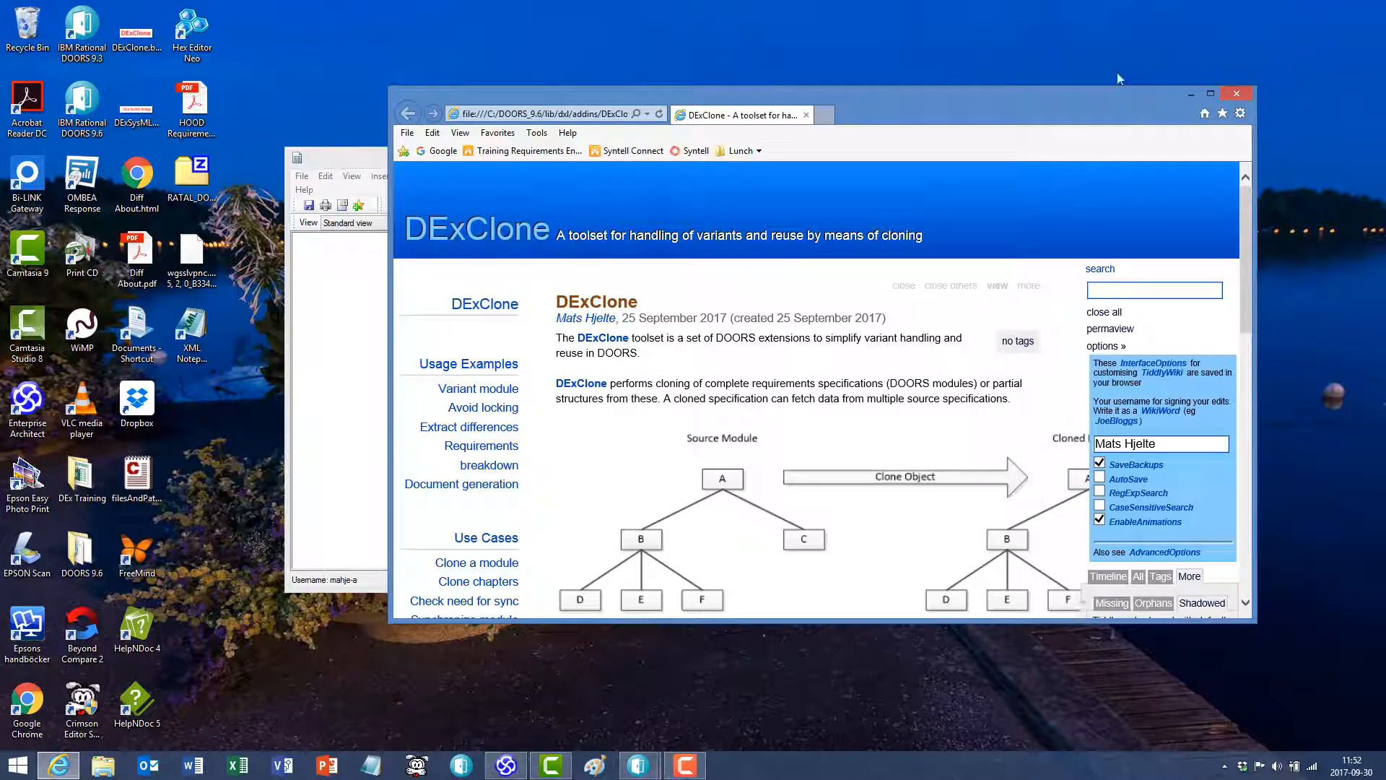
- Close the DExClone help page, view the About DExClone information and its license request form, and return to the Flexiboat Leisure SyRS module
{"action": "left_click", "coordinate": [1237, 94]}
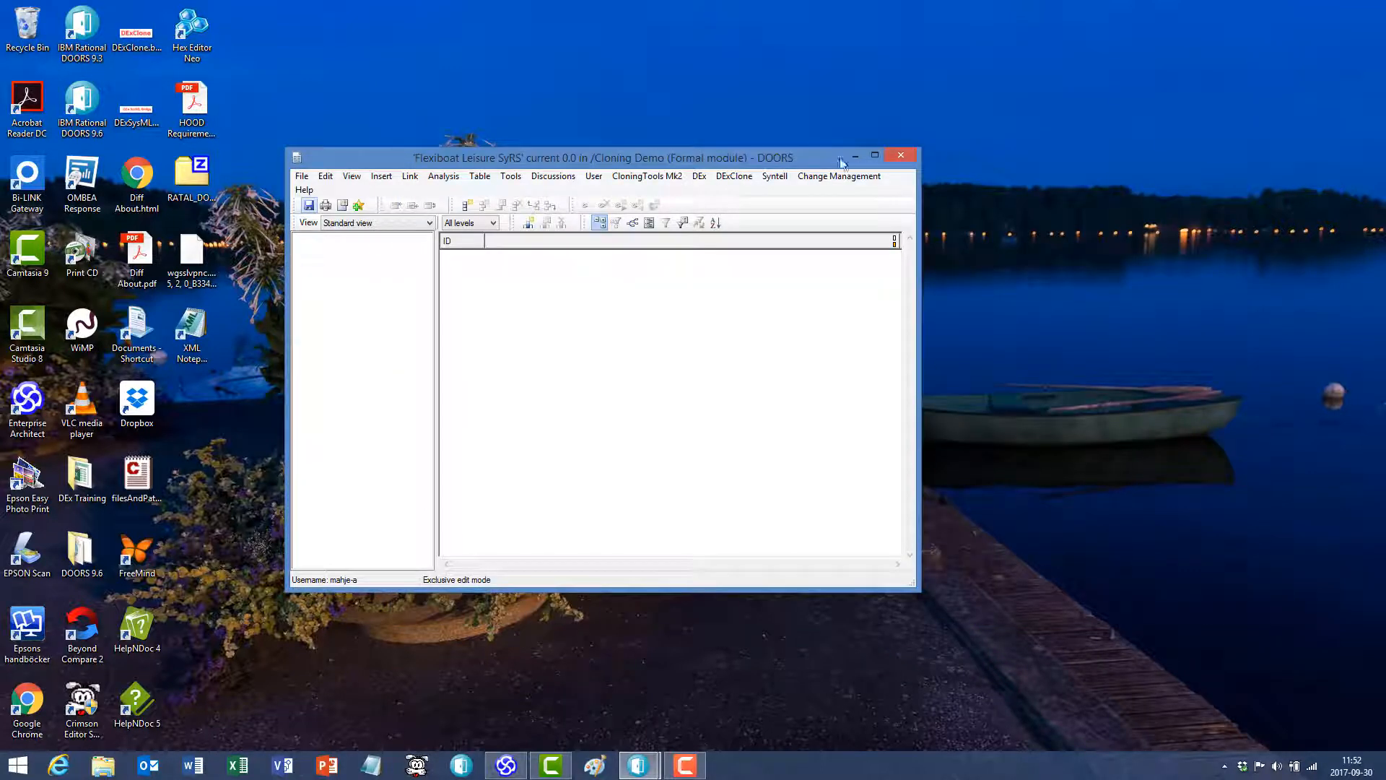
{"action": "left_click", "coordinate": [744, 178]}
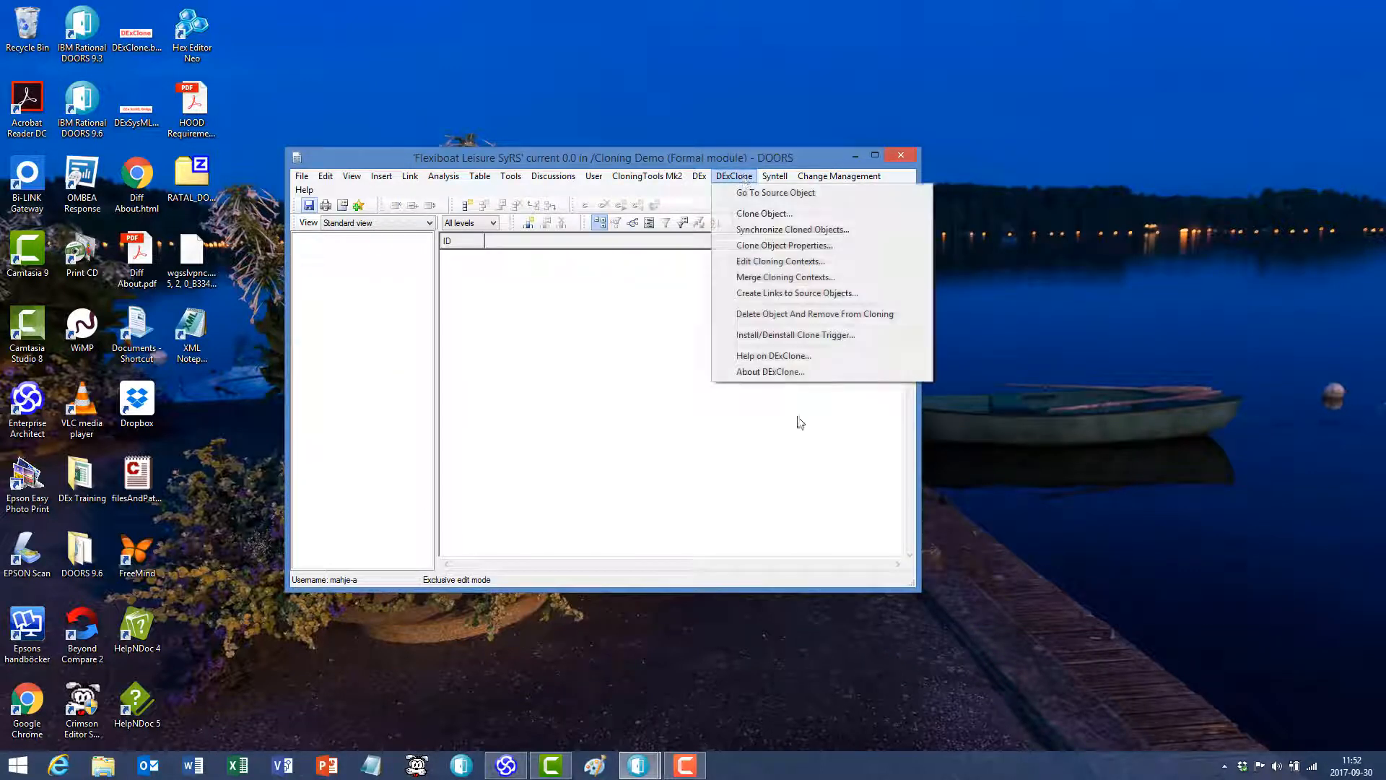
{"action": "left_click", "coordinate": [784, 372]}
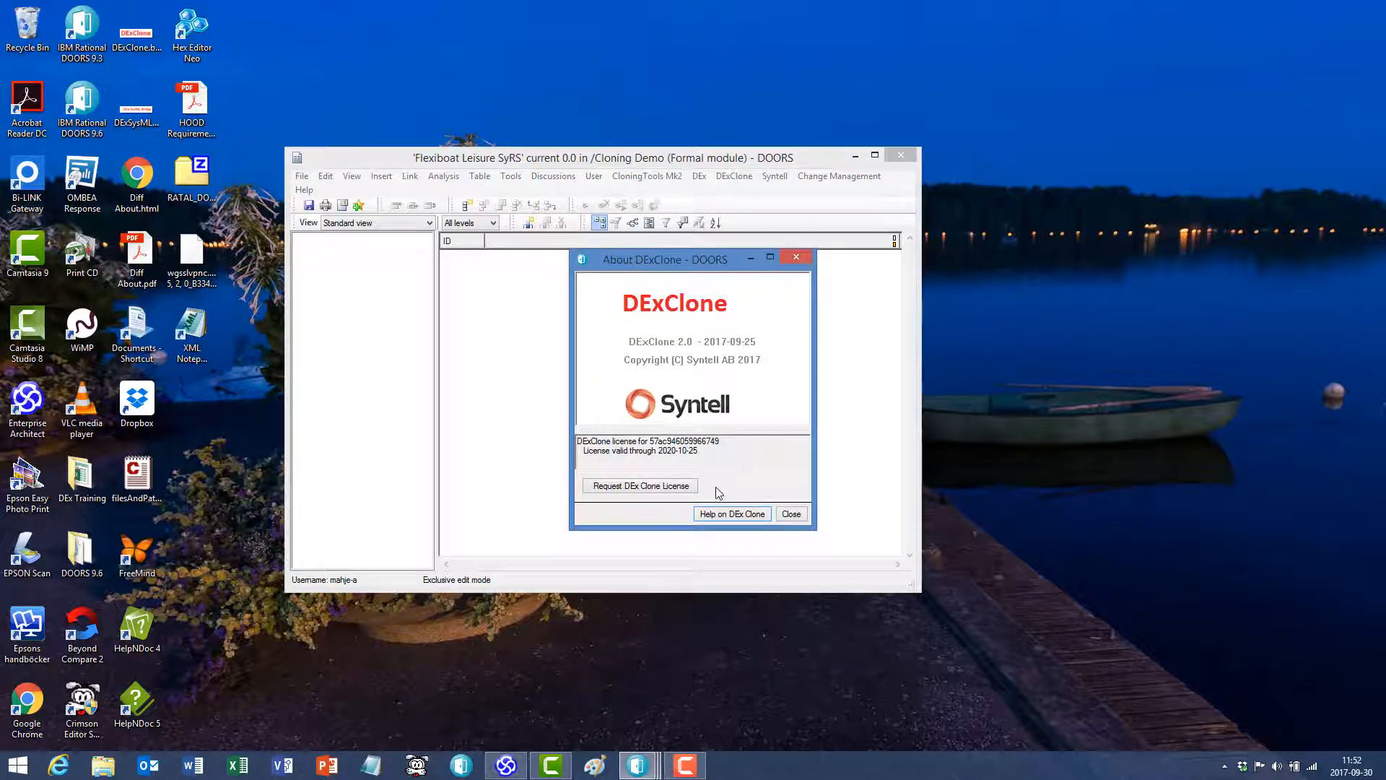
{"action": "left_click", "coordinate": [660, 486]}
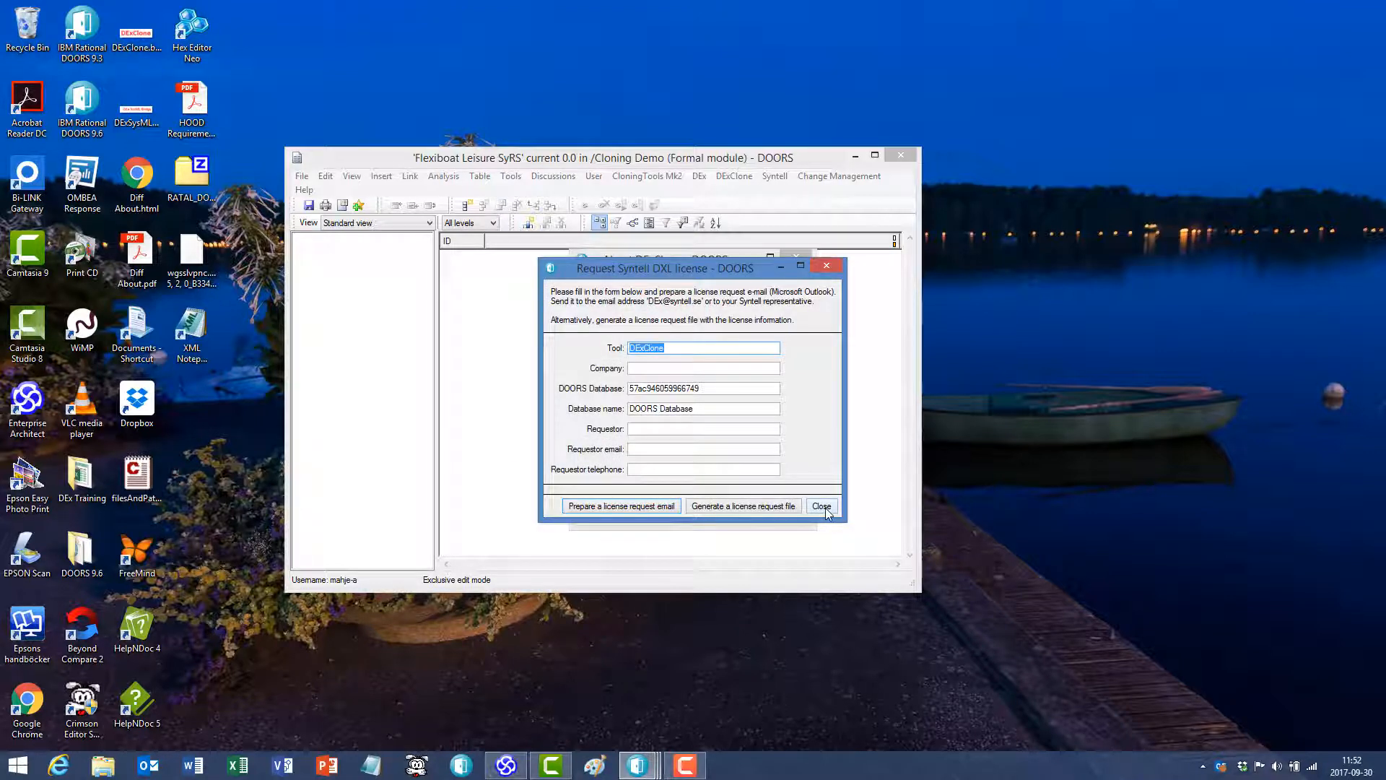
{"action": "left_click", "coordinate": [825, 509]}
{"action": "left_click", "coordinate": [790, 514]}
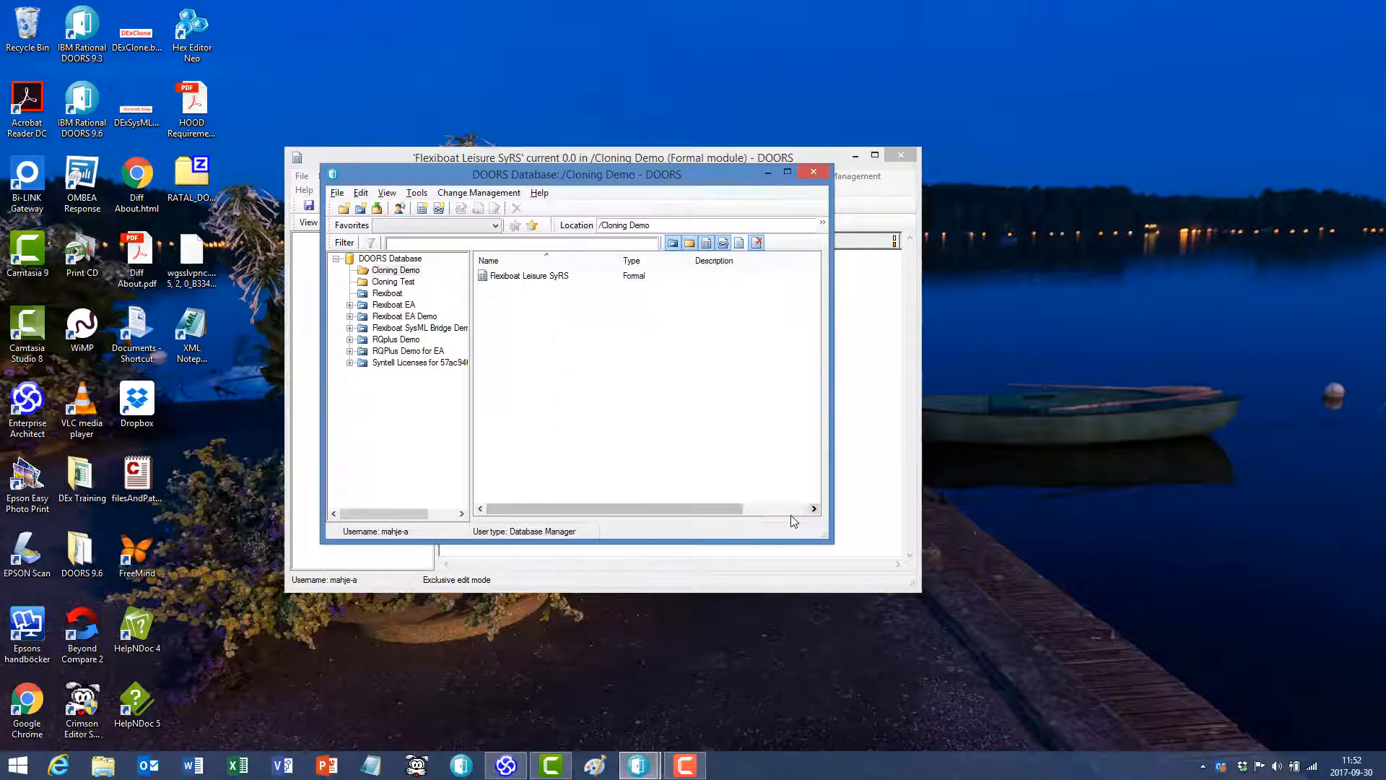
{"action": "left_click", "coordinate": [870, 377]}
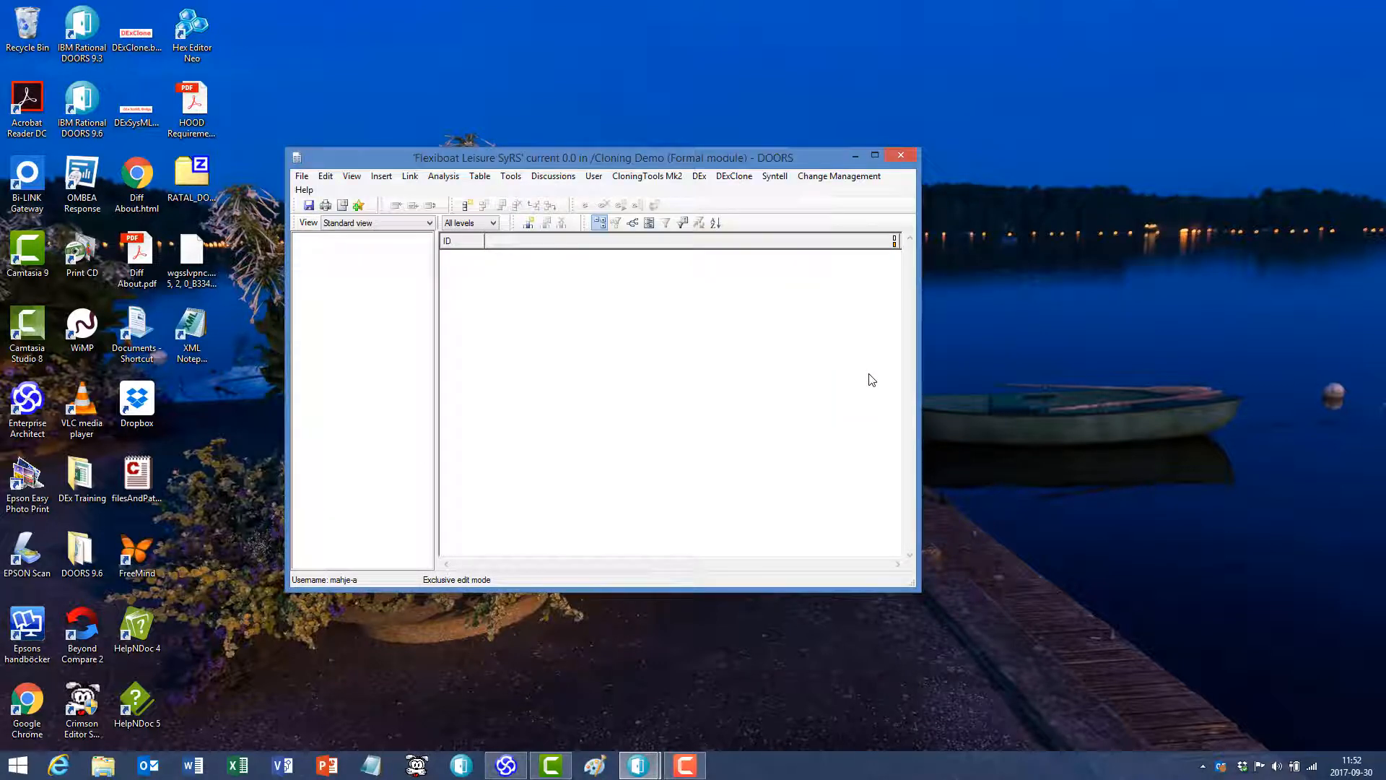
- Start cloning objects into the empty Flexiboat Leisure SyRS module, using Flexiboat SyRS from the Flexiboat project as the source module
{"action": "left_click", "coordinate": [746, 178]}
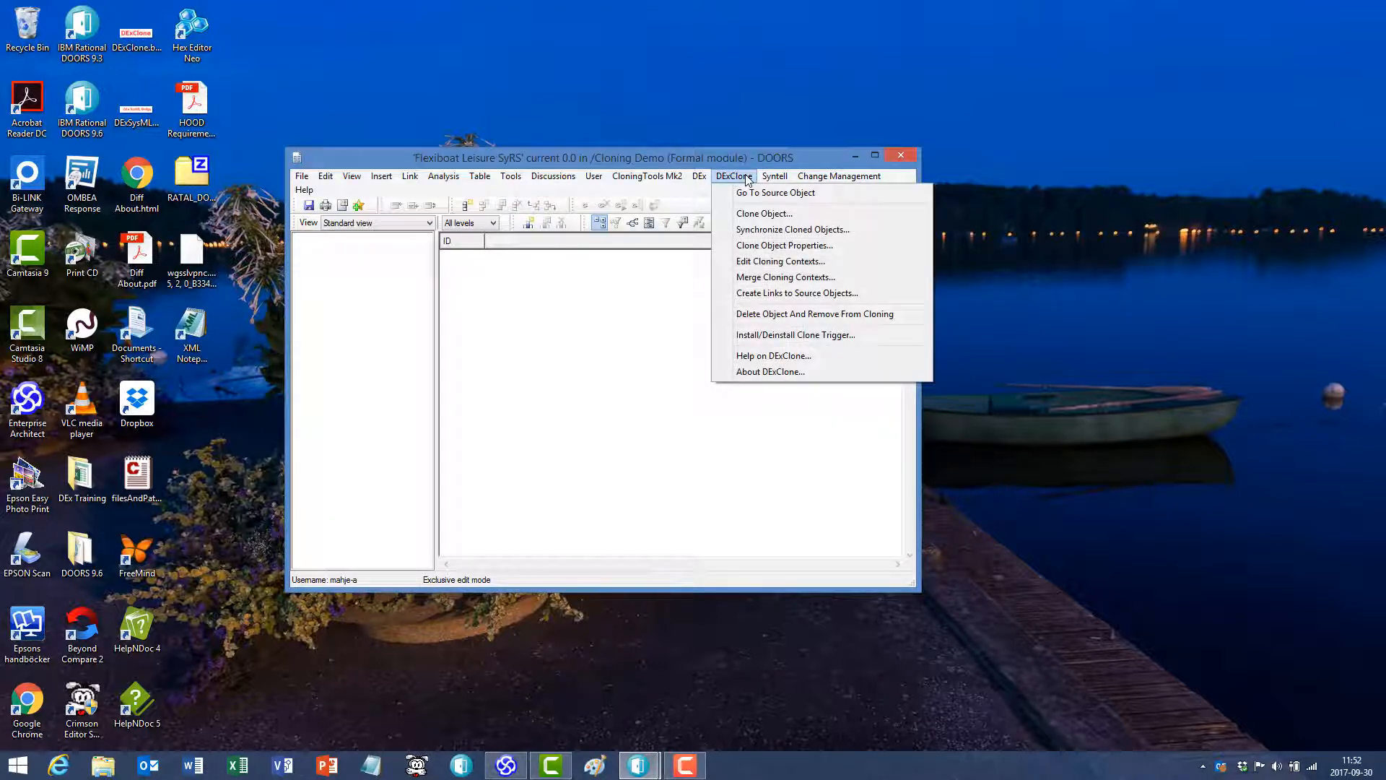
{"action": "left_click", "coordinate": [760, 216]}
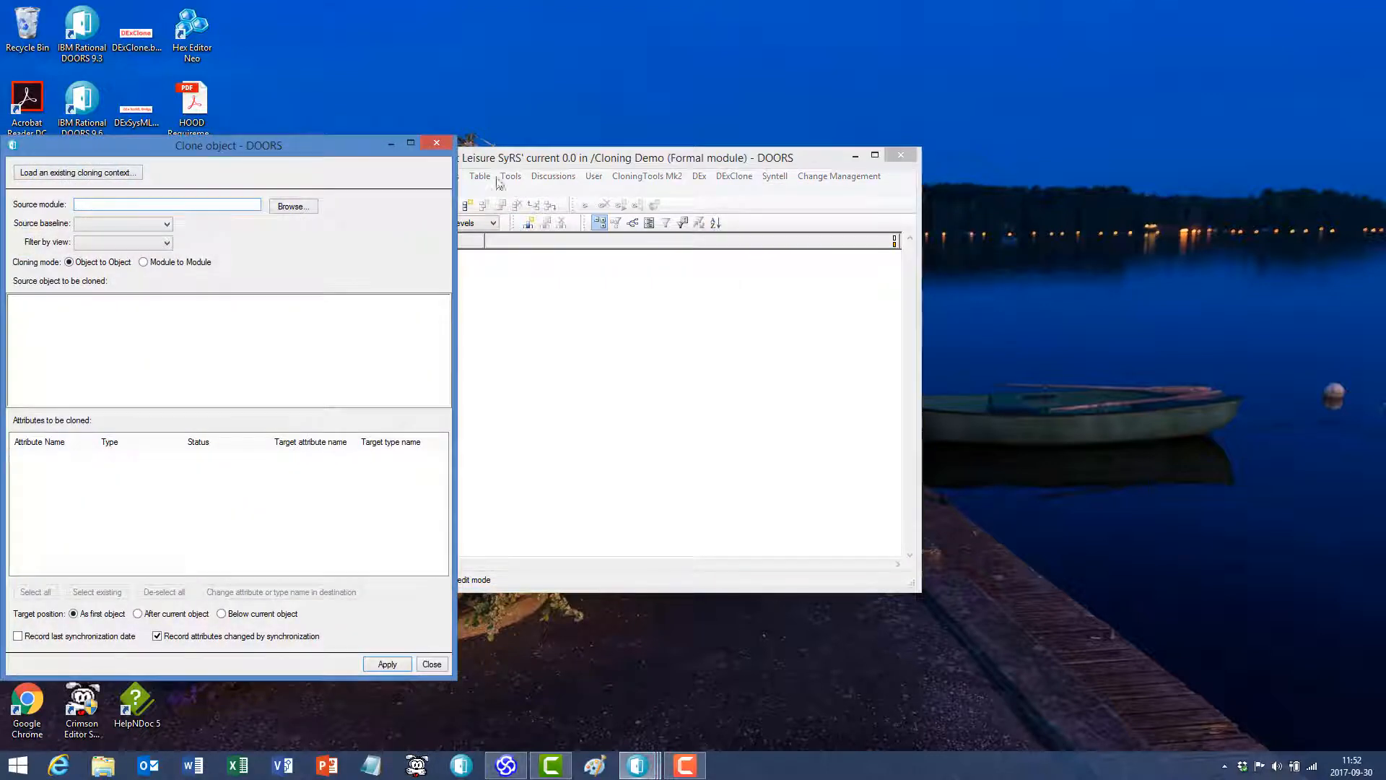
{"action": "left_click_drag", "start_coordinate": [290, 145], "coordinate": [678, 87]}
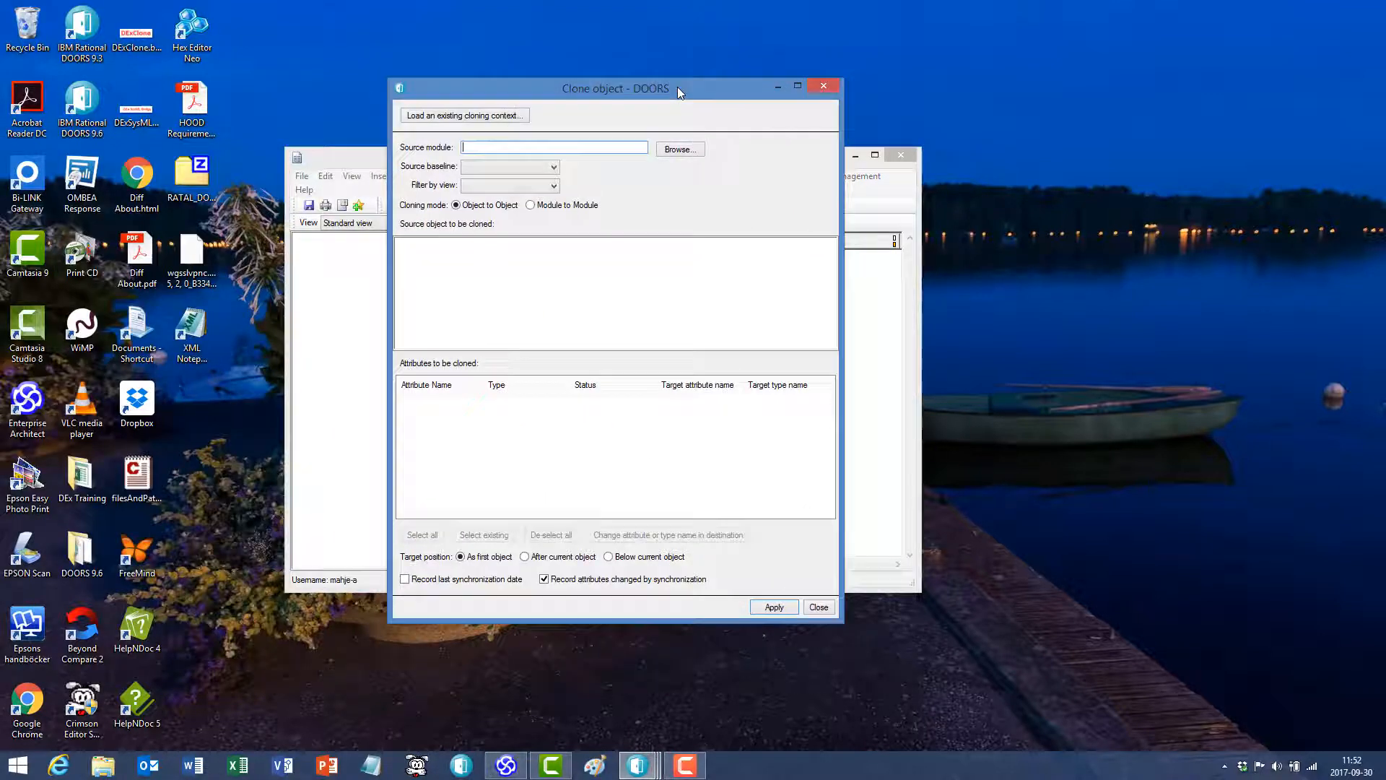
{"action": "left_click", "coordinate": [677, 149]}
{"action": "left_click", "coordinate": [574, 329]}
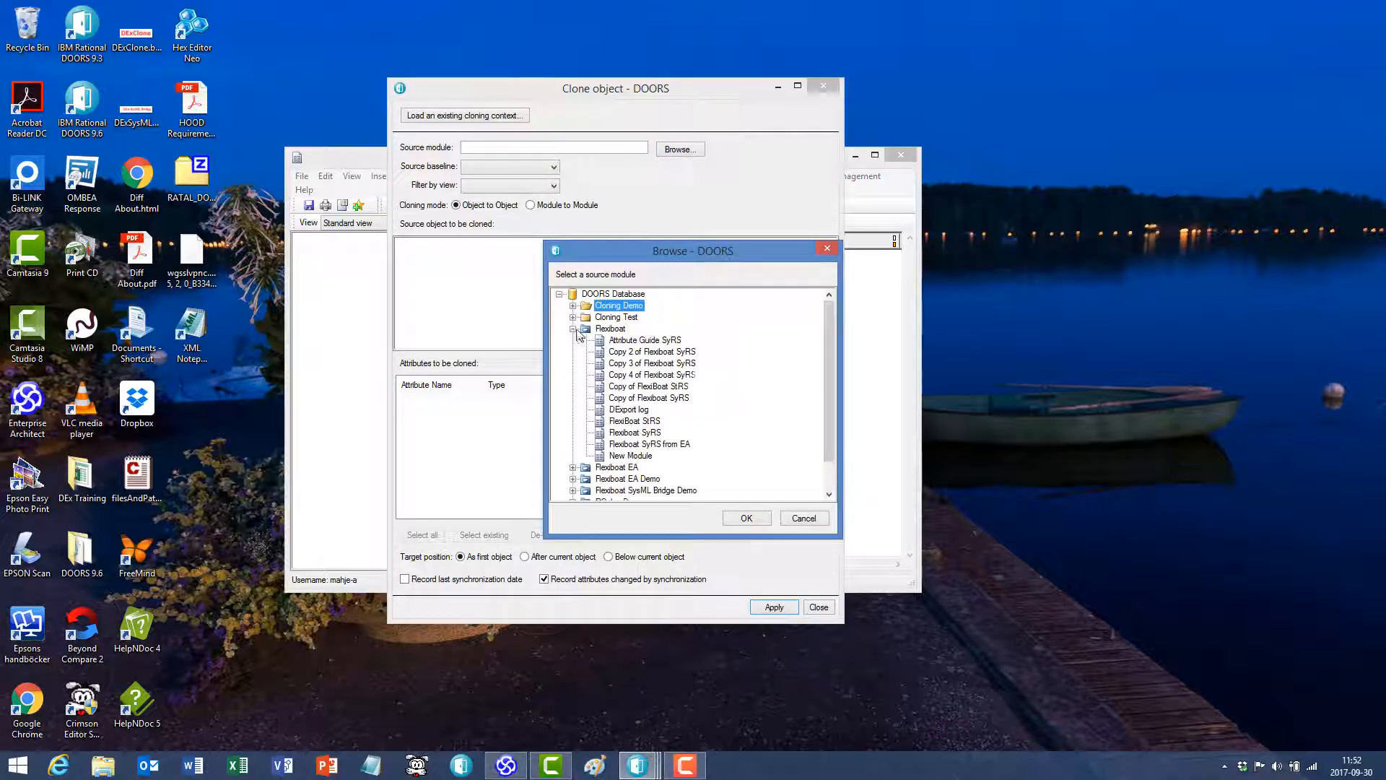
{"action": "left_click", "coordinate": [635, 432]}
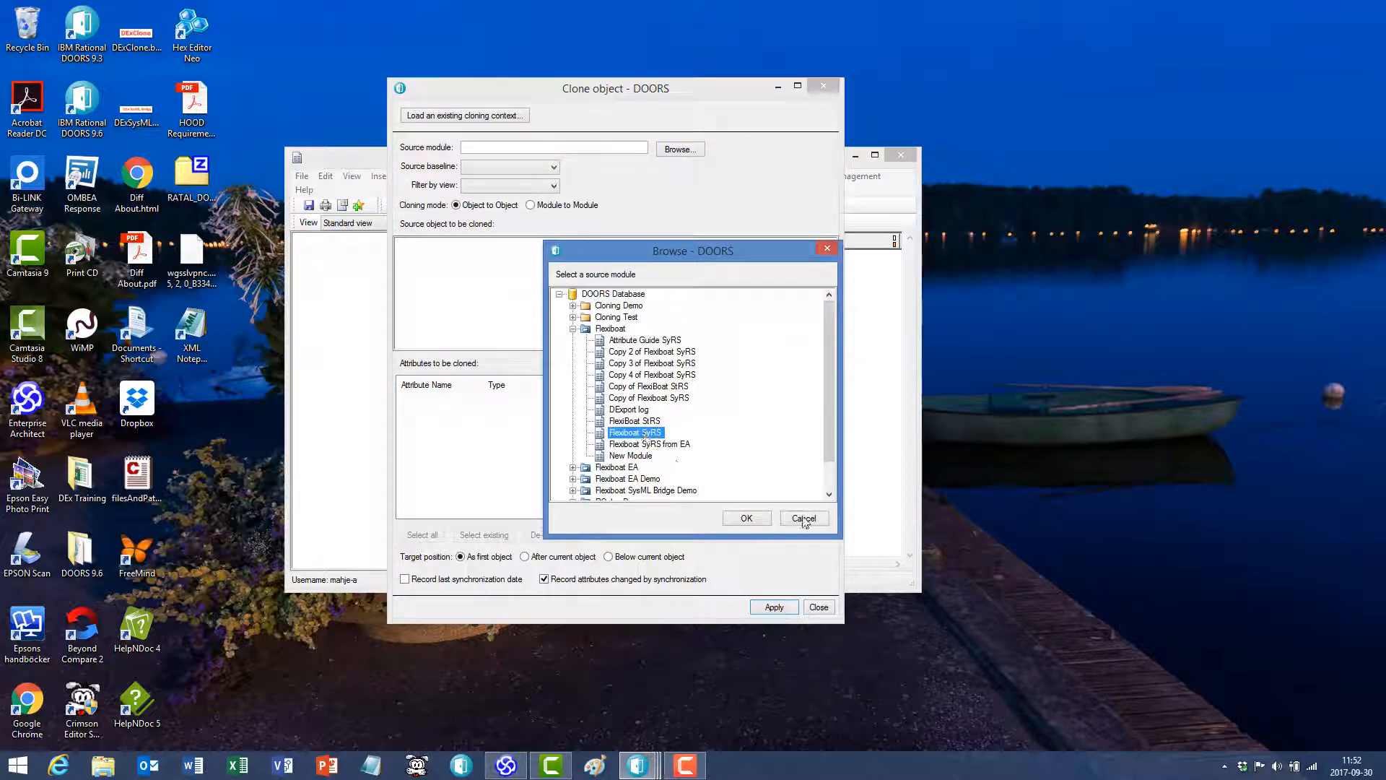
{"action": "left_click", "coordinate": [747, 518]}
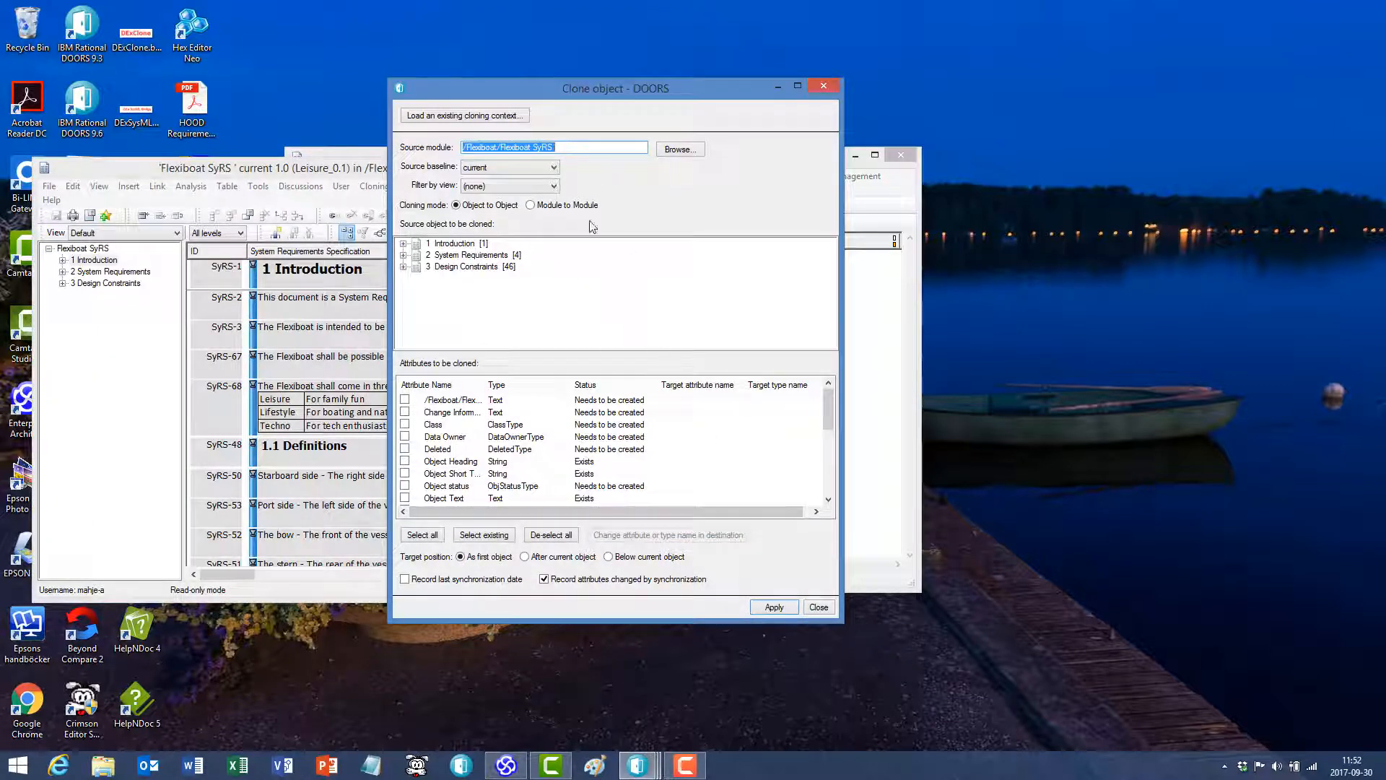
- Set the clone's source baseline to 0.2 and filter the source objects by the Leisure view
{"action": "left_click", "coordinate": [550, 168]}
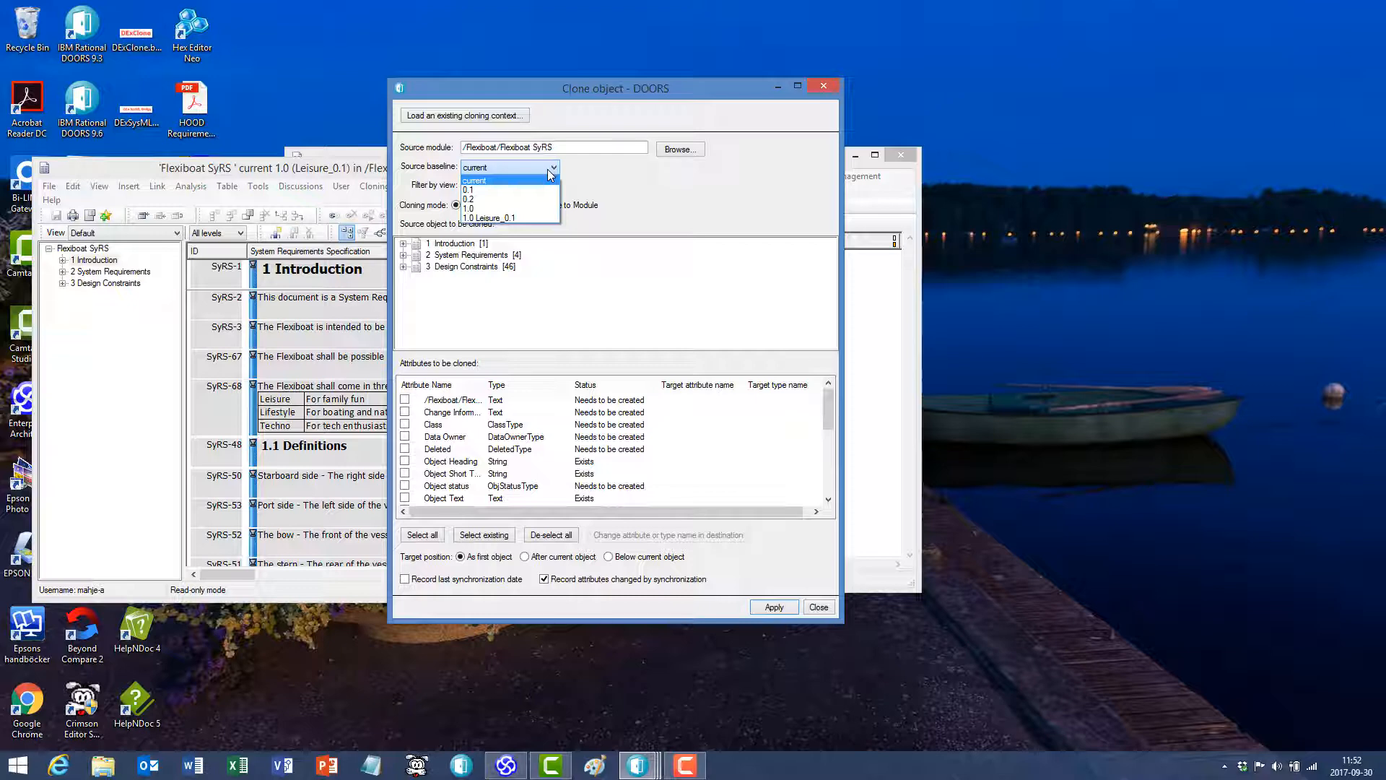
{"action": "left_click", "coordinate": [498, 199]}
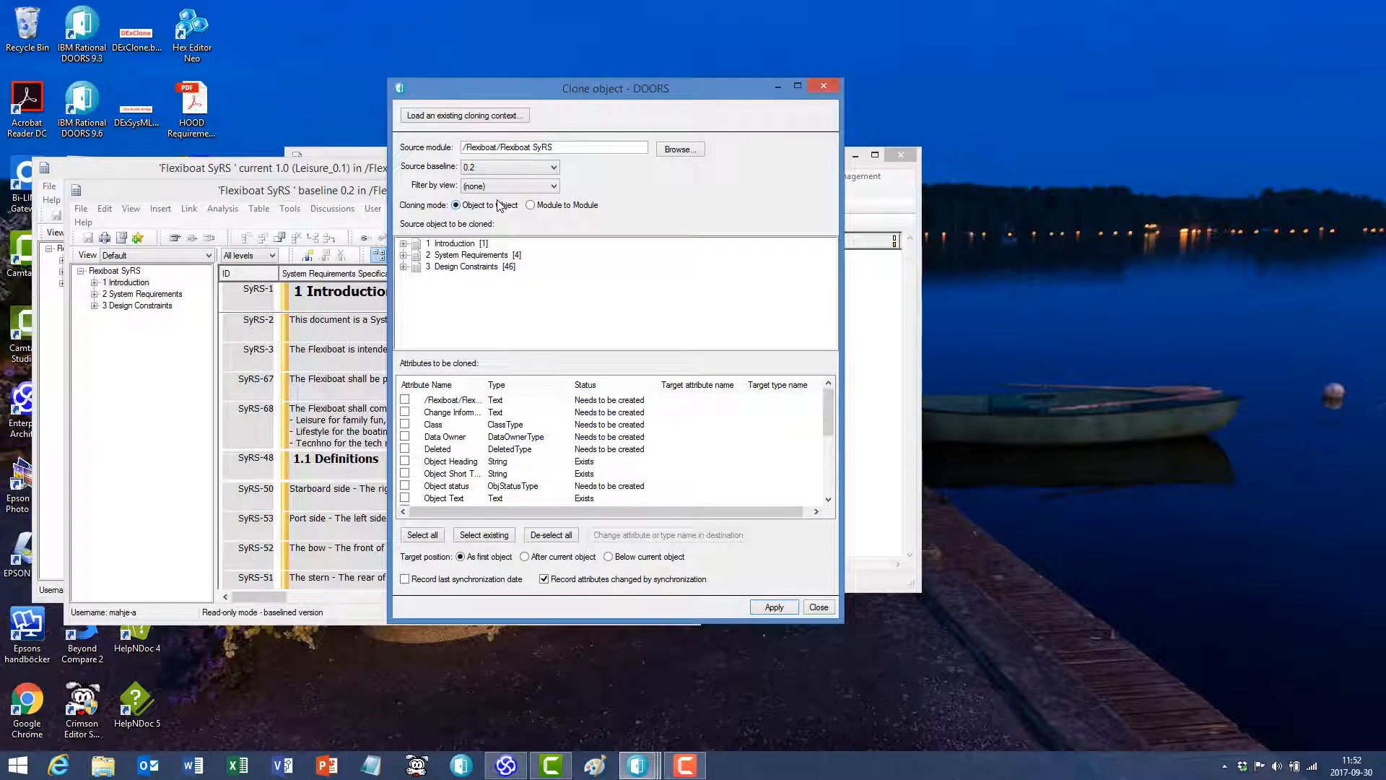
{"action": "left_click", "coordinate": [506, 187]}
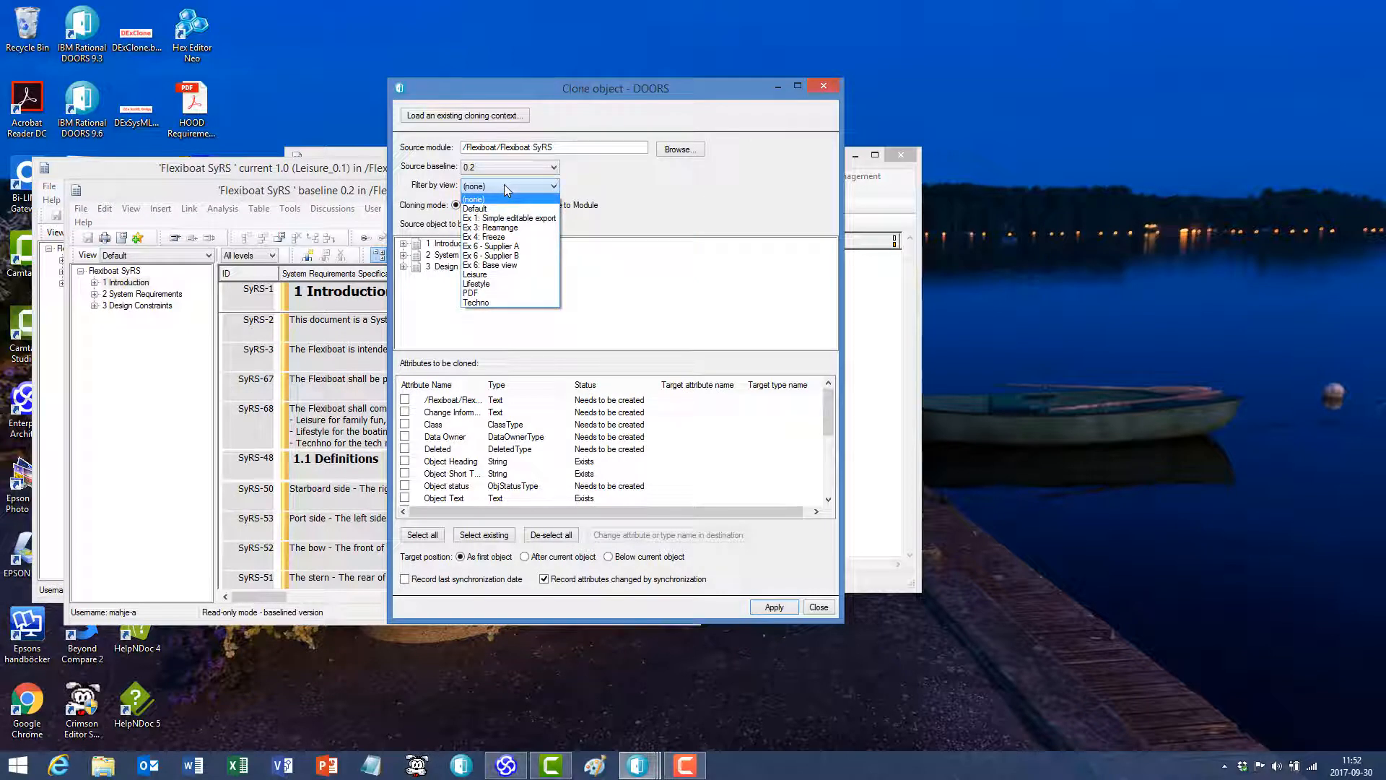
{"action": "left_click", "coordinate": [516, 274]}
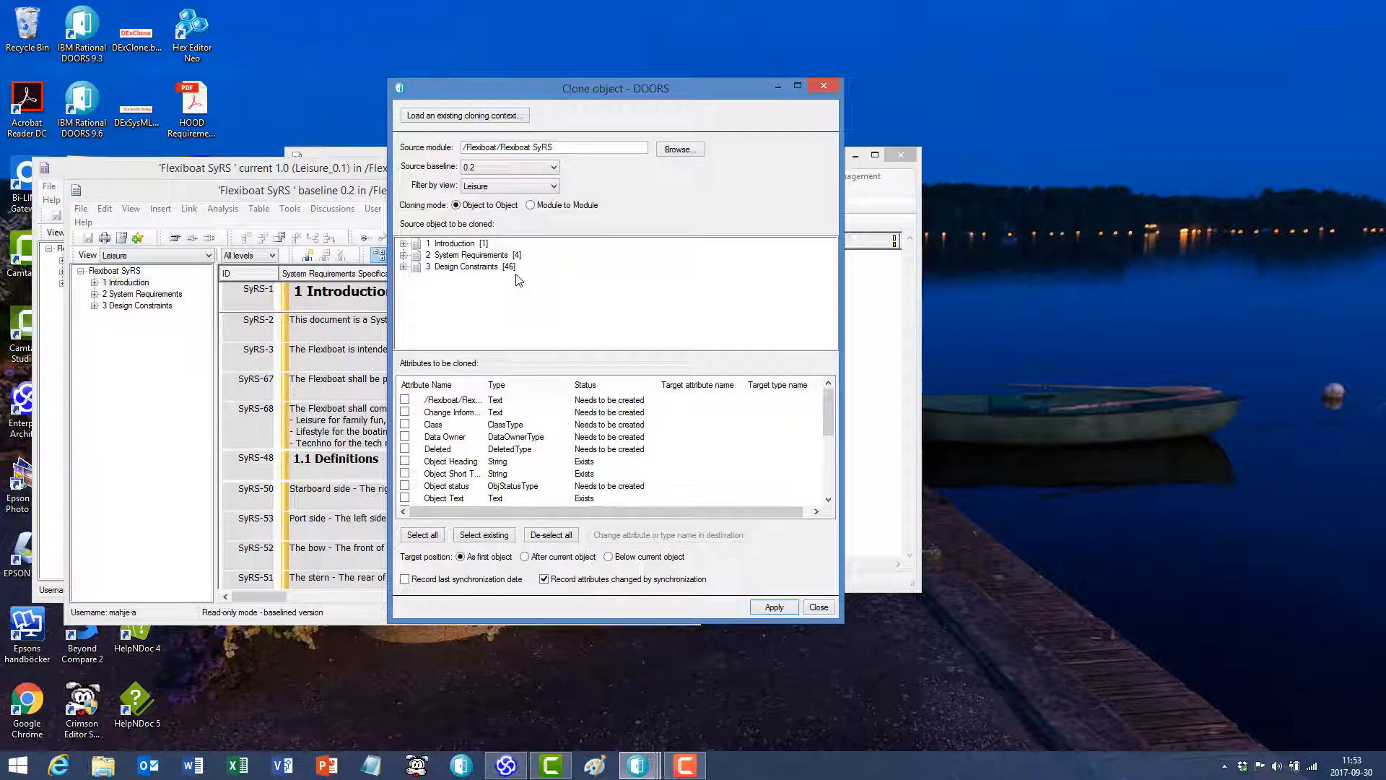
- Set the cloning mode to Module to Module and include all source attributes in the clone
{"action": "left_click", "coordinate": [553, 207]}
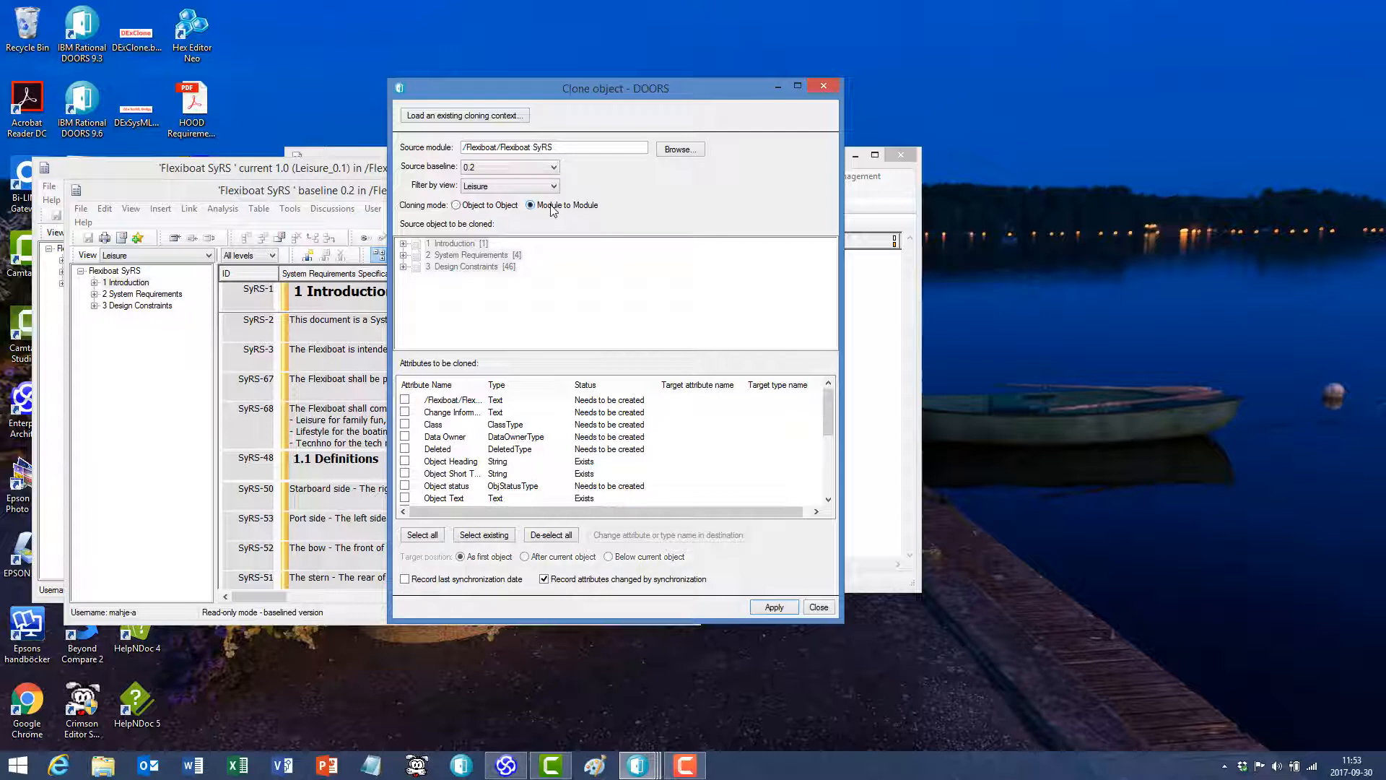
{"action": "left_click", "coordinate": [423, 535]}
{"action": "left_click_drag", "start_coordinate": [828, 416], "coordinate": [829, 507]}
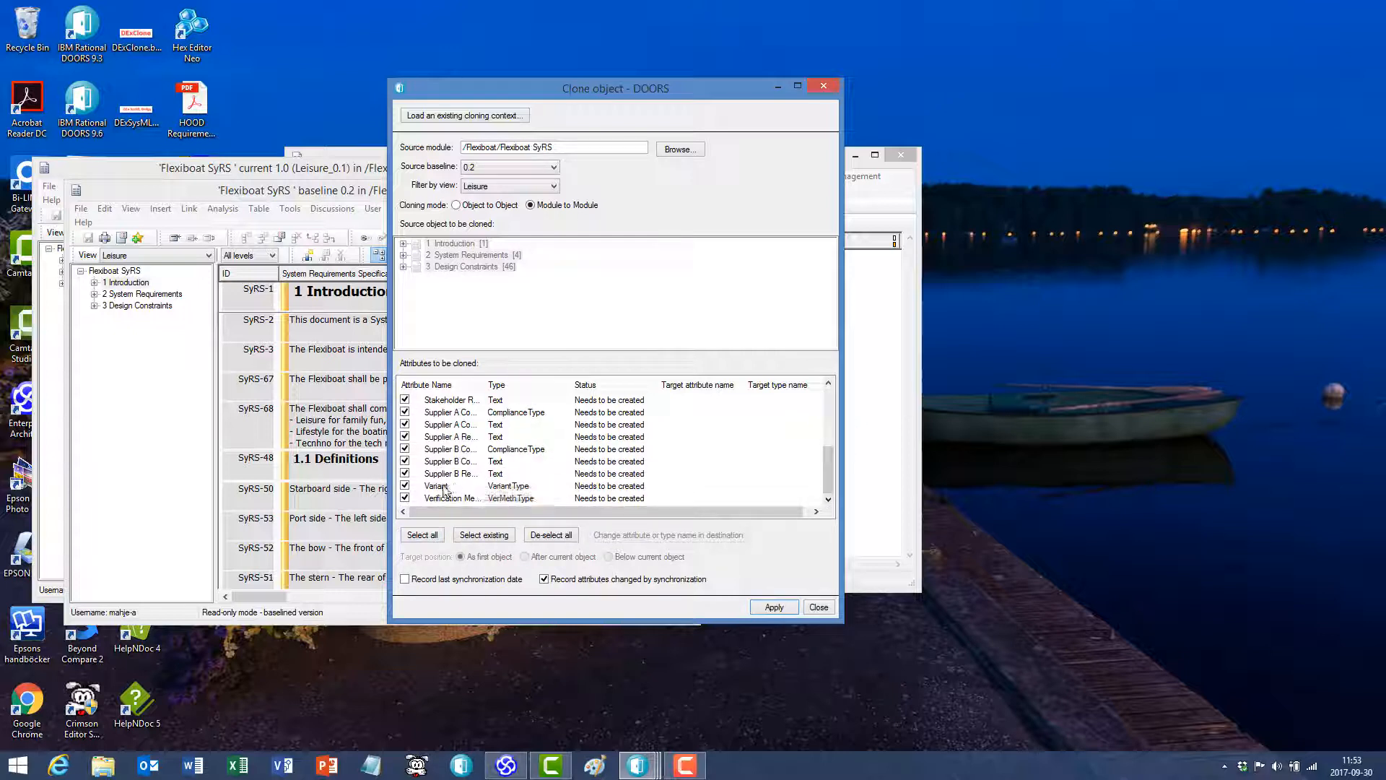
- Give the Remark attribute the different target attribute name SyRS.Remark in the destination module
{"action": "left_click_drag", "start_coordinate": [829, 447], "coordinate": [828, 430]}
{"action": "left_click", "coordinate": [433, 426]}
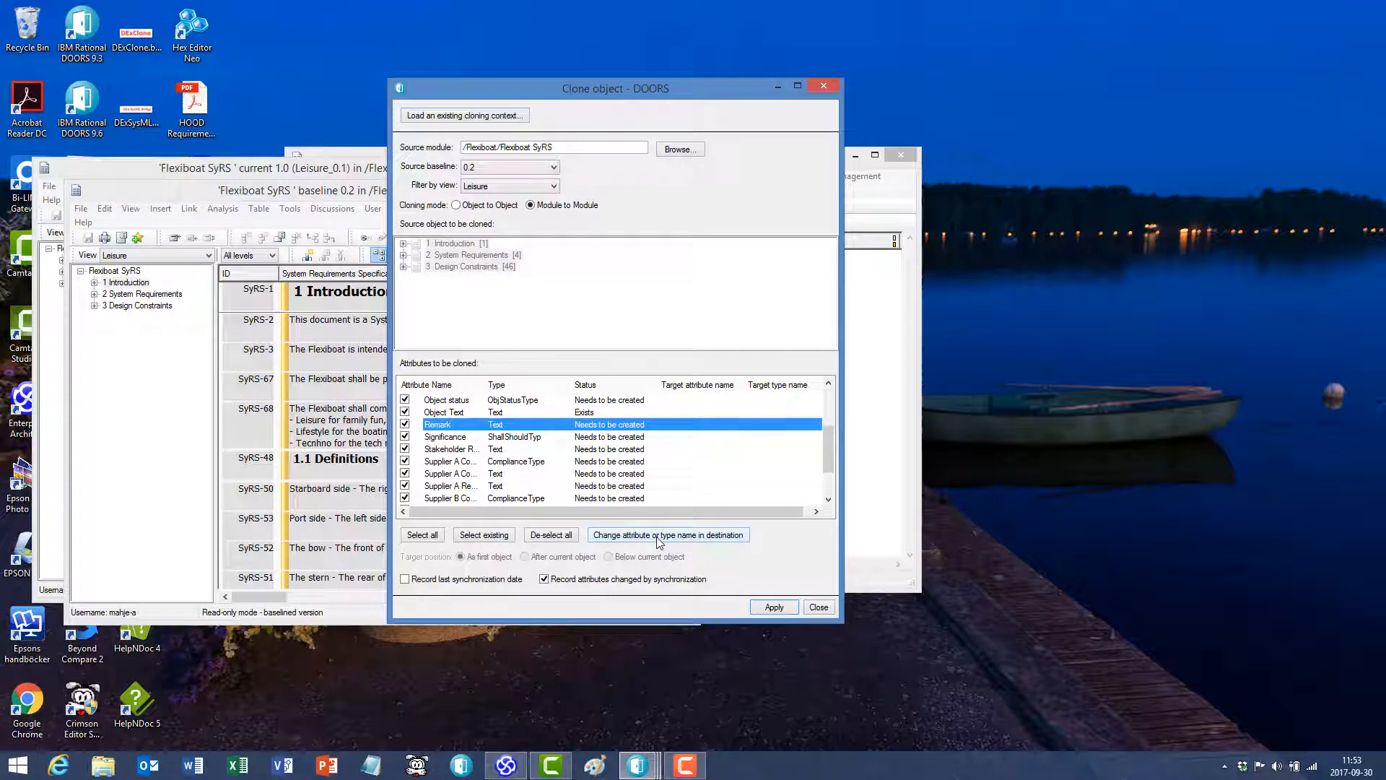
{"action": "left_click", "coordinate": [658, 538]}
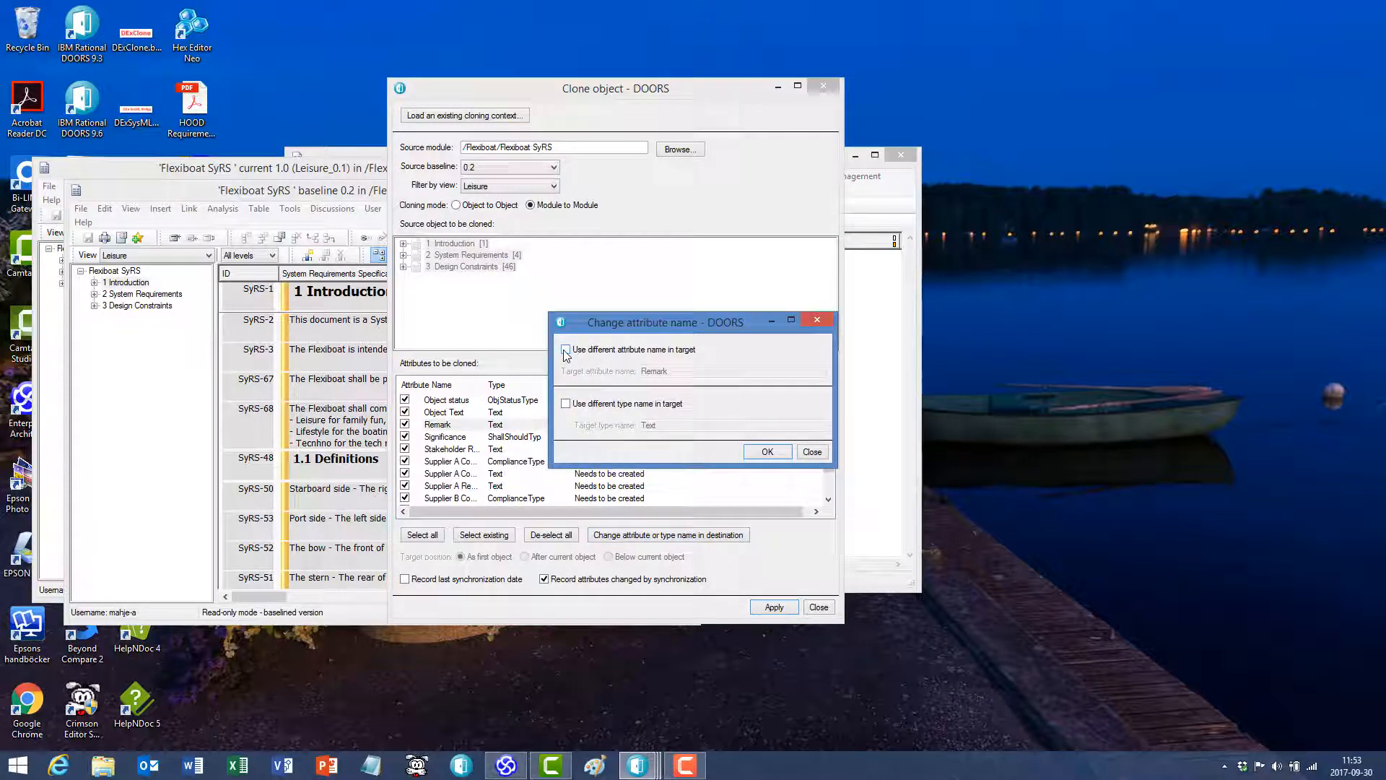
{"action": "left_click", "coordinate": [565, 350]}
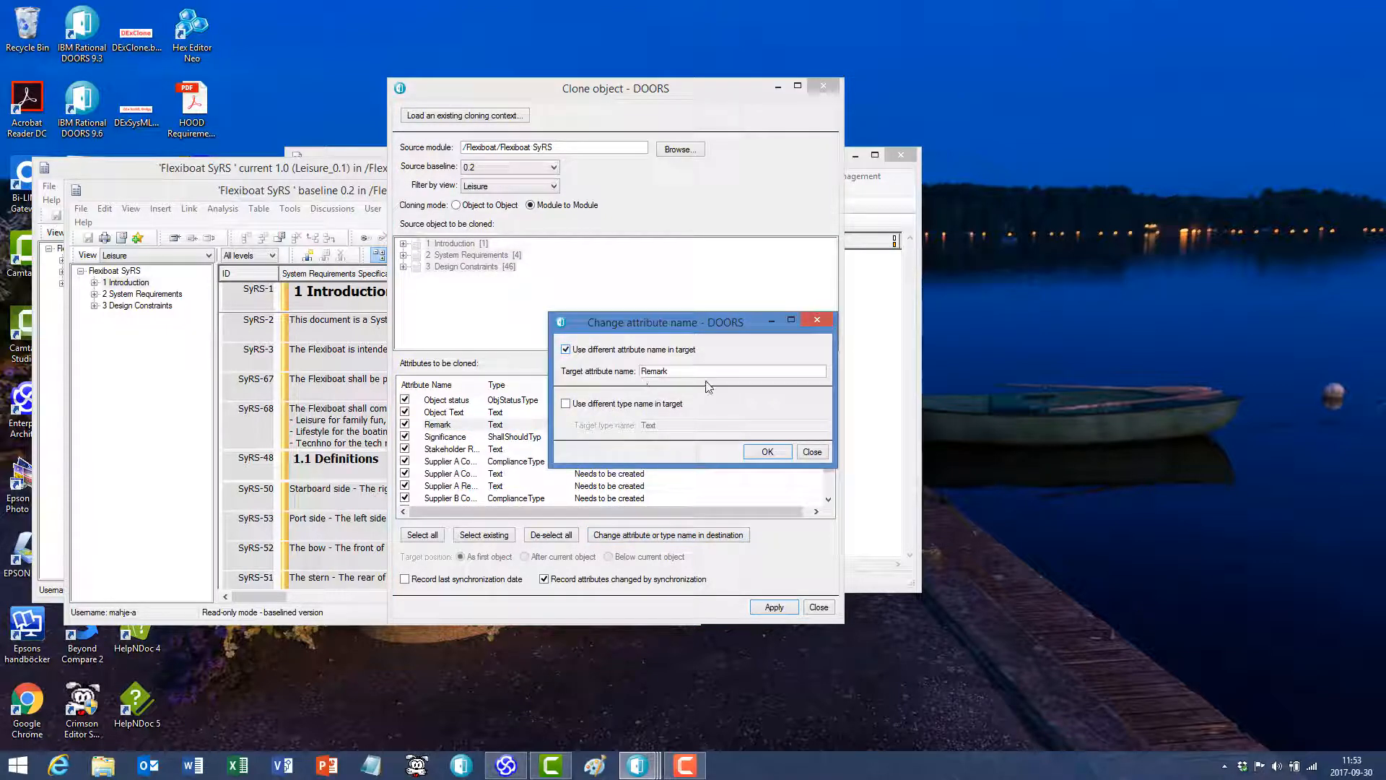
{"action": "left_click", "coordinate": [642, 371]}
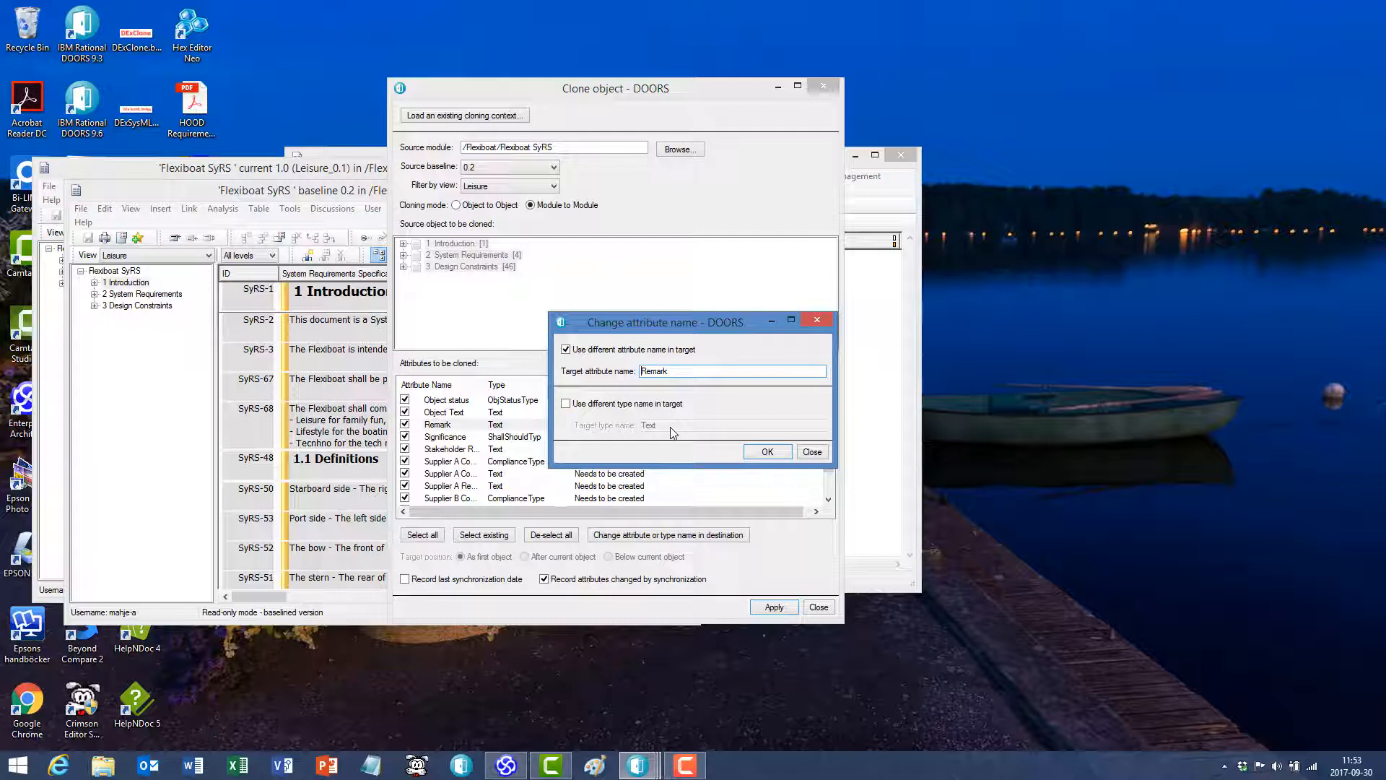
{"action": "type", "text": "SuRs"}
{"action": "key", "text": "BackSpace"}
{"action": "key", "text": "BackSpace"}
{"action": "key", "text": "BackSpace"}
{"action": "type", "text": "yRS:"}
{"action": "left_click", "coordinate": [770, 453]}
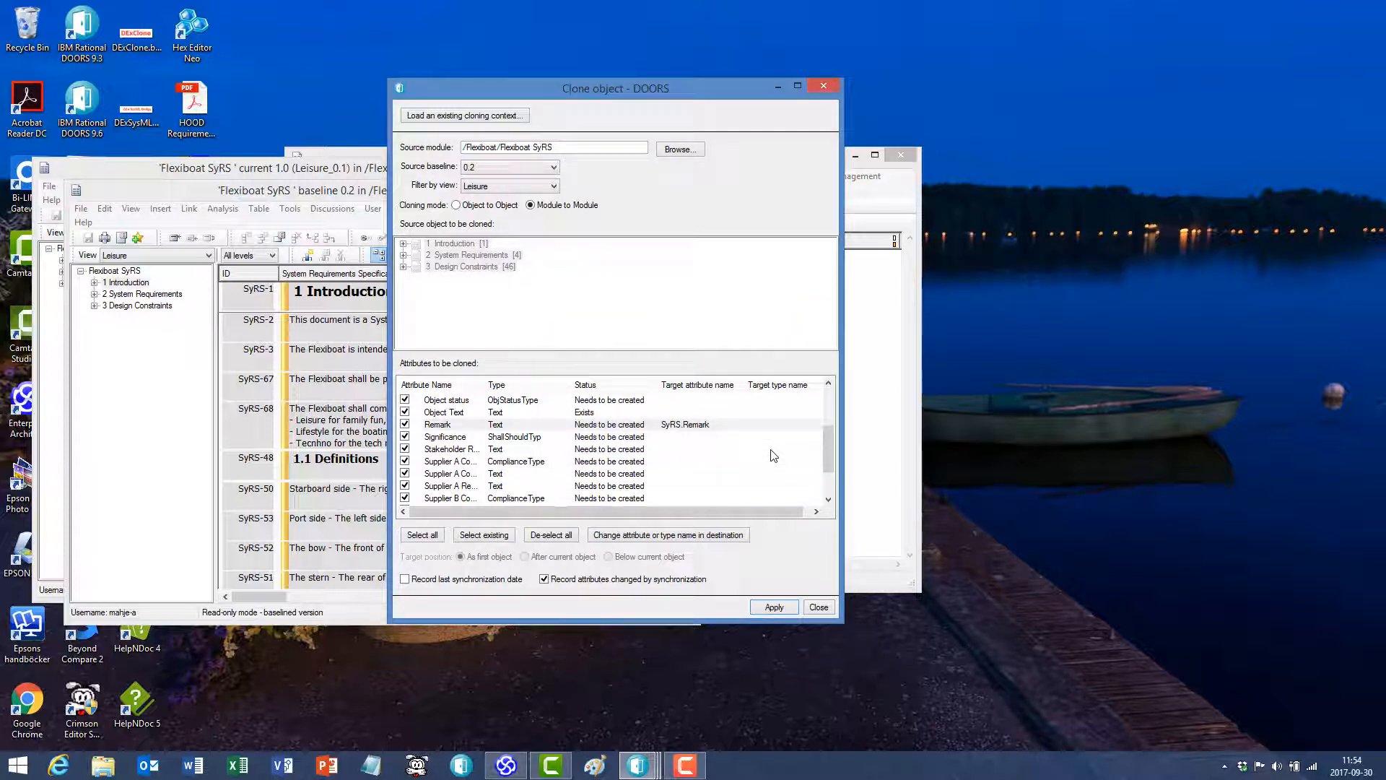
- Run the module-to-module clone and save the Flexiboat Leisure SyRS module
{"action": "left_click", "coordinate": [774, 607]}
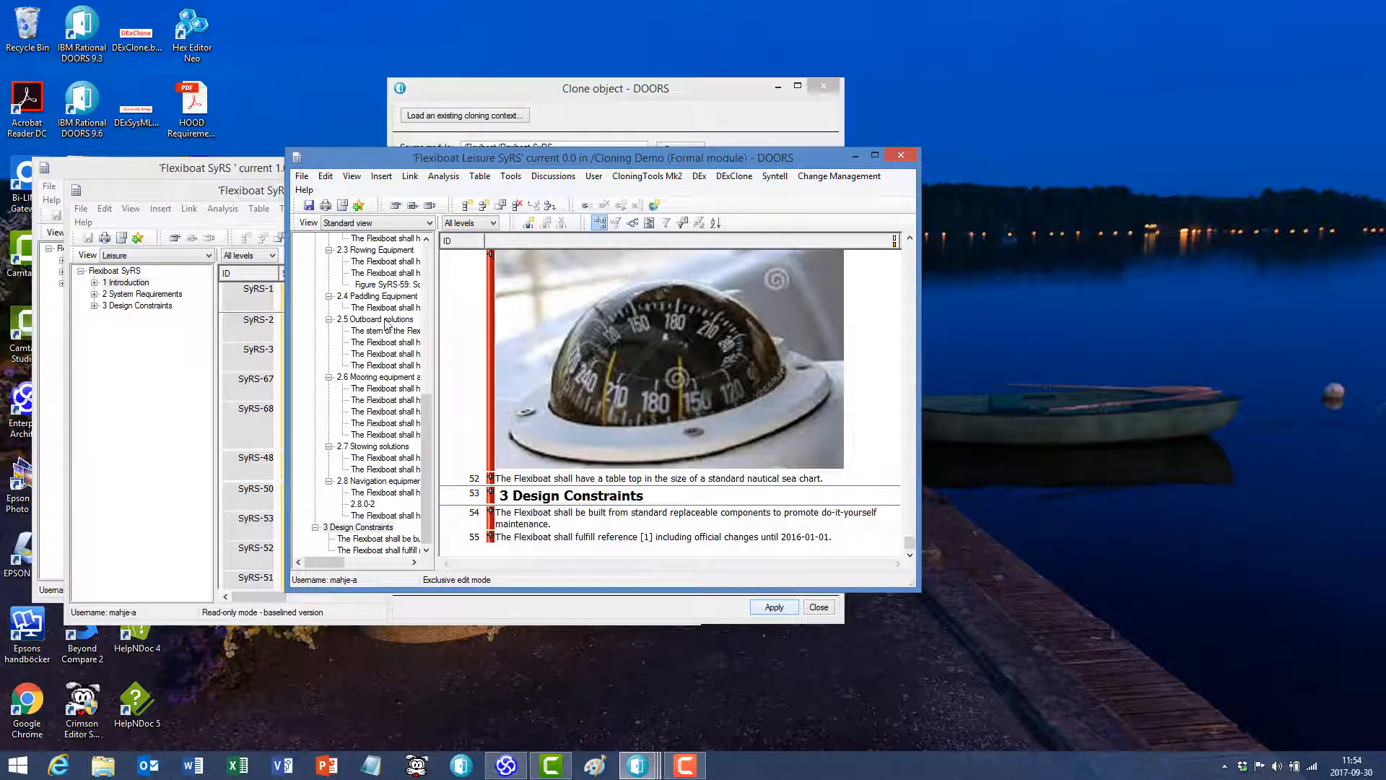
{"action": "left_click", "coordinate": [308, 208]}
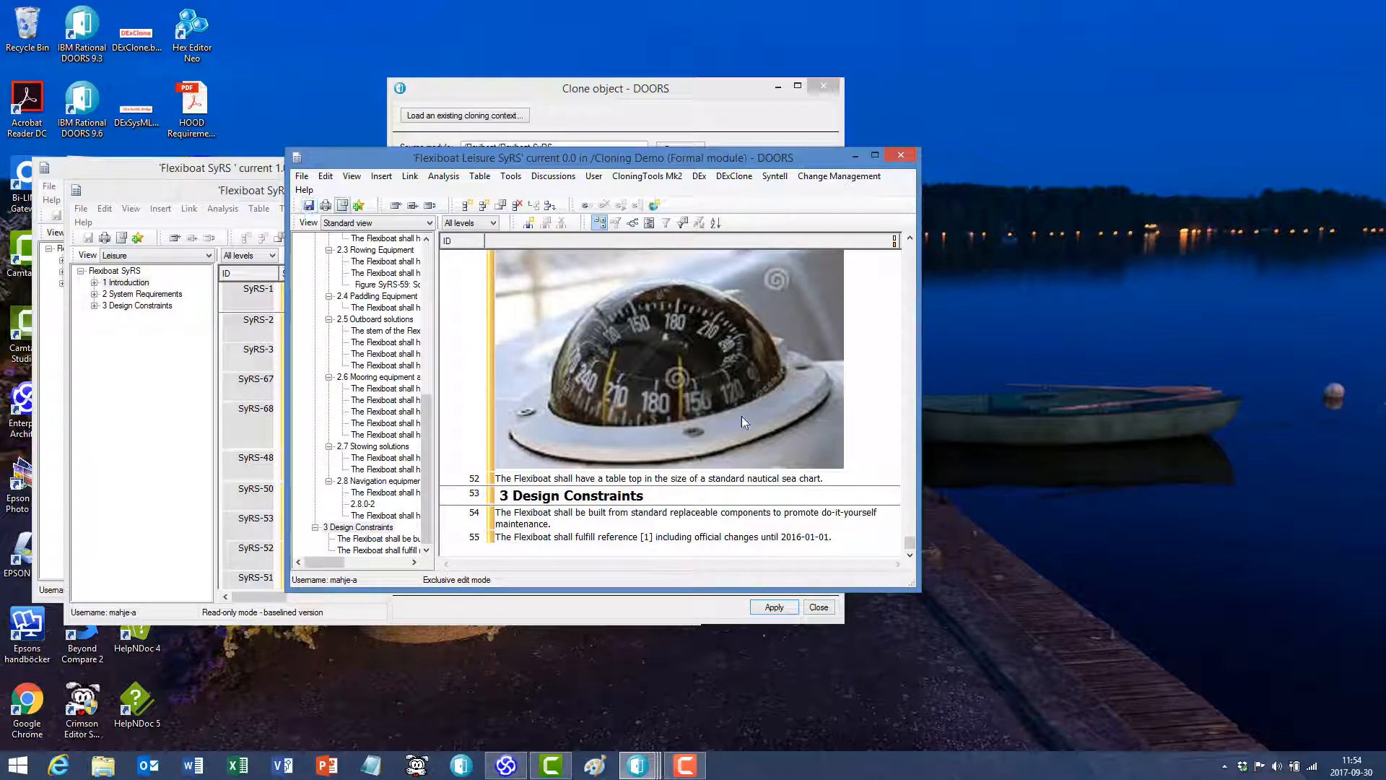
{"action": "left_click_drag", "start_coordinate": [911, 542], "coordinate": [914, 250]}
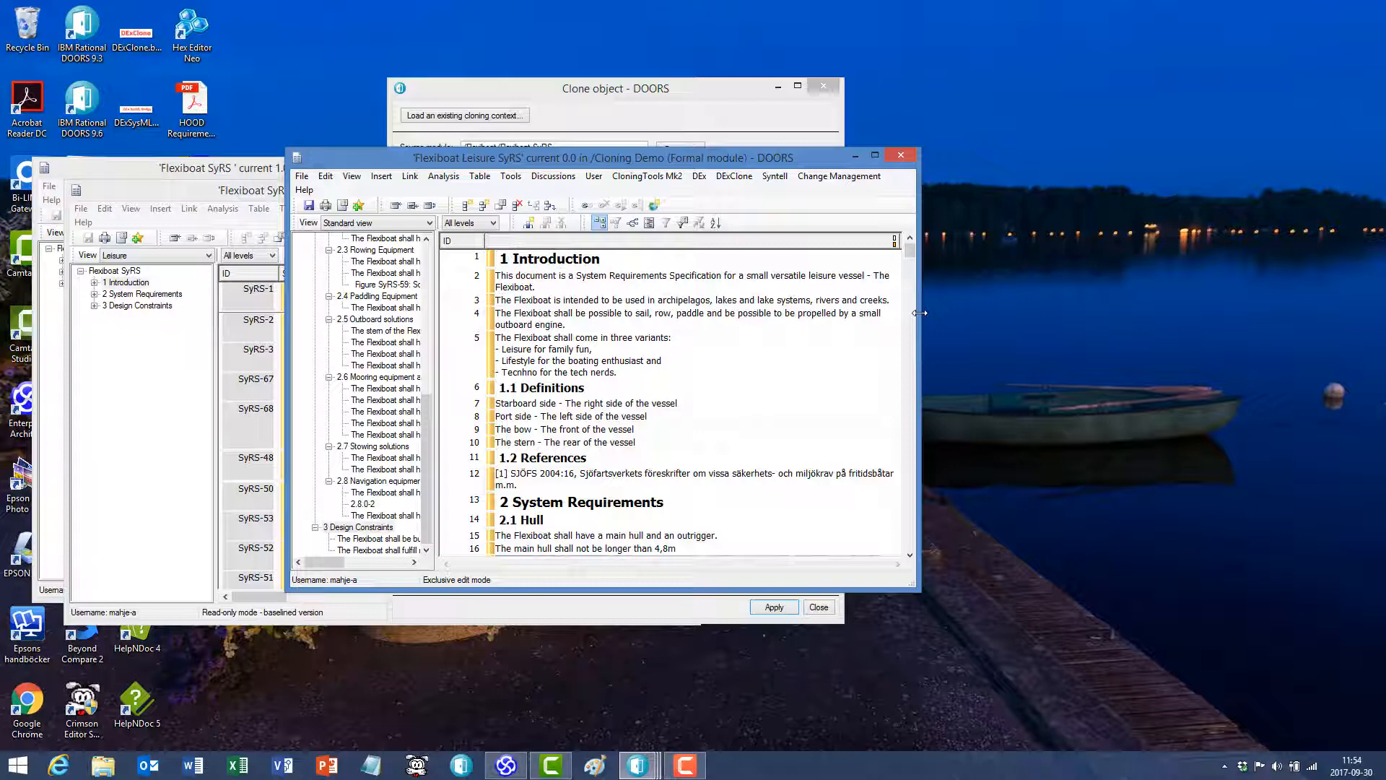
{"action": "left_click_drag", "start_coordinate": [920, 313], "coordinate": [1097, 293]}
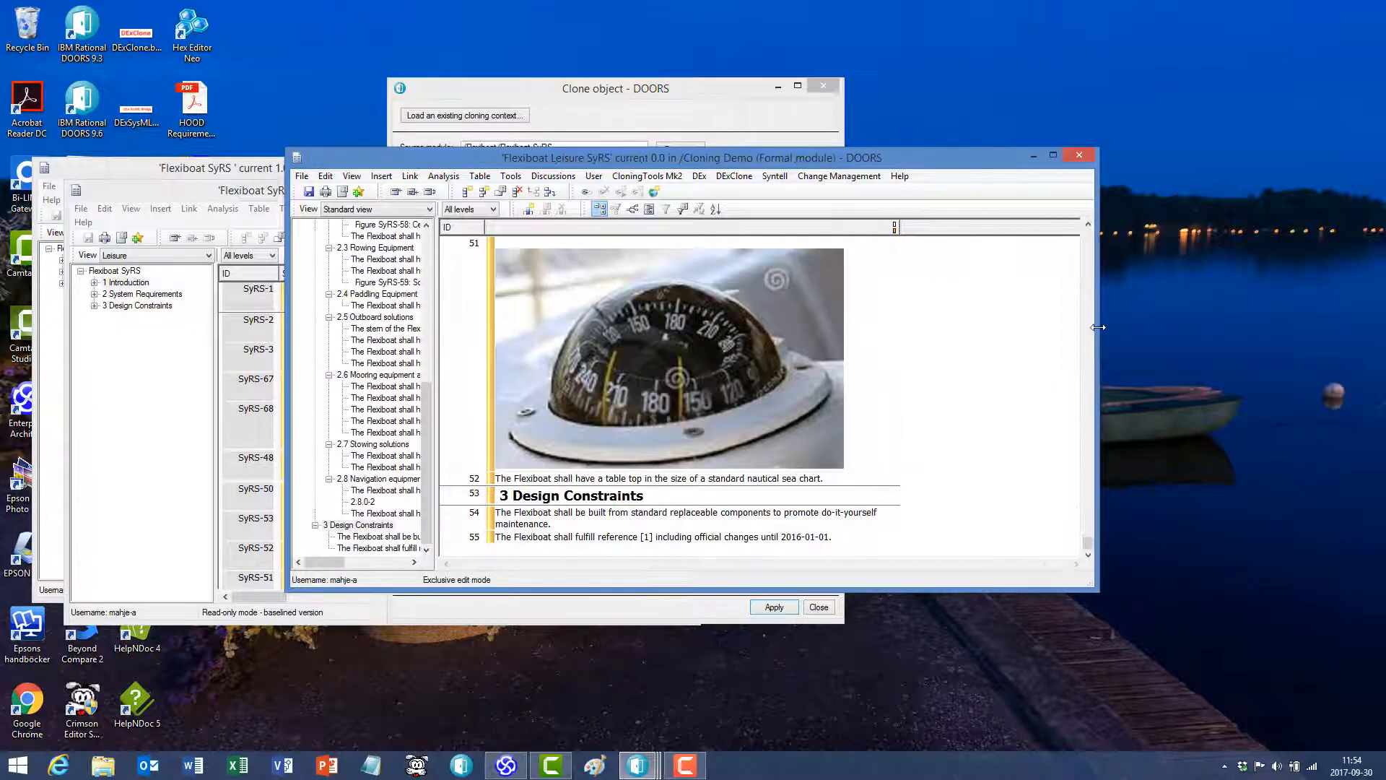
{"action": "left_click_drag", "start_coordinate": [1088, 543], "coordinate": [1081, 208]}
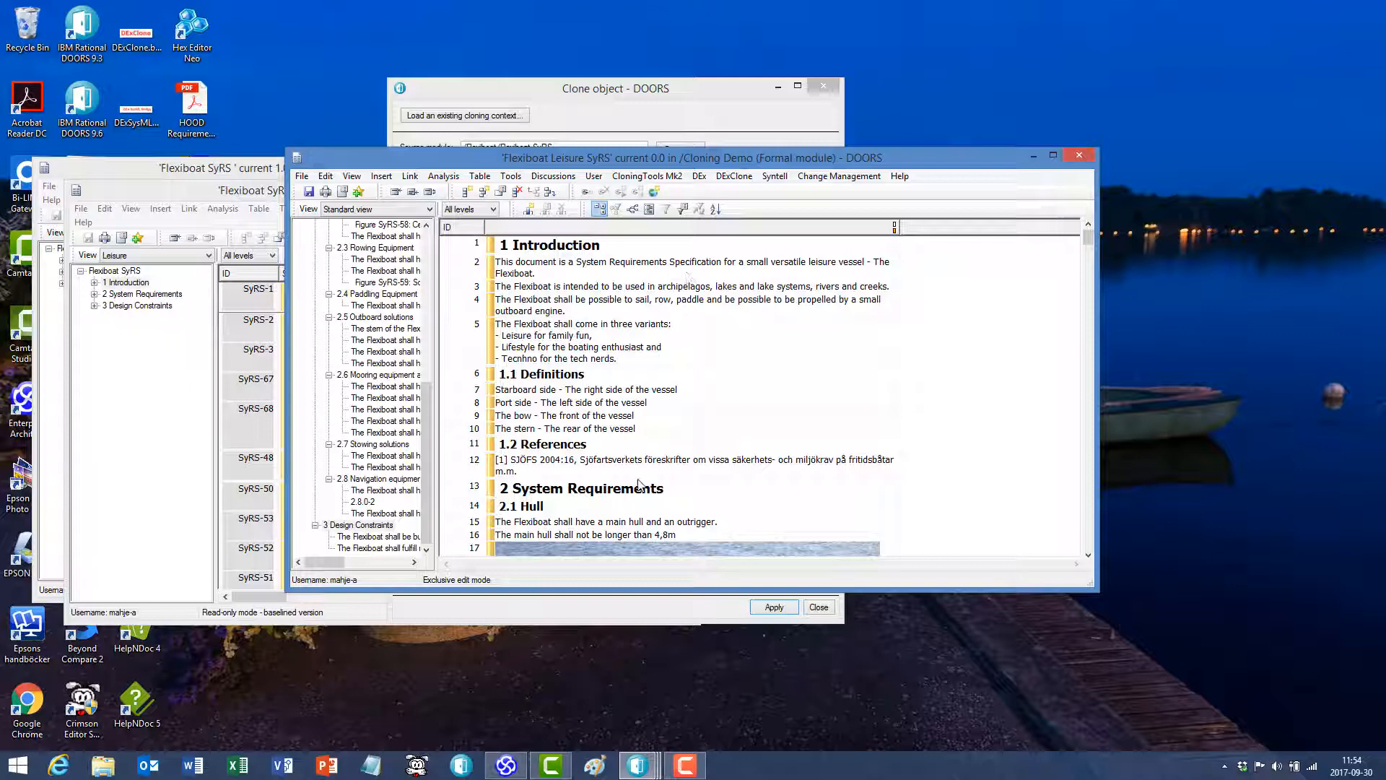
- Go to the source object of cloned object 15 about the main hull and outrigger
{"action": "left_click", "coordinate": [619, 523]}
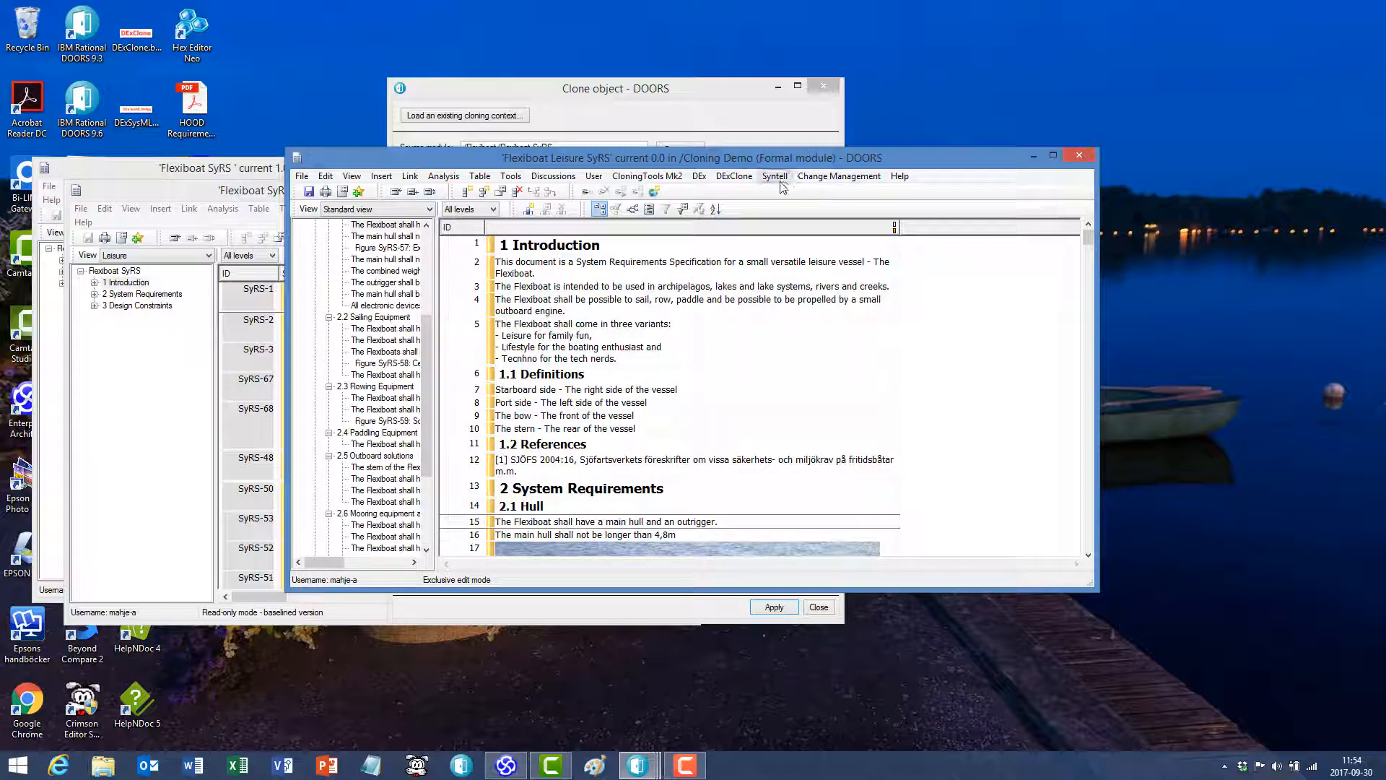
{"action": "left_click", "coordinate": [733, 180]}
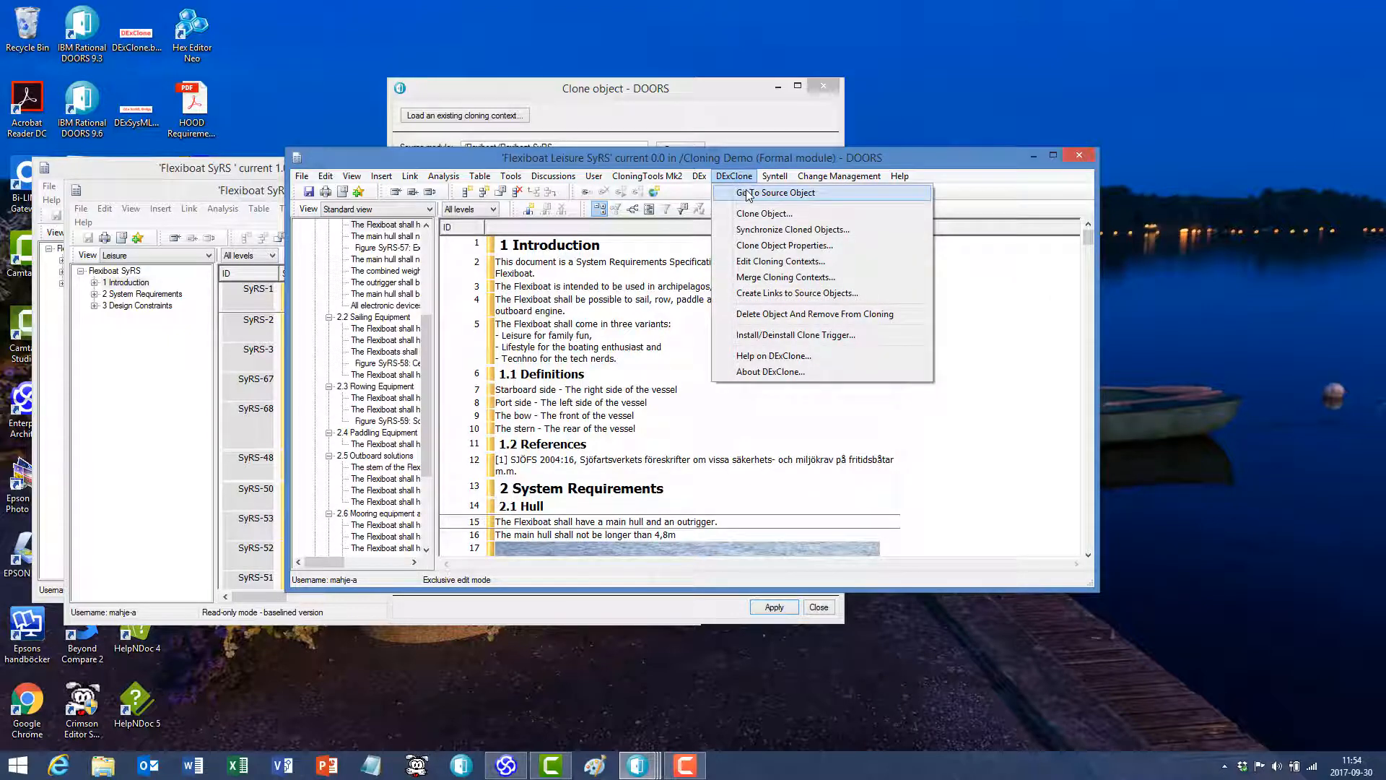
{"action": "left_click", "coordinate": [750, 192]}
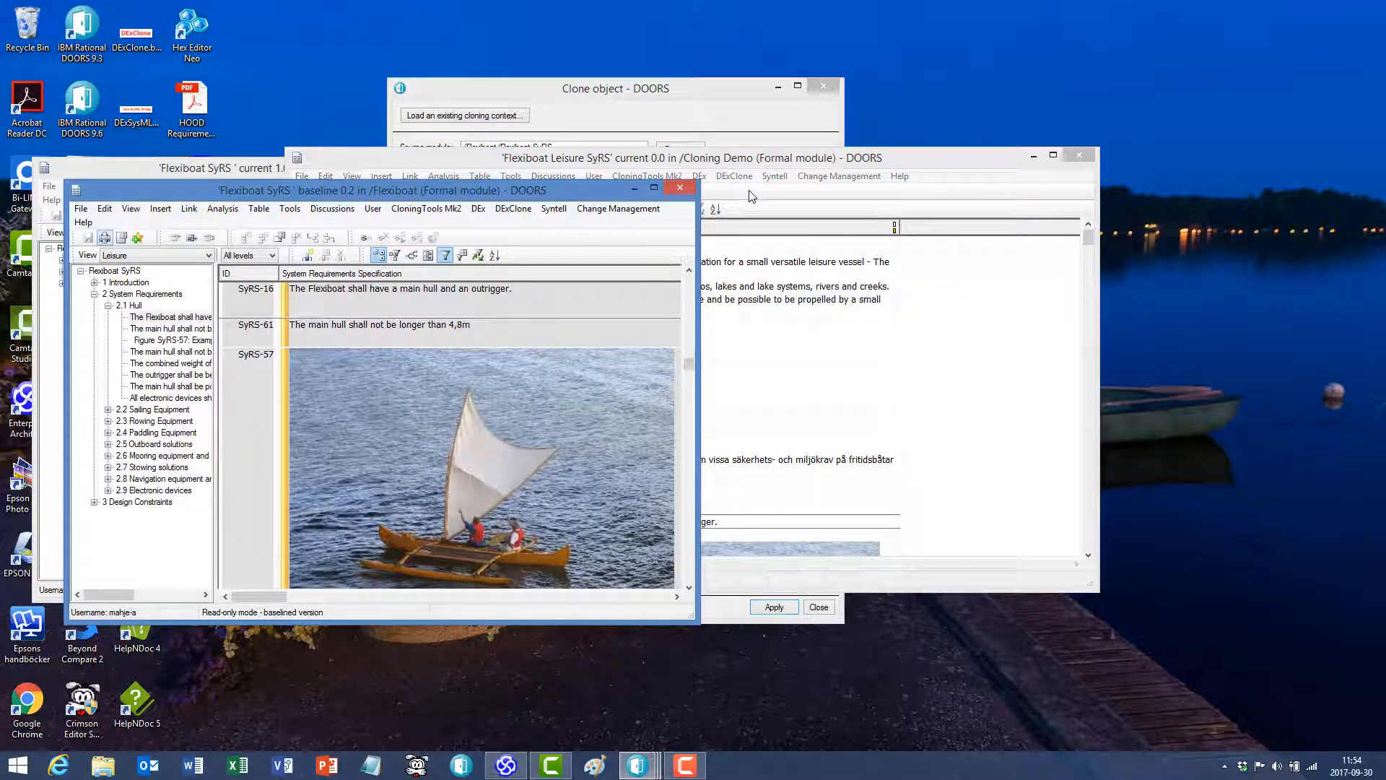
- Insert a column for the _CloningContext attribute in the Flexiboat Leisure SyRS module
{"action": "left_click", "coordinate": [750, 191]}
{"action": "left_click", "coordinate": [529, 209]}
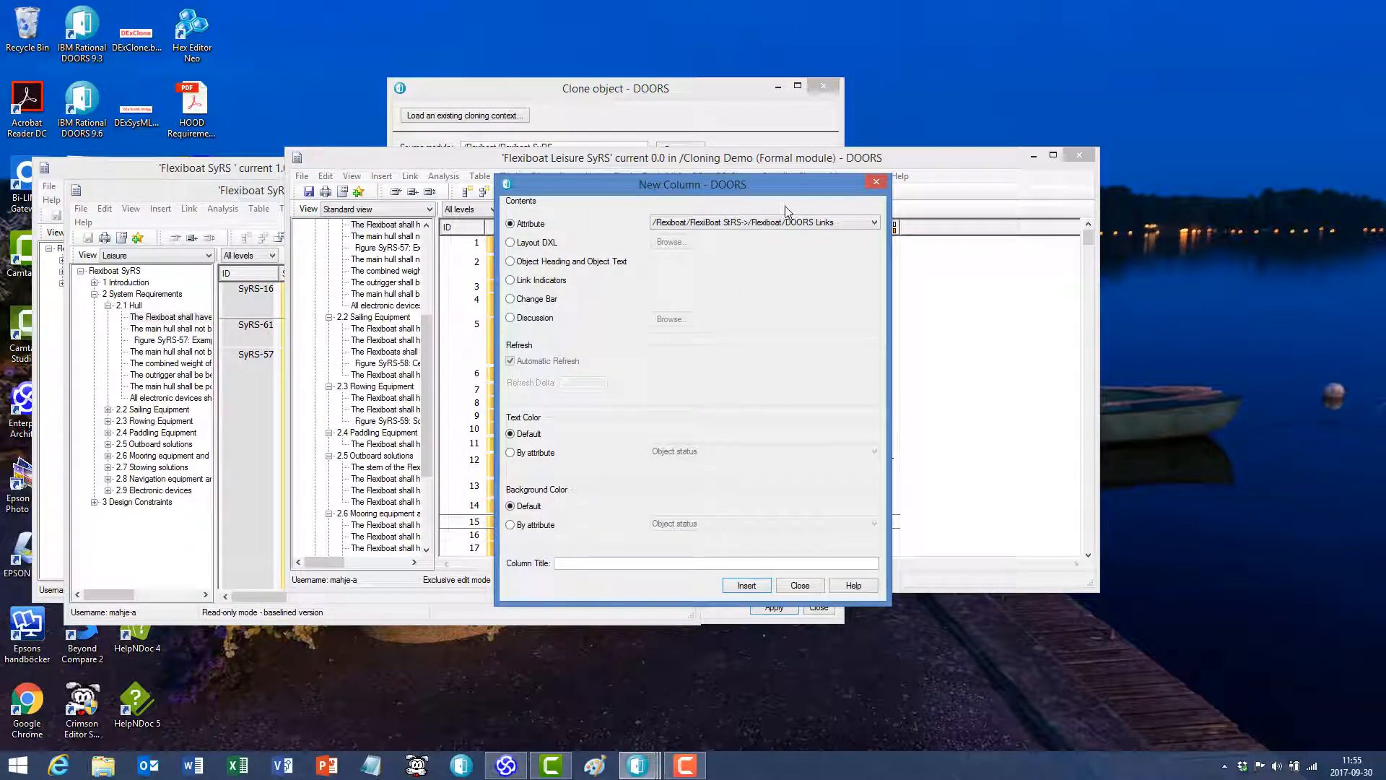
{"action": "left_click", "coordinate": [789, 224]}
{"action": "scroll", "coordinate": [792, 421], "scroll_direction": "down", "scroll_amount": 3}
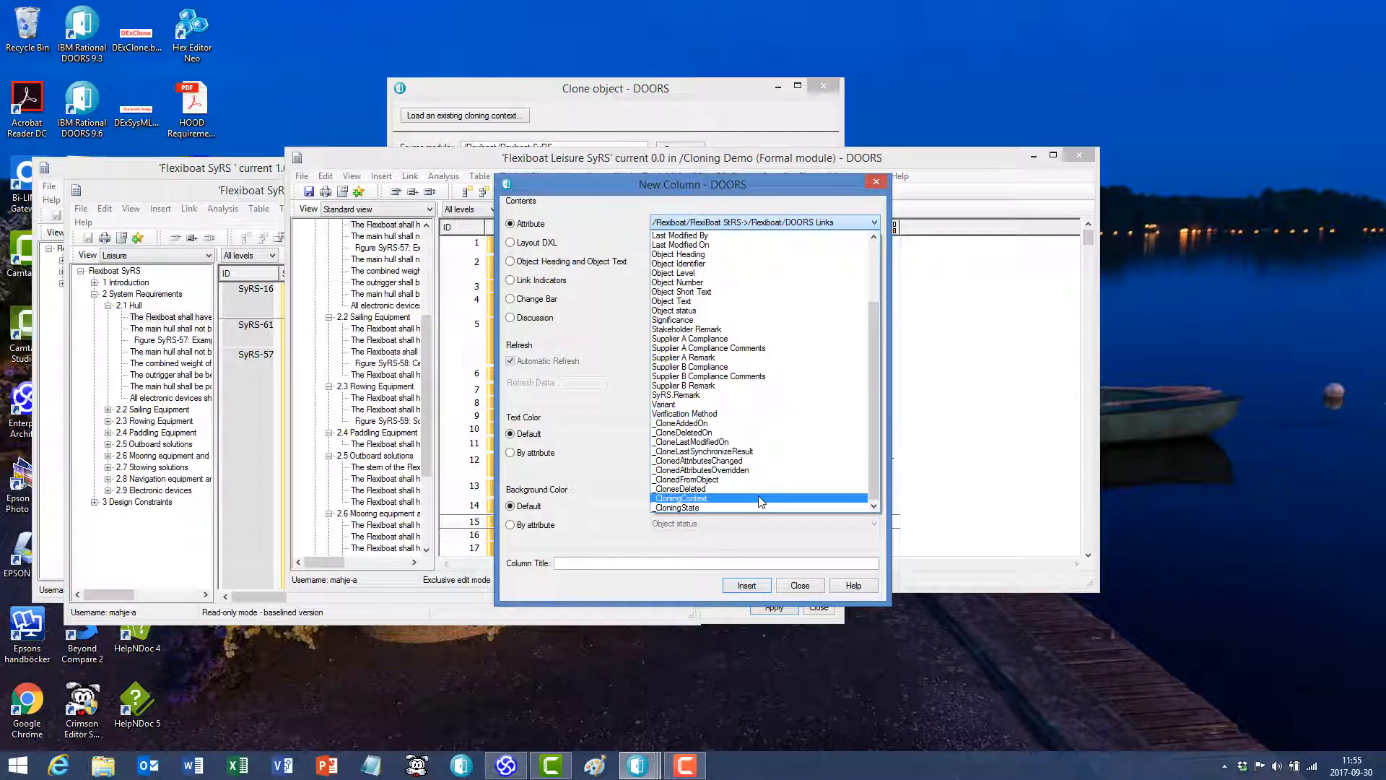
{"action": "left_click", "coordinate": [761, 498]}
{"action": "left_click", "coordinate": [747, 585]}
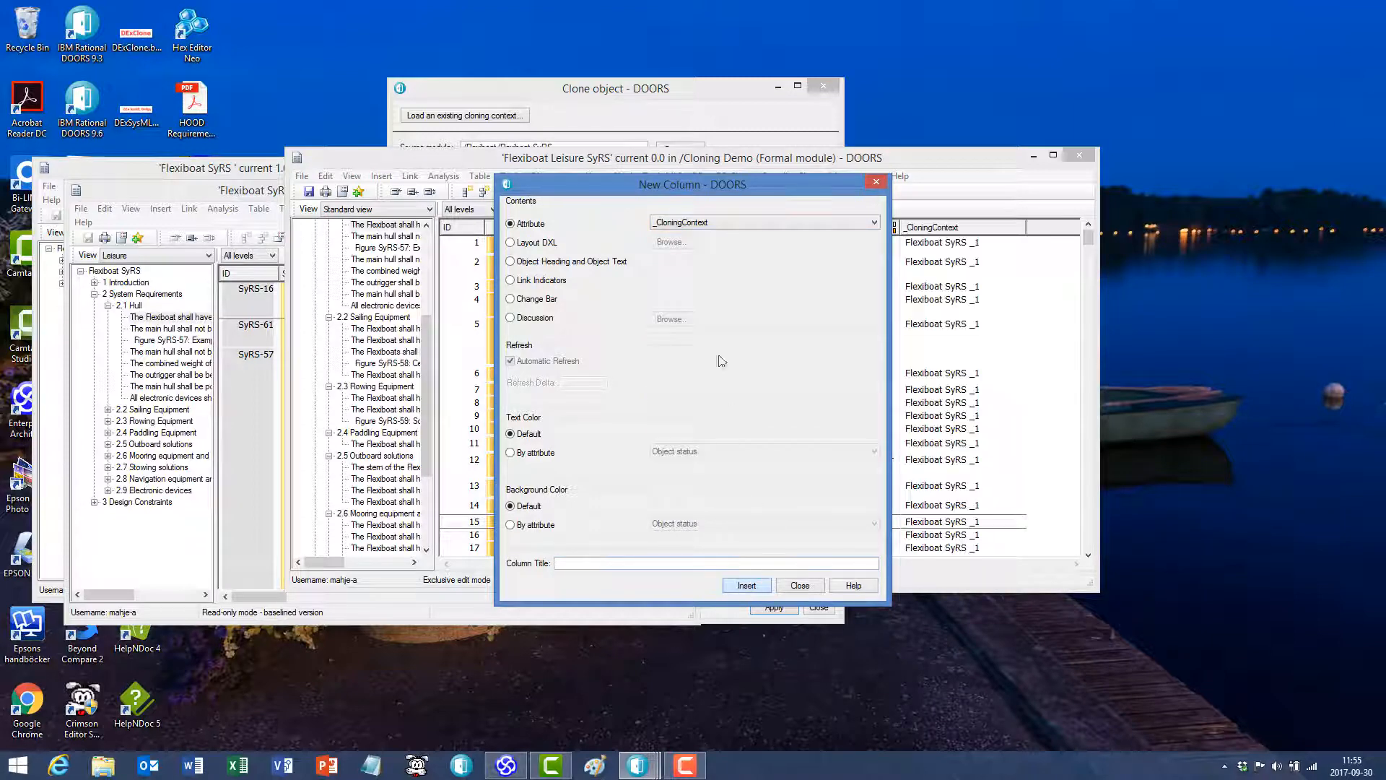
- Insert a column for the _ClonedFromObject attribute and widen the Flexiboat Leisure SyRS window to show it in full
{"action": "left_click", "coordinate": [726, 225]}
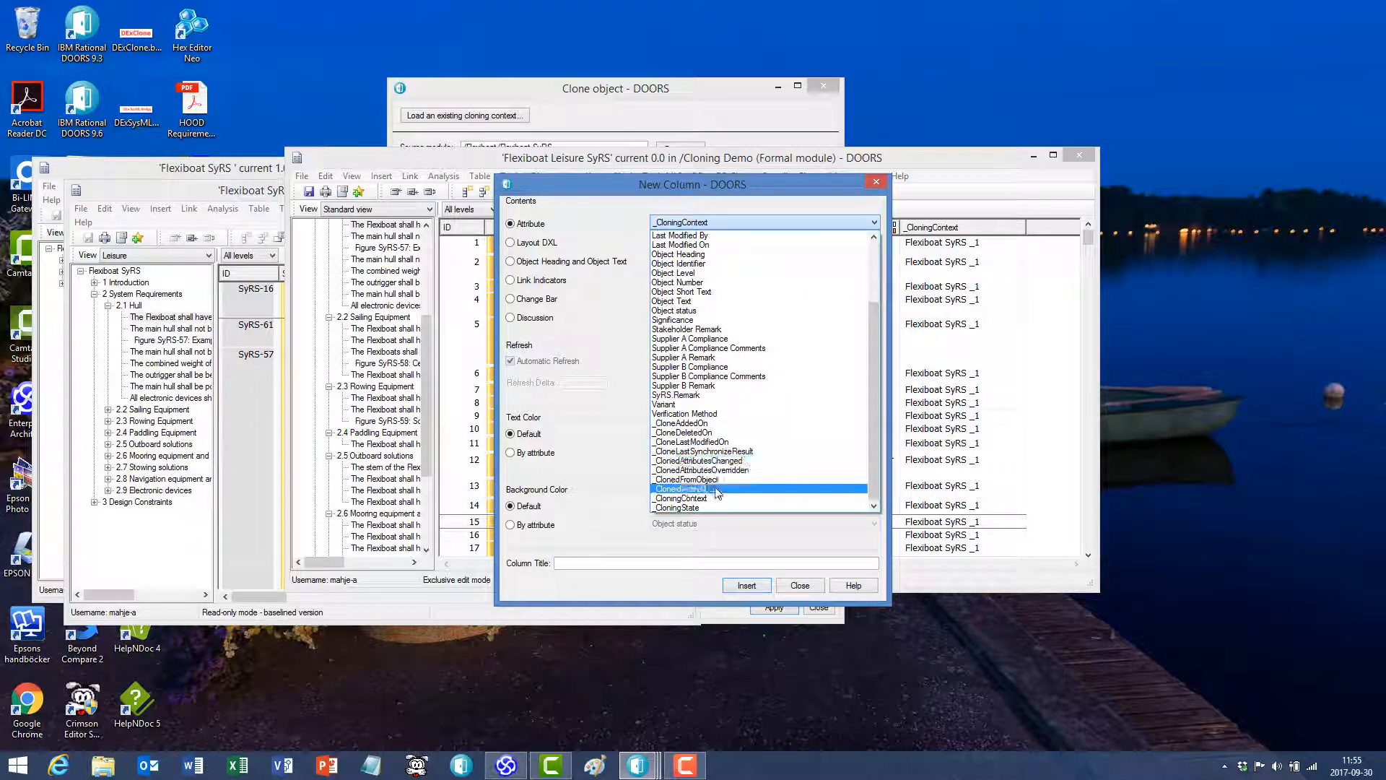
{"action": "left_click", "coordinate": [694, 480]}
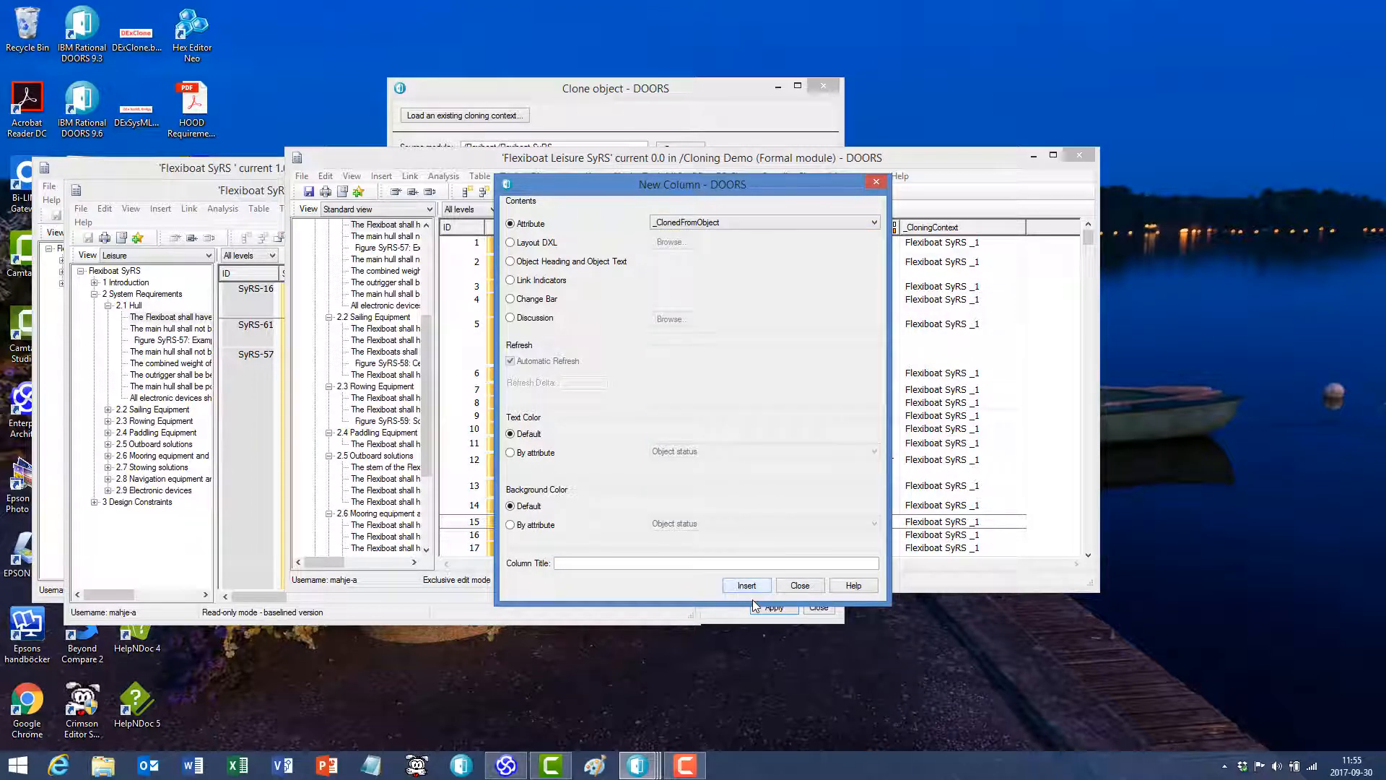
{"action": "left_click", "coordinate": [760, 591]}
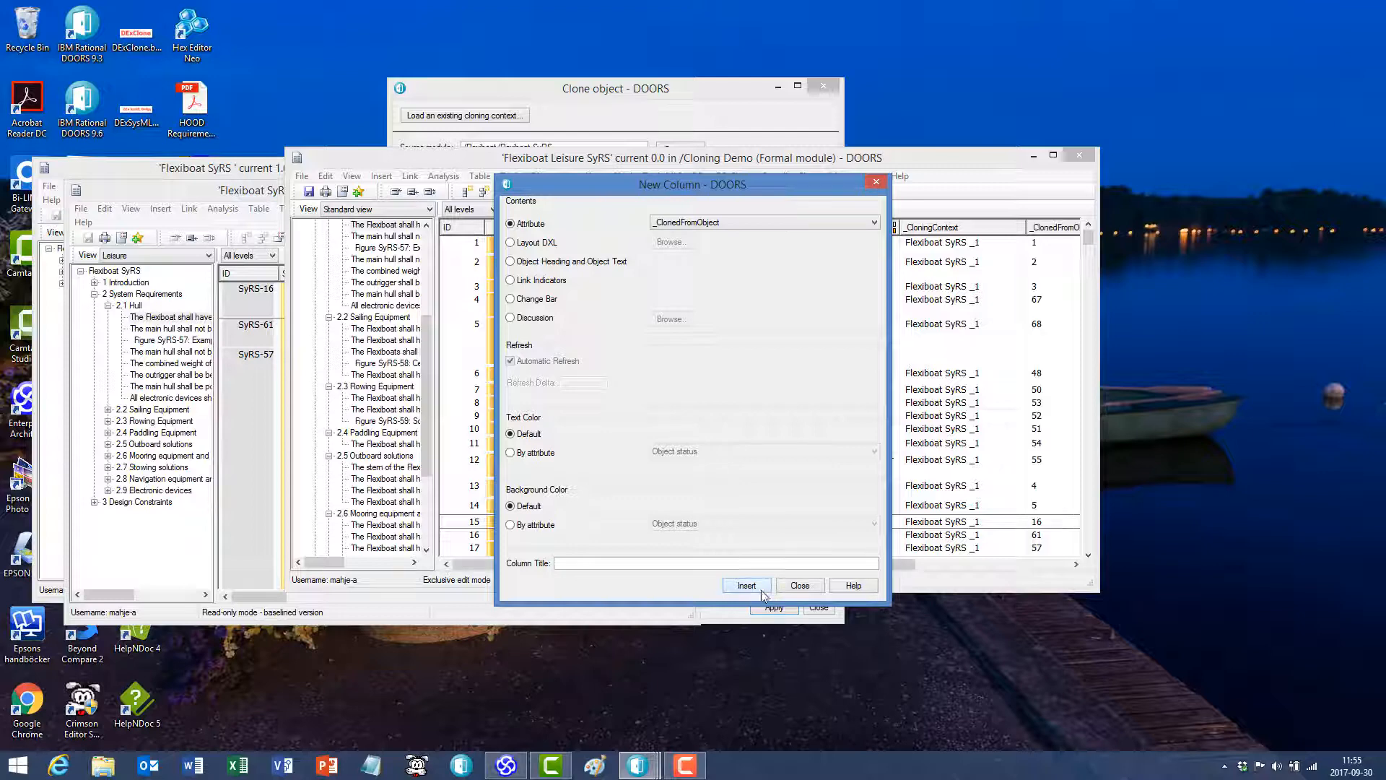
{"action": "left_click", "coordinate": [799, 585]}
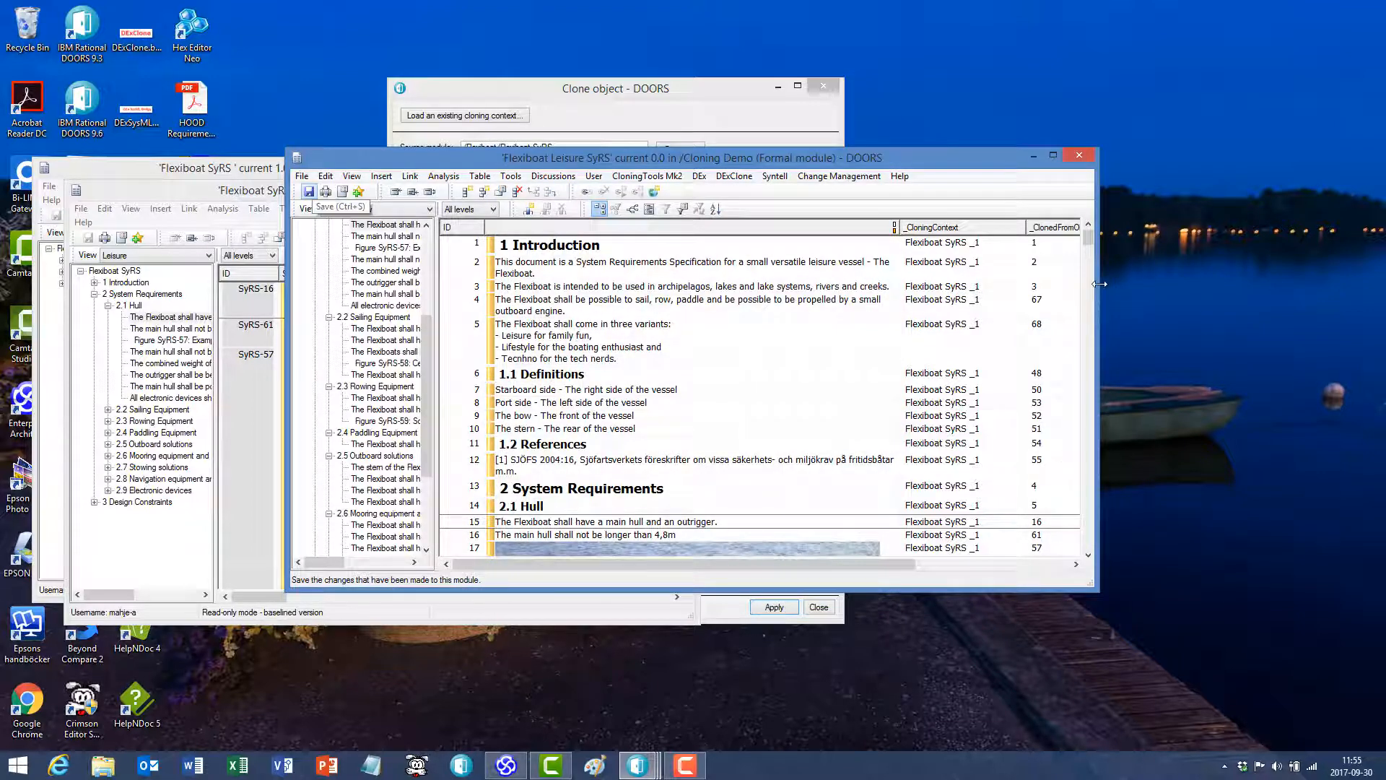
{"action": "left_click_drag", "start_coordinate": [1098, 281], "coordinate": [1173, 286]}
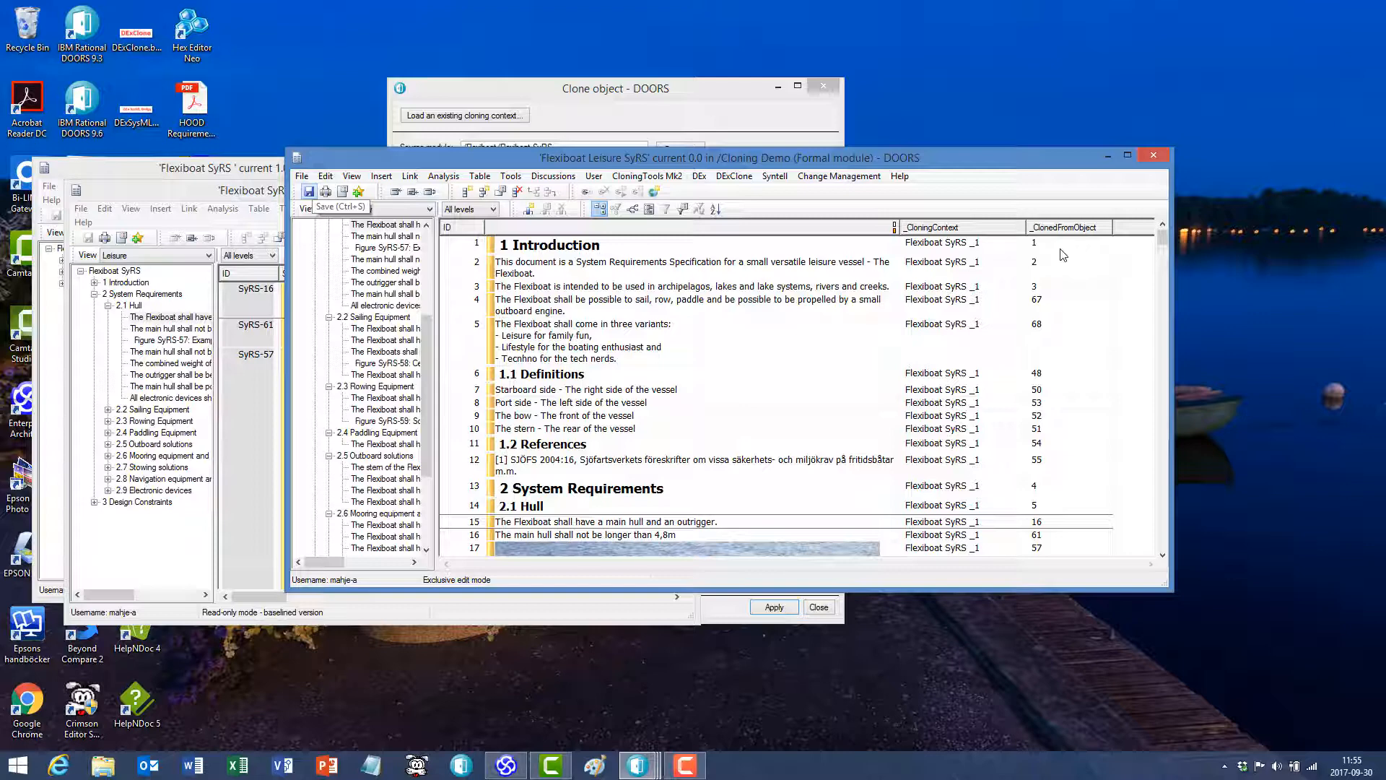
{"action": "left_click", "coordinate": [975, 229]}
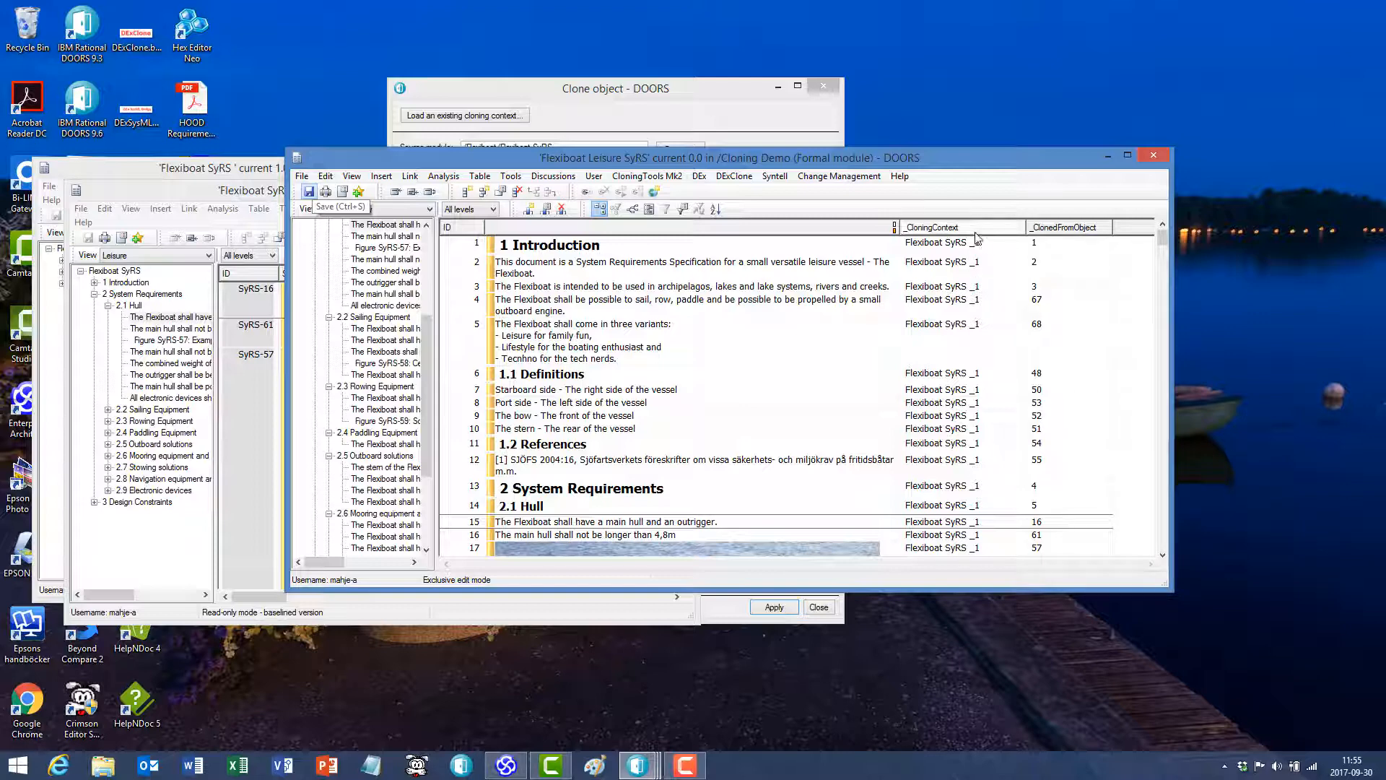
{"action": "left_click", "coordinate": [978, 230]}
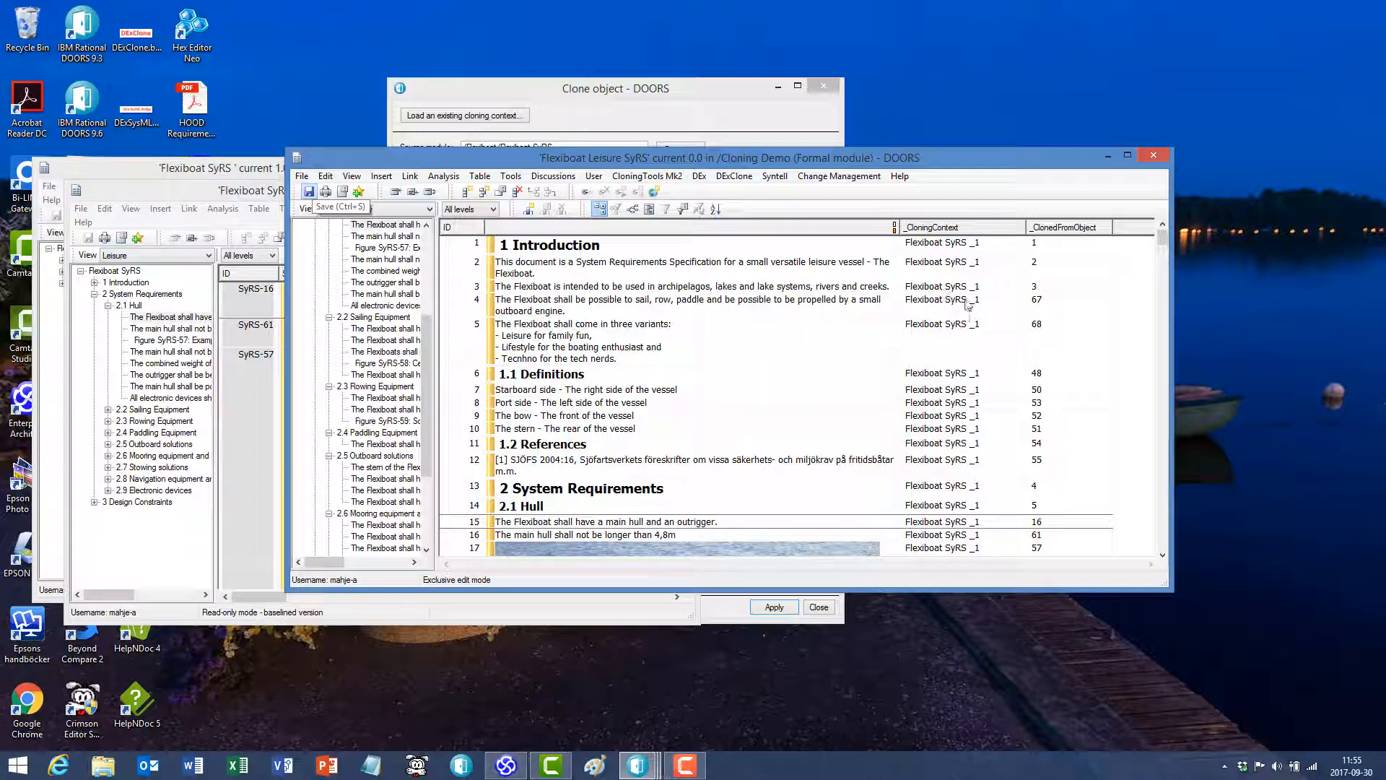
- Edit the cloning context Flexiboat SyRS _1 to use source baseline 1.0 and save the context
{"action": "left_click", "coordinate": [736, 178]}
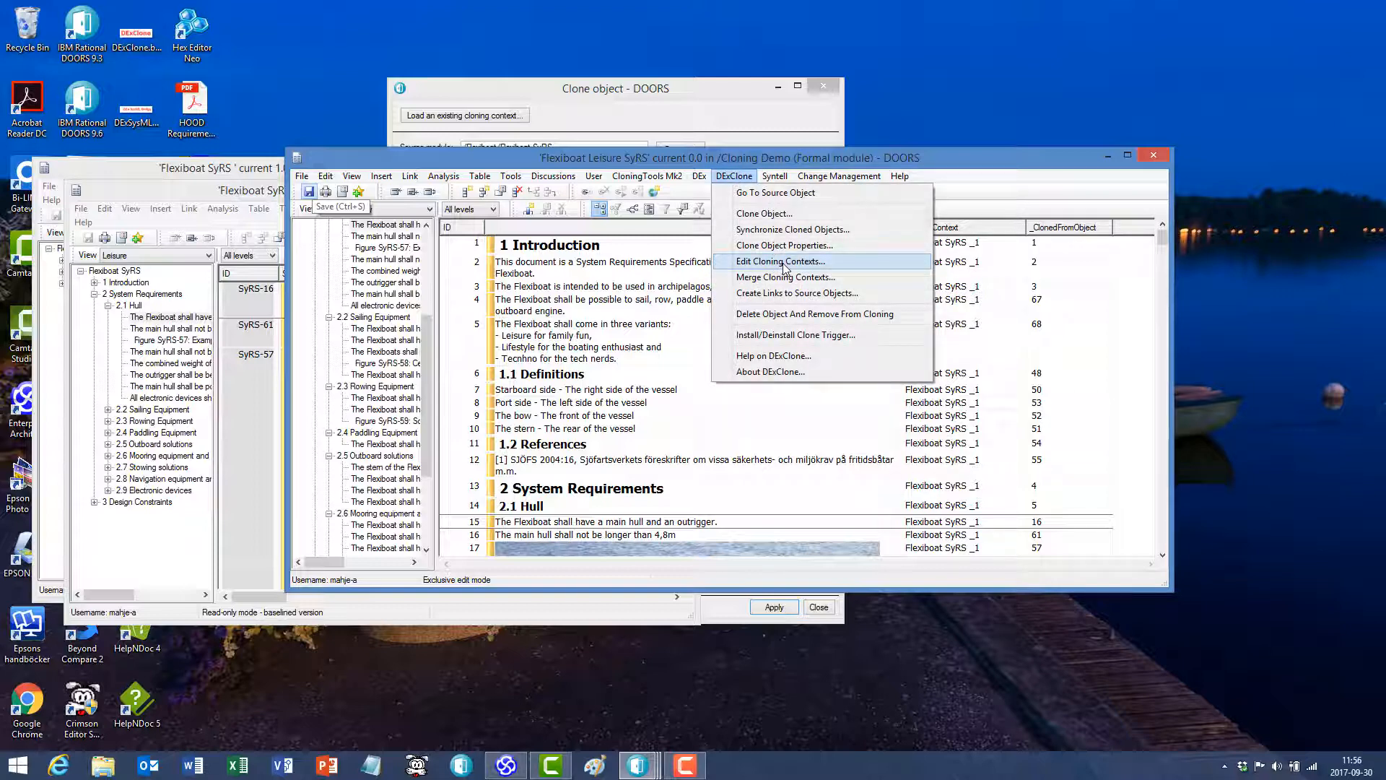
{"action": "left_click", "coordinate": [785, 268]}
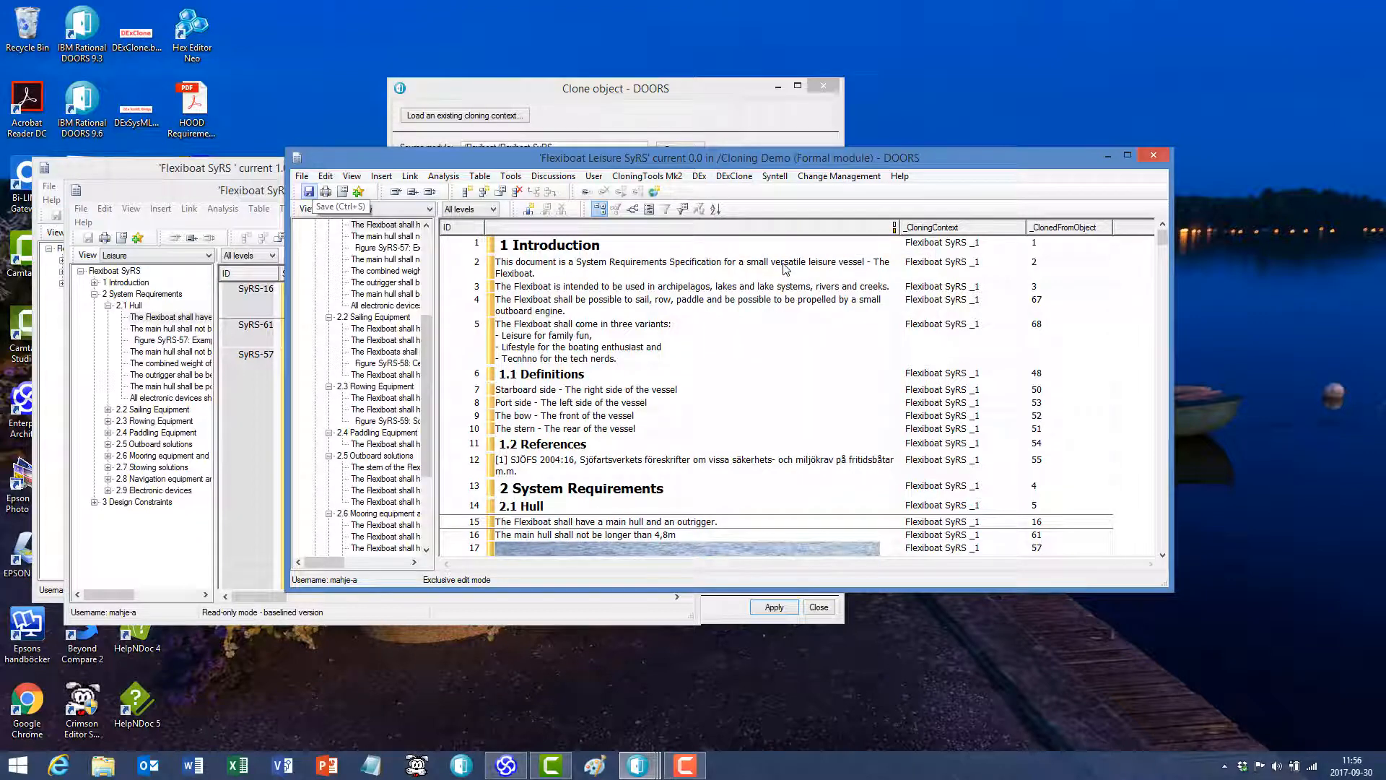
{"action": "mouse_move", "coordinate": [415, 215]}
{"action": "left_mouse_down"}
{"action": "mouse_move", "coordinate": [656, 129]}
{"action": "mouse_move", "coordinate": [697, 81]}
{"action": "left_mouse_up"}
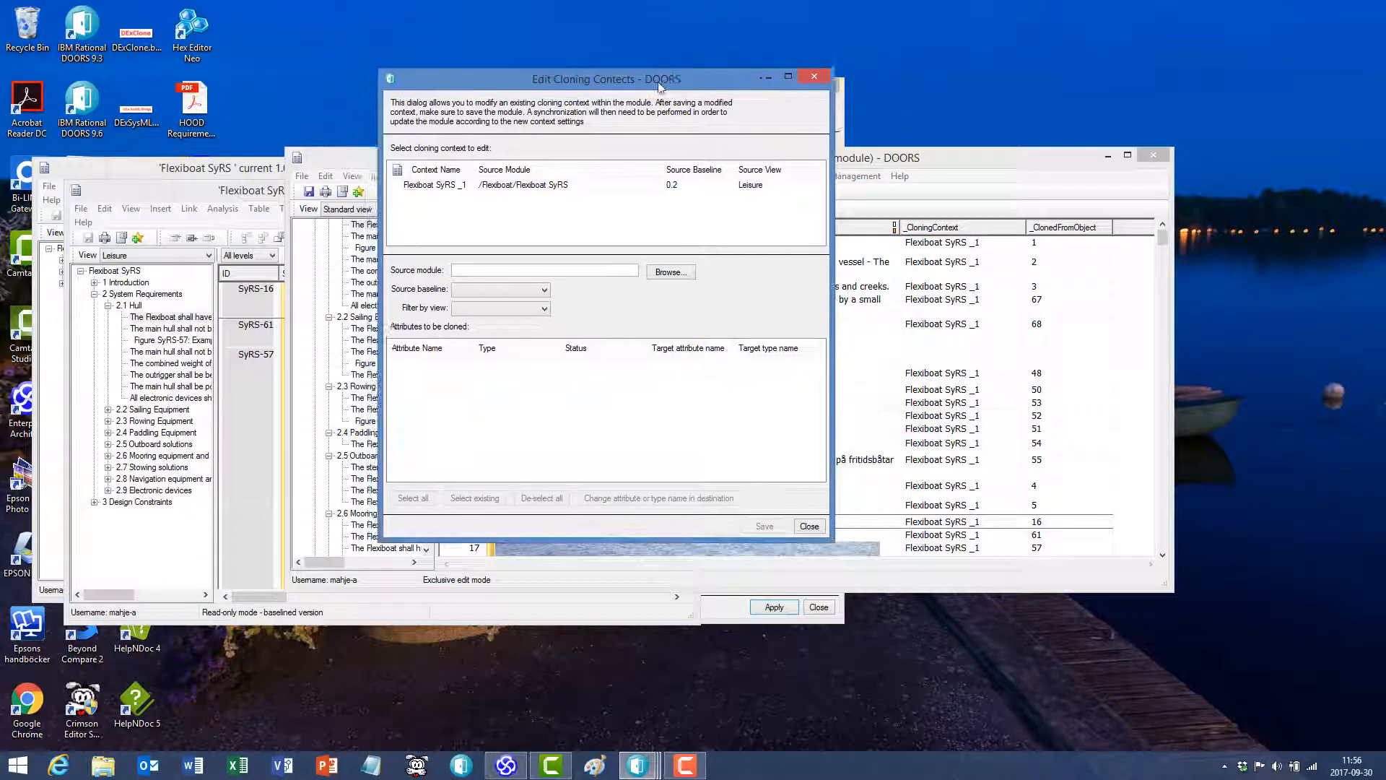
{"action": "left_click", "coordinate": [539, 186]}
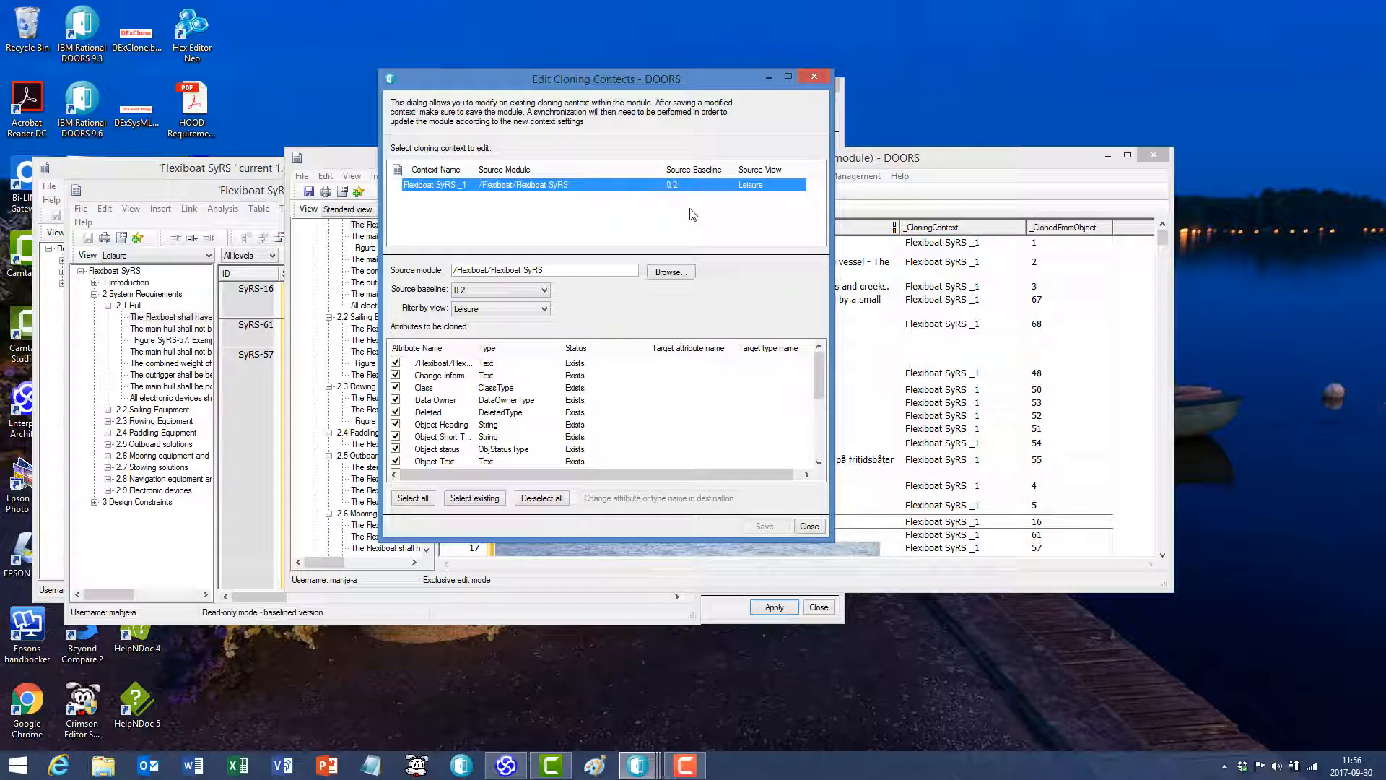
{"action": "left_click", "coordinate": [545, 291]}
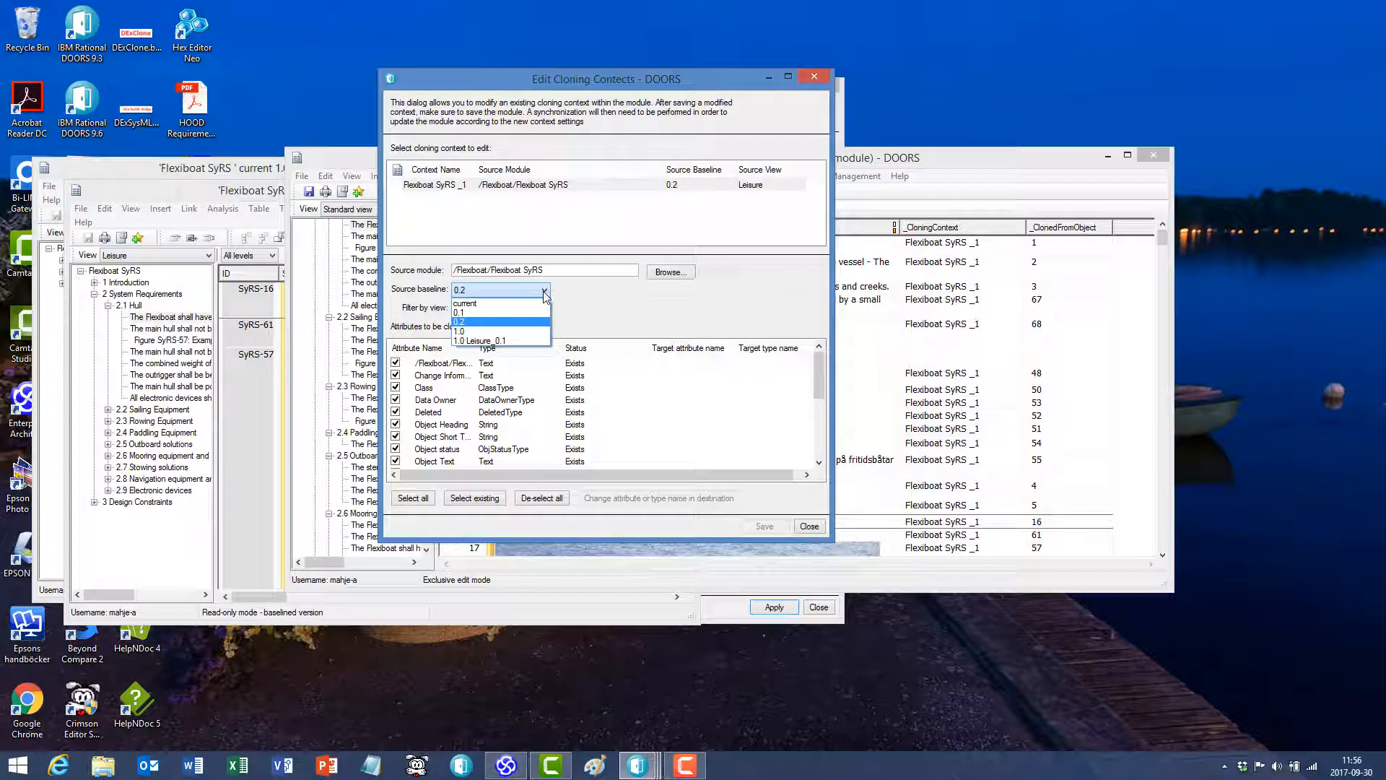
{"action": "left_click", "coordinate": [494, 332]}
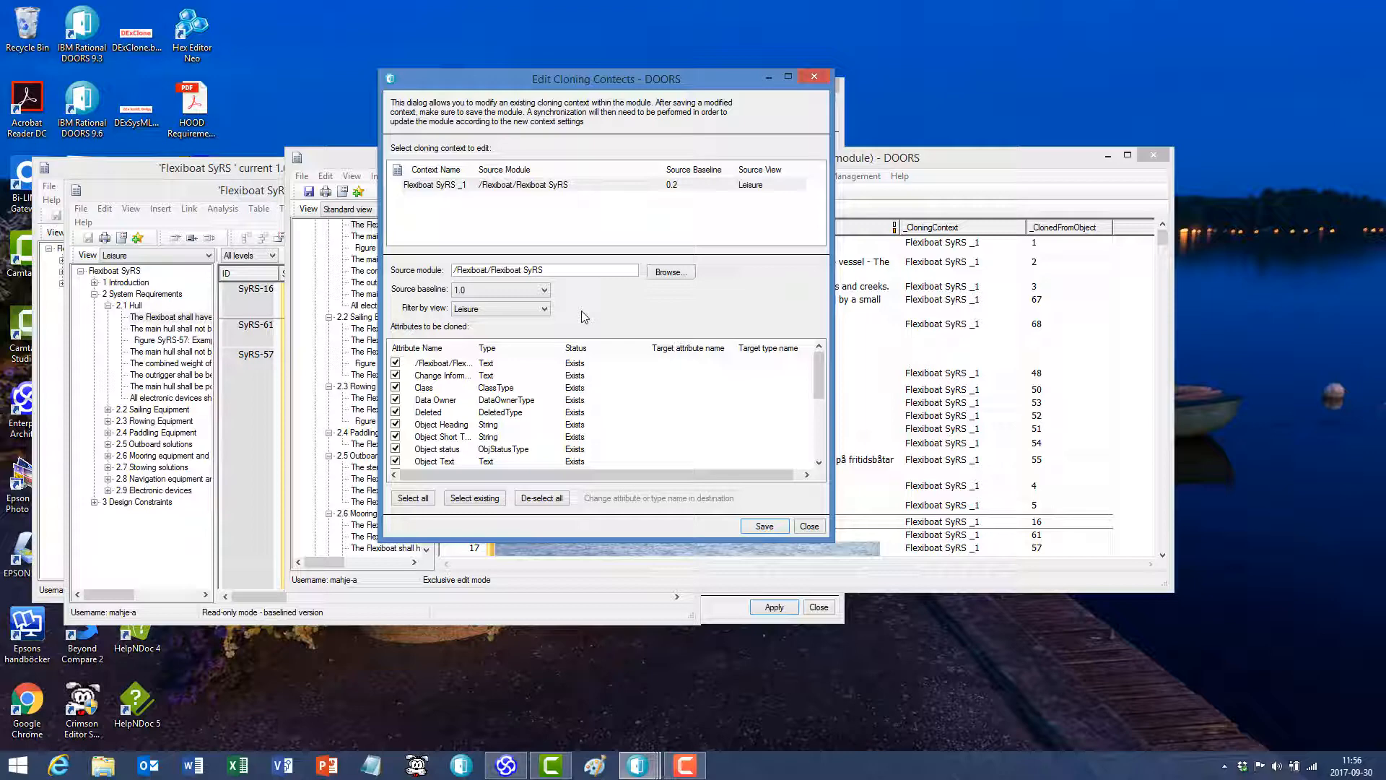
{"action": "left_click", "coordinate": [770, 528]}
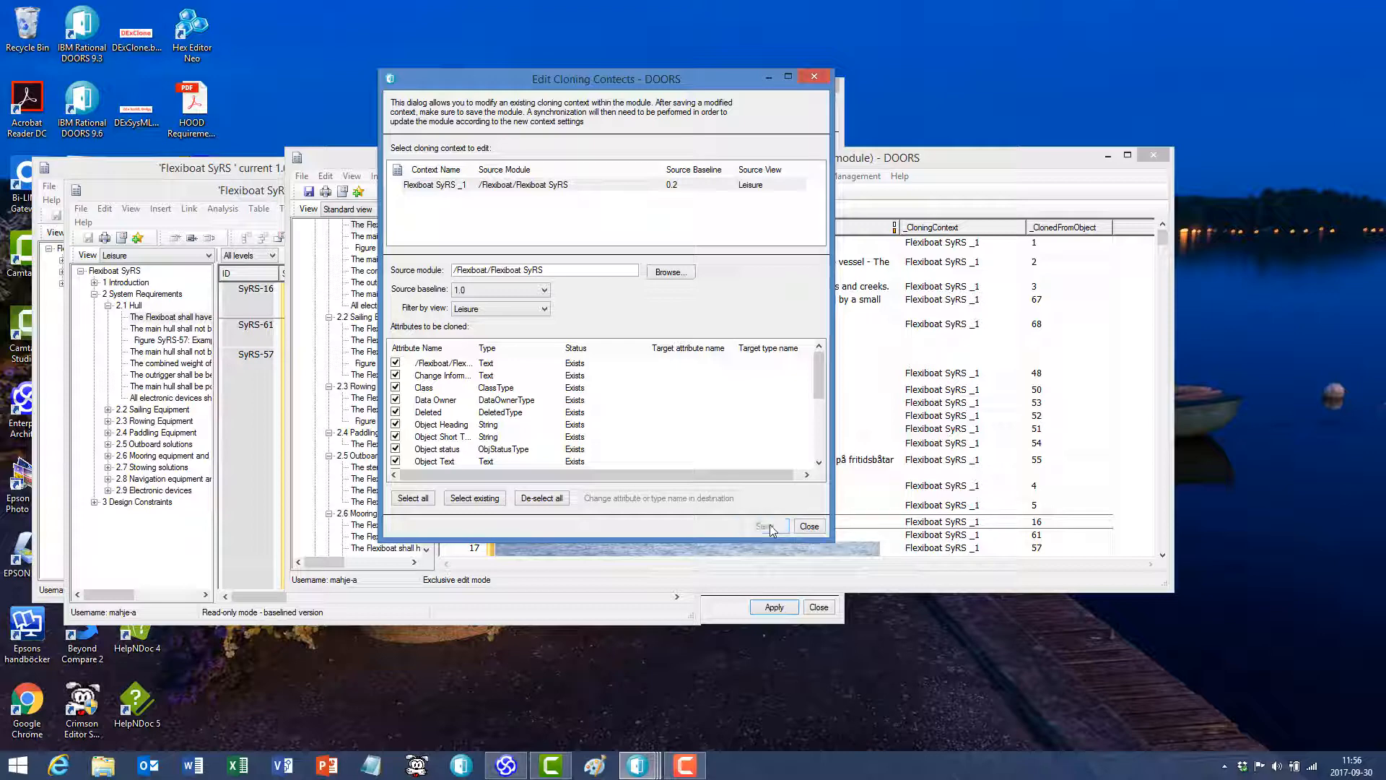
{"action": "left_click", "coordinate": [819, 530]}
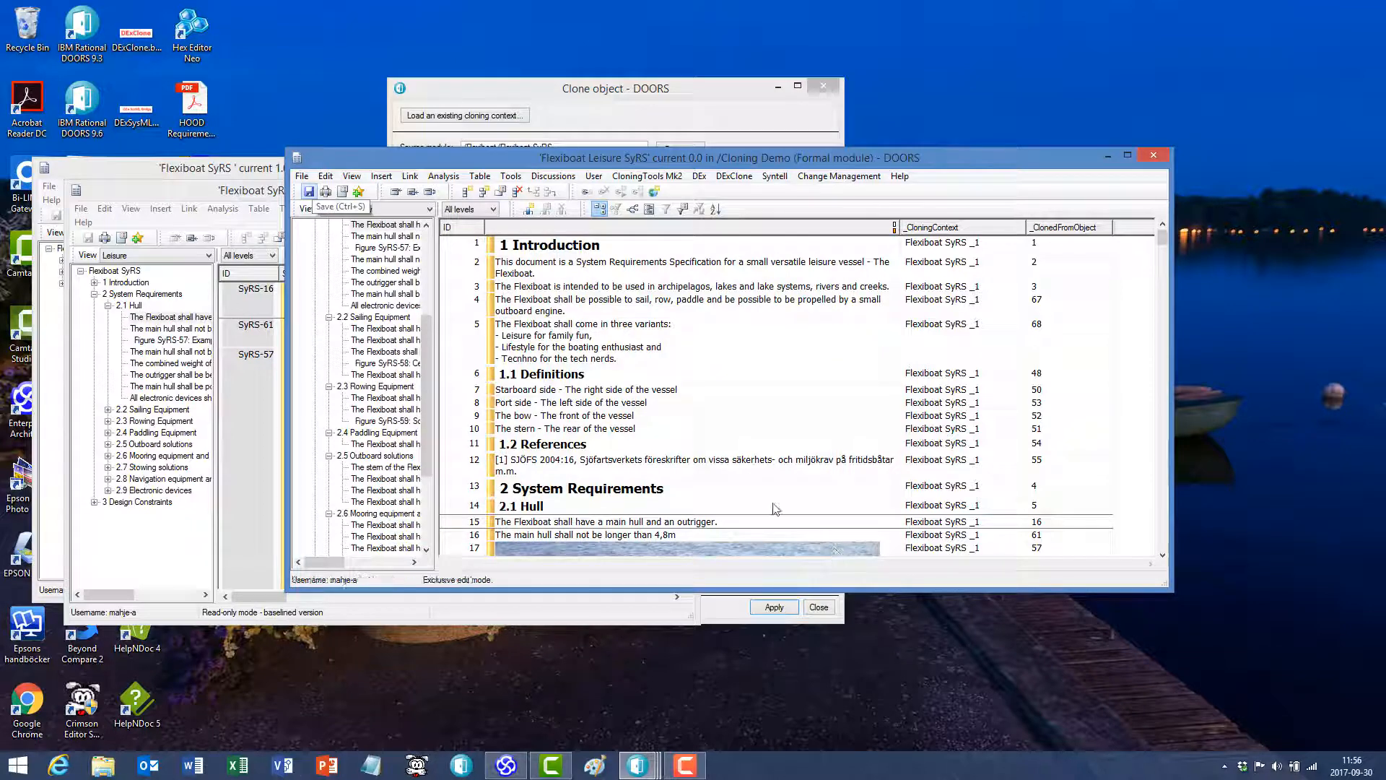
- Close the leftover Clone object dialog and synchronize the module's cloned objects with dry run turned off
{"action": "left_click", "coordinate": [825, 88]}
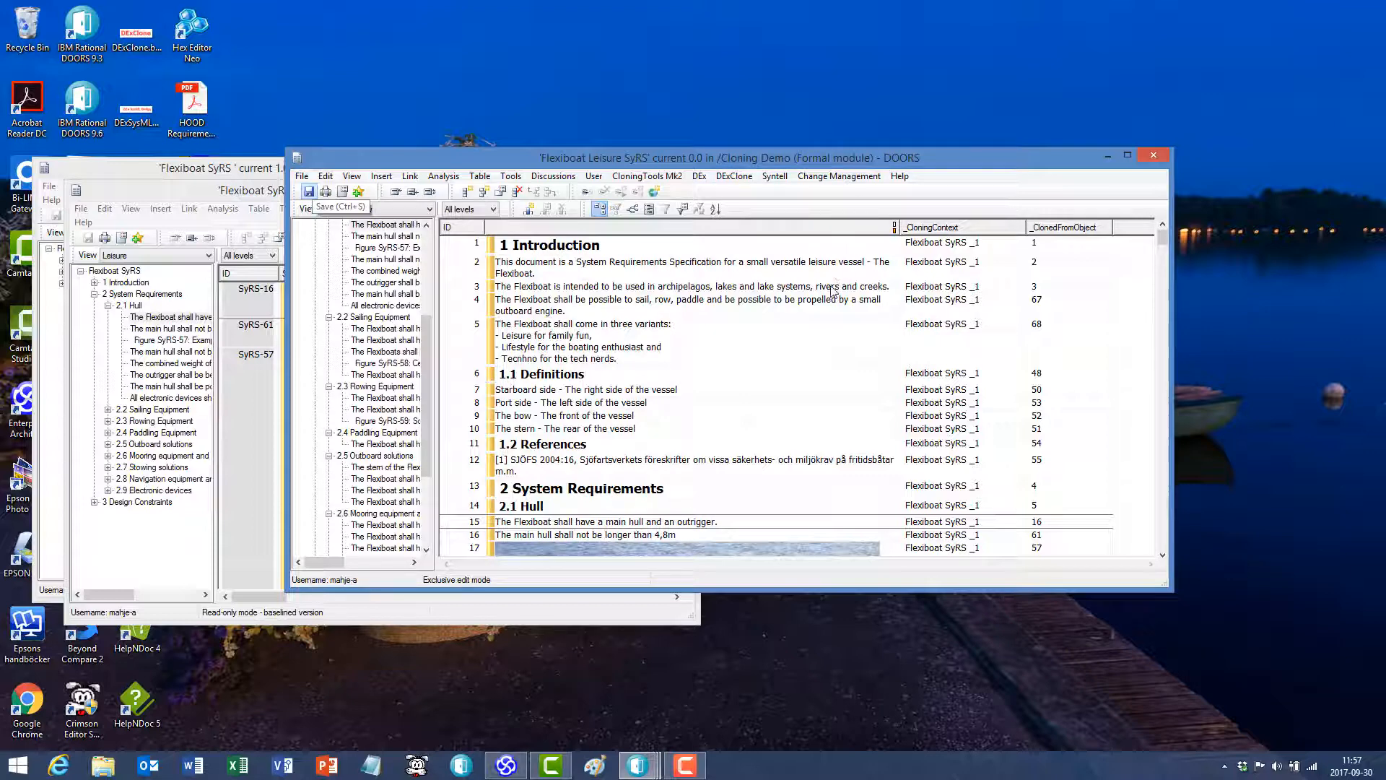
{"action": "left_click", "coordinate": [735, 178]}
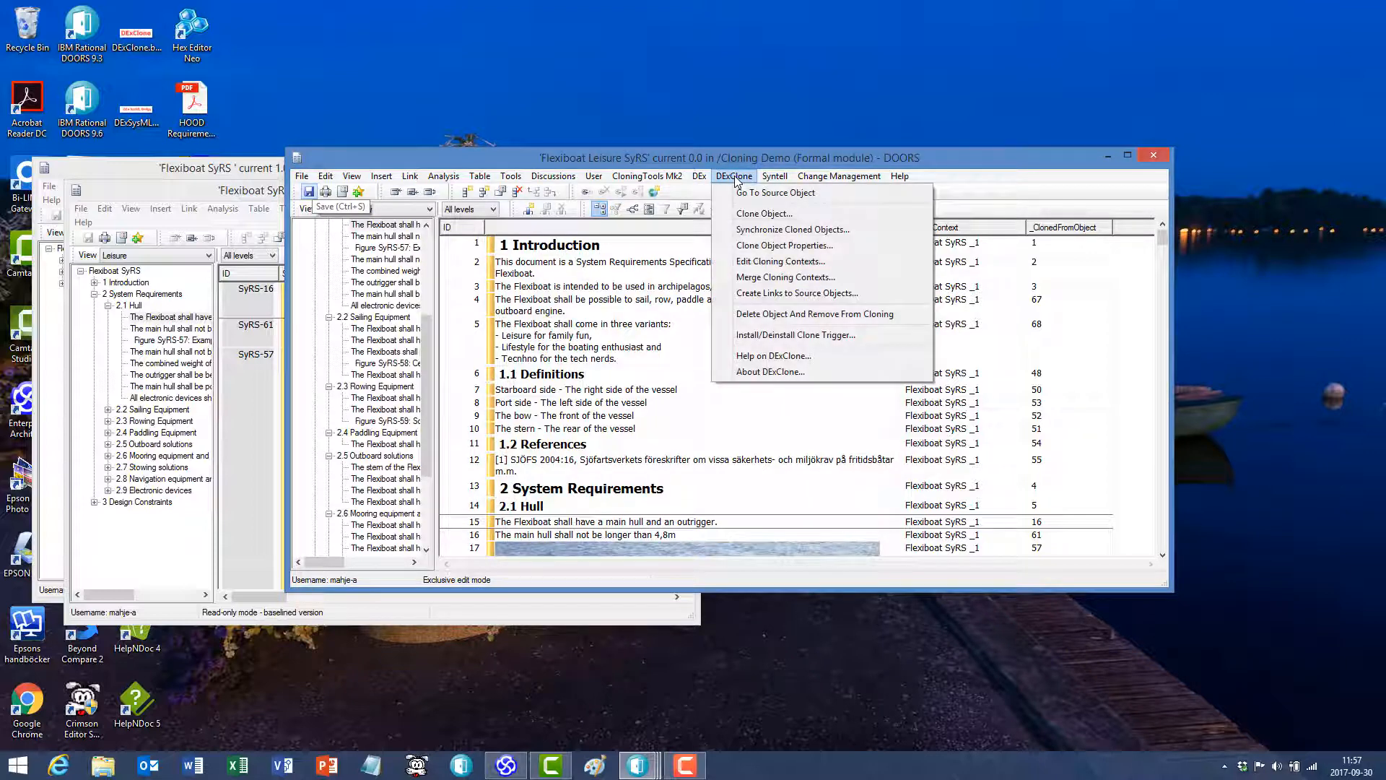
{"action": "left_click", "coordinate": [768, 230]}
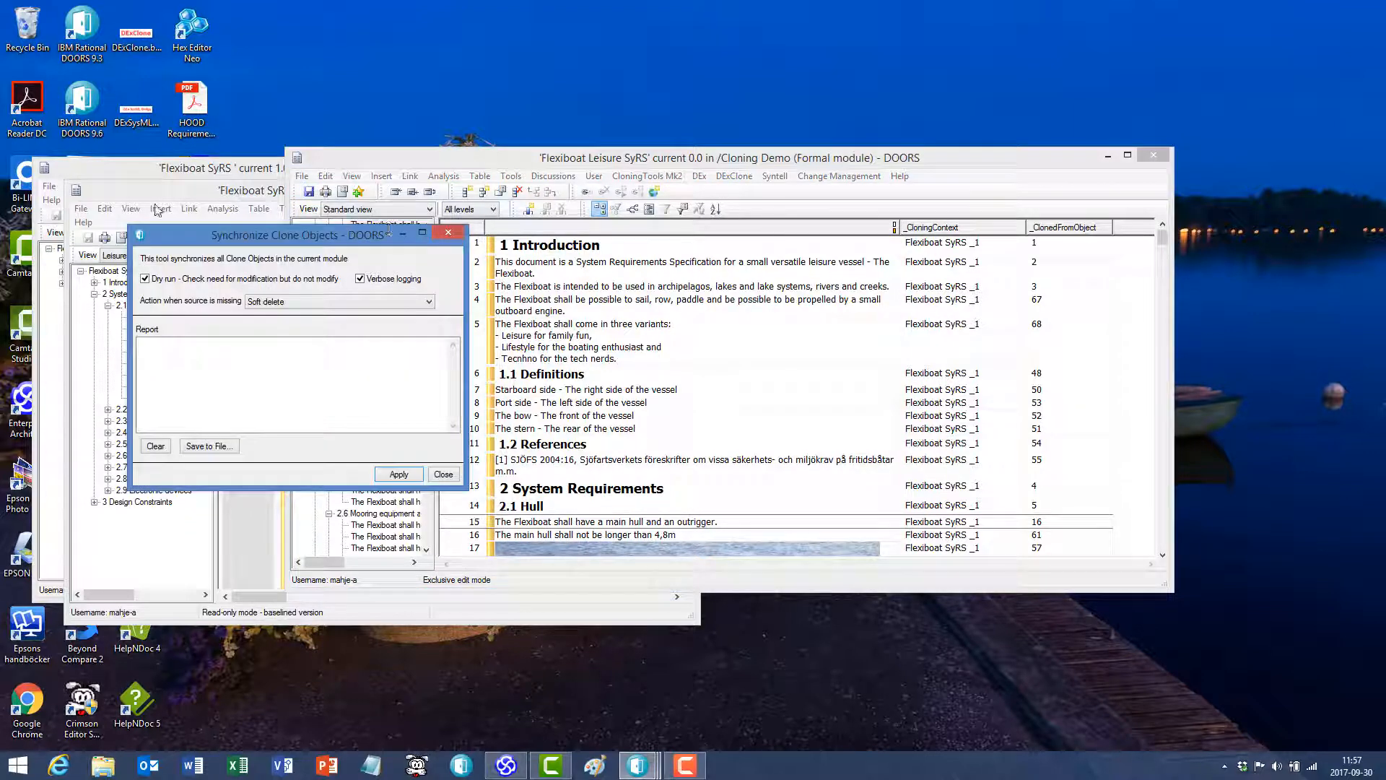
{"action": "left_click_drag", "start_coordinate": [229, 235], "coordinate": [572, 192]}
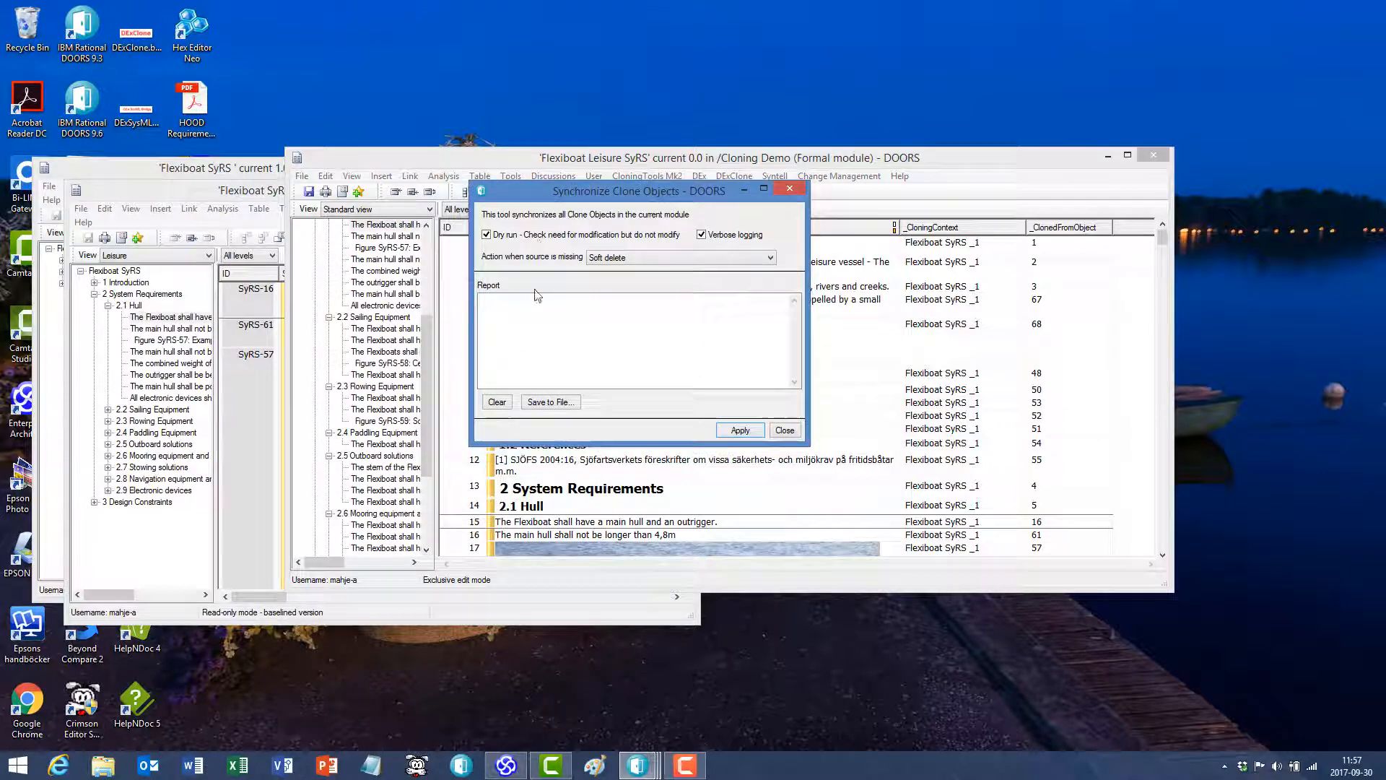
{"action": "left_click", "coordinate": [488, 238]}
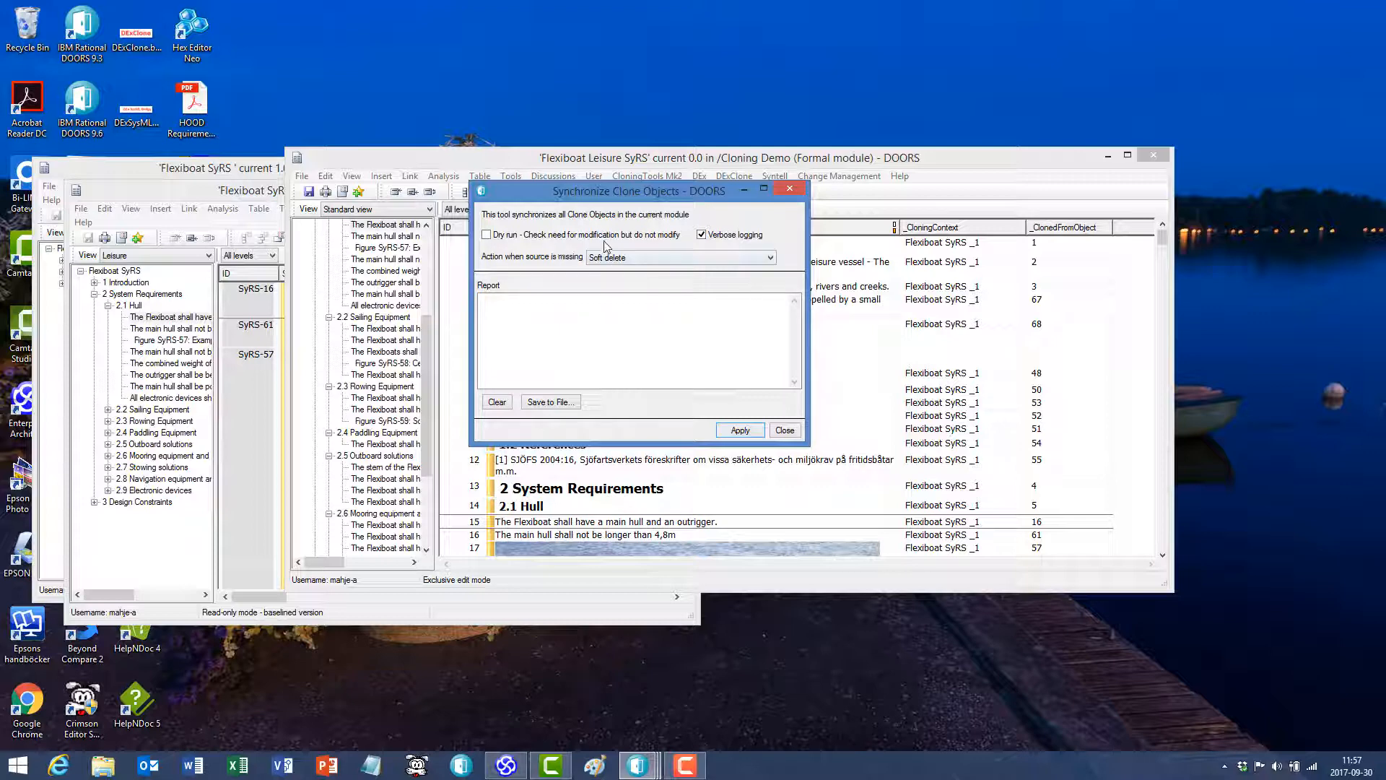
{"action": "left_click", "coordinate": [740, 431]}
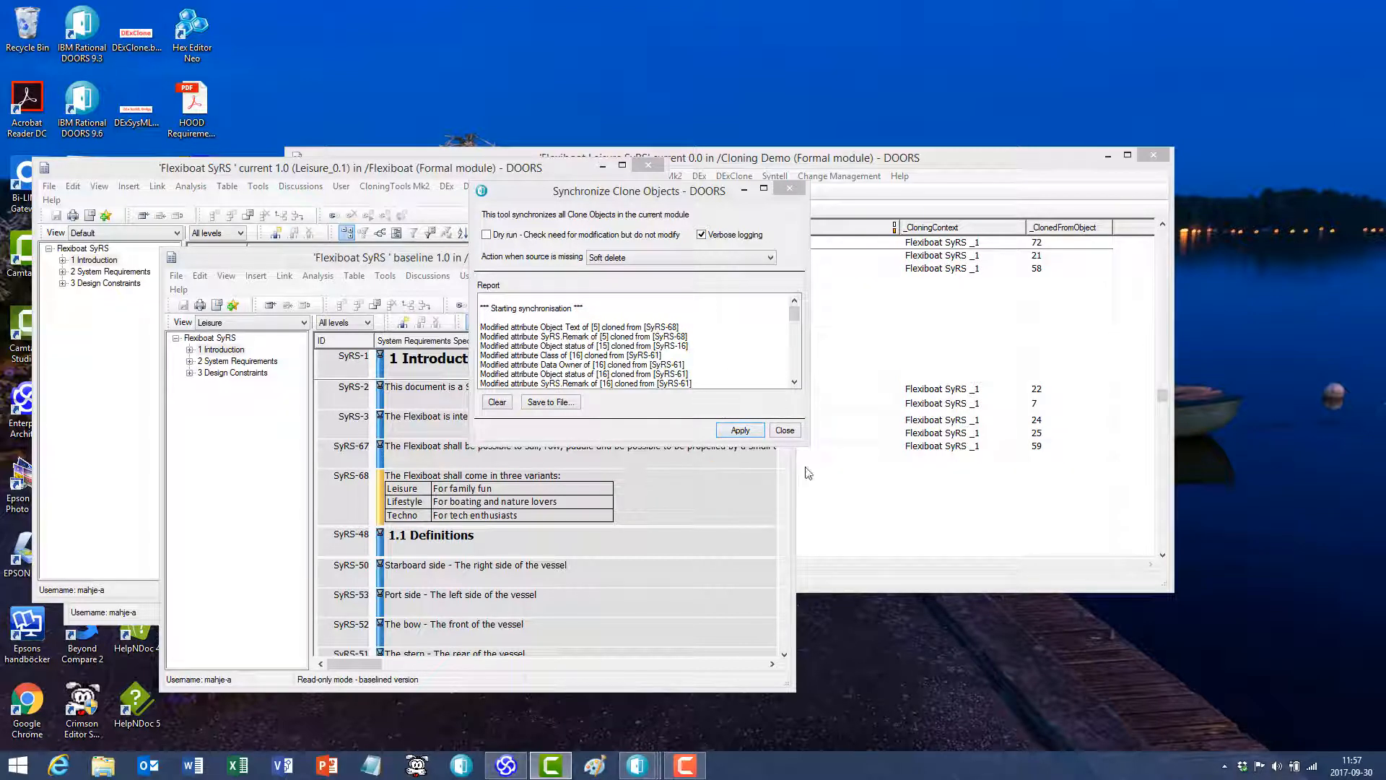
- Enlarge the synchronization report and read through the listed changes to the summary
{"action": "mouse_move", "coordinate": [804, 439]}
{"action": "left_mouse_down"}
{"action": "mouse_move", "coordinate": [832, 727]}
{"action": "mouse_move", "coordinate": [863, 731]}
{"action": "left_mouse_up"}
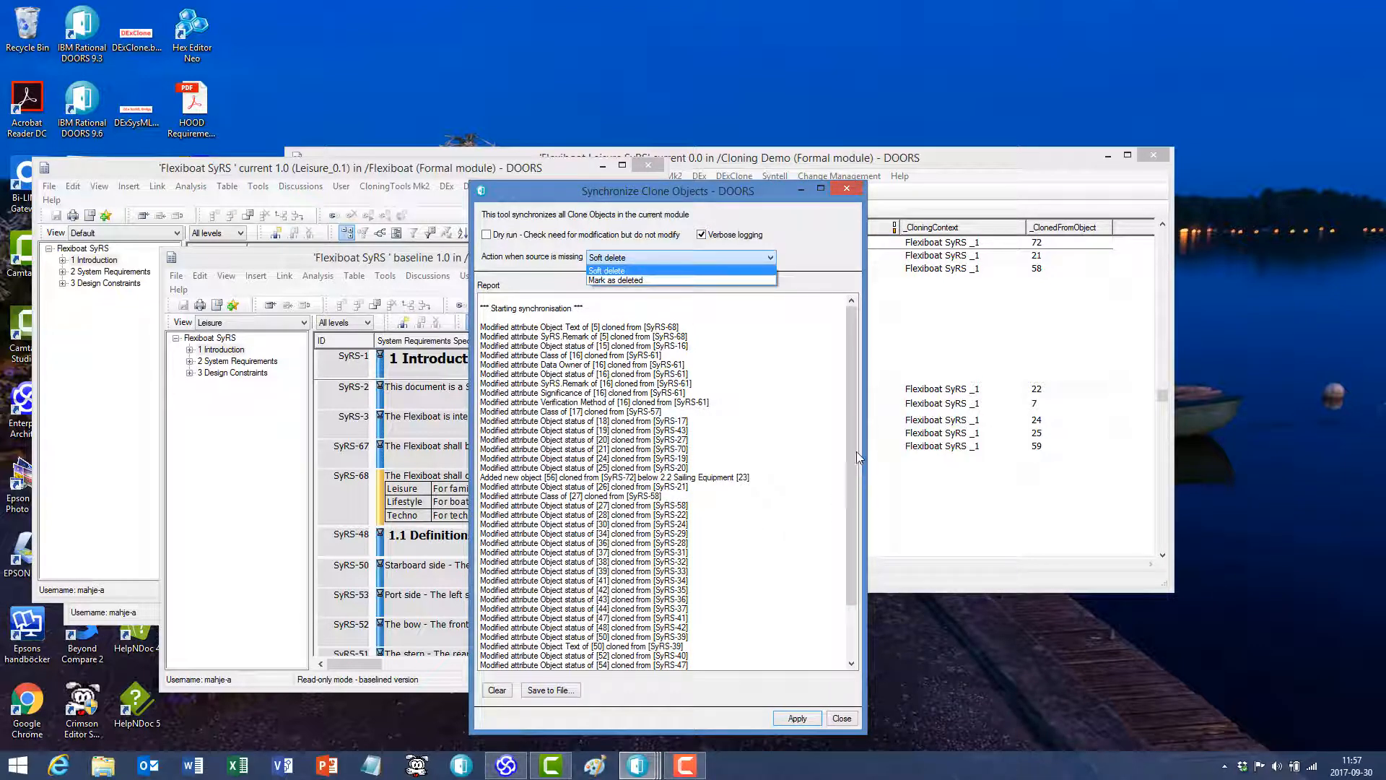
{"action": "left_click", "coordinate": [852, 625]}
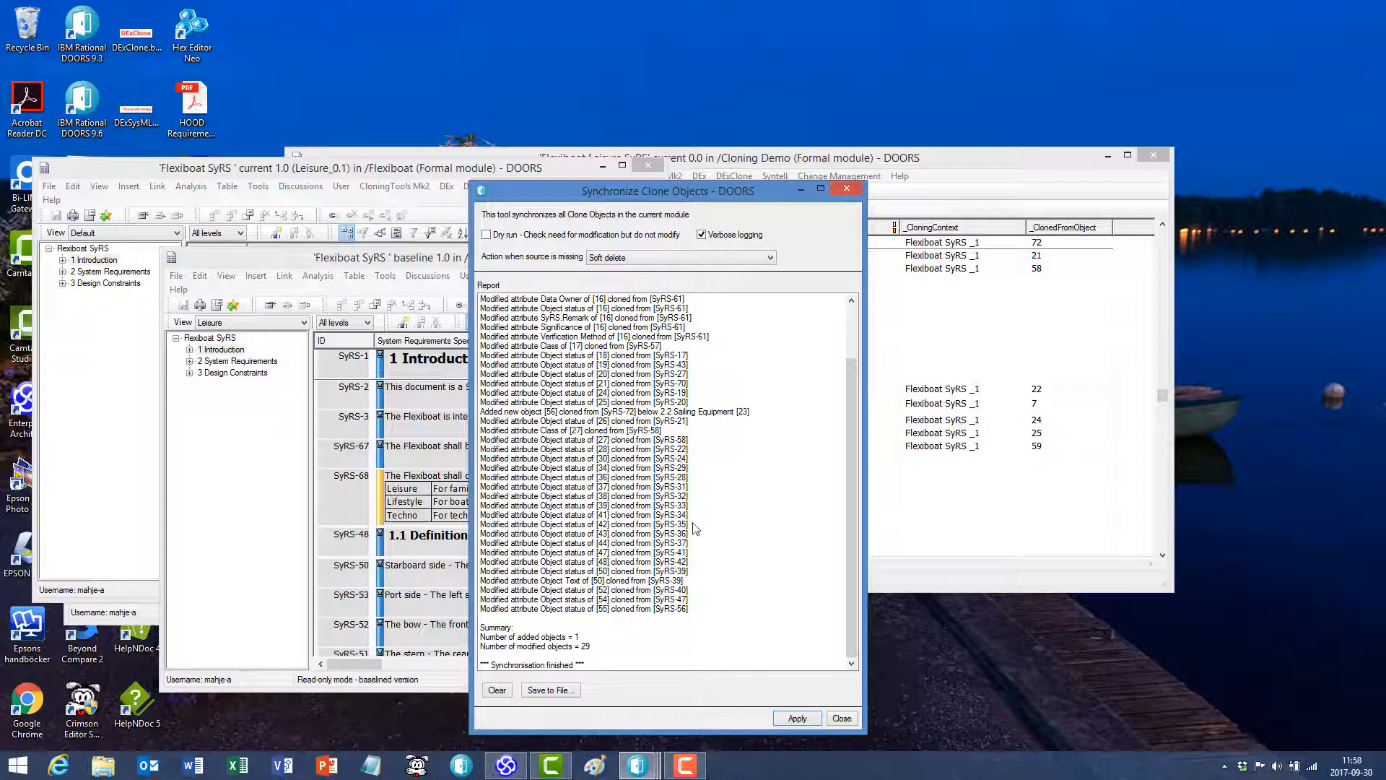
- Bring the Flexiboat Leisure SyRS module forward, maximize it, and narrow the _CloningContext and _ClonedFromObject columns
{"action": "left_click", "coordinate": [908, 158]}
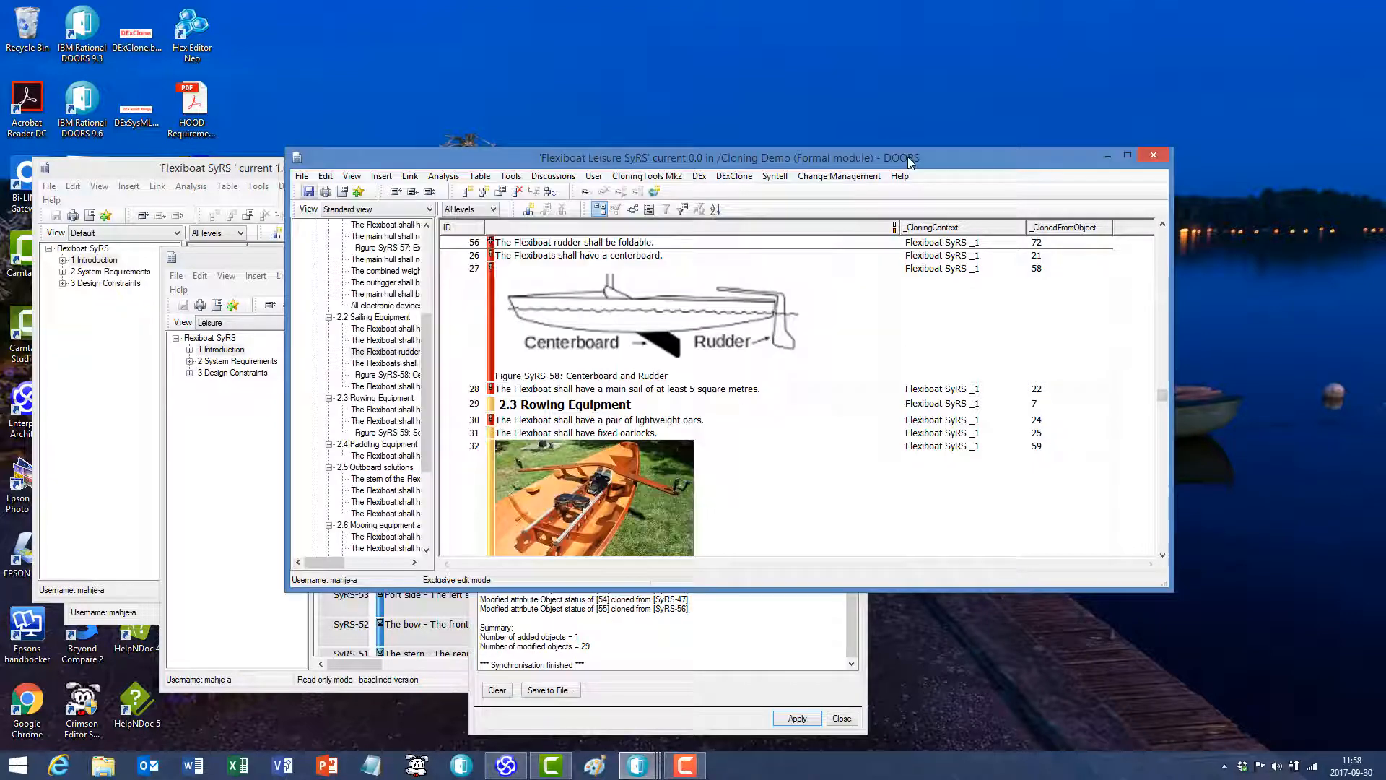
{"action": "left_click", "coordinate": [1128, 154]}
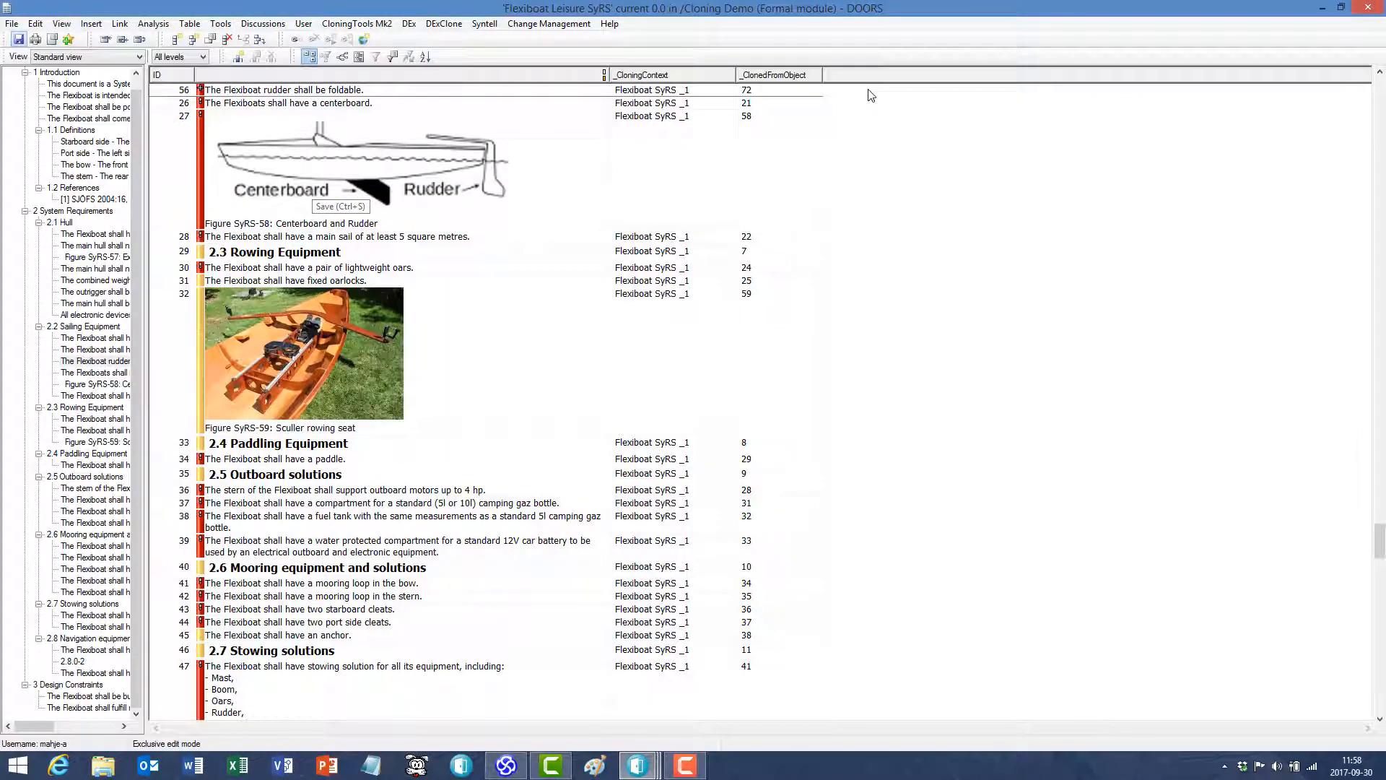
{"action": "left_click_drag", "start_coordinate": [810, 81], "coordinate": [698, 107]}
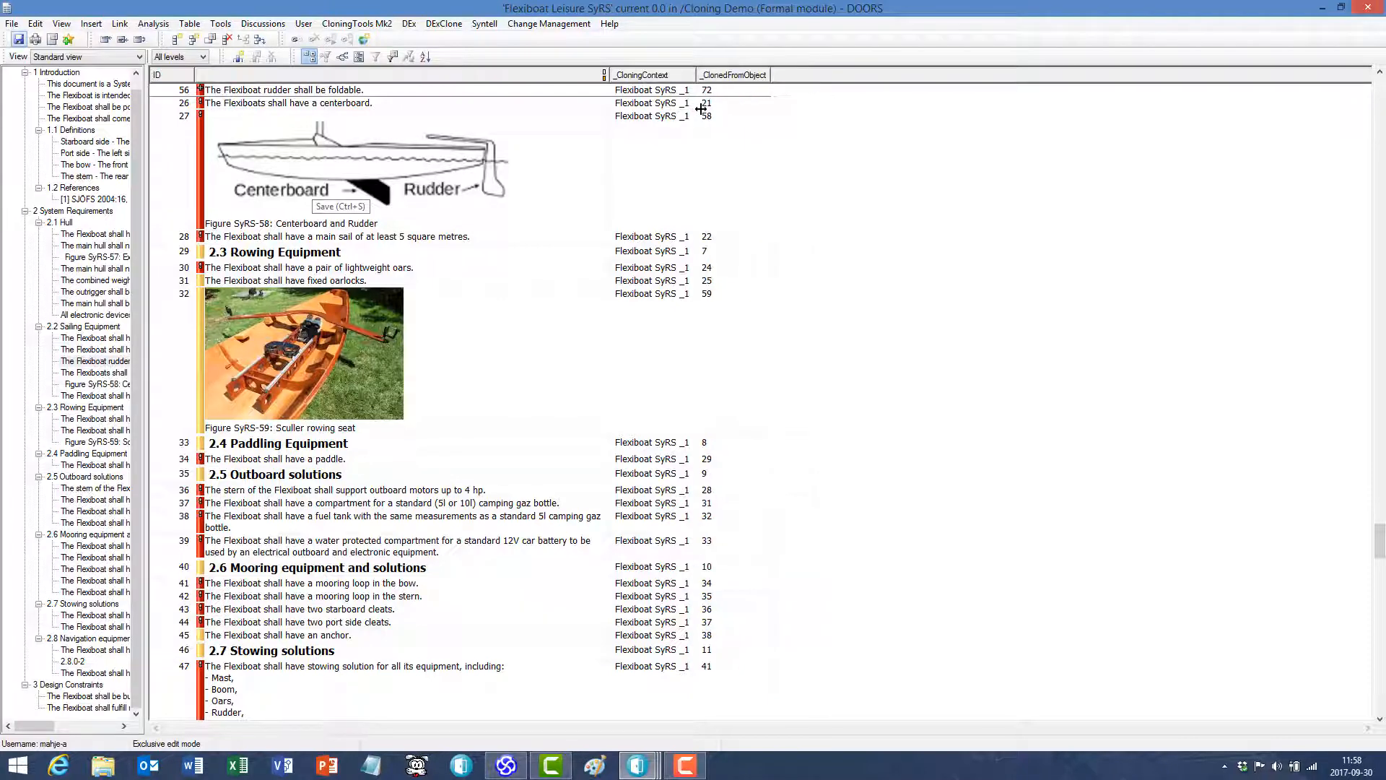
- Insert a column for the _CloneLastSynchronizeResult attribute
{"action": "left_click", "coordinate": [242, 58]}
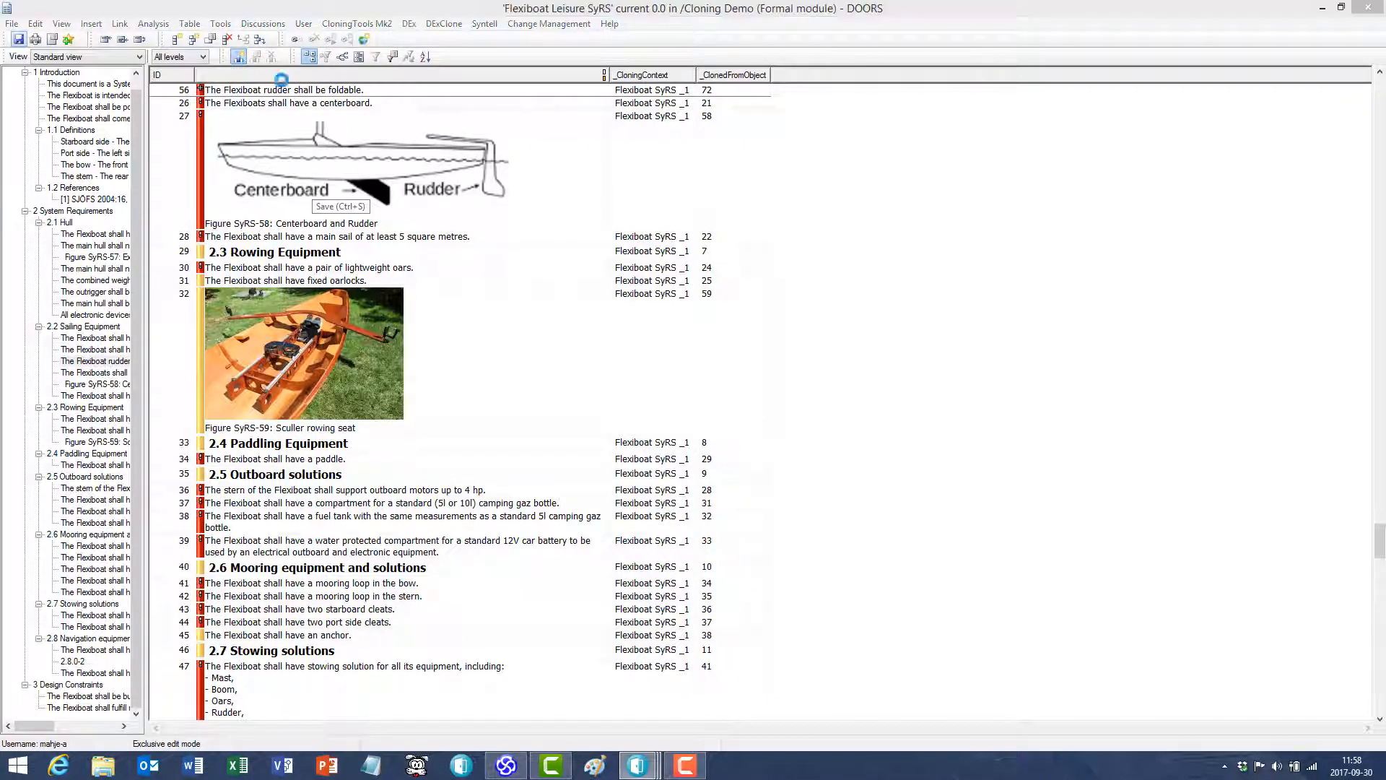
{"action": "left_click", "coordinate": [741, 223]}
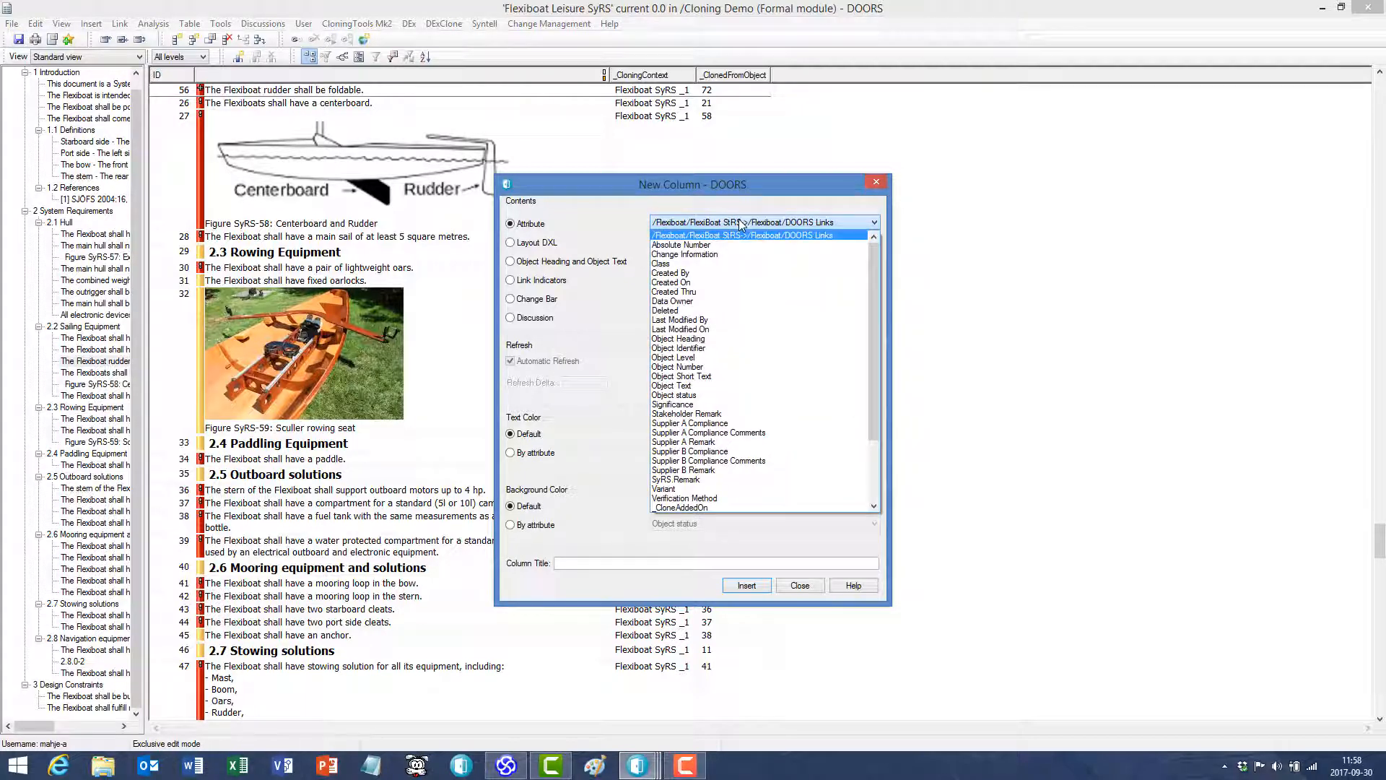
{"action": "scroll", "coordinate": [763, 419], "scroll_direction": "down", "scroll_amount": 3}
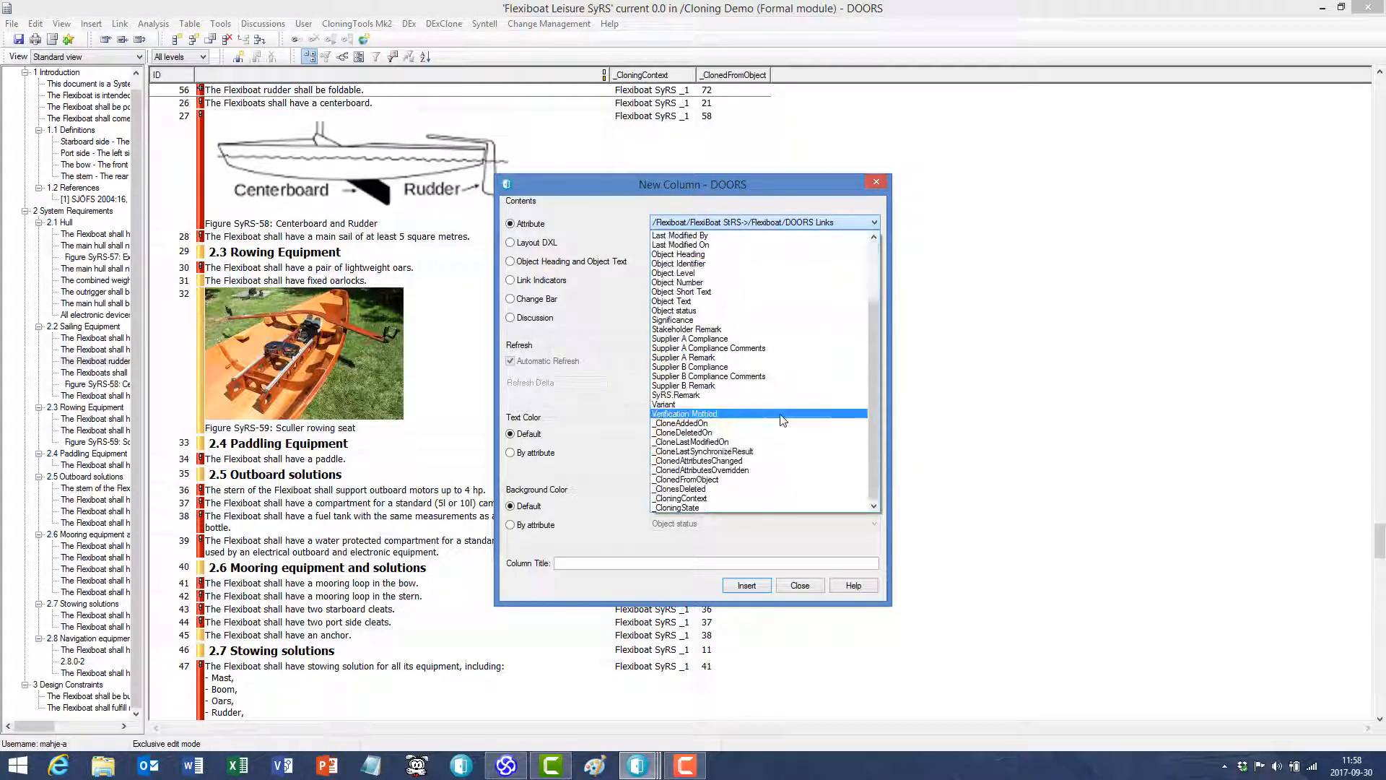
{"action": "left_click", "coordinate": [764, 452]}
{"action": "left_click", "coordinate": [745, 587]}
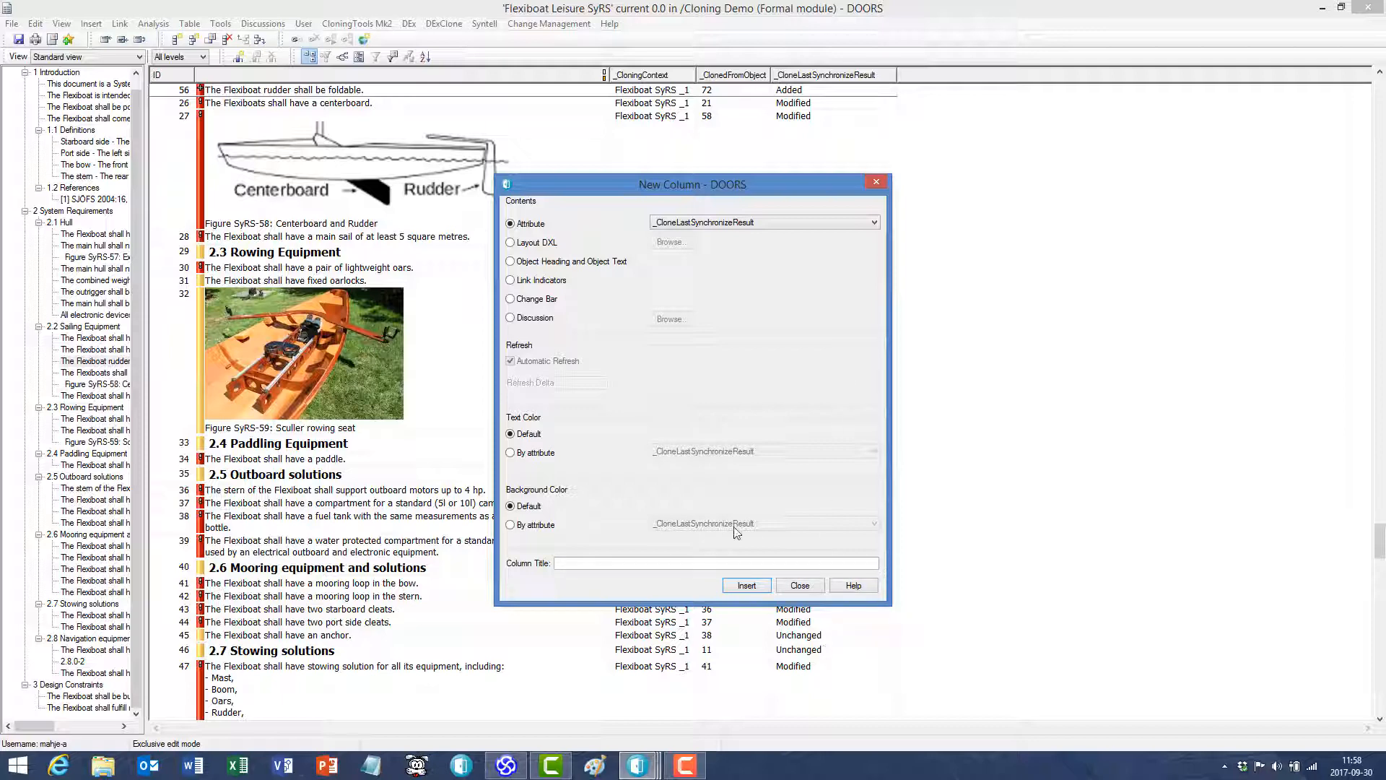
- Insert a column for the _ClonedAttributesChanged attribute and finish adding columns
{"action": "left_click", "coordinate": [781, 226]}
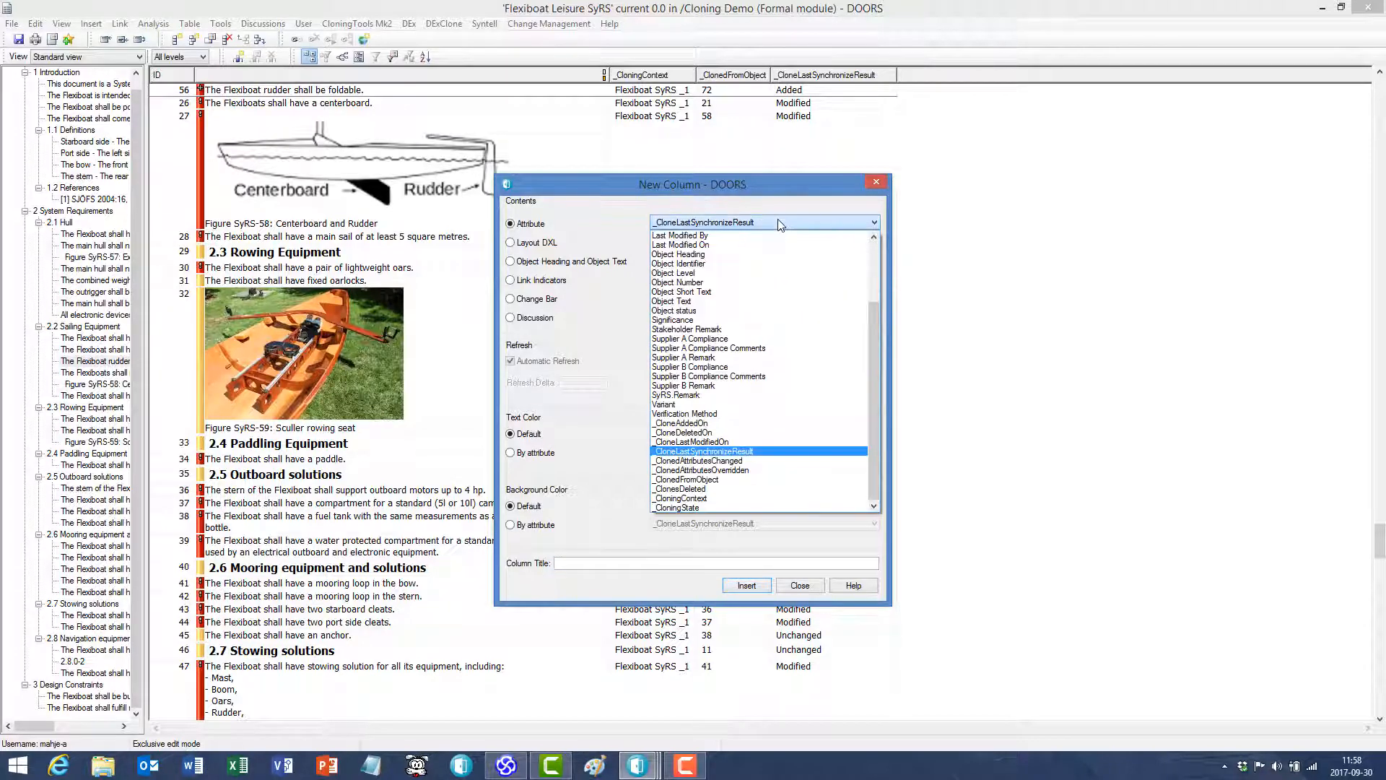
{"action": "left_click", "coordinate": [732, 462]}
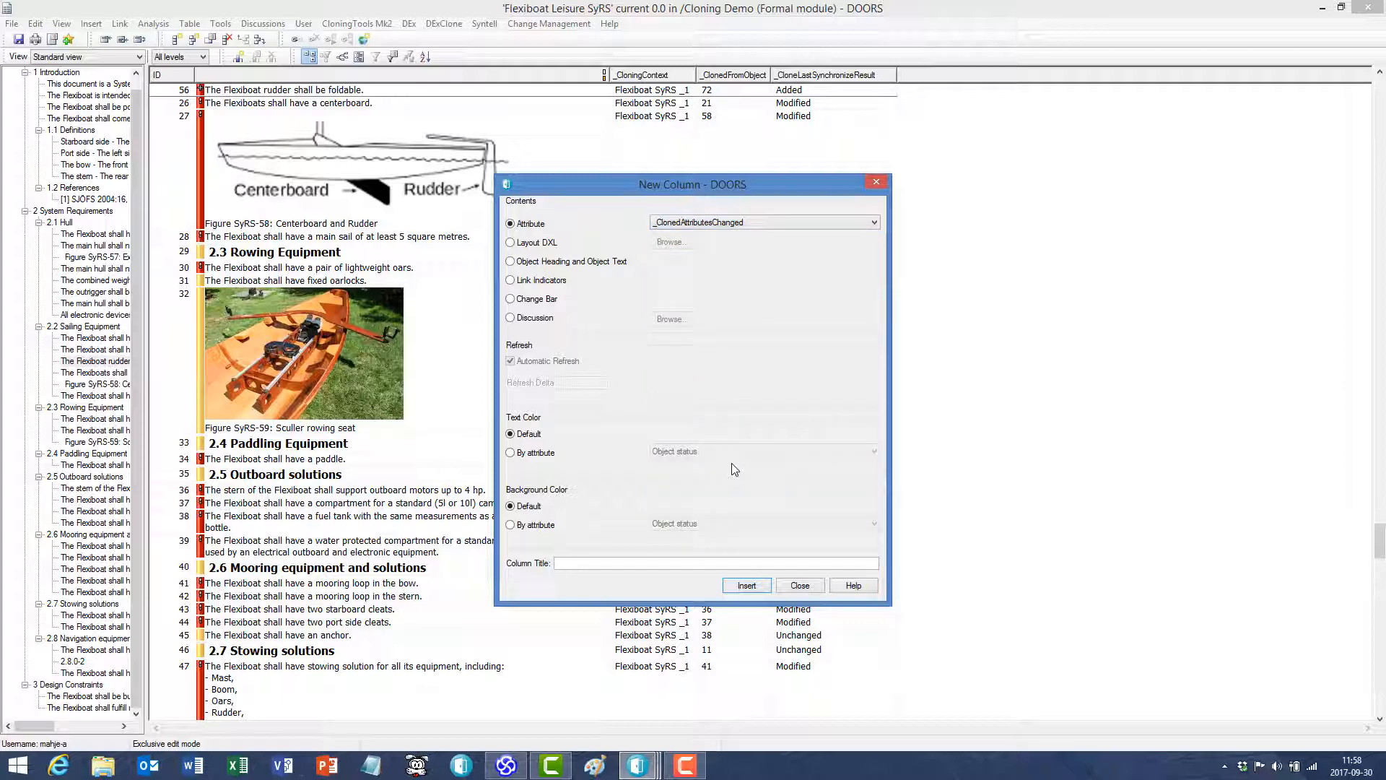
{"action": "left_click", "coordinate": [750, 589]}
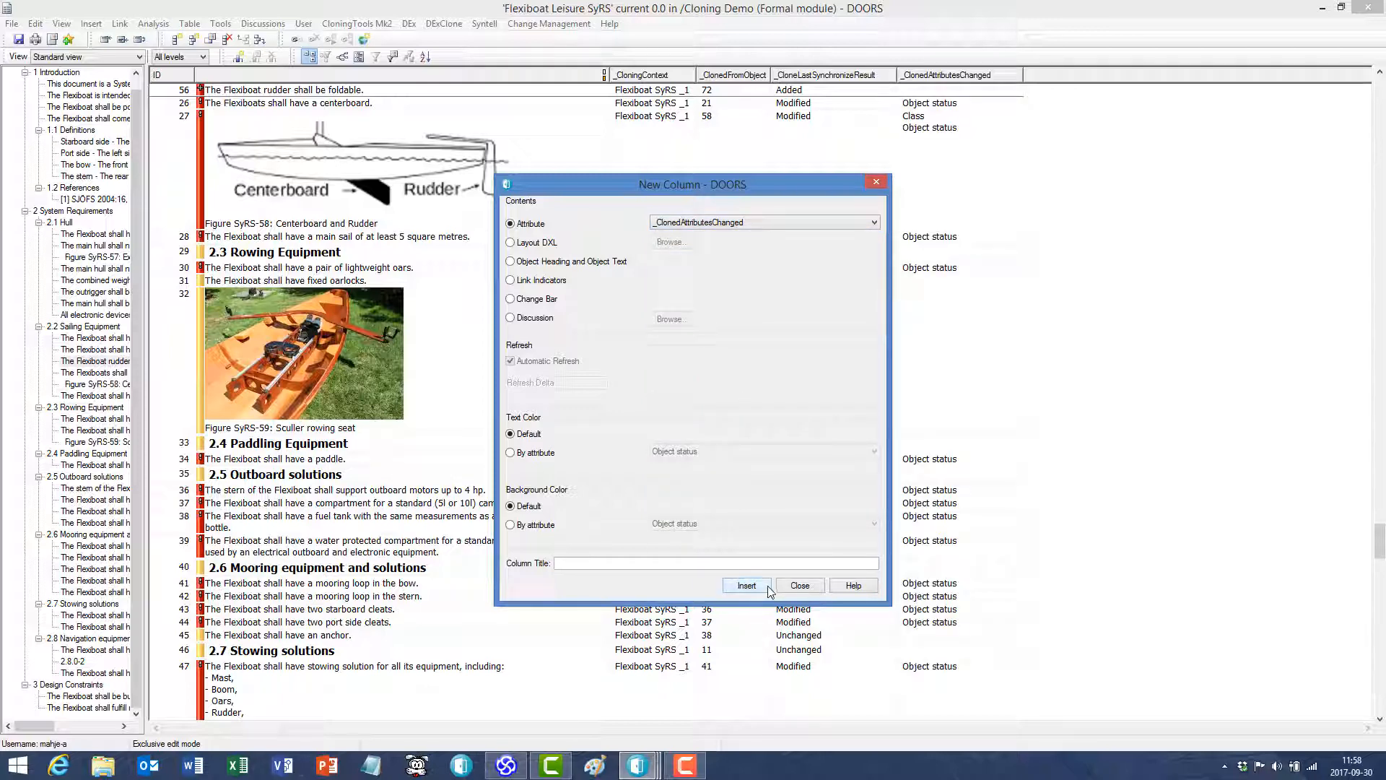
{"action": "left_click", "coordinate": [800, 586]}
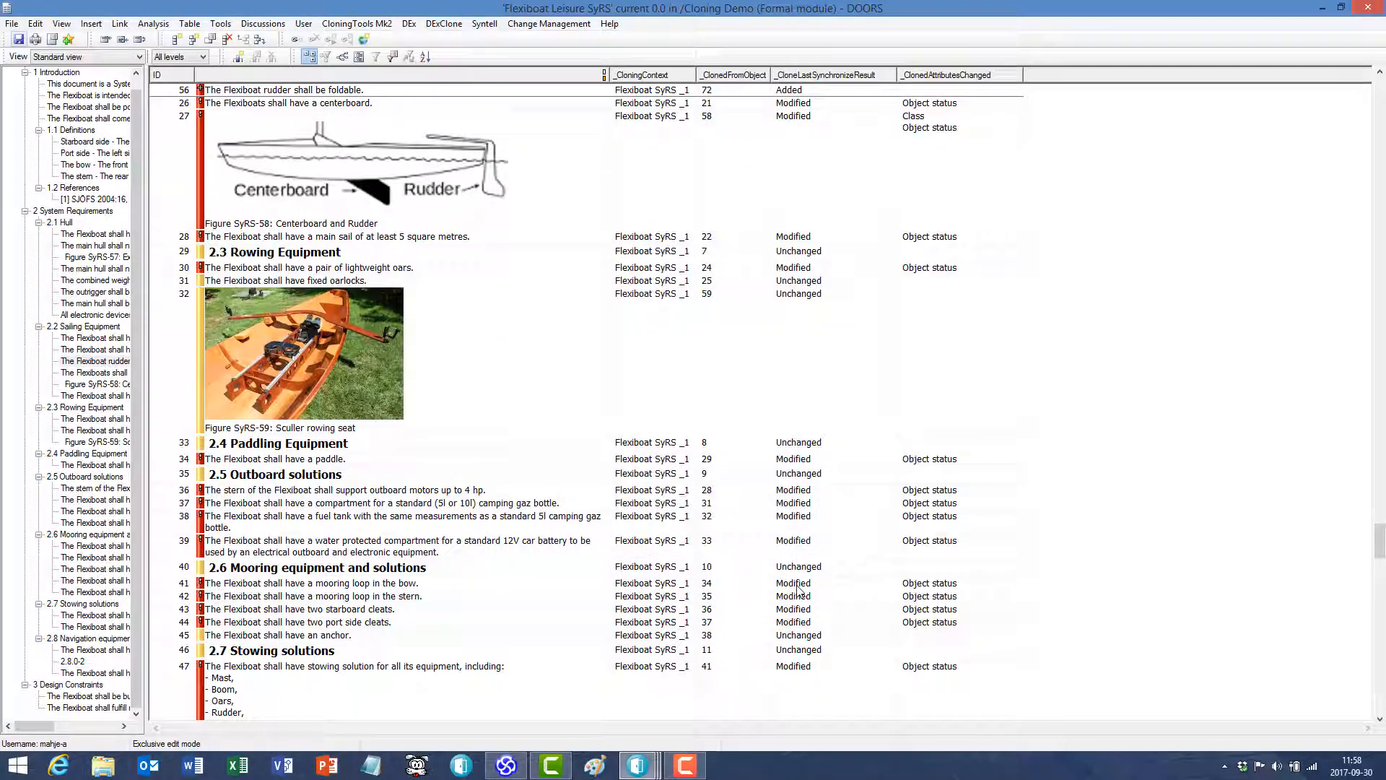
- Open the history of object 27, the centerboard and rudder figure, and examine its most recent attribute modifications
{"action": "left_click", "coordinate": [814, 144]}
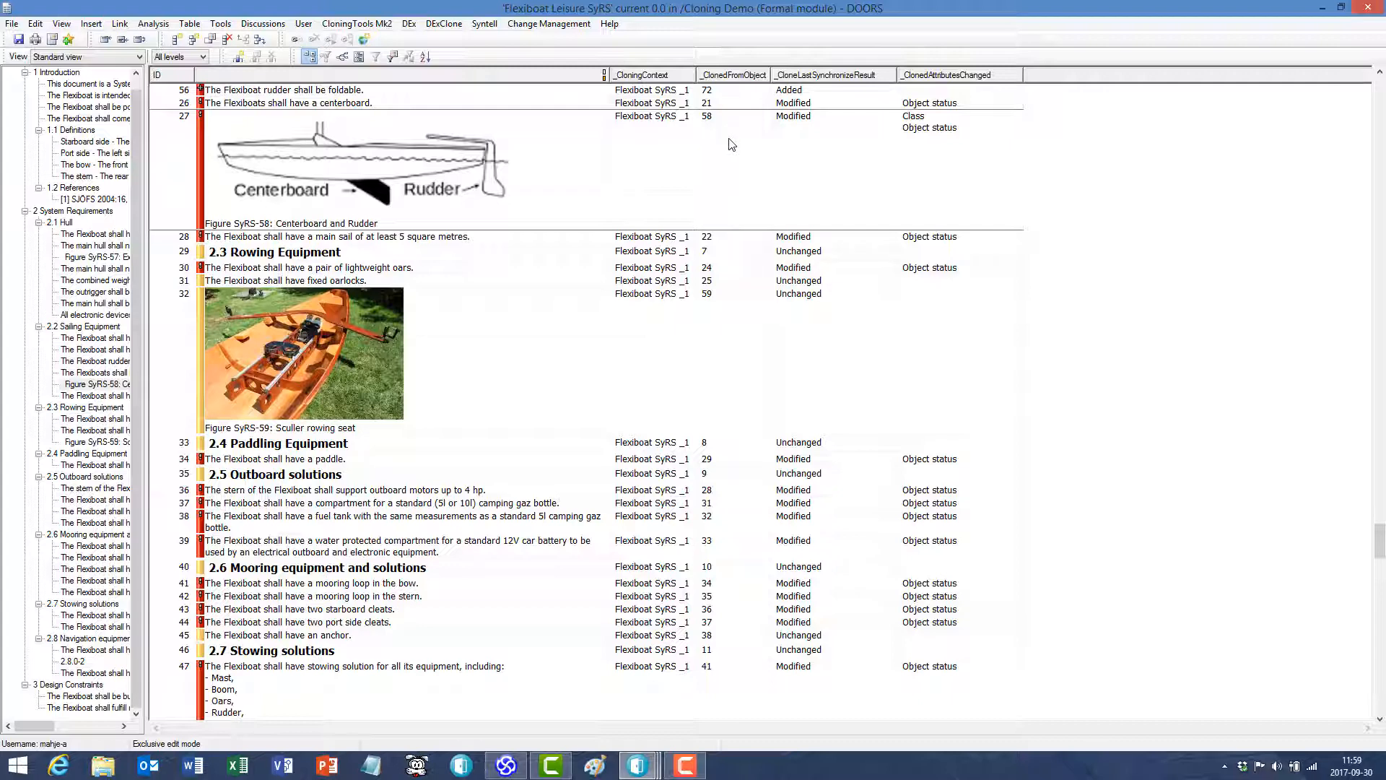
{"action": "double_click", "coordinate": [201, 139]}
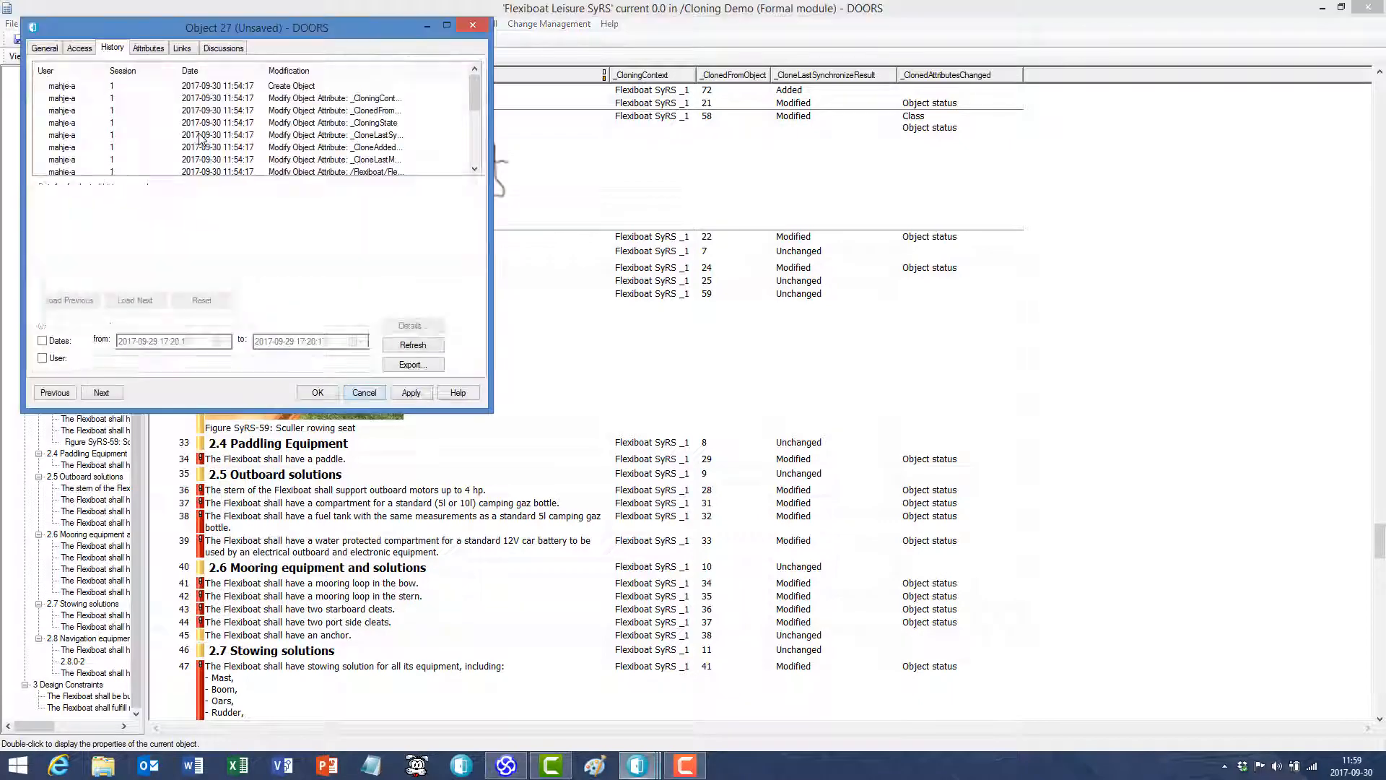
{"action": "left_click", "coordinate": [475, 128]}
{"action": "left_click", "coordinate": [475, 129]}
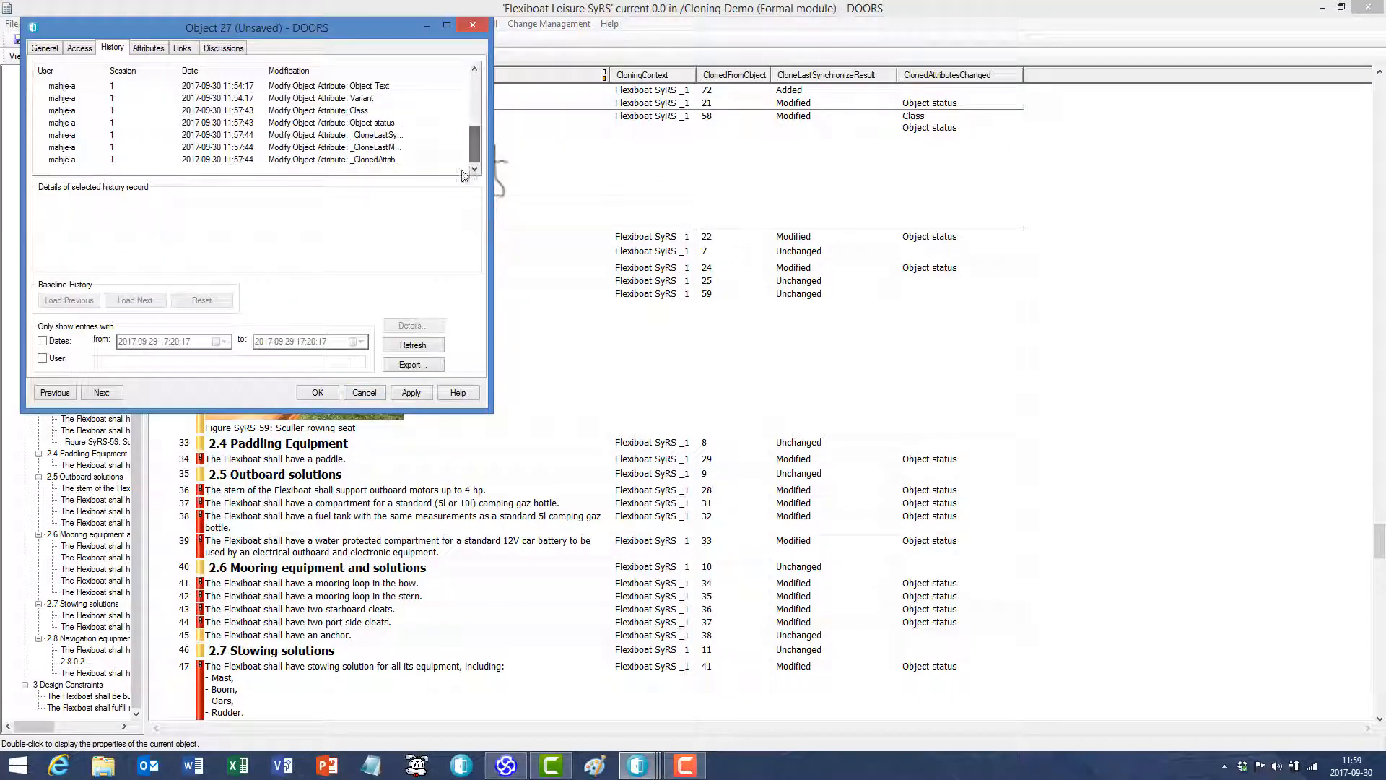
- Examine the details of object 27's Class, Object Text, Object status and Variant modifications, and close its history without changes
{"action": "left_click", "coordinate": [363, 112]}
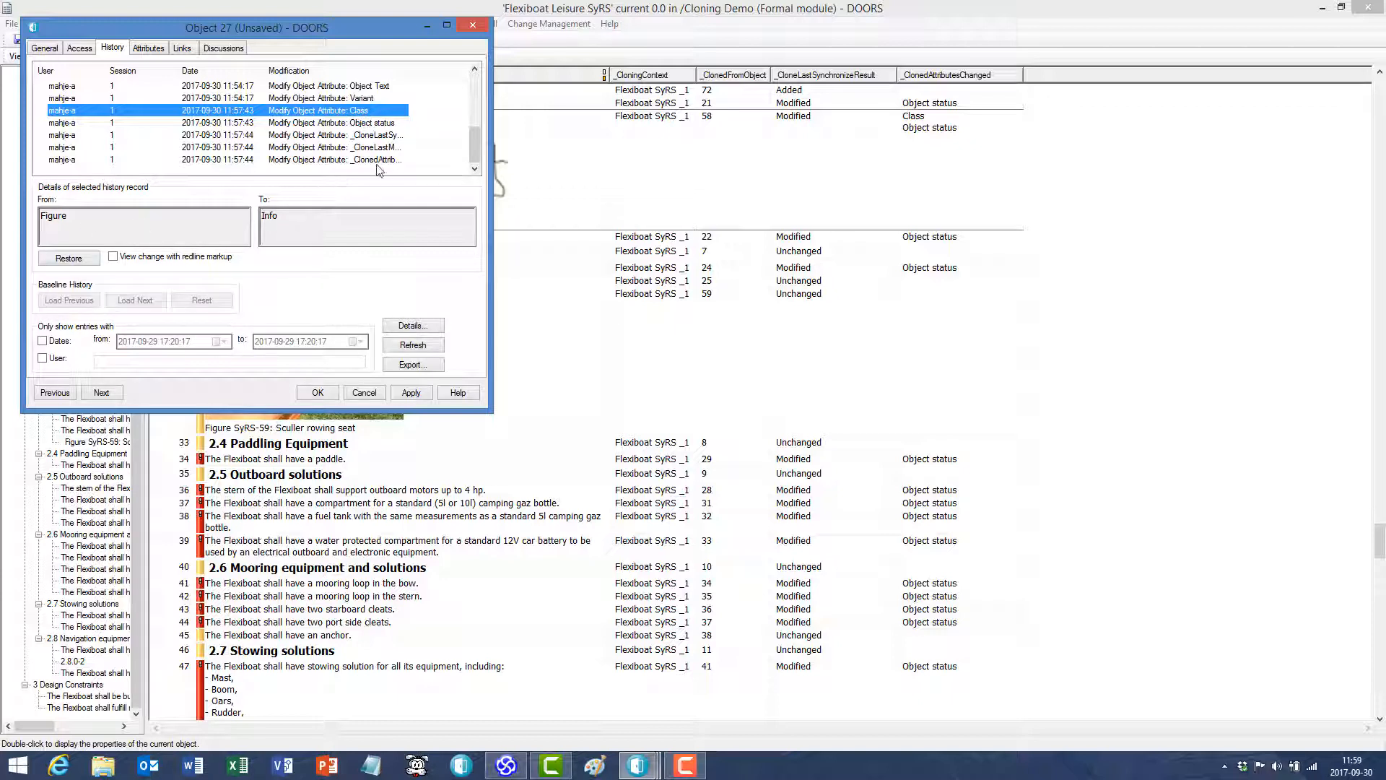
{"action": "left_click", "coordinate": [385, 90]}
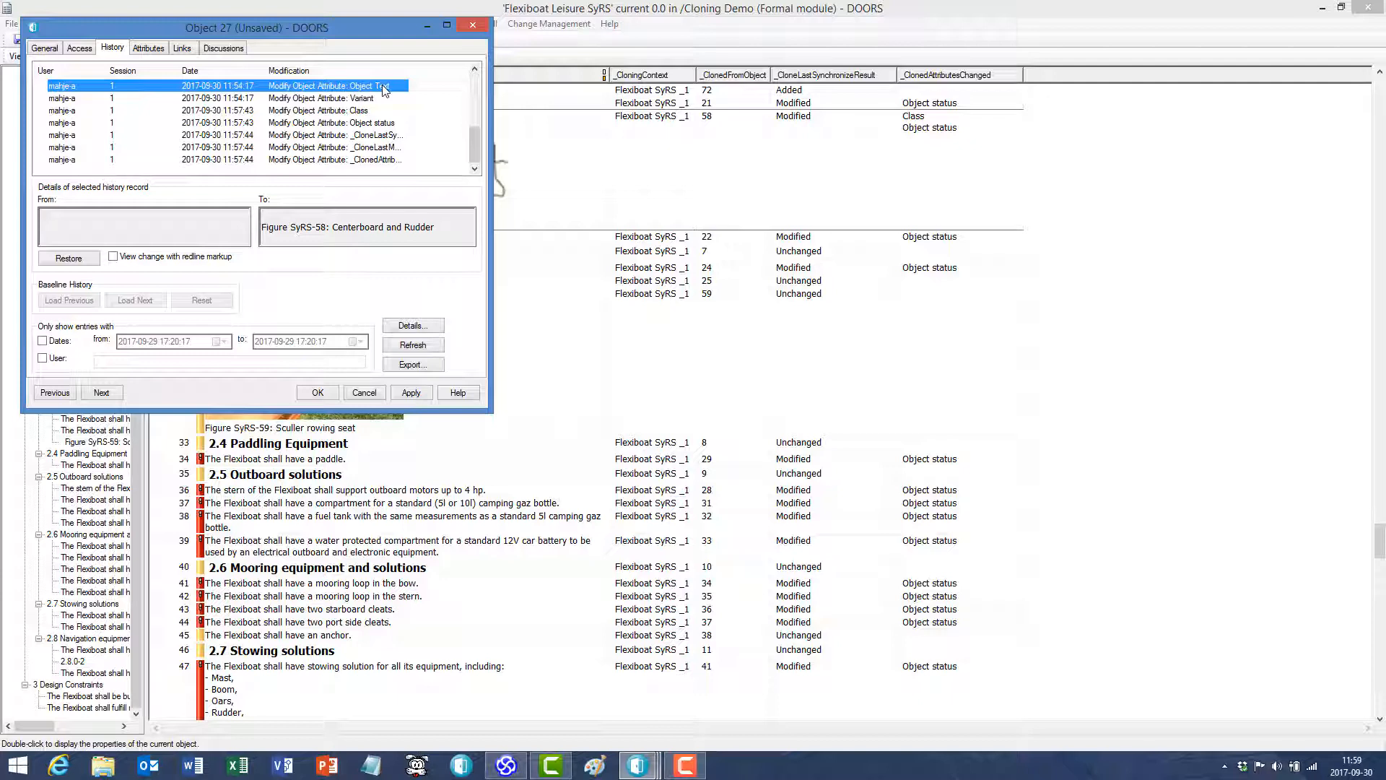
{"action": "left_click", "coordinate": [386, 126]}
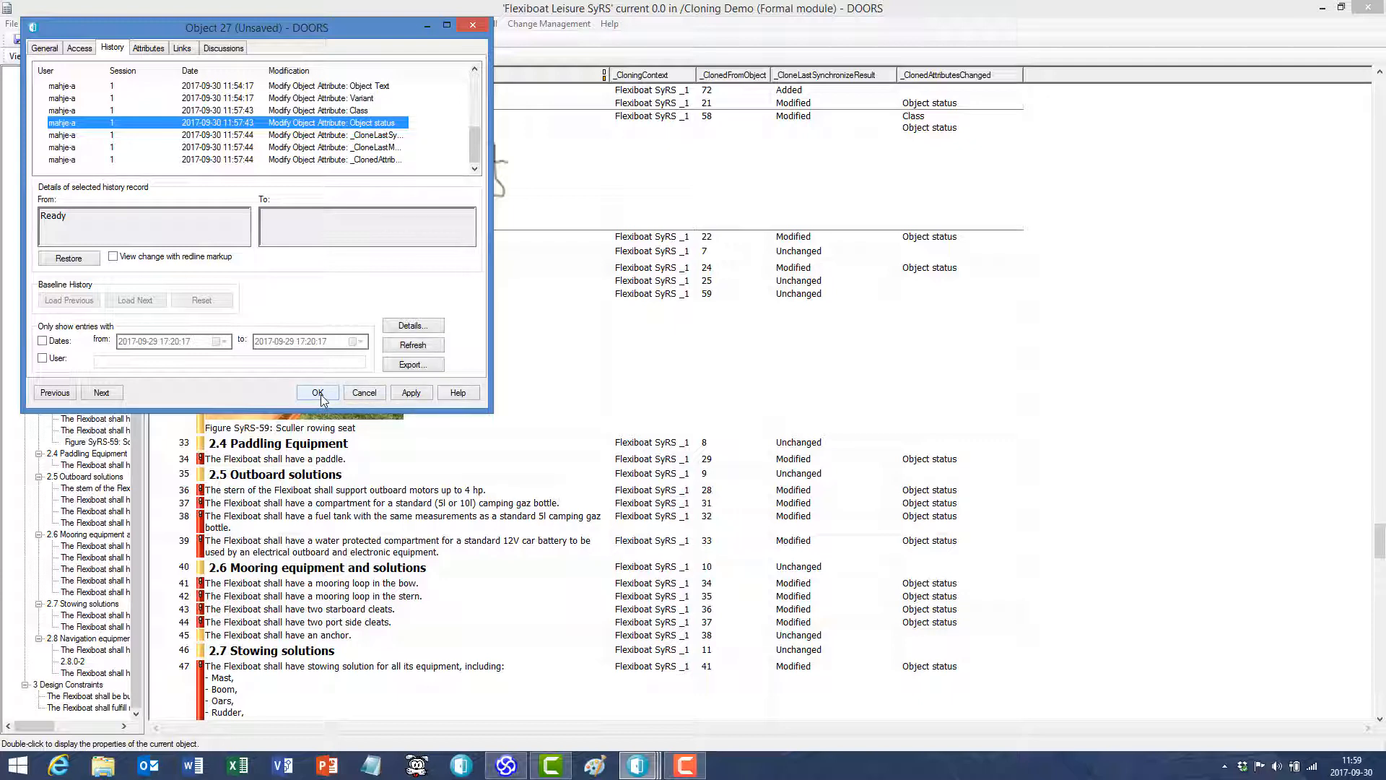
{"action": "left_click", "coordinate": [344, 101]}
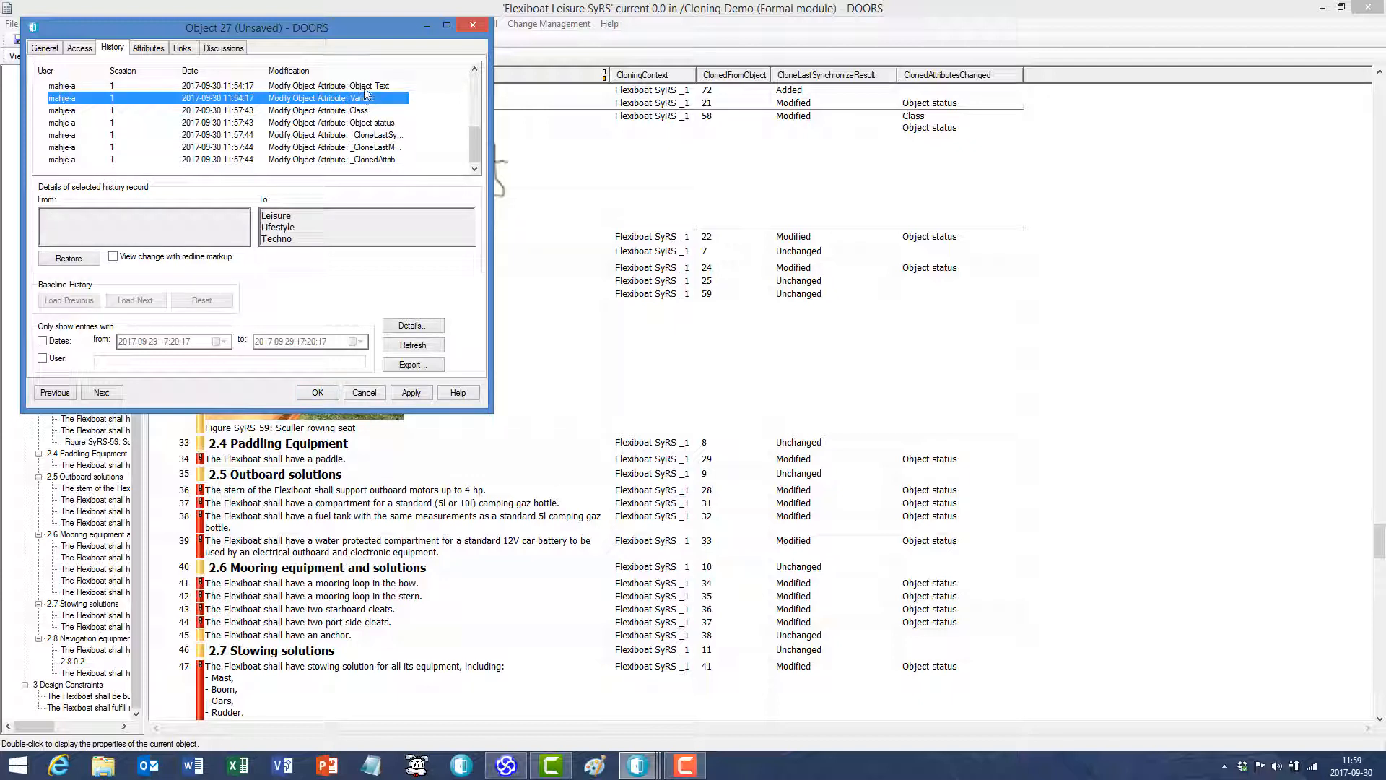
{"action": "left_click", "coordinate": [369, 89]}
{"action": "scroll", "coordinate": [370, 94], "scroll_direction": "up", "scroll_amount": 1}
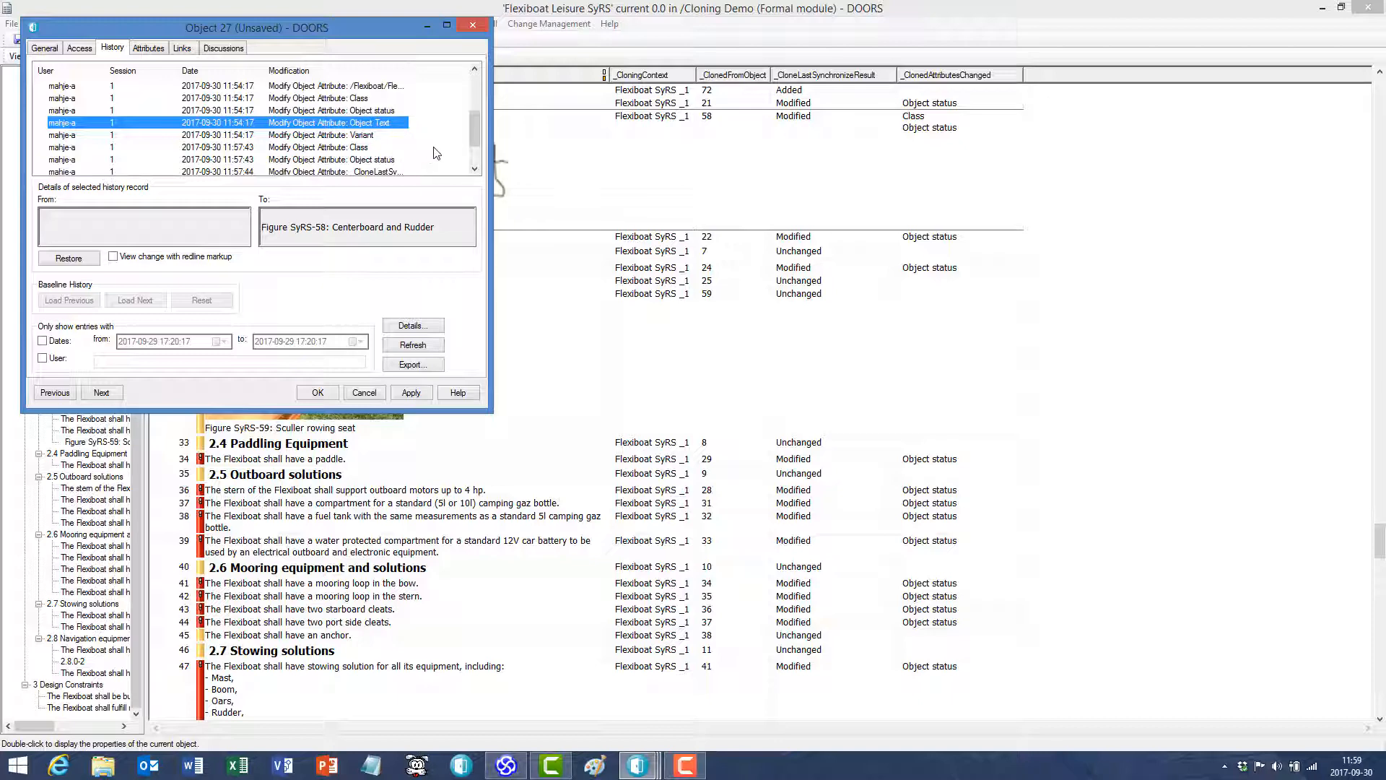
{"action": "left_click", "coordinate": [365, 393]}
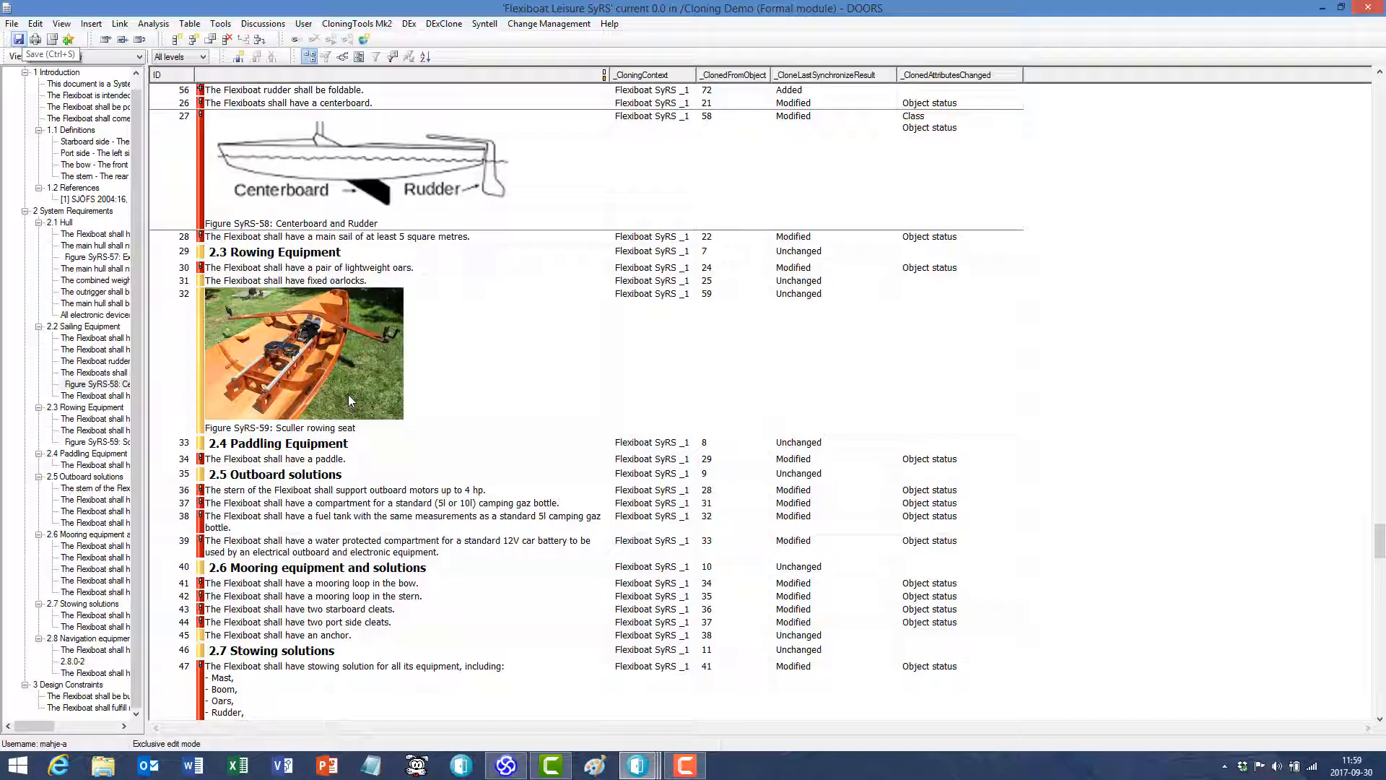
- Save the Flexiboat Leisure SyRS module and install the DExClone clone change trigger in it
{"action": "left_click", "coordinate": [19, 39]}
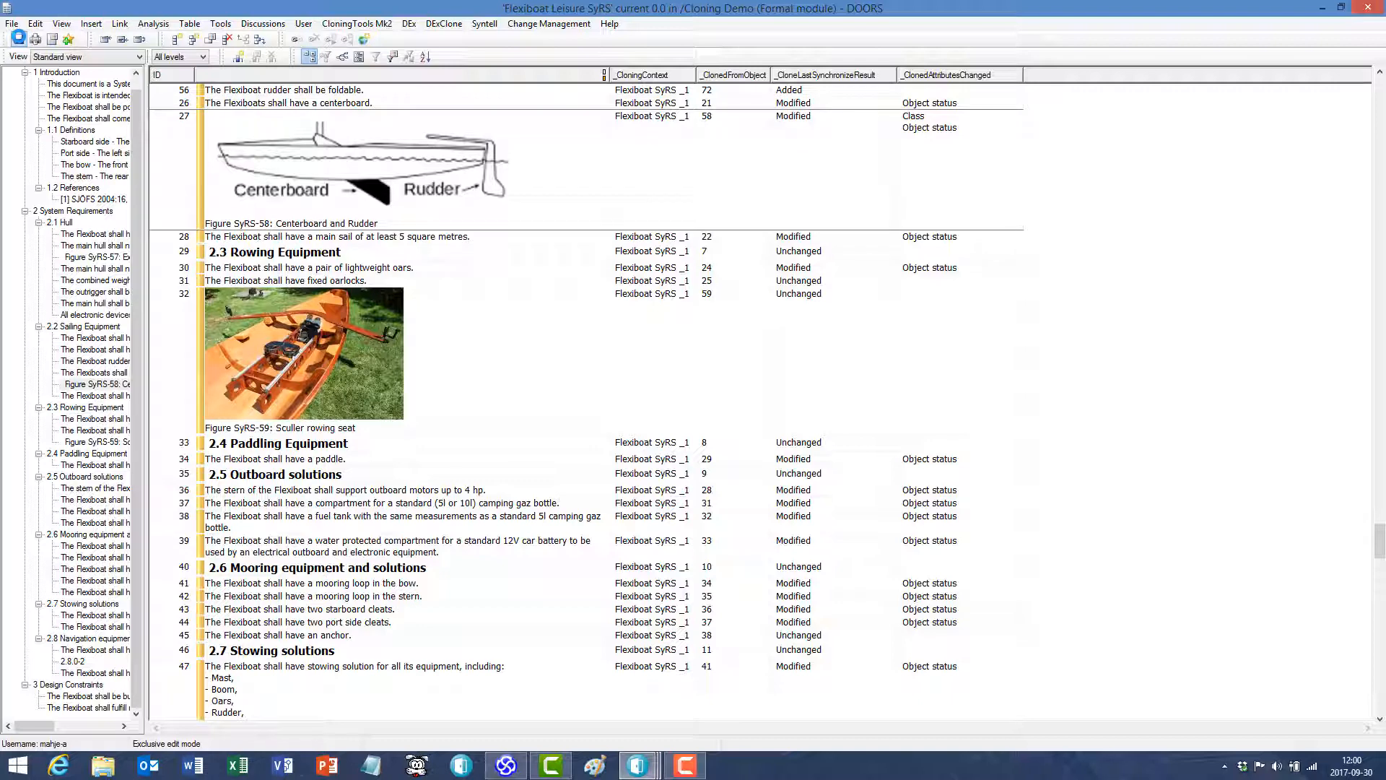
{"action": "left_click", "coordinate": [534, 338]}
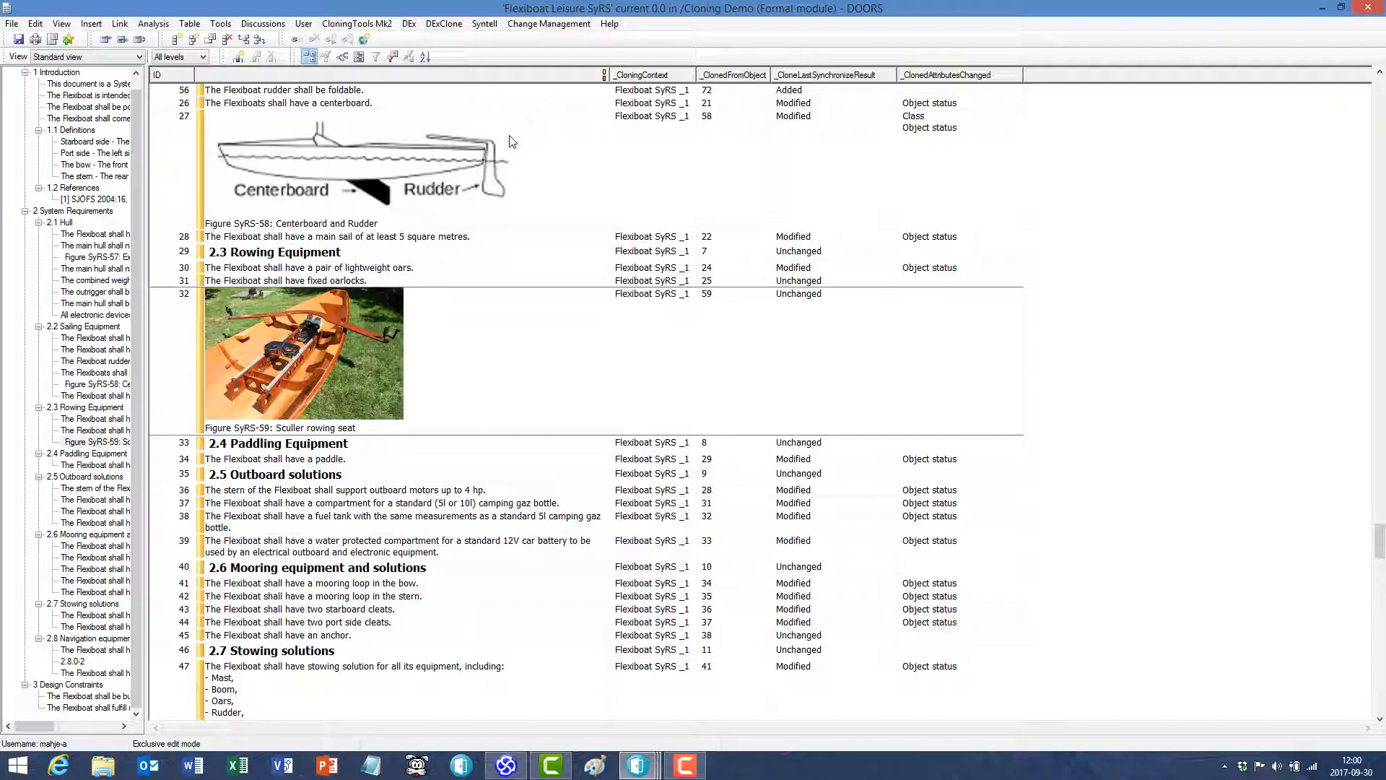
{"action": "left_click", "coordinate": [454, 26]}
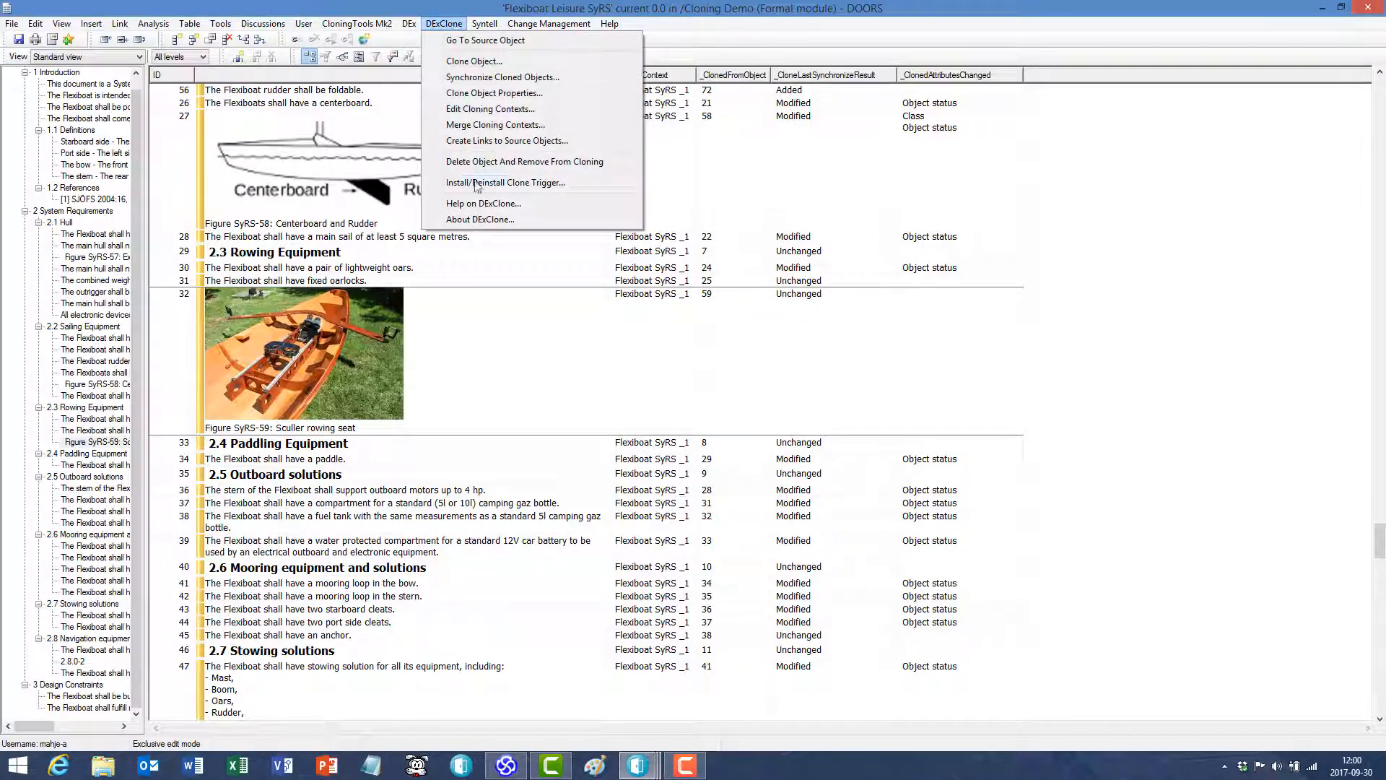
{"action": "left_click", "coordinate": [480, 184]}
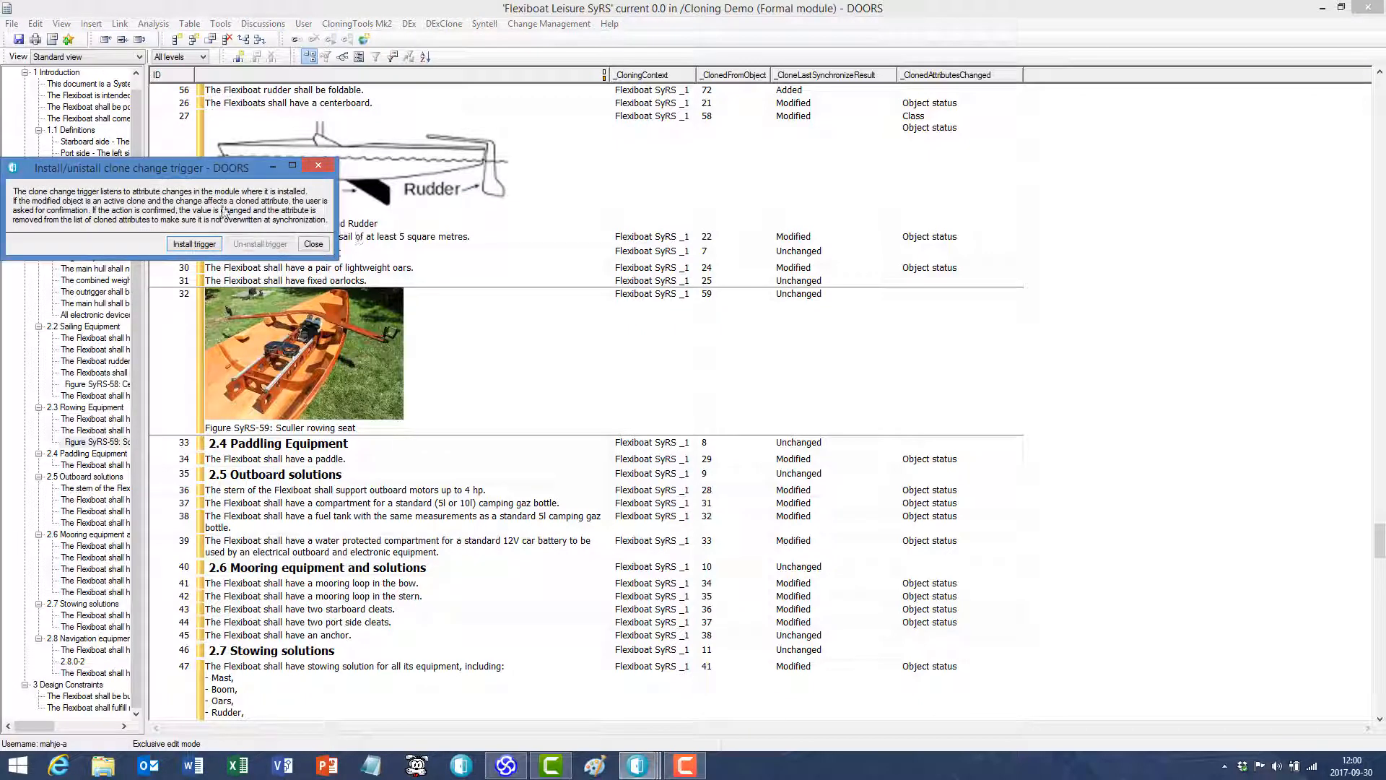
{"action": "left_click", "coordinate": [195, 244]}
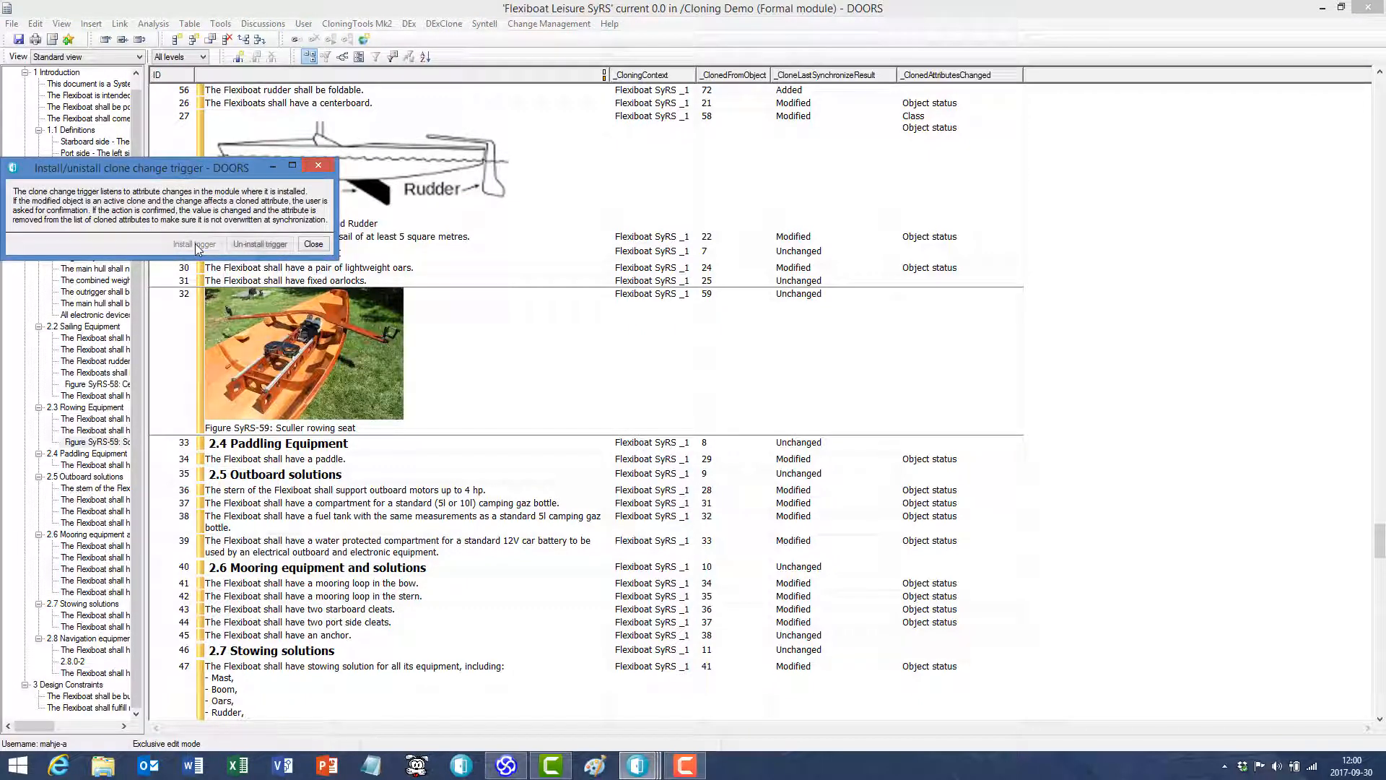
{"action": "left_click", "coordinate": [319, 246]}
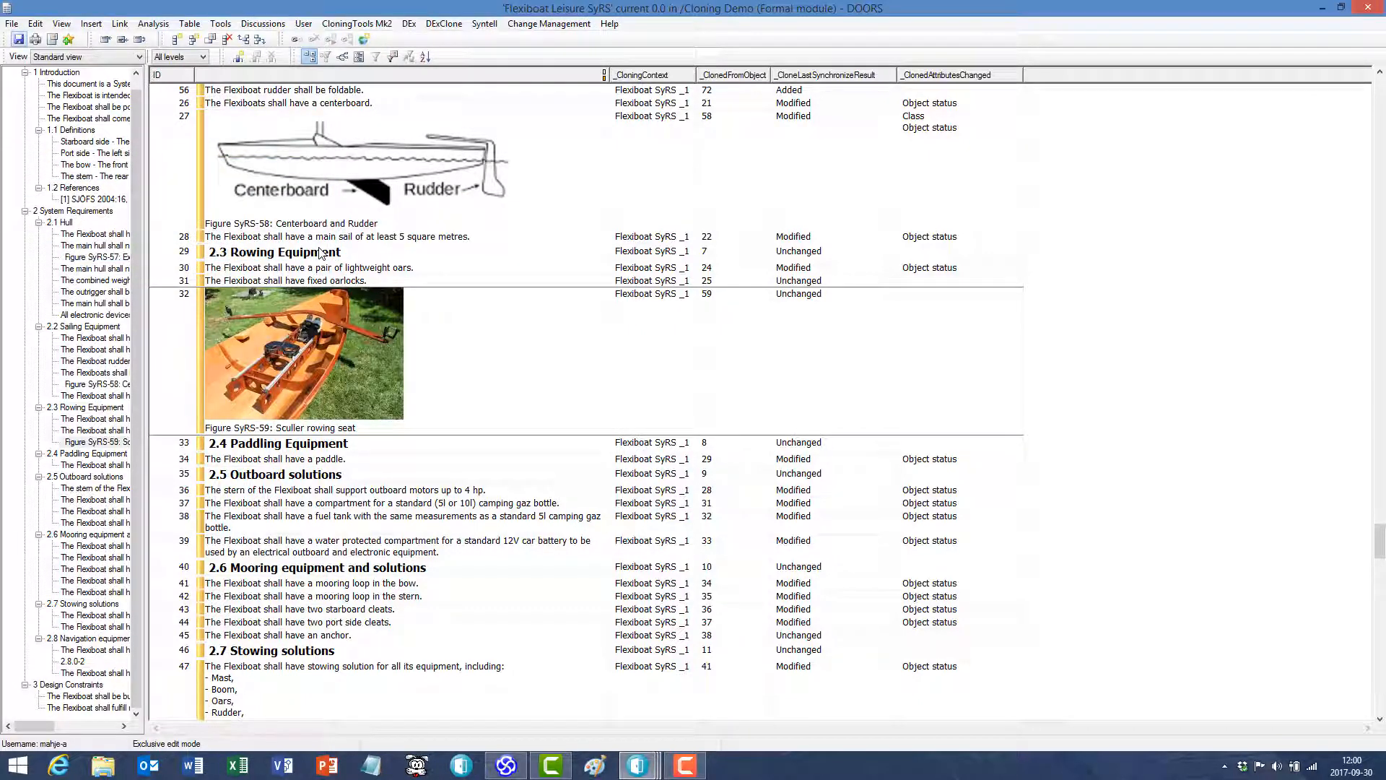
- Try changing object 31's text to "The Flexiboat shall have 4 fixed oarlocks." and decline overriding the cloned attribute
{"action": "left_click", "coordinate": [374, 281]}
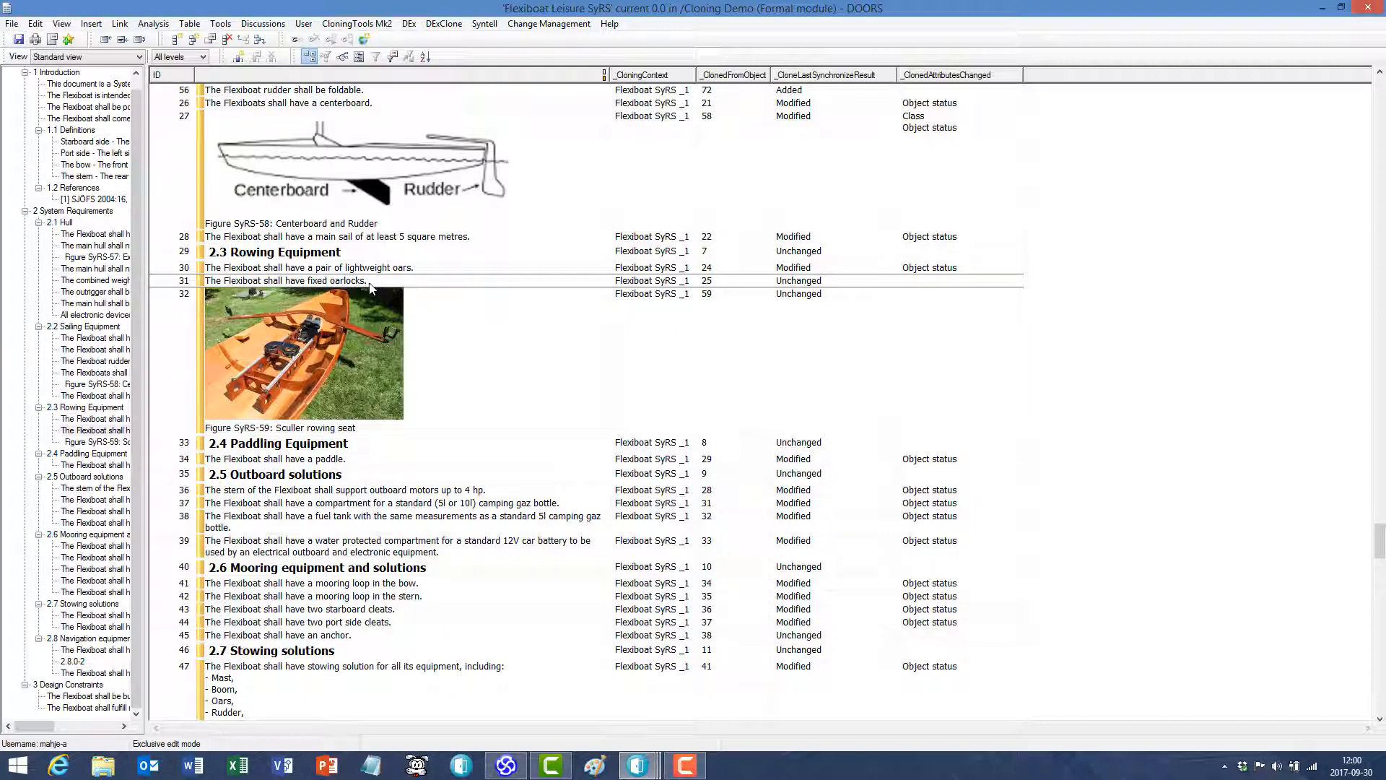
{"action": "left_click", "coordinate": [311, 280]}
{"action": "left_click", "coordinate": [486, 344]}
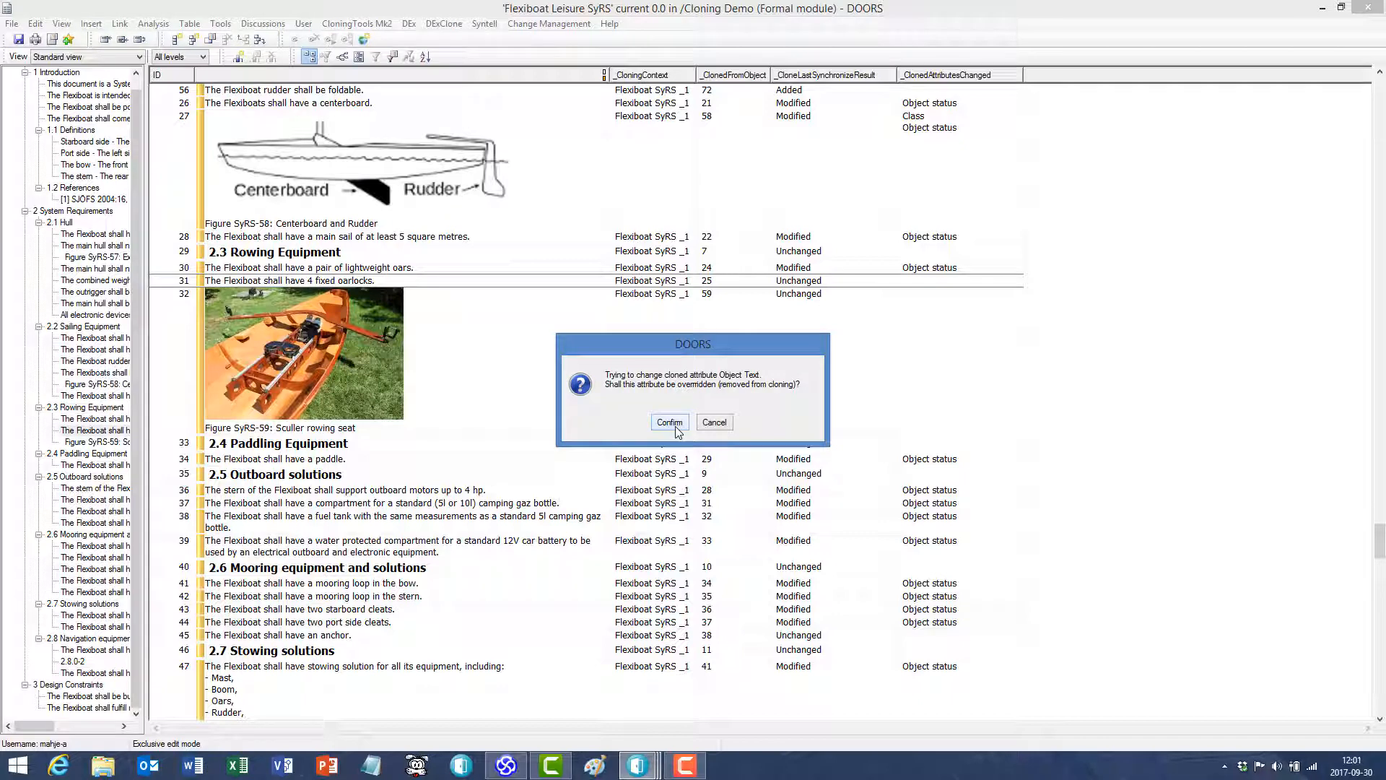
{"action": "left_click", "coordinate": [714, 422]}
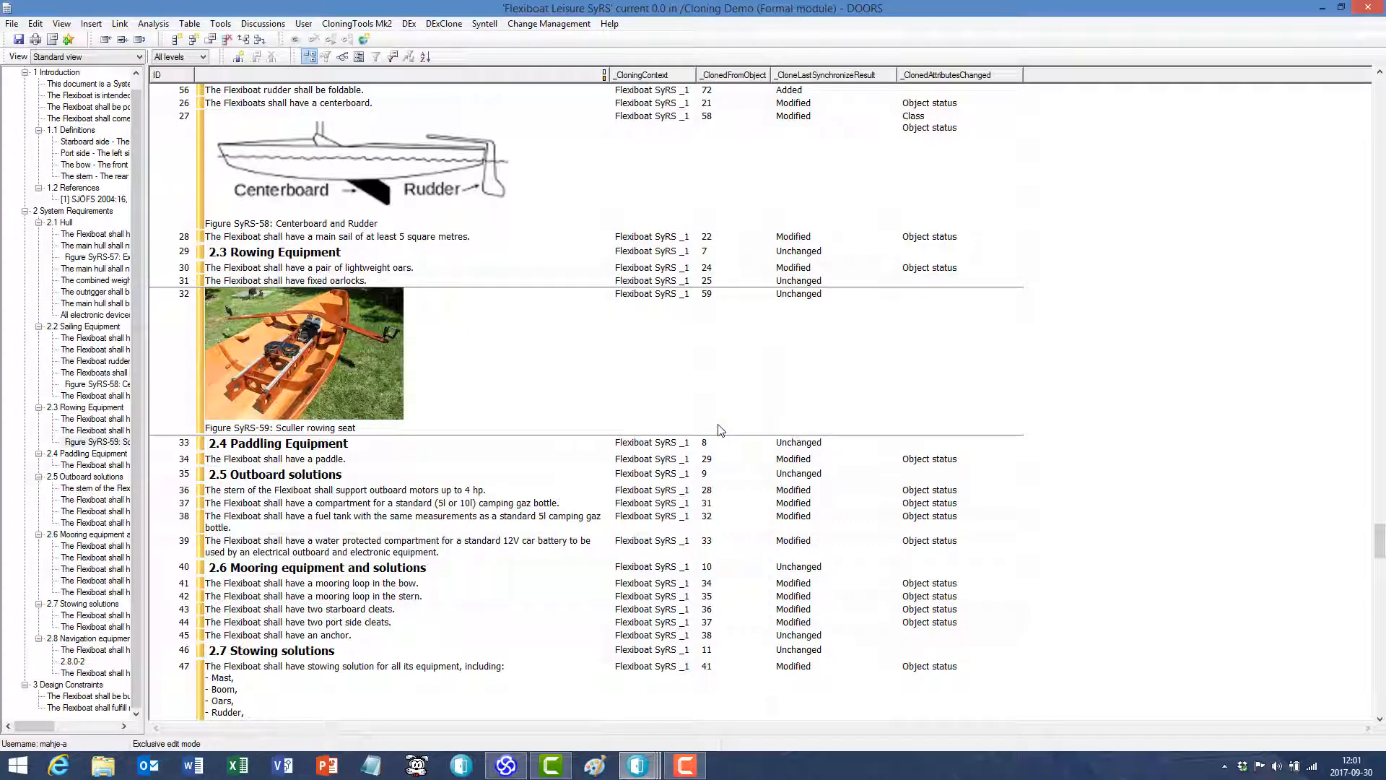
- Change object 31's text to "The Flexiboat shall have fixed 4 oarlocks." and confirm overriding the cloned Object Text attribute
{"action": "left_click", "coordinate": [331, 282]}
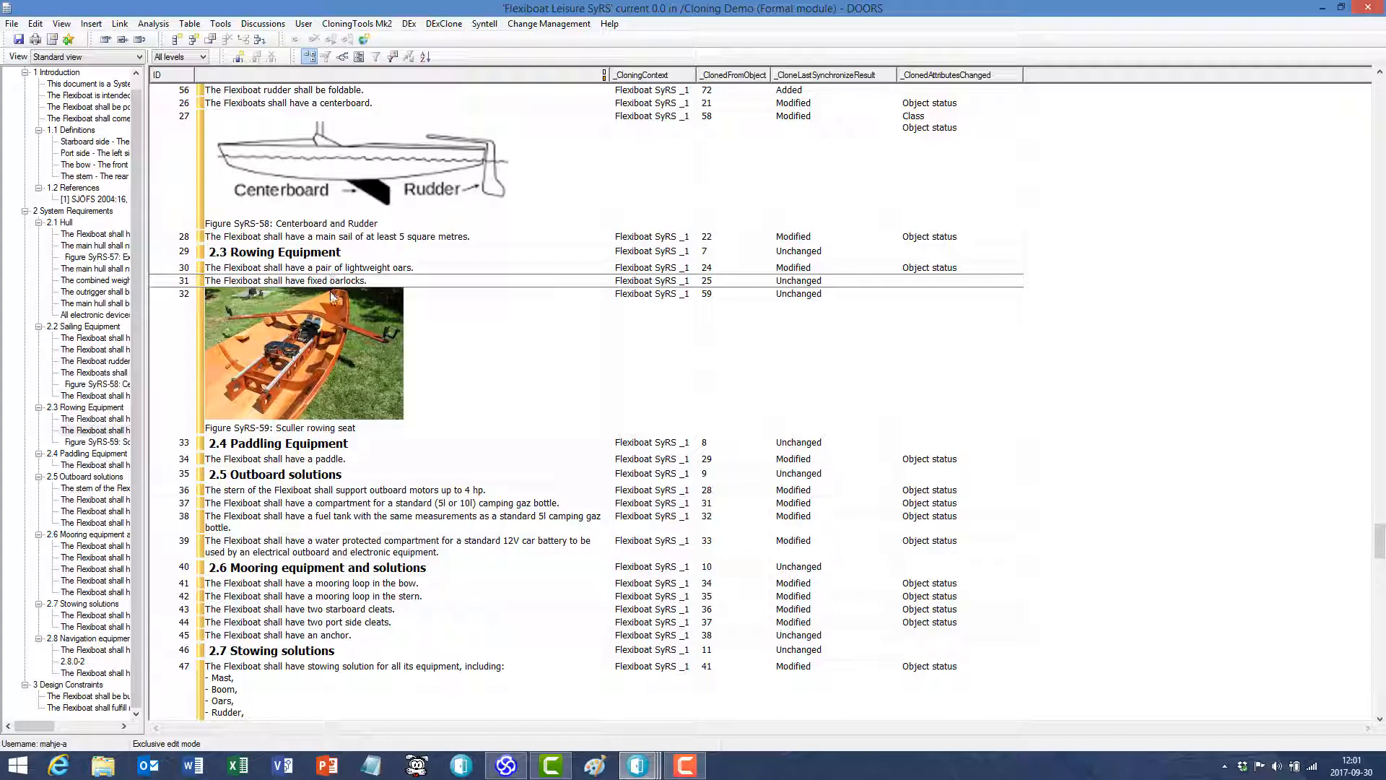
{"action": "type", "text": "4"}
{"action": "left_click", "coordinate": [531, 383]}
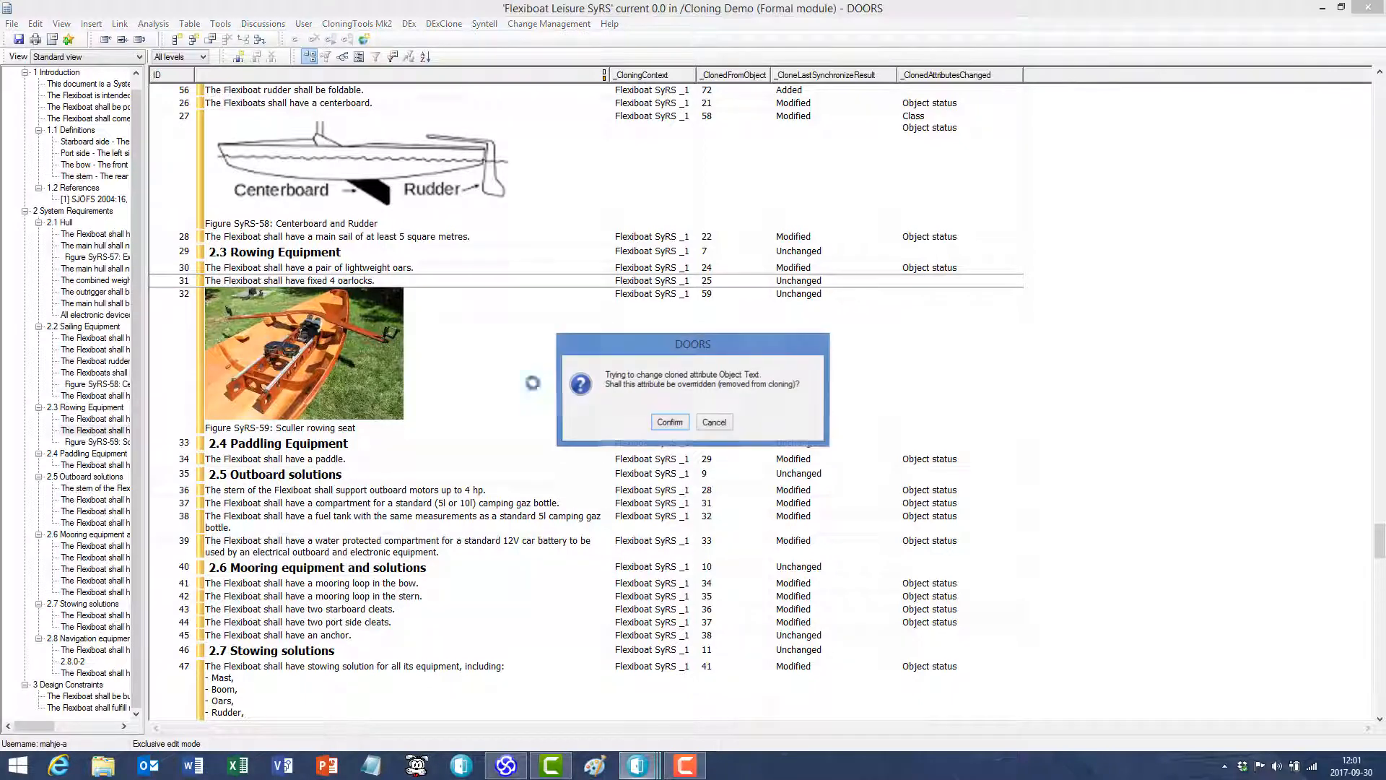
{"action": "left_click", "coordinate": [670, 423]}
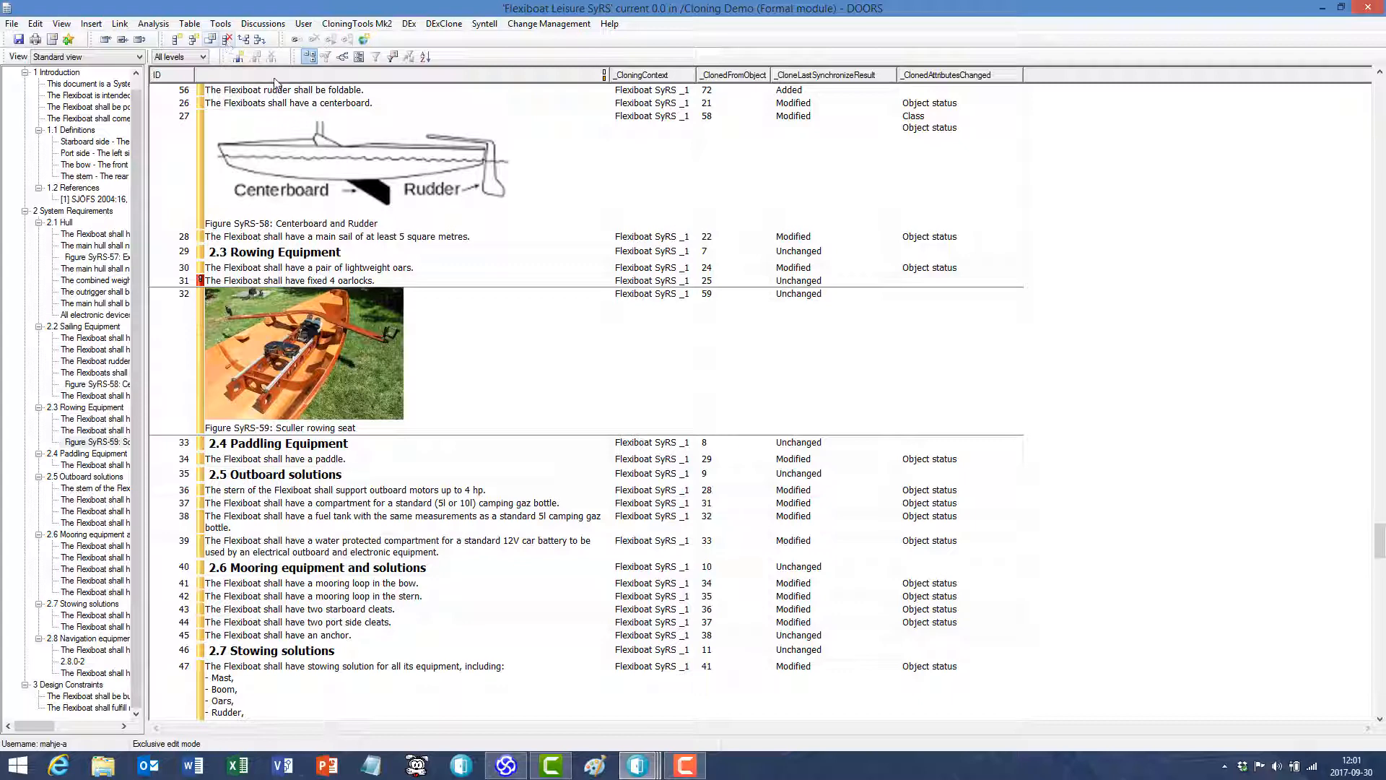
- Insert a column for the _ClonedAttributesOverridden attribute after _ClonedAttributesChanged and select object 31
{"action": "left_click", "coordinate": [239, 57]}
{"action": "left_click", "coordinate": [711, 223]}
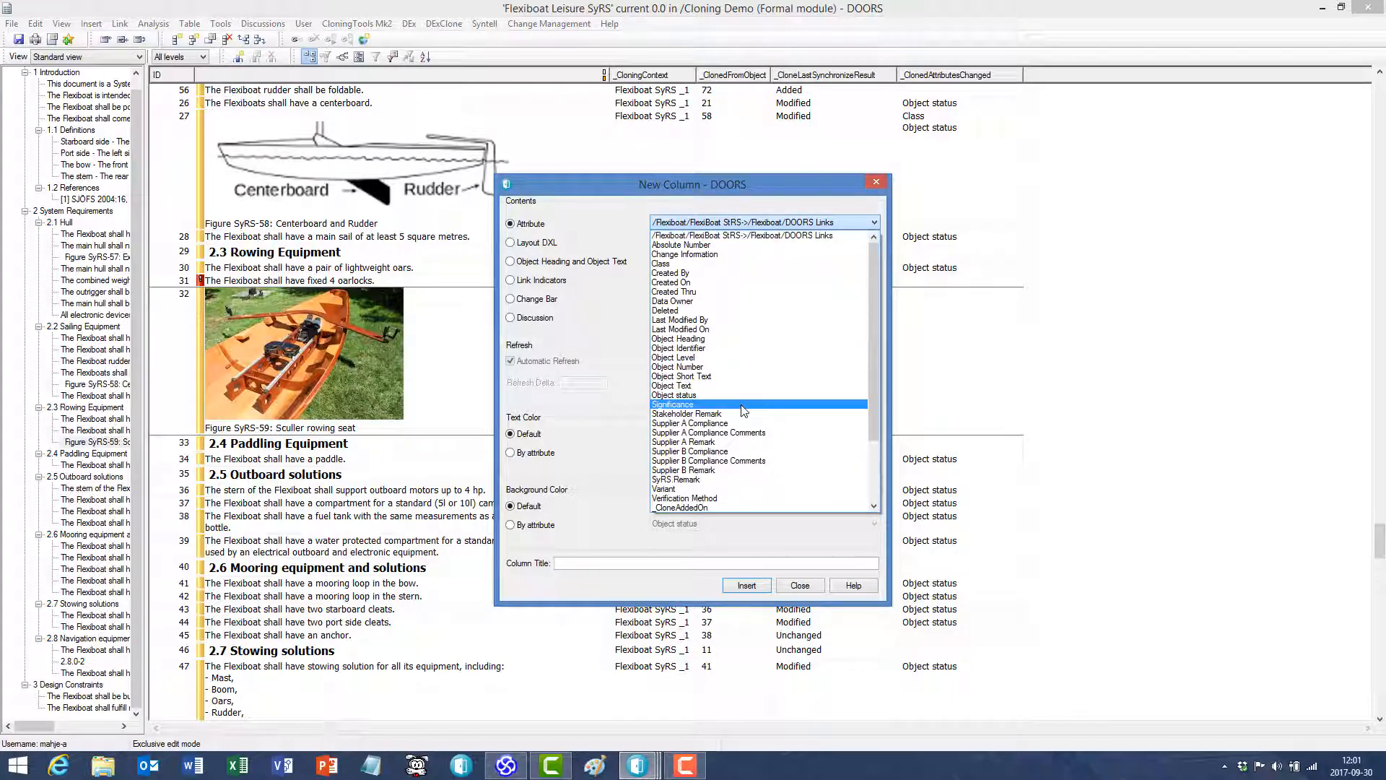
{"action": "scroll", "coordinate": [745, 416], "scroll_direction": "down", "scroll_amount": 3}
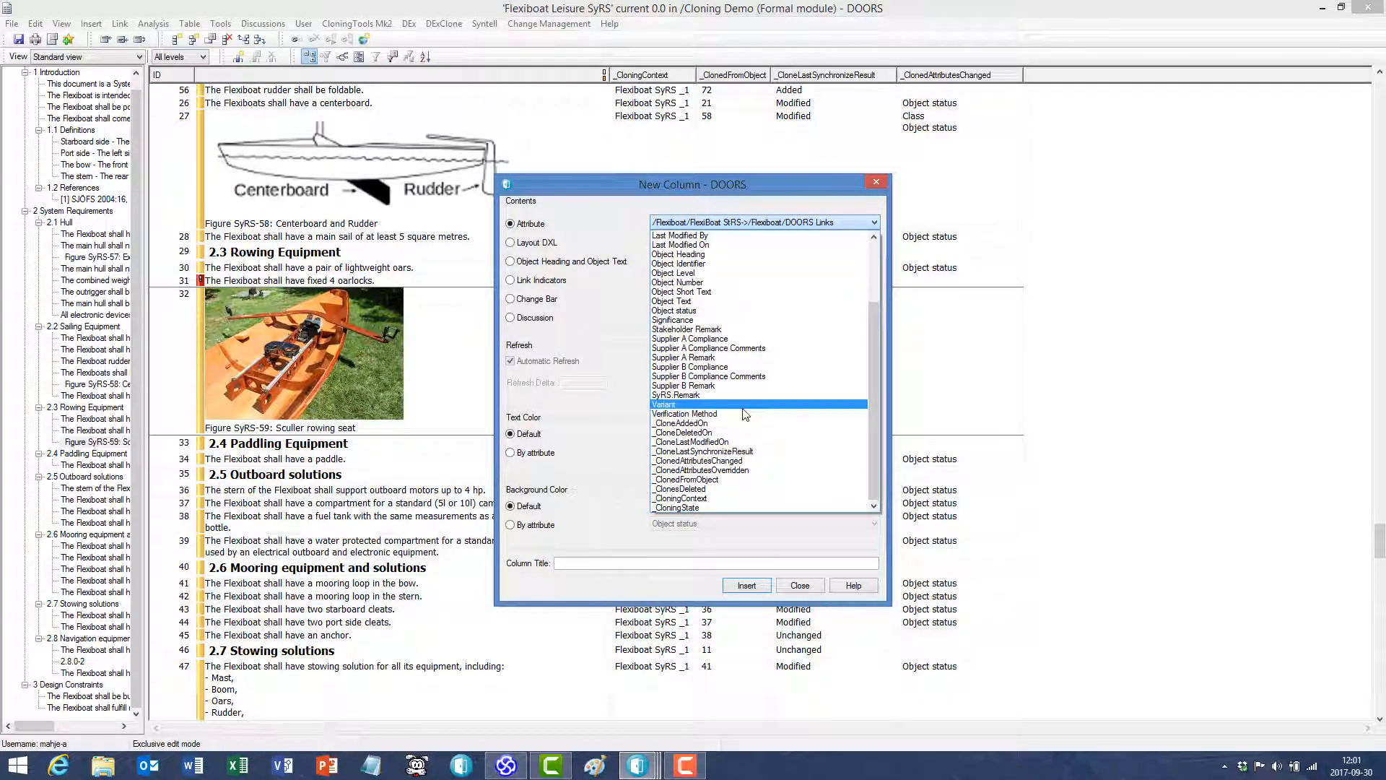
{"action": "left_click", "coordinate": [756, 471]}
{"action": "left_click", "coordinate": [747, 585]}
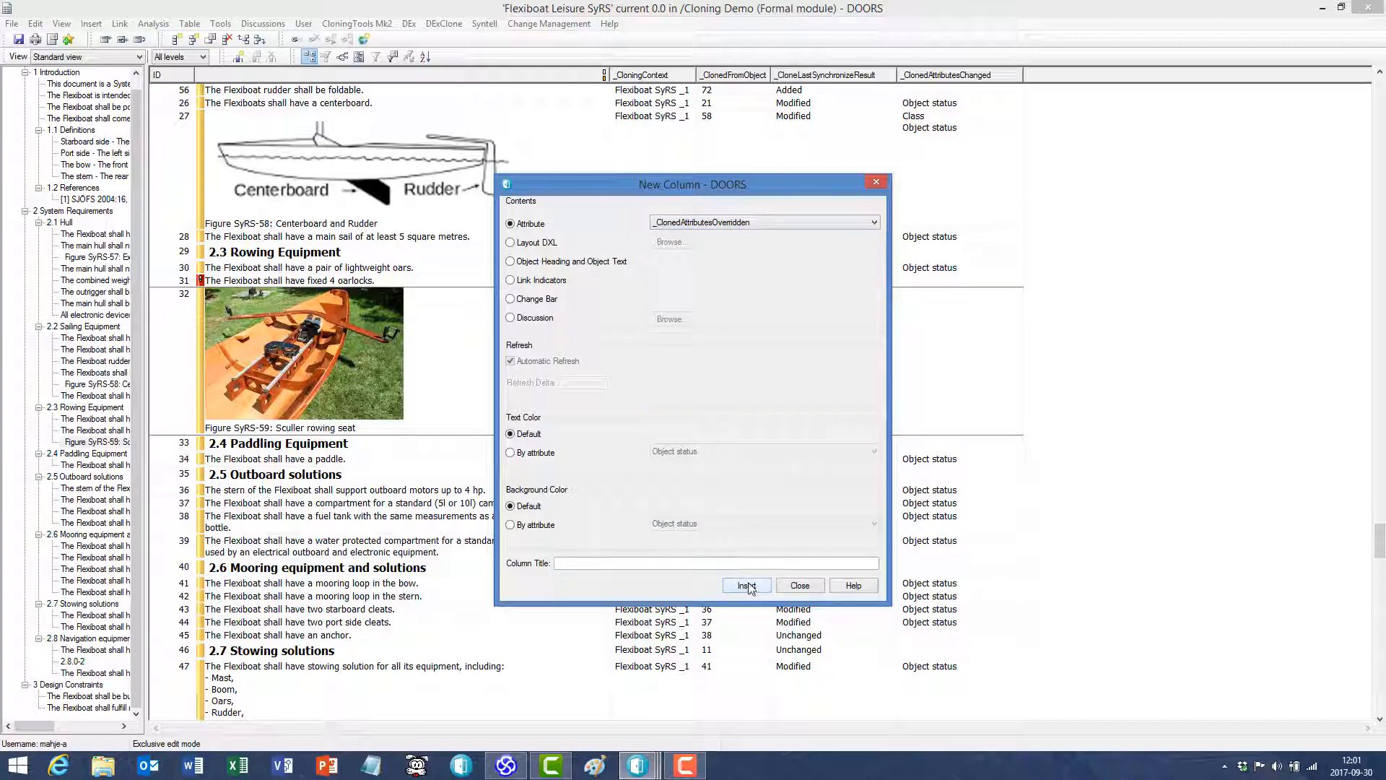
{"action": "key", "text": "Escape"}
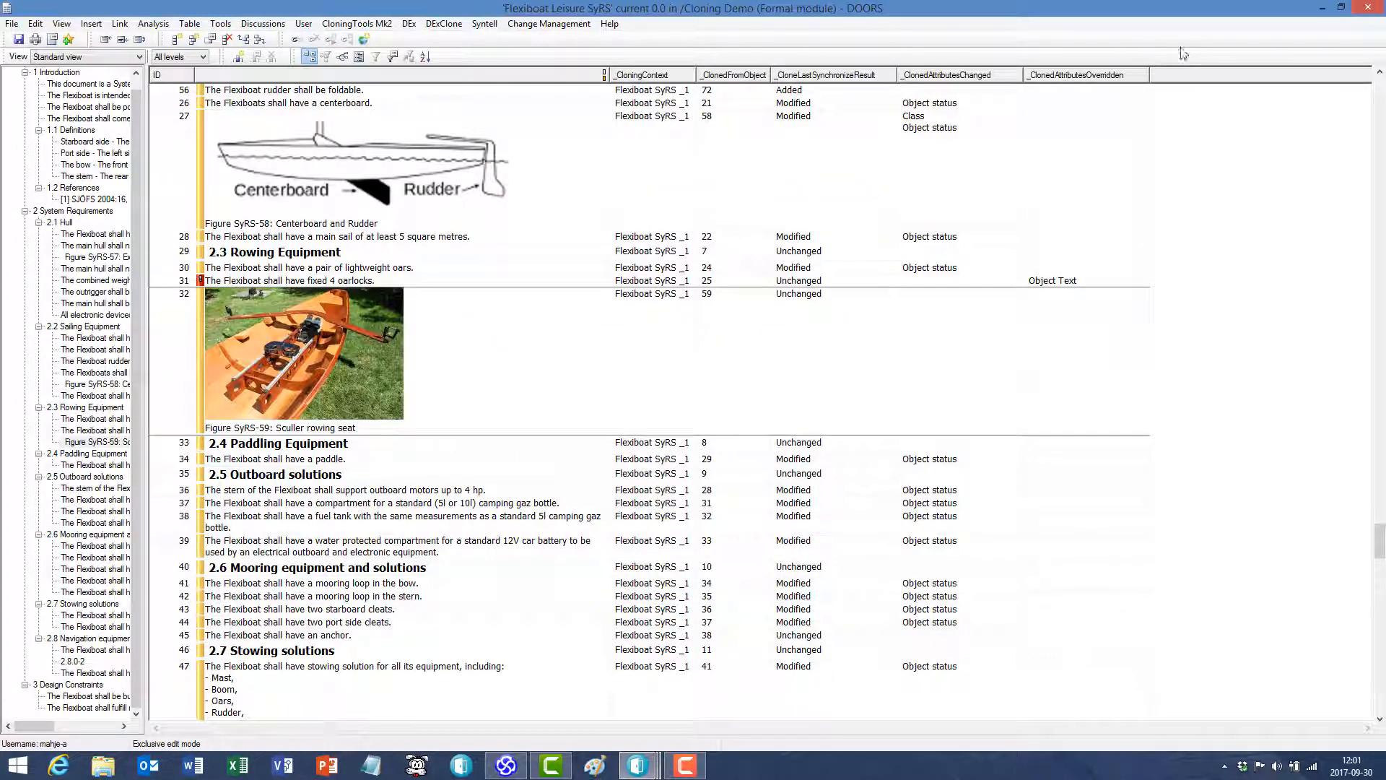
{"action": "left_click", "coordinate": [1088, 283]}
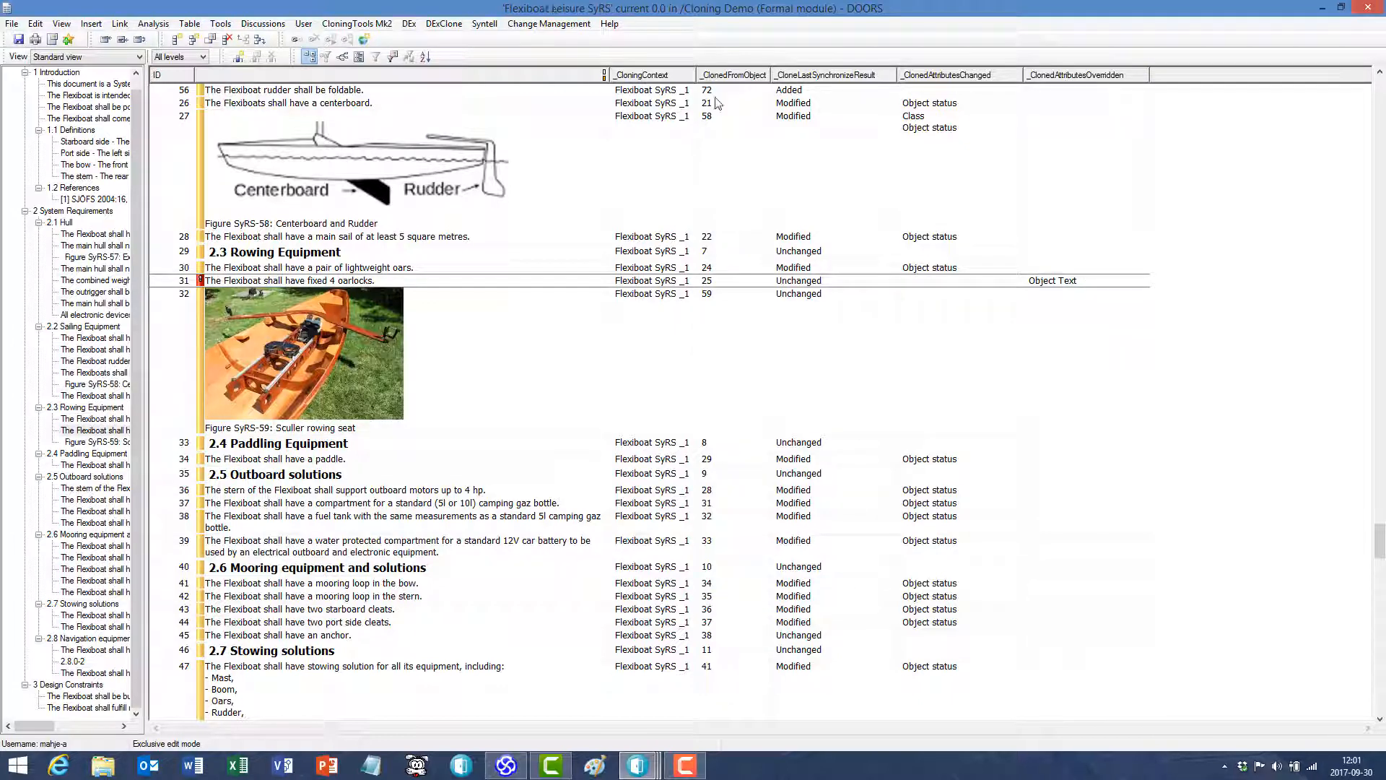
- Insert a column for the Significance attribute before _CloningContext and remove the duplicate Significance column
{"action": "left_click", "coordinate": [647, 78]}
{"action": "left_click", "coordinate": [239, 57]}
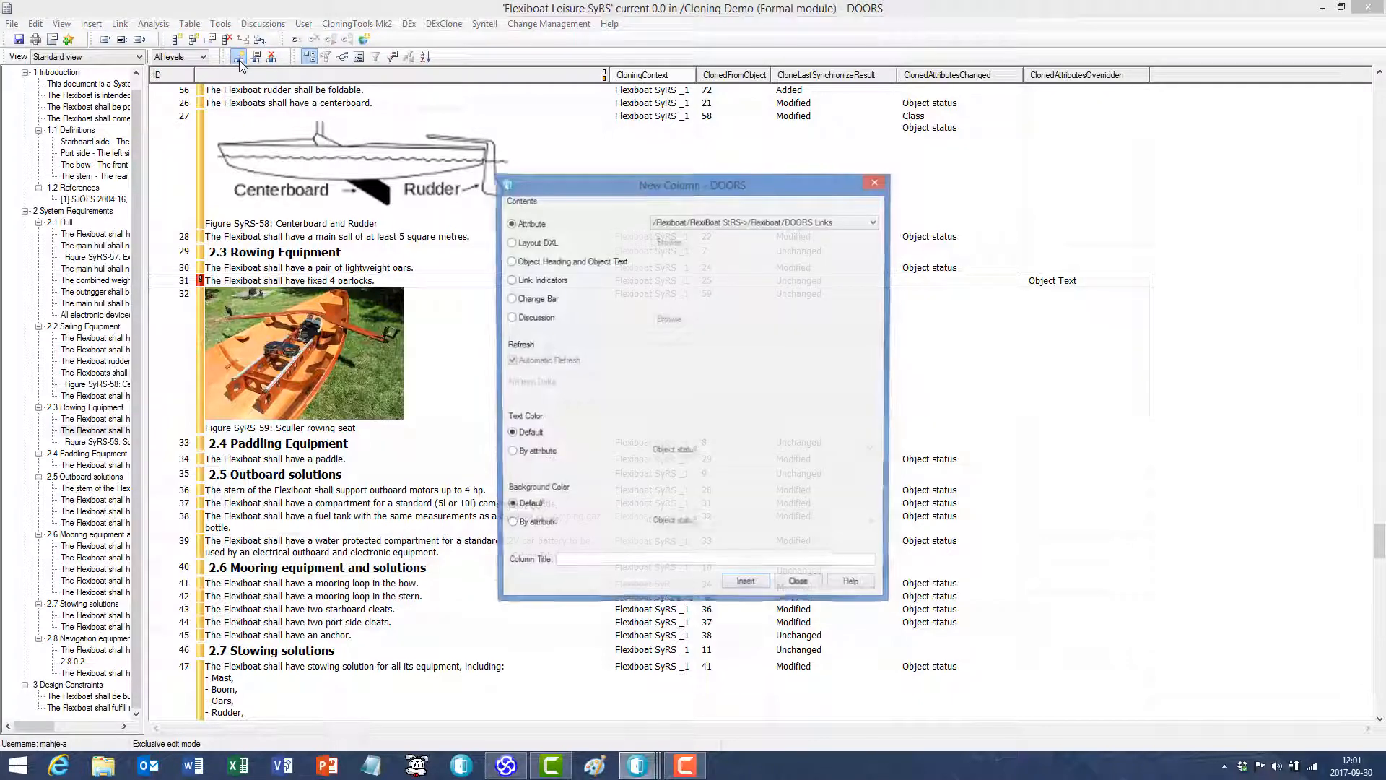
{"action": "left_click", "coordinate": [751, 224]}
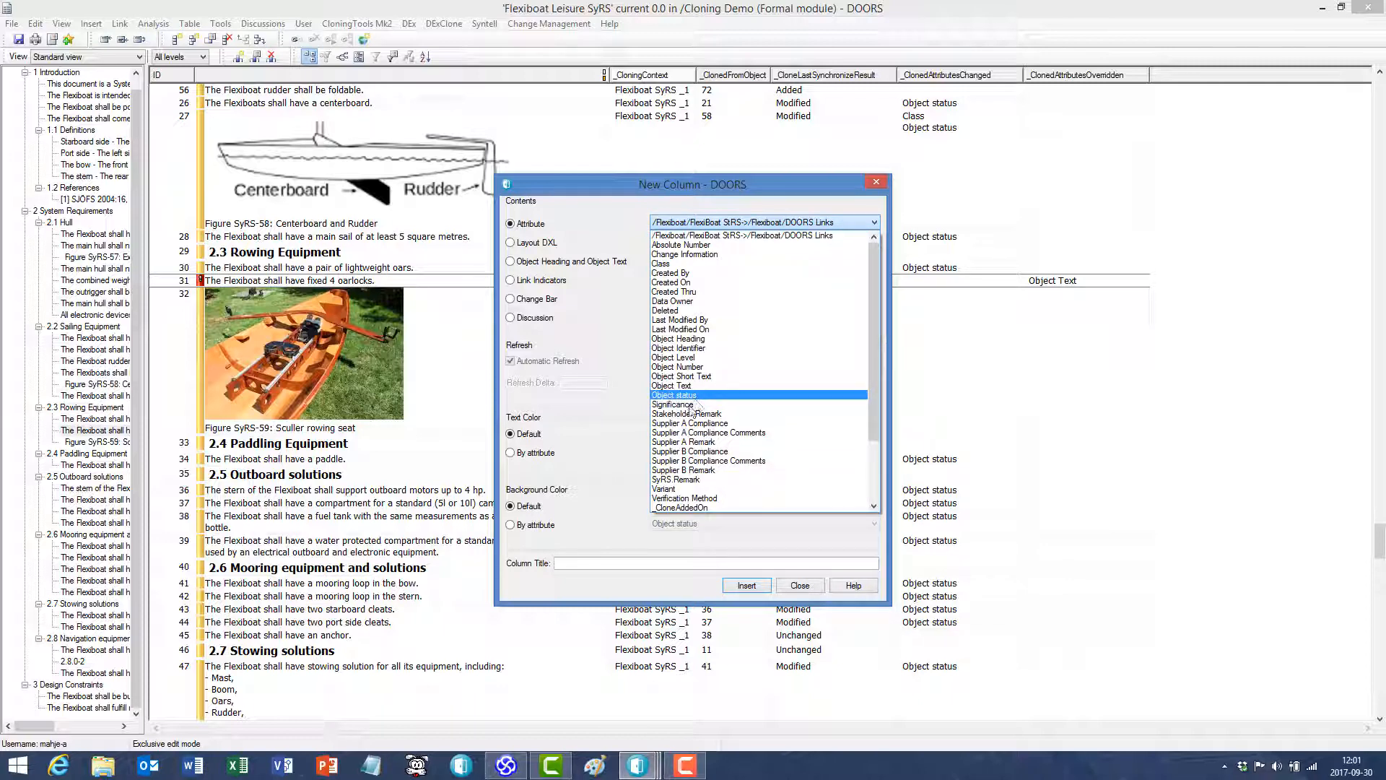
{"action": "left_click", "coordinate": [698, 404]}
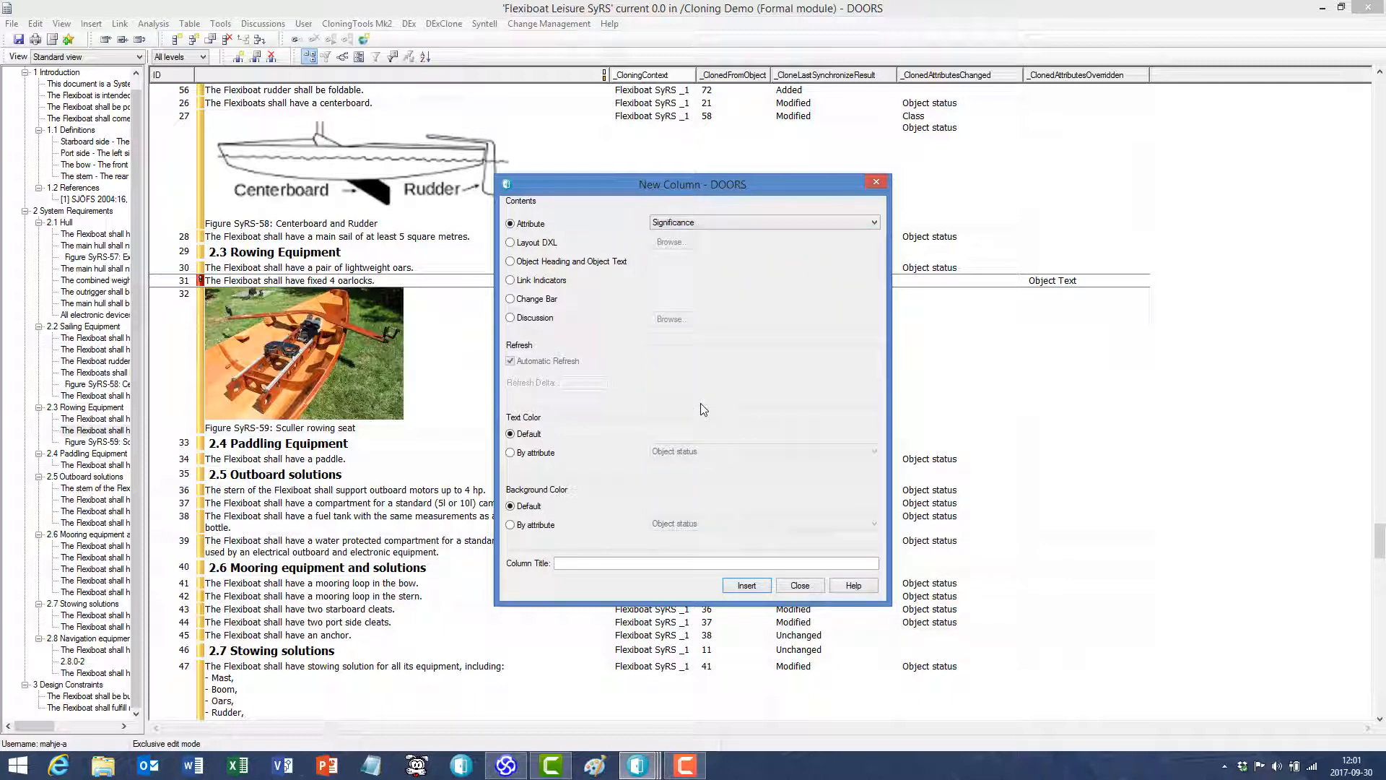
{"action": "left_click", "coordinate": [746, 586]}
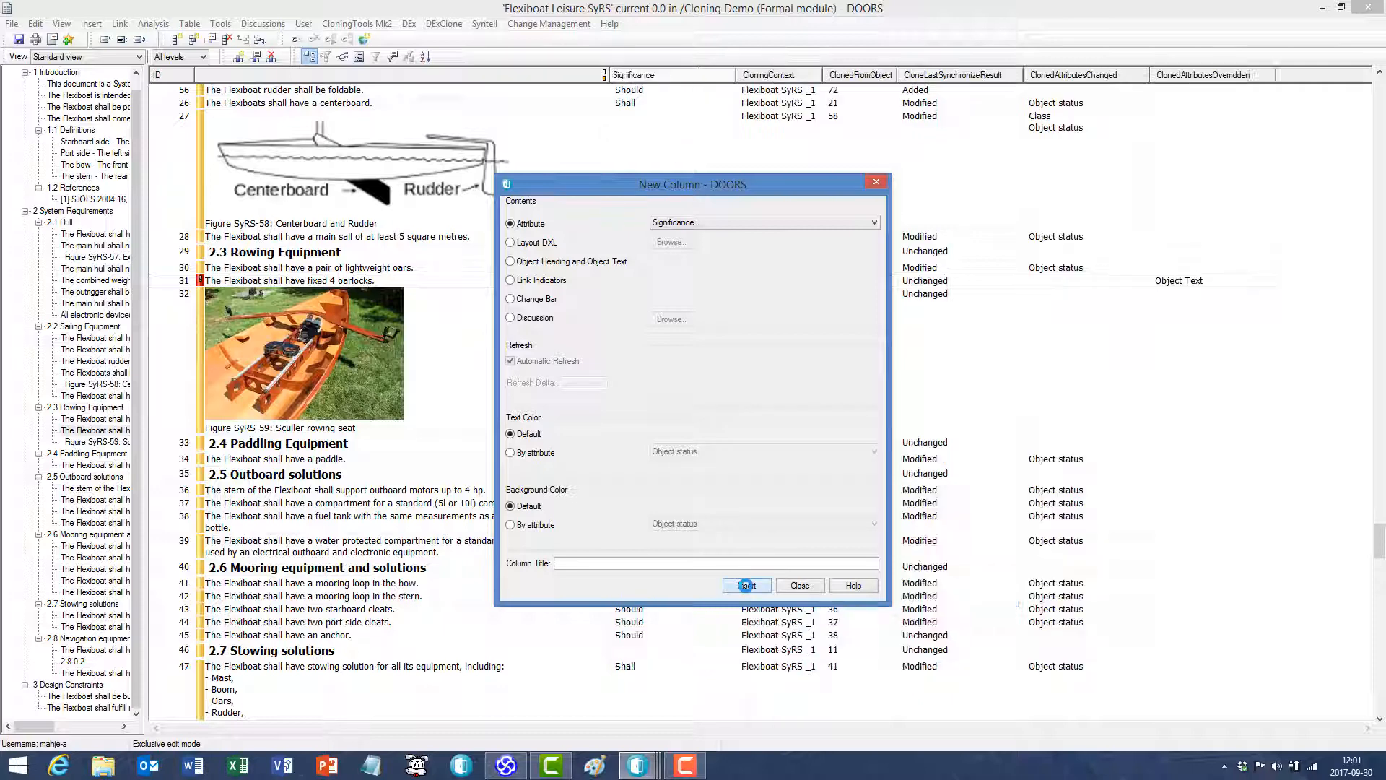
{"action": "left_click", "coordinate": [794, 586]}
{"action": "right_click", "coordinate": [778, 81]}
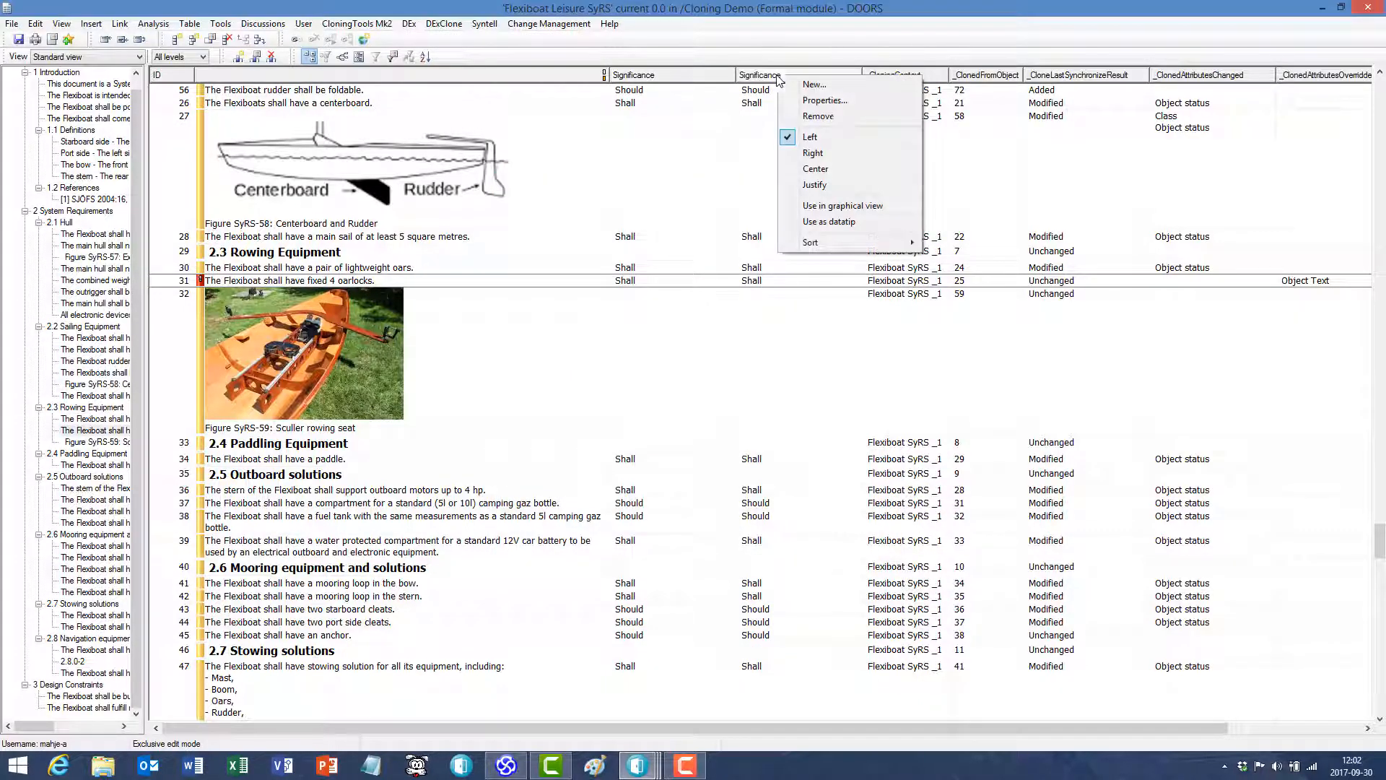
{"action": "left_click", "coordinate": [801, 116]}
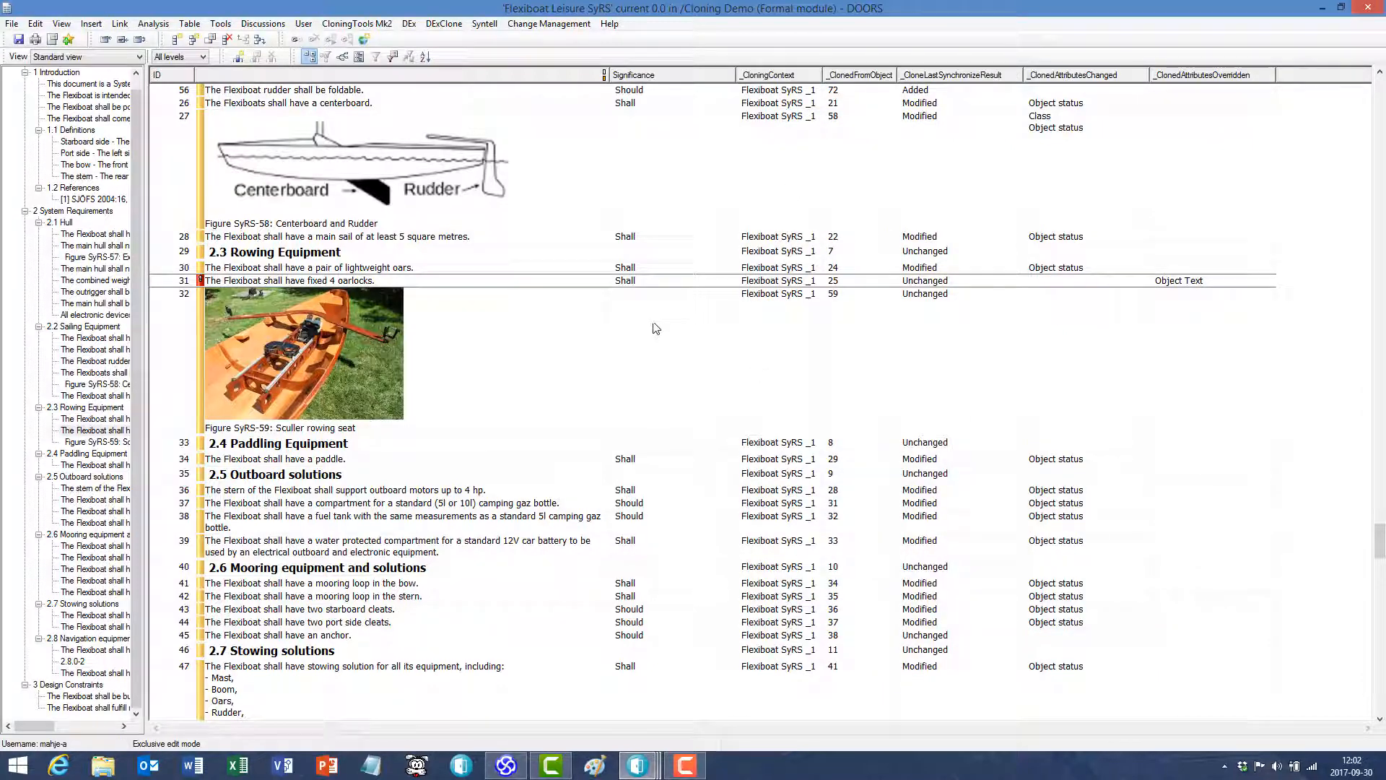
- Set object 31's Significance to Should and confirm overriding this cloned attribute
{"action": "left_click", "coordinate": [643, 283]}
{"action": "left_click", "coordinate": [645, 285]}
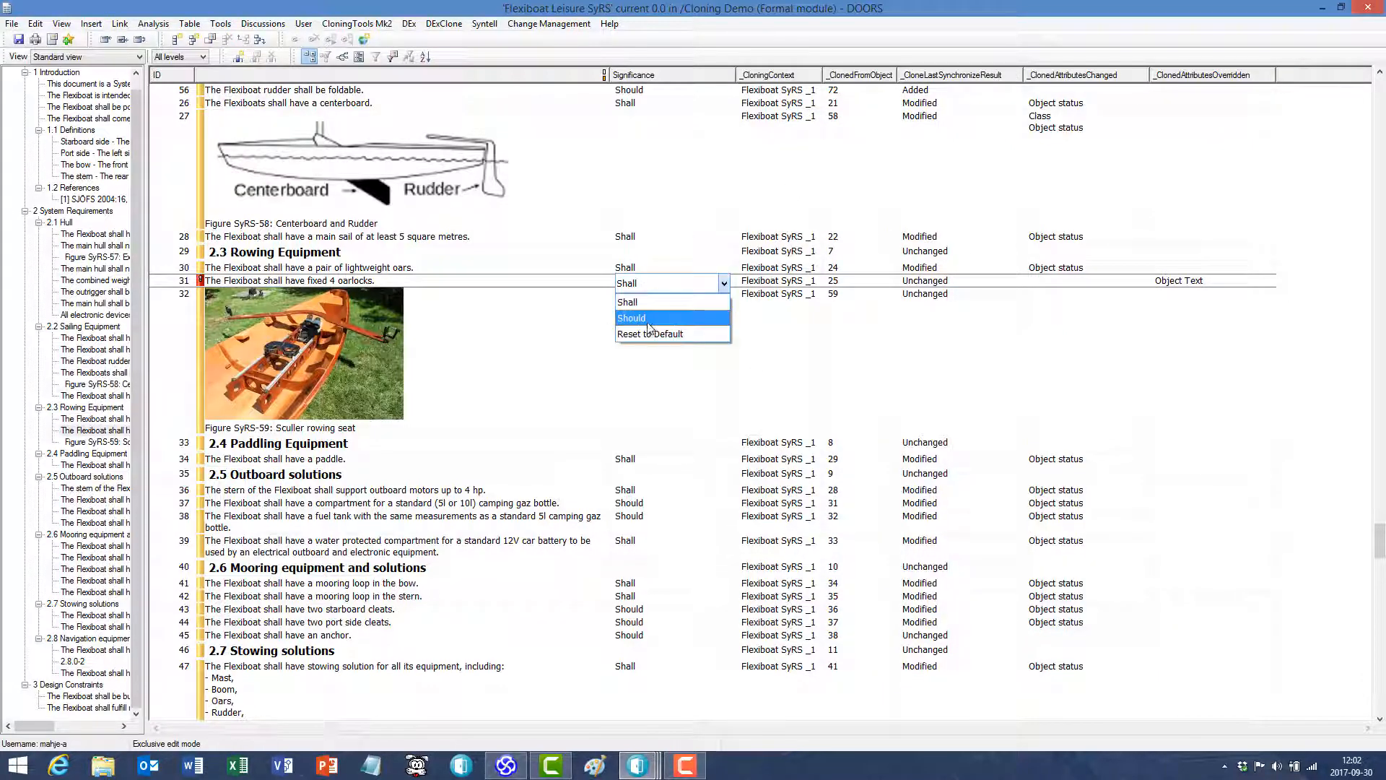
{"action": "left_click", "coordinate": [648, 318]}
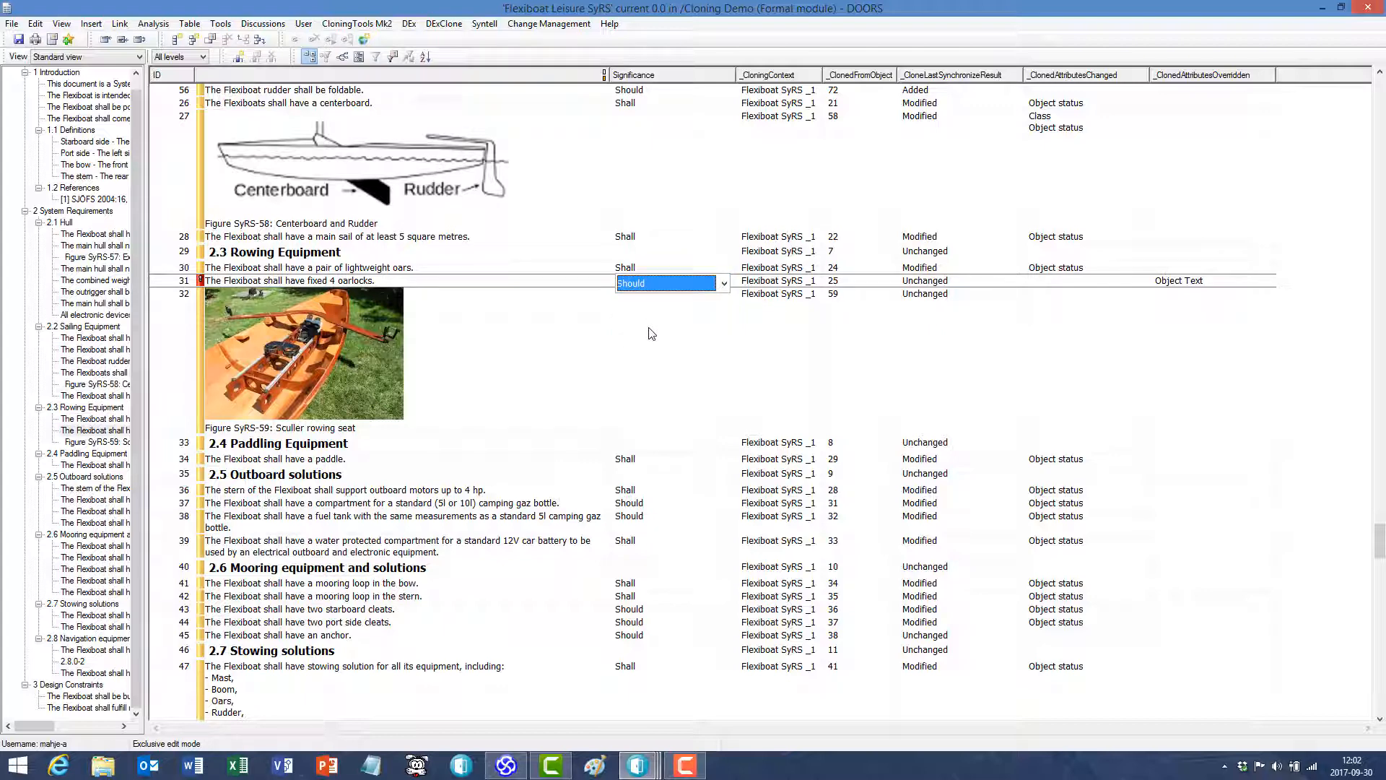
{"action": "left_click", "coordinate": [652, 338]}
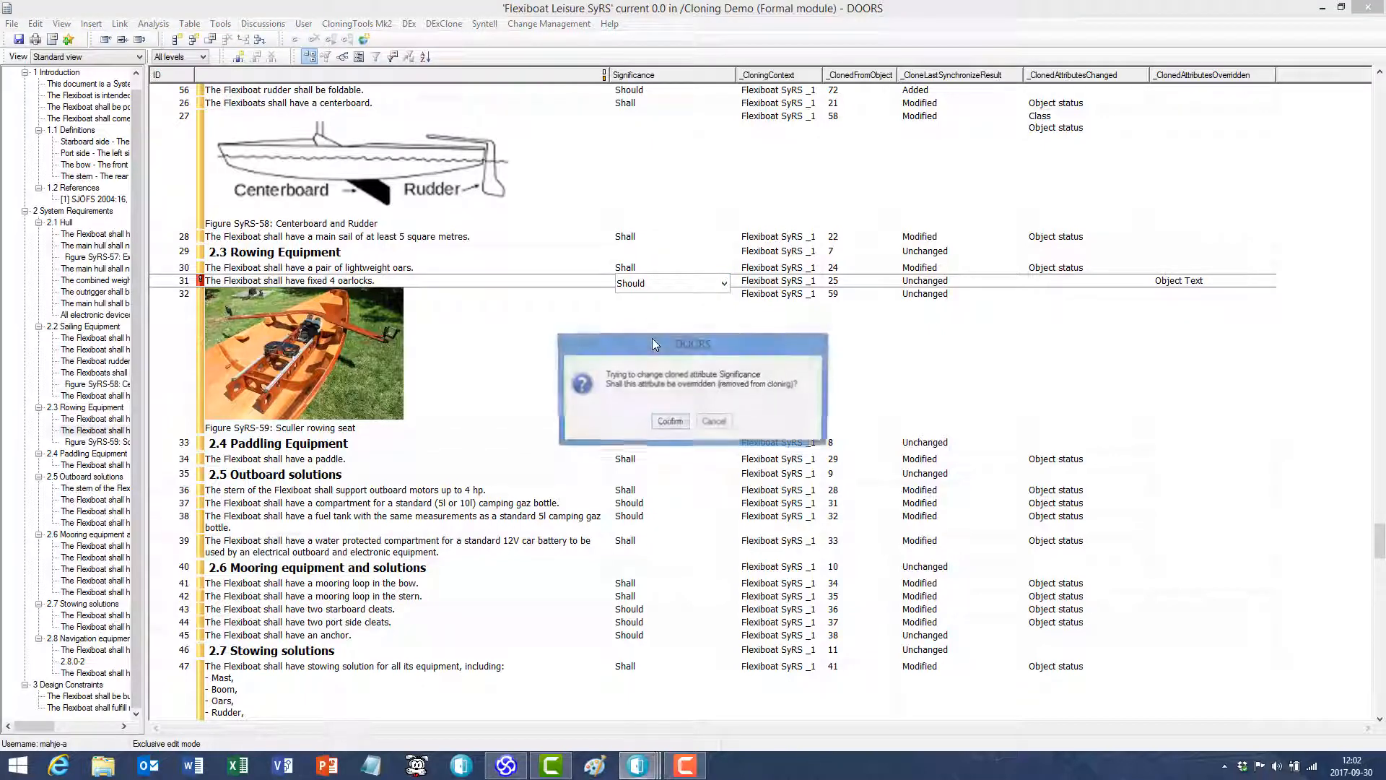
{"action": "left_click", "coordinate": [685, 425]}
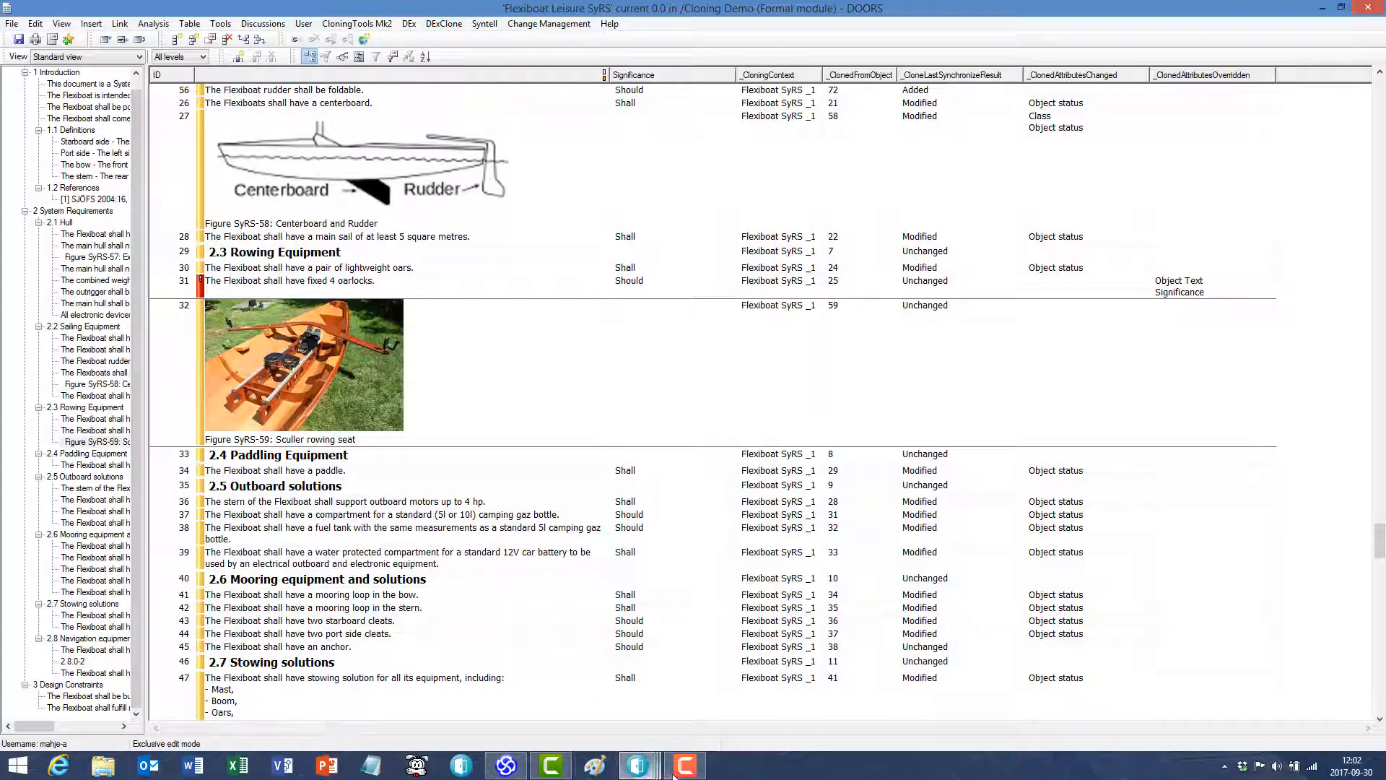
- Clear the previous synchronization report and synchronize all clone objects again, with soft delete for missing sources
{"action": "mouse_move", "coordinate": [639, 773]}
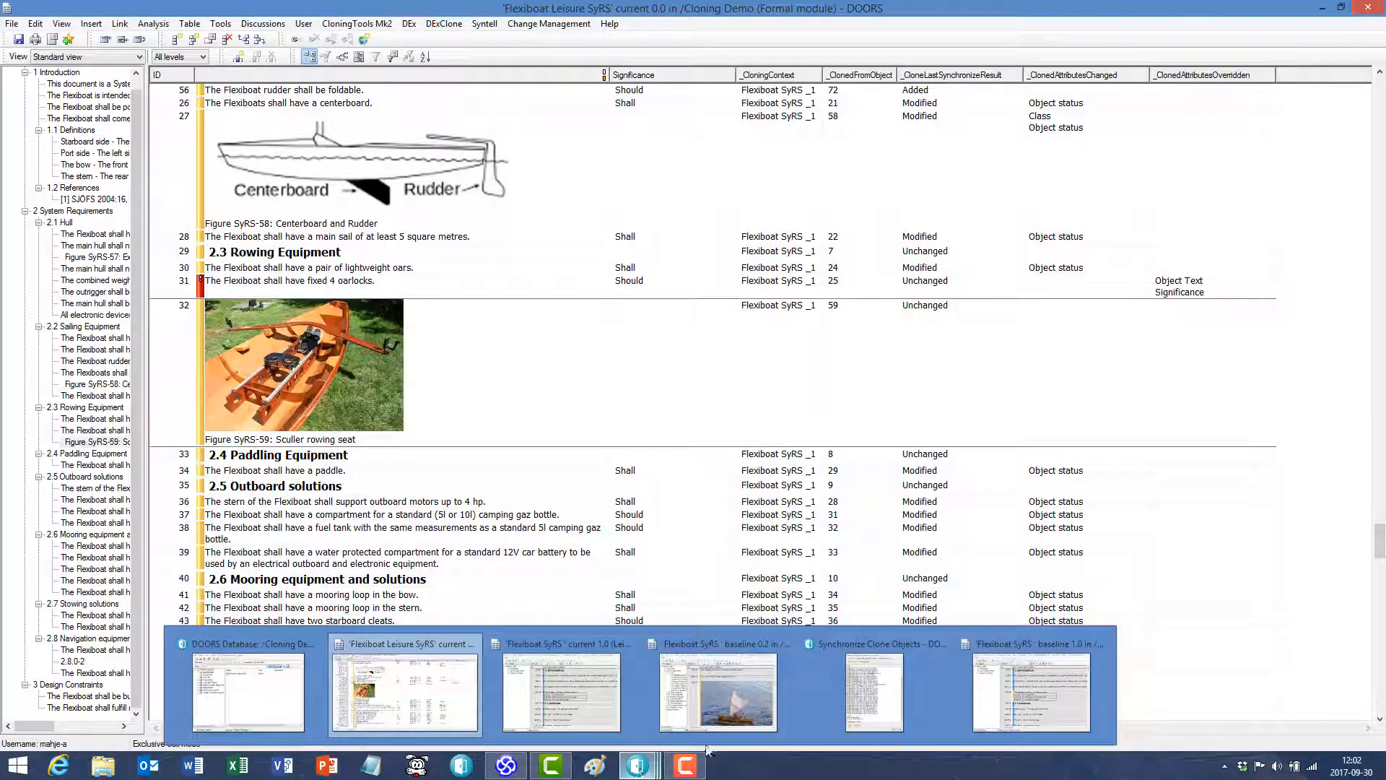
{"action": "left_click", "coordinate": [874, 686]}
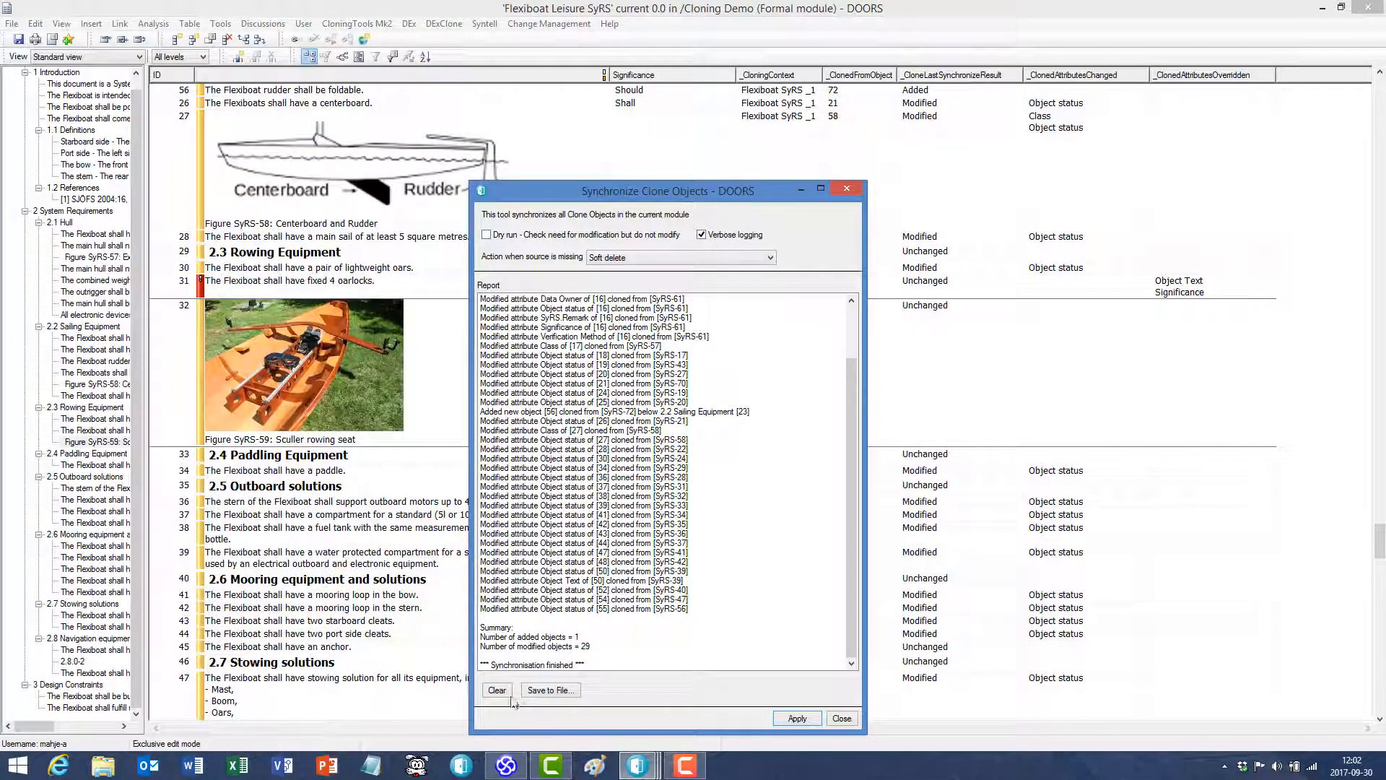
{"action": "left_click", "coordinate": [497, 690]}
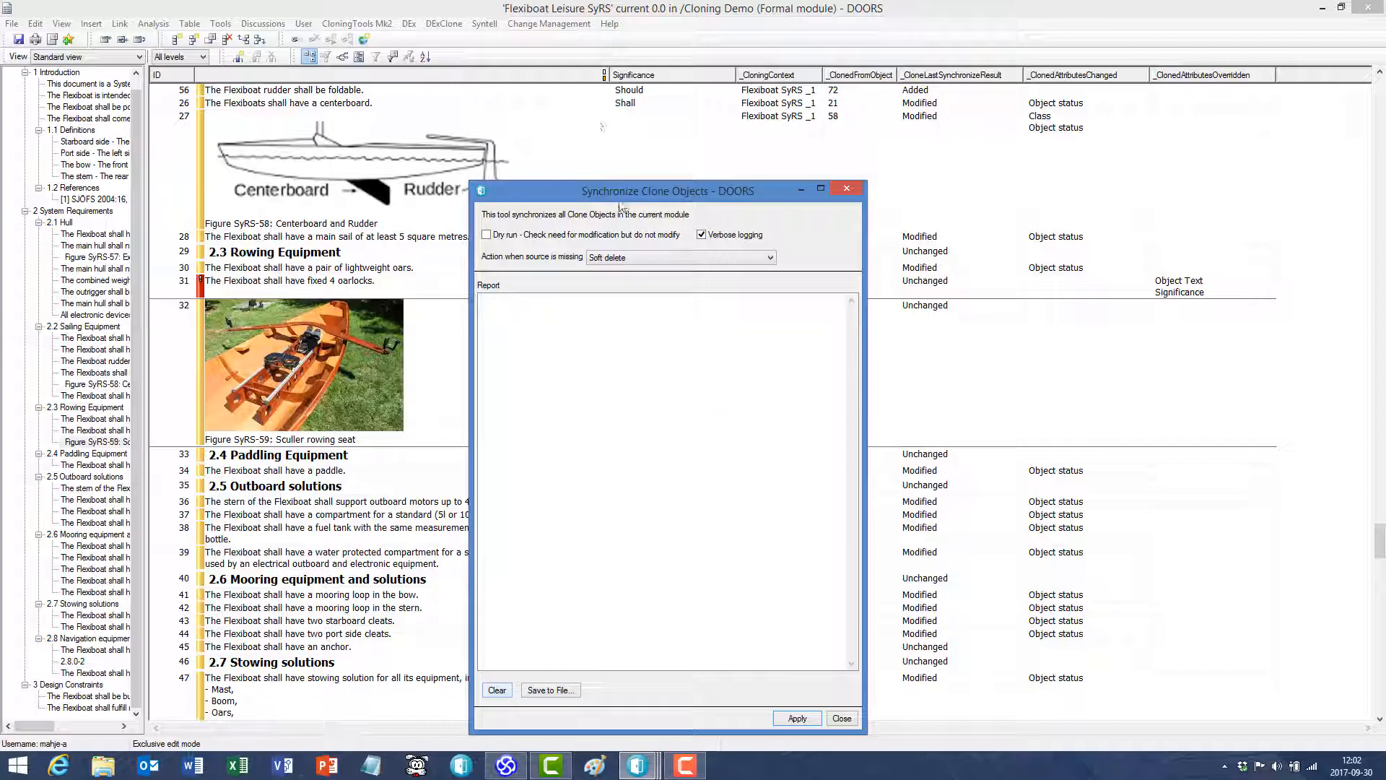
{"action": "left_click_drag", "start_coordinate": [621, 198], "coordinate": [561, 116]}
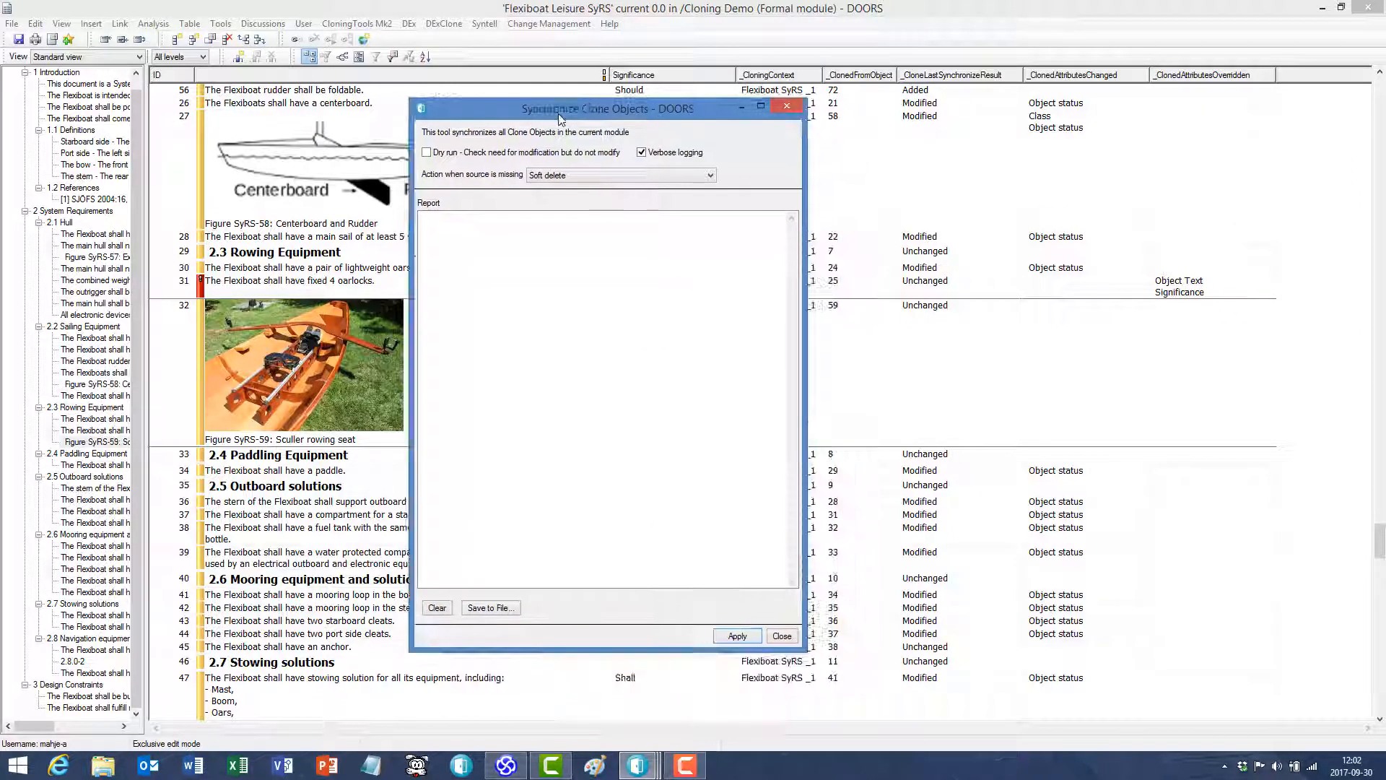
{"action": "left_click", "coordinate": [738, 636]}
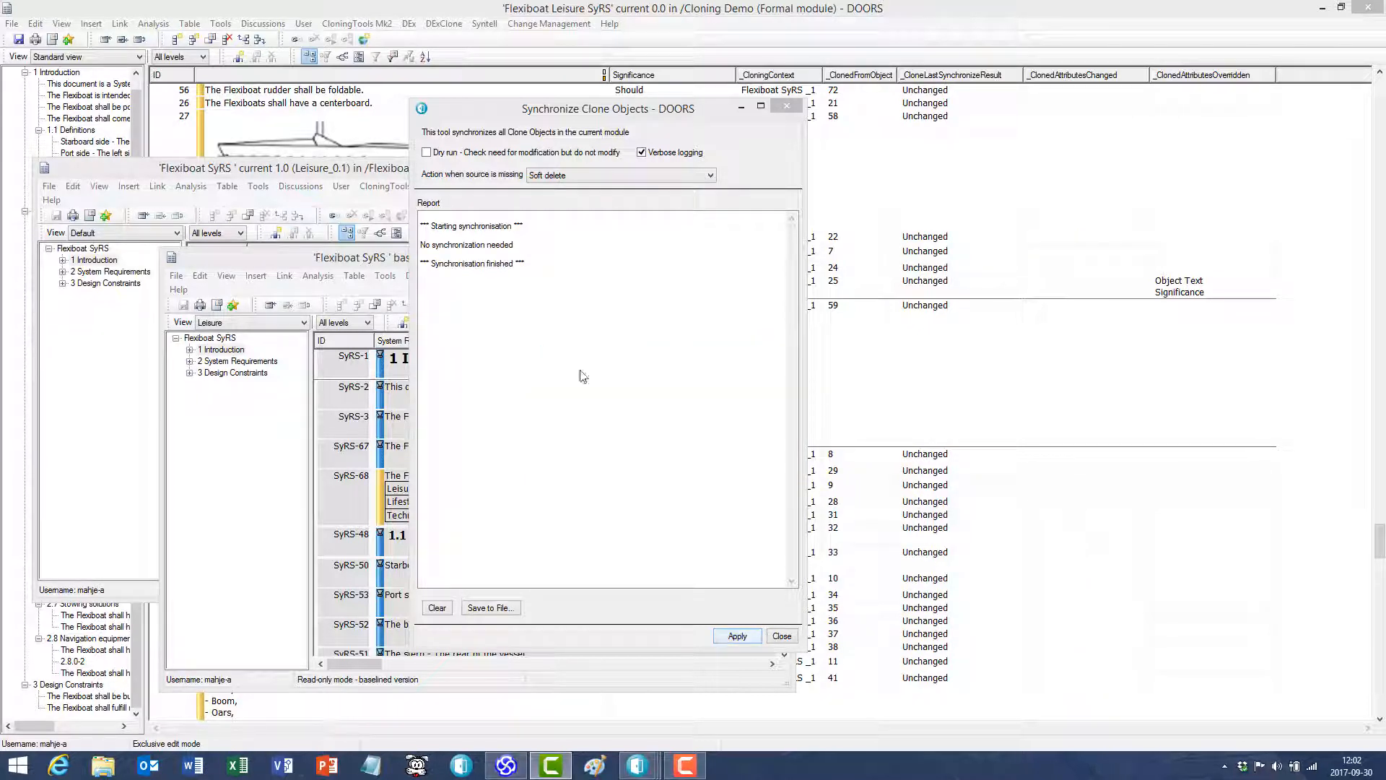
- Re-enable cloning of the overridden Object Text and Significance attributes in object 31's Clone Object Properties, and apply the change
{"action": "left_click", "coordinate": [842, 292]}
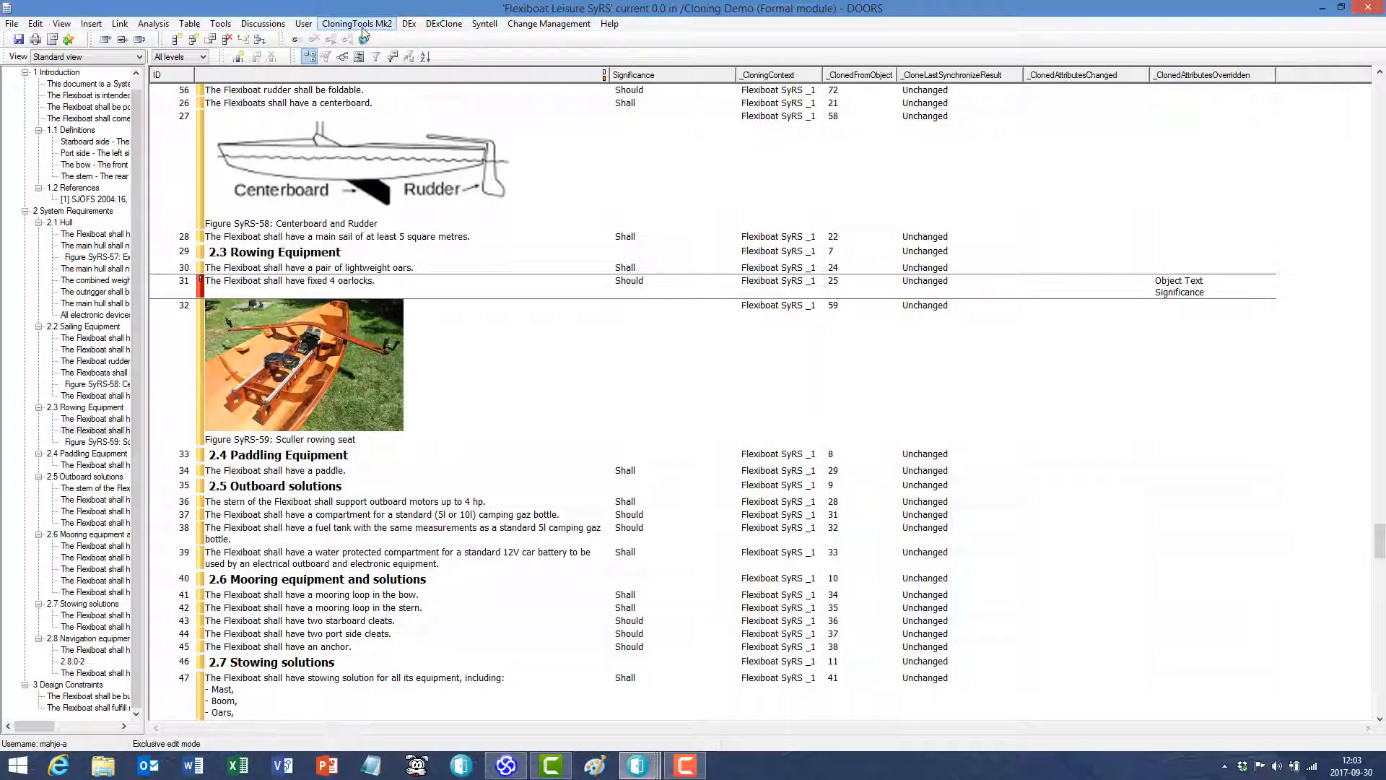
{"action": "left_click", "coordinate": [461, 26]}
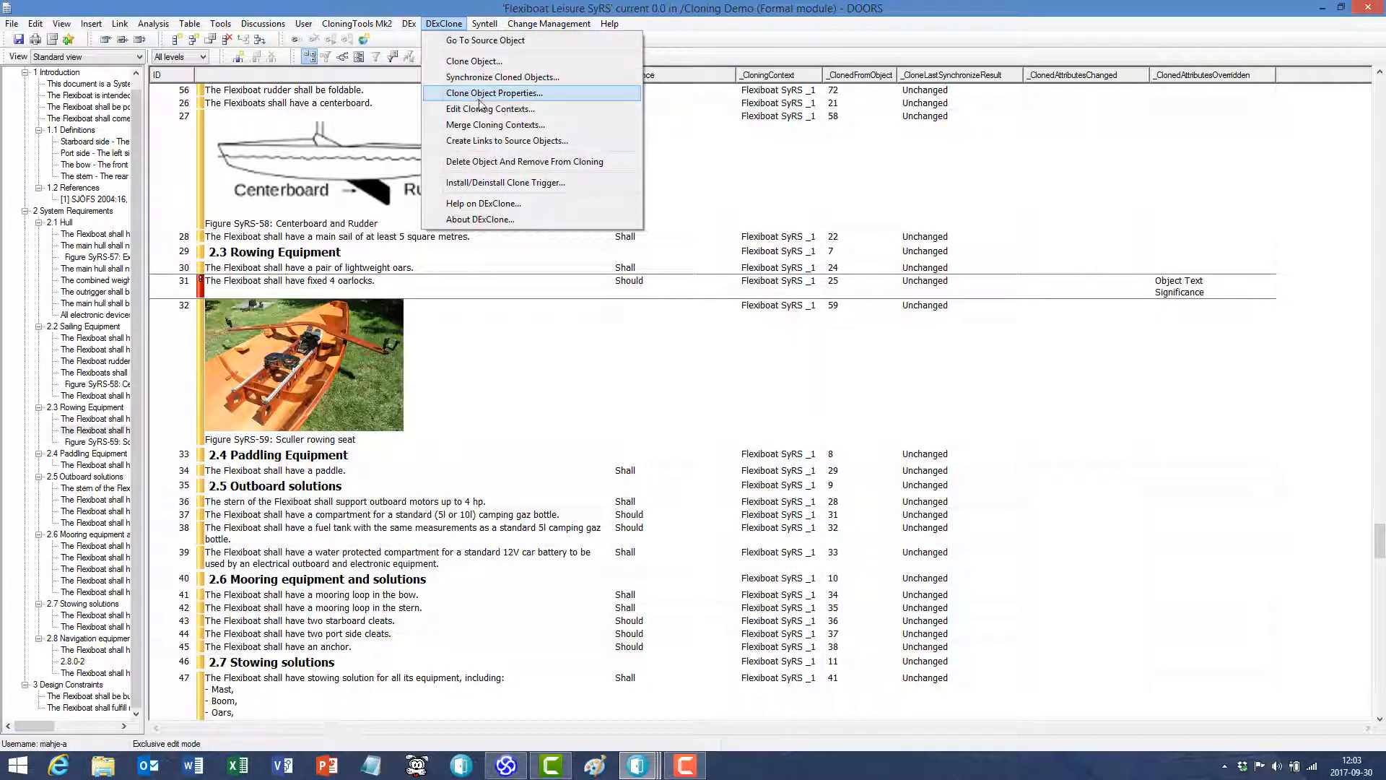
{"action": "left_click", "coordinate": [482, 94]}
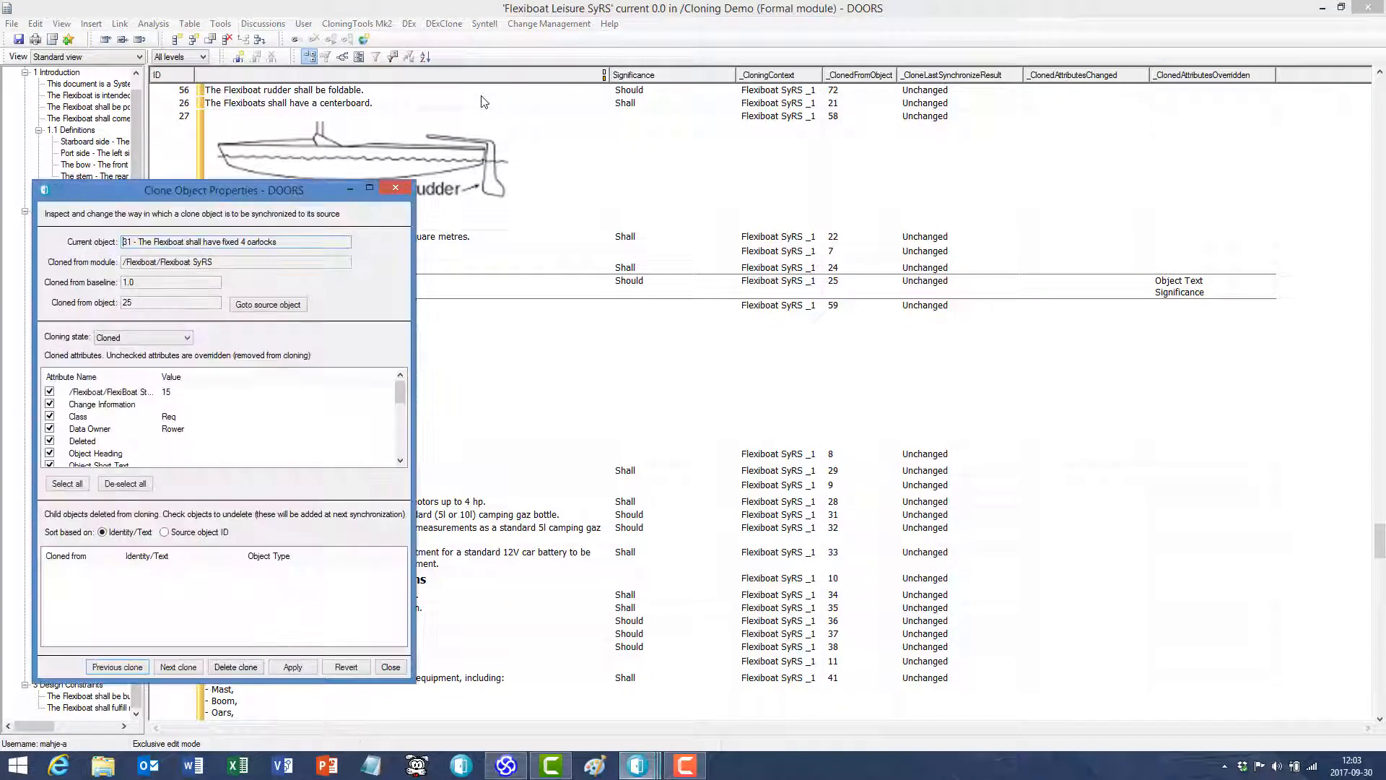
{"action": "left_click_drag", "start_coordinate": [302, 192], "coordinate": [740, 151]}
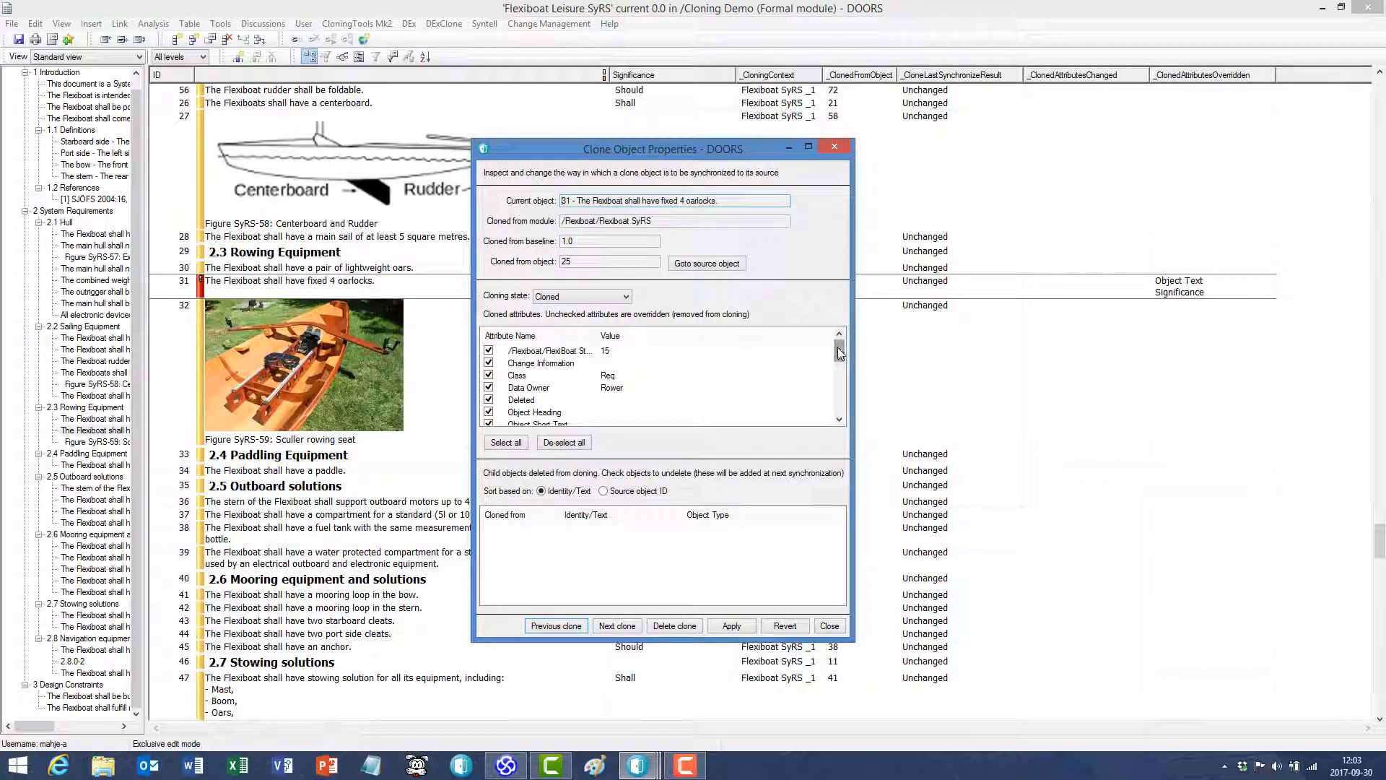
{"action": "left_click_drag", "start_coordinate": [840, 351], "coordinate": [840, 374]}
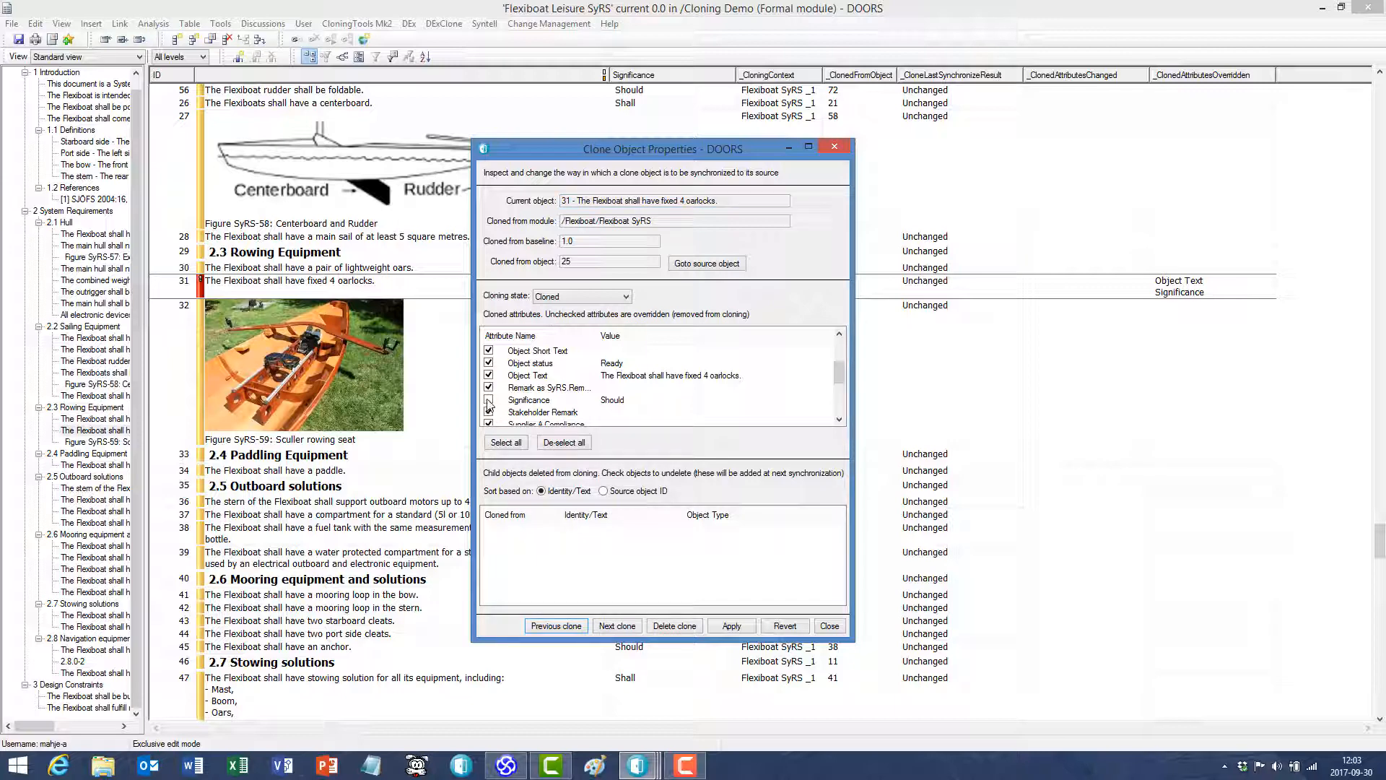
{"action": "left_click", "coordinate": [488, 401]}
{"action": "left_click", "coordinate": [732, 626]}
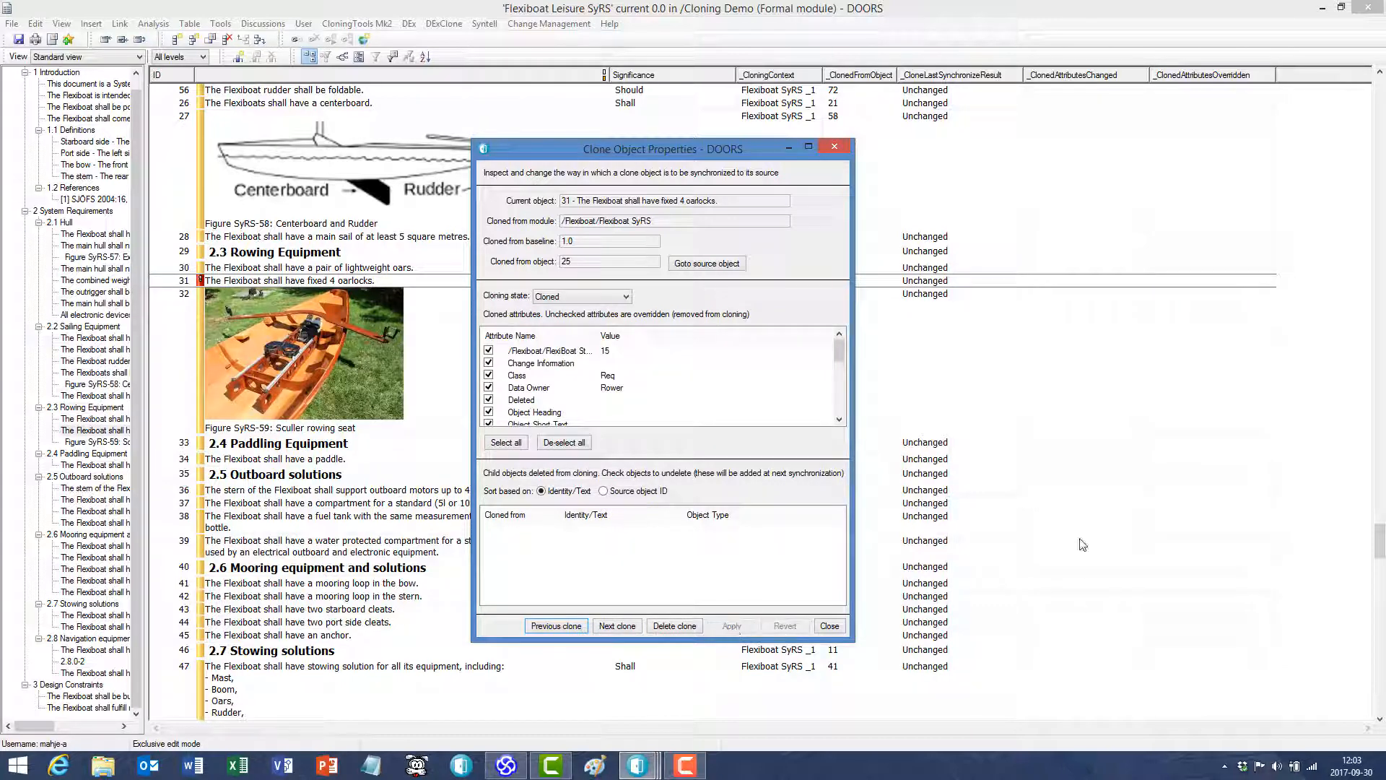
{"action": "left_click", "coordinate": [829, 625]}
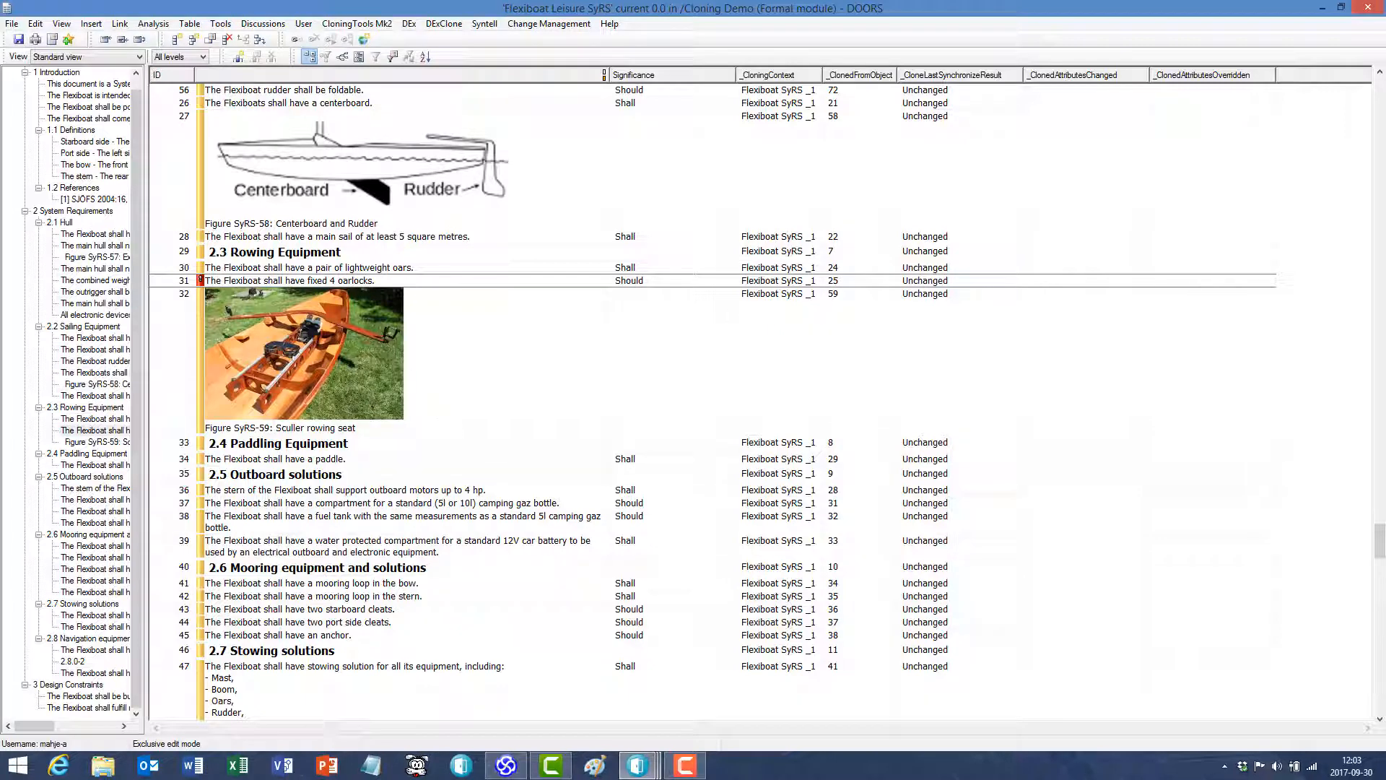
- Synchronize the clone objects to restore object 31's source values, and save the Flexiboat Leisure SyRS module
{"action": "mouse_move", "coordinate": [653, 764]}
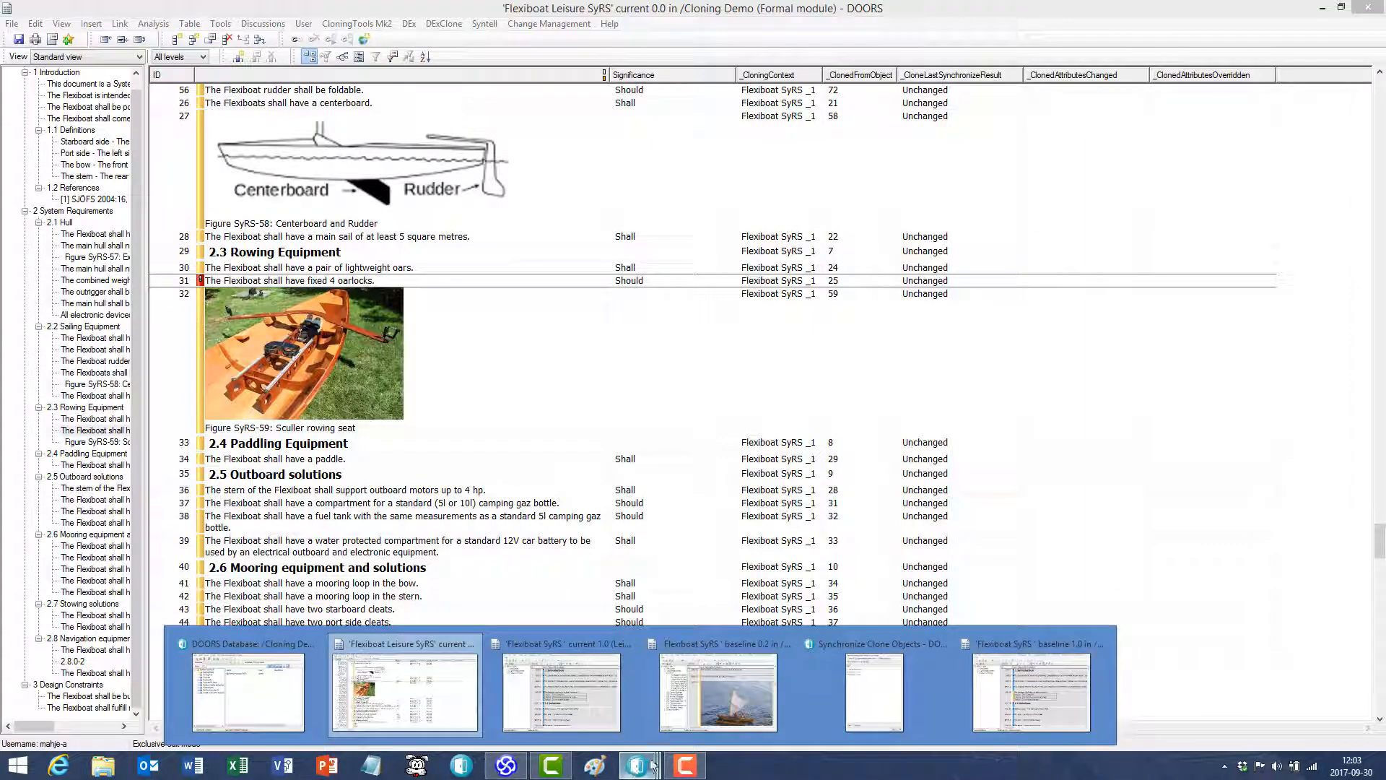
{"action": "left_click", "coordinate": [870, 682]}
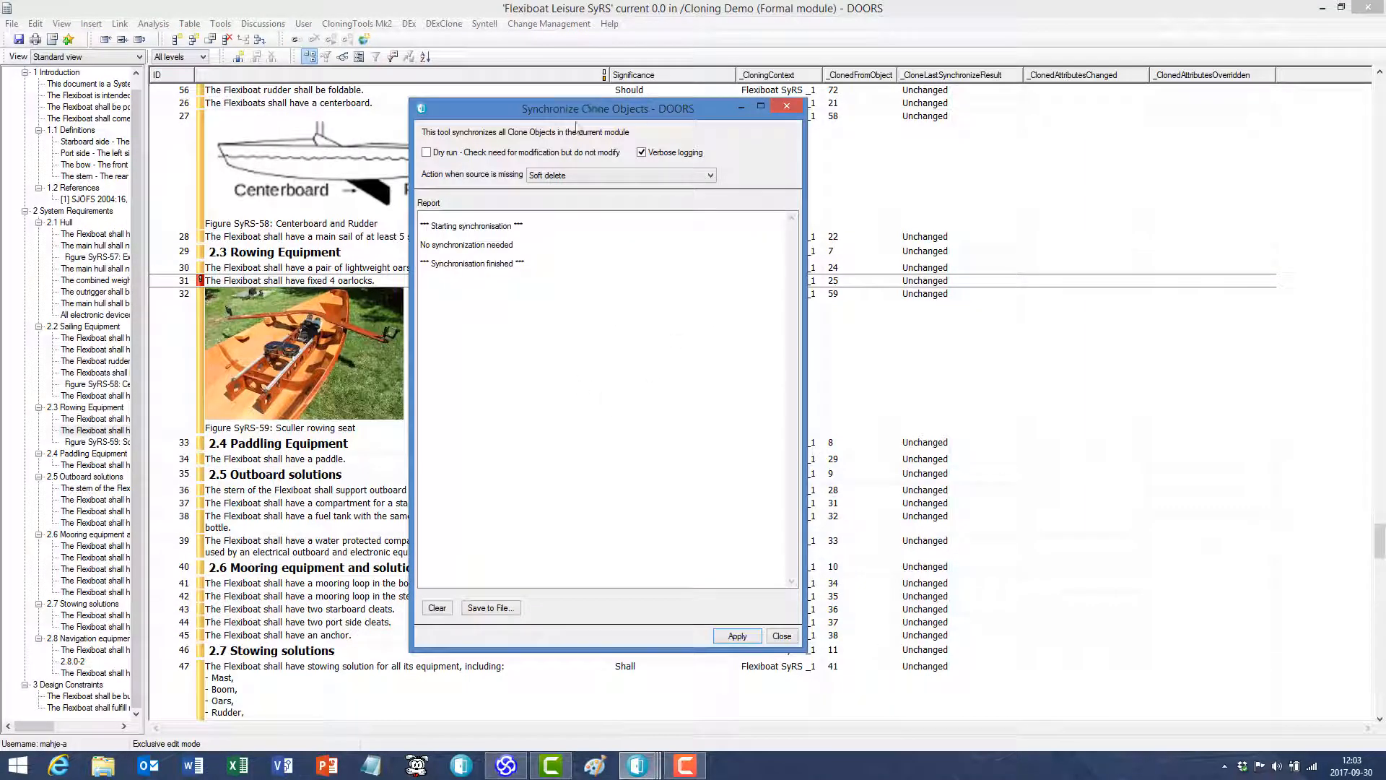
{"action": "left_click", "coordinate": [737, 636]}
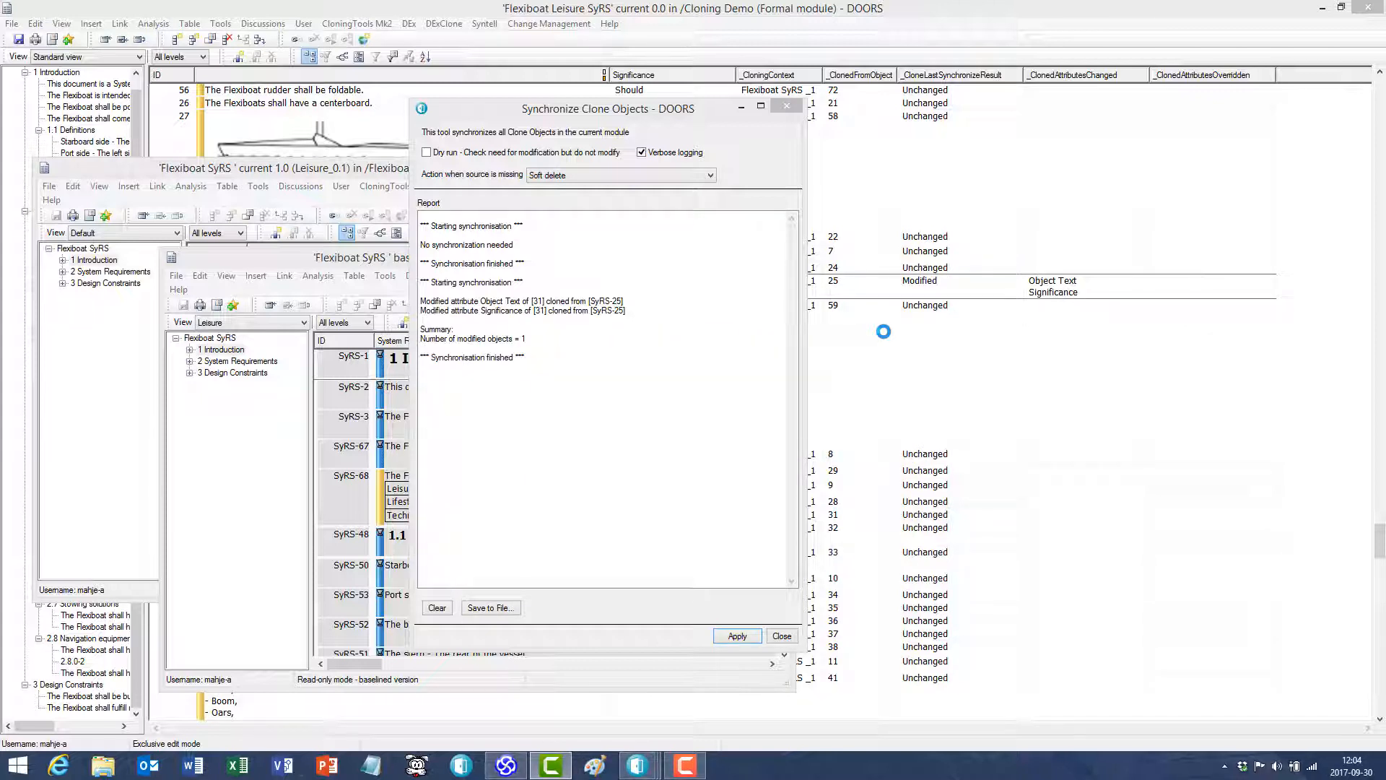
{"action": "left_click", "coordinate": [880, 294]}
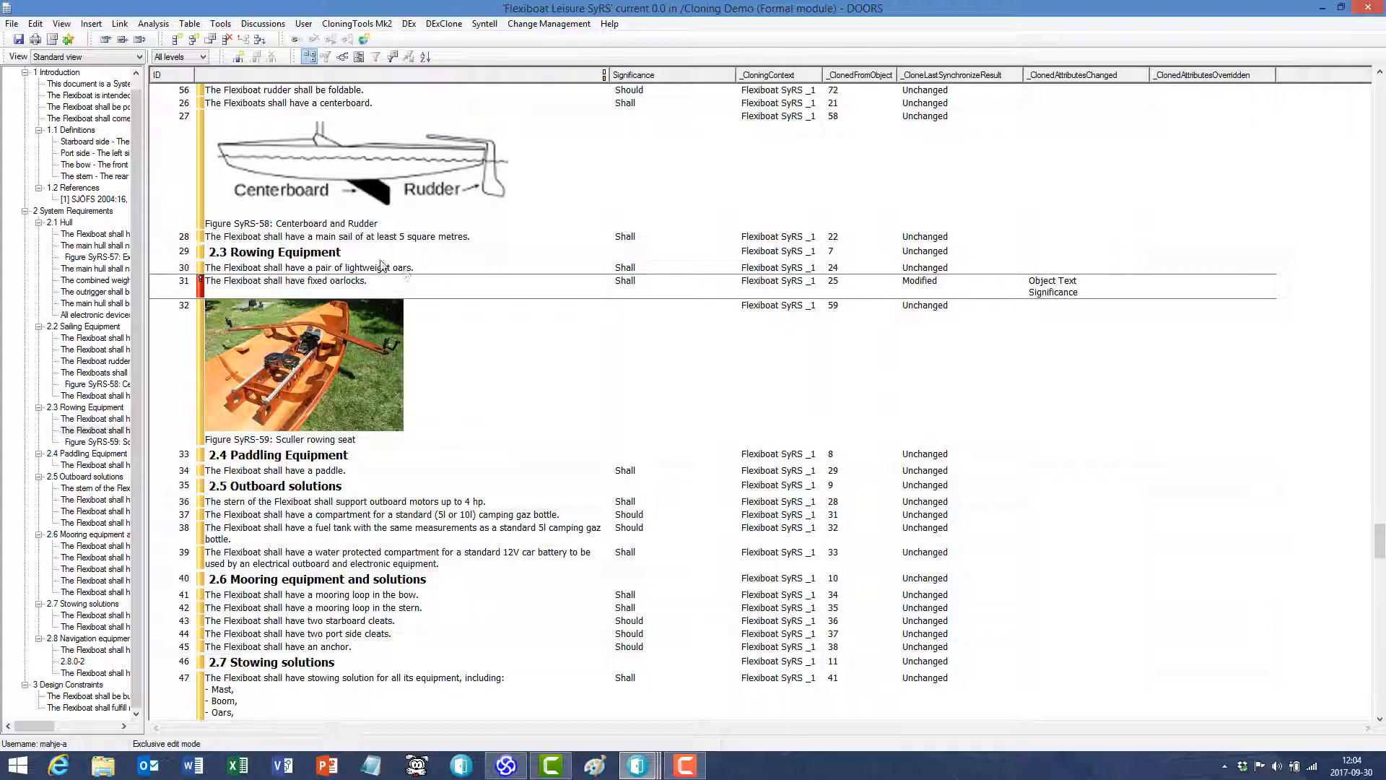
{"action": "left_click", "coordinate": [18, 41]}
- Delete the 2.6 Mooring equipment and solutions heading (object 40) and remove it from cloning
{"action": "left_click", "coordinate": [296, 585]}
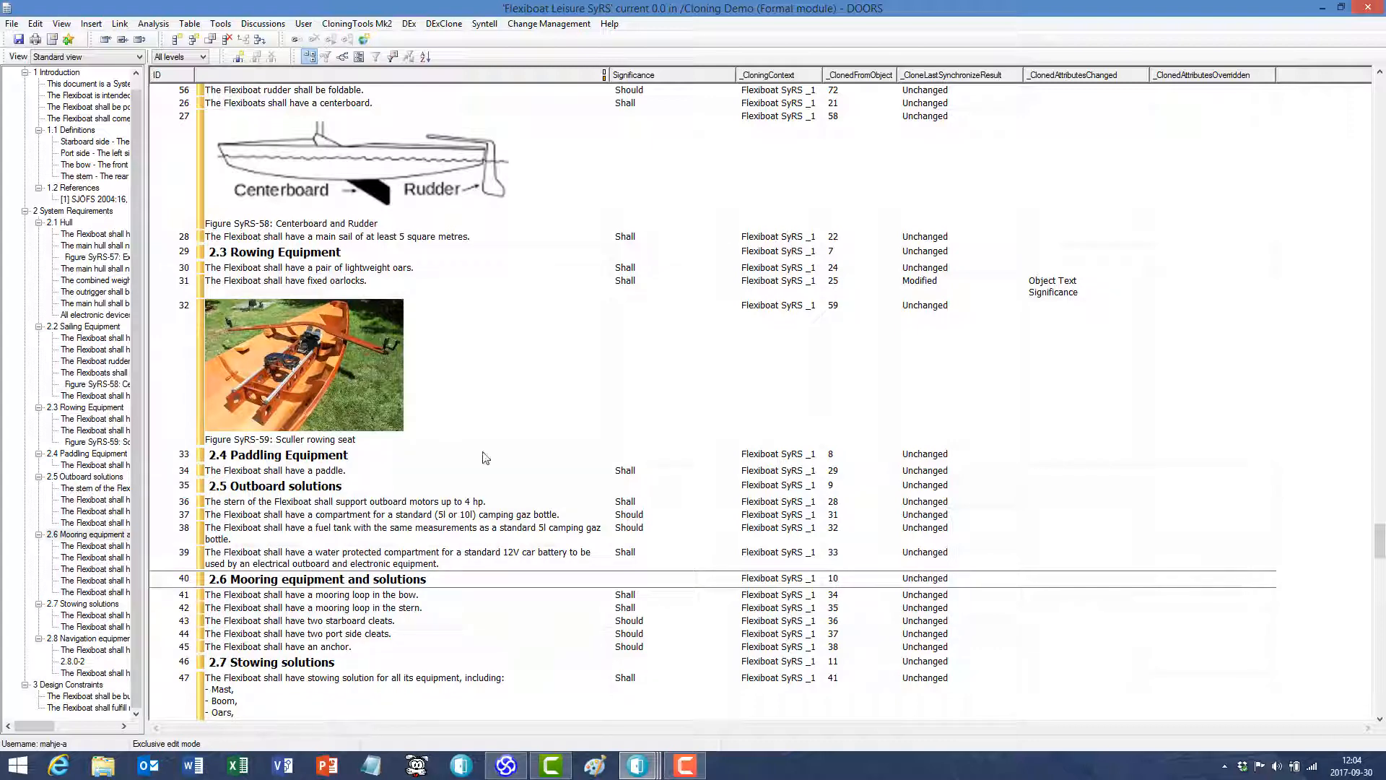
{"action": "left_click", "coordinate": [444, 24]}
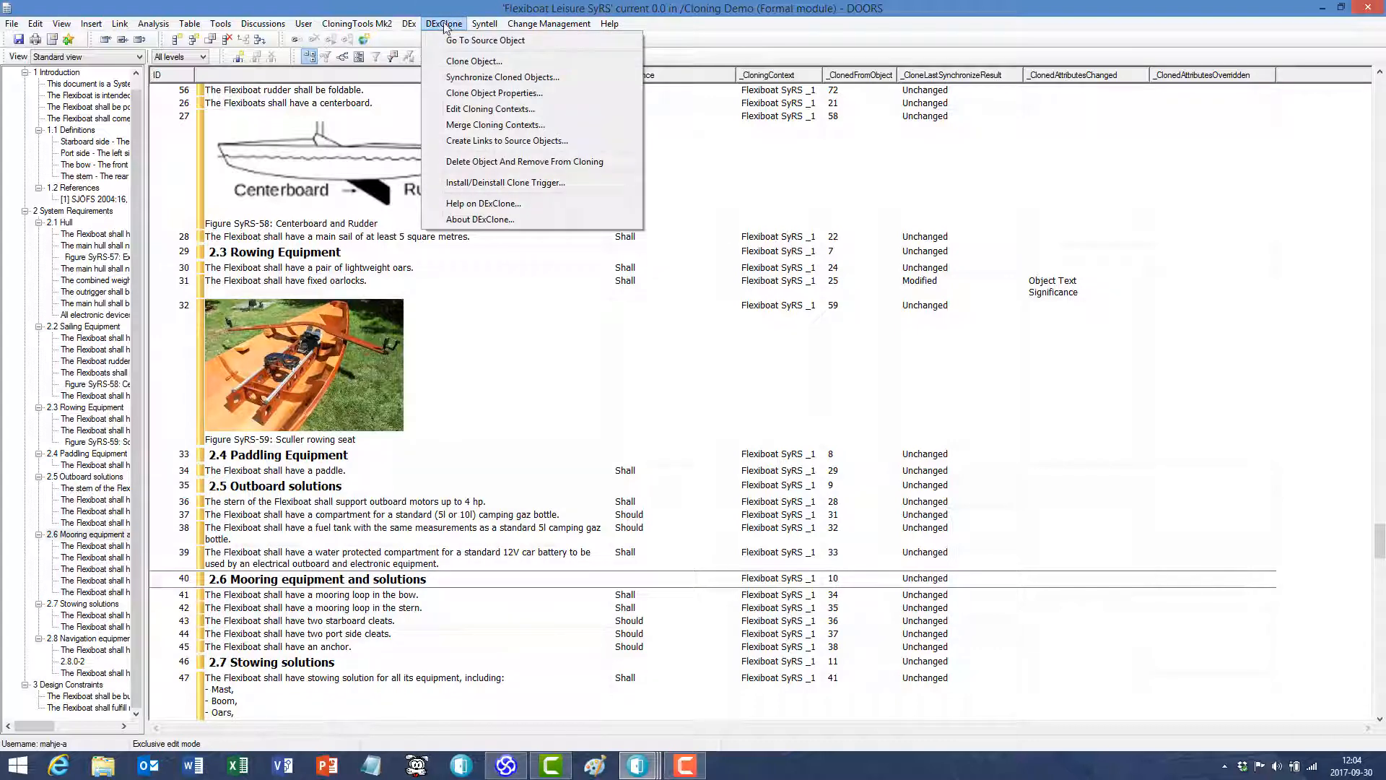
{"action": "left_click", "coordinate": [490, 163]}
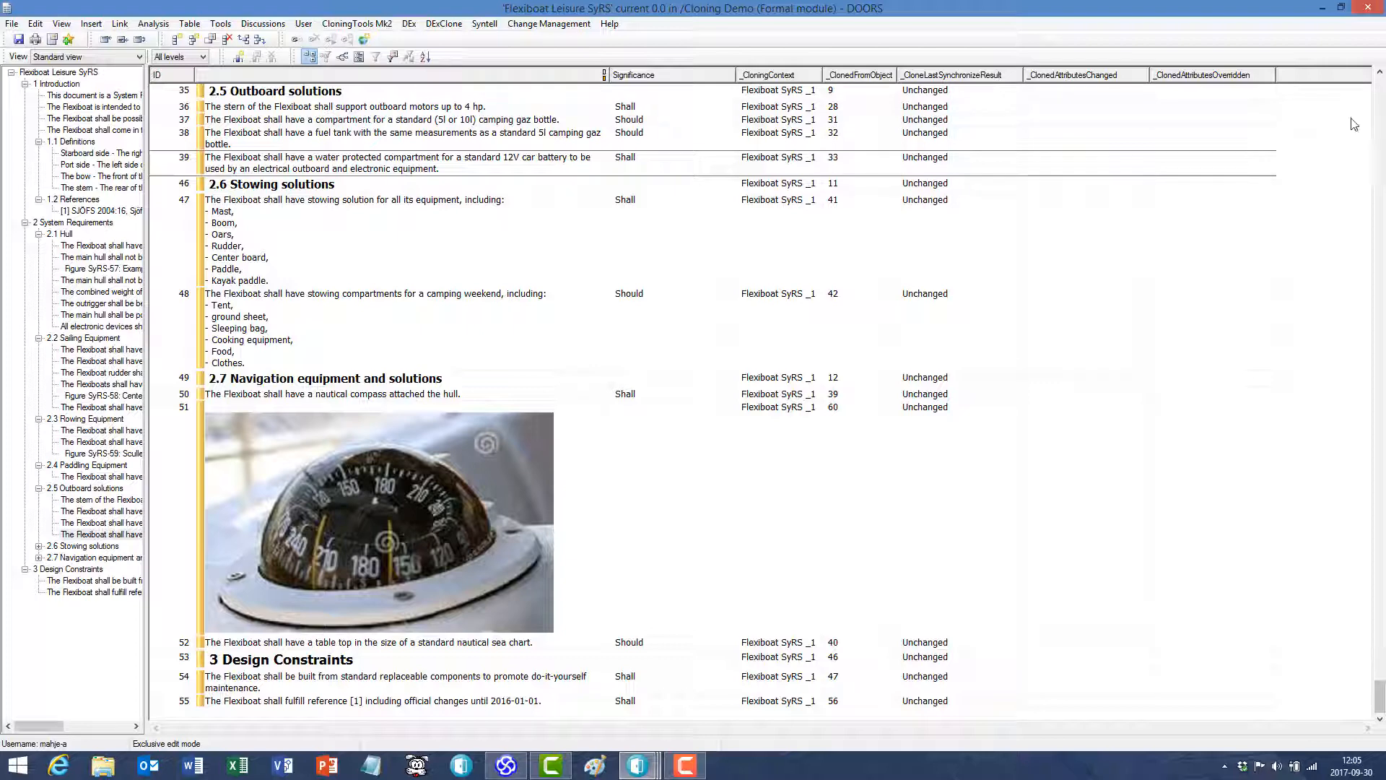
- Open Clone Object Properties for heading 2 System Requirements and select the Mooring equipment and solutions entry among its deleted child objects
{"action": "left_click", "coordinate": [1380, 104]}
{"action": "left_click", "coordinate": [1380, 104]}
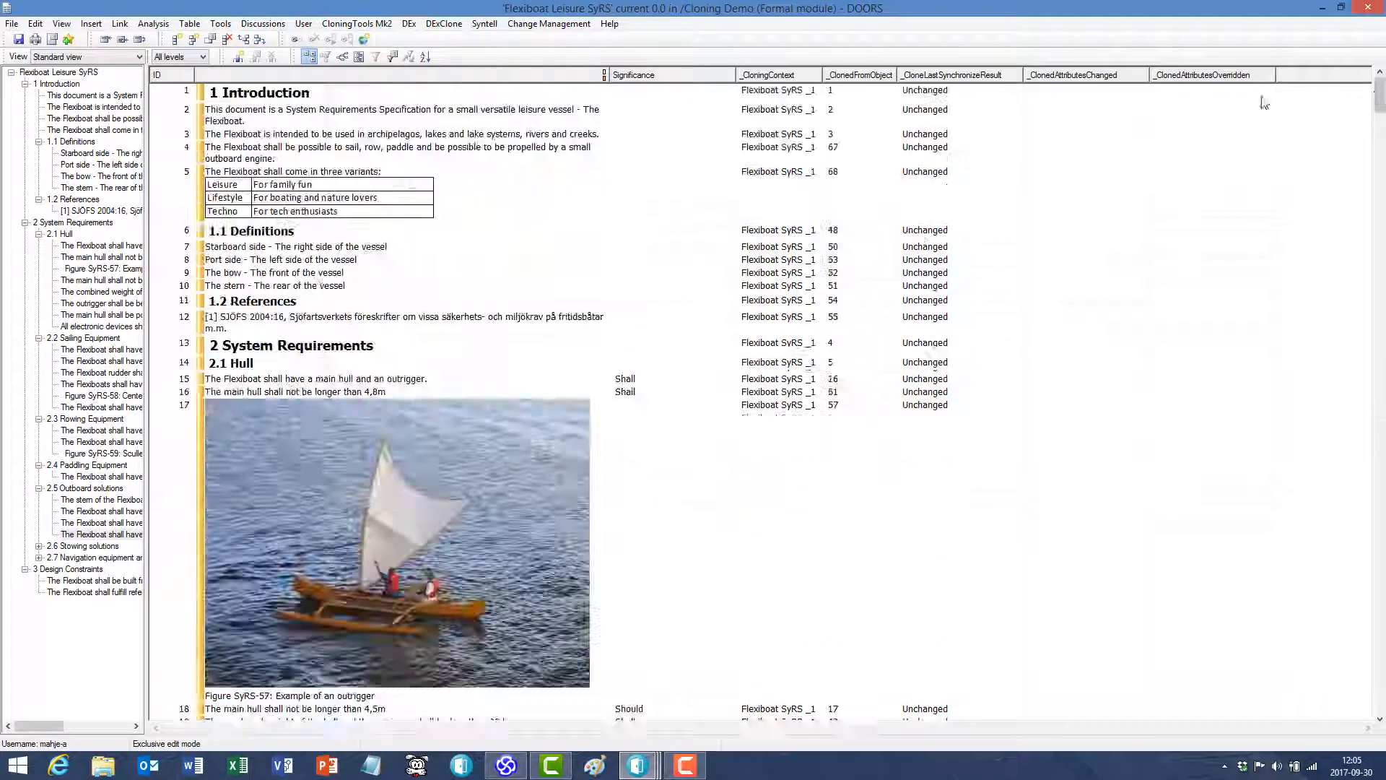
{"action": "left_click", "coordinate": [331, 348]}
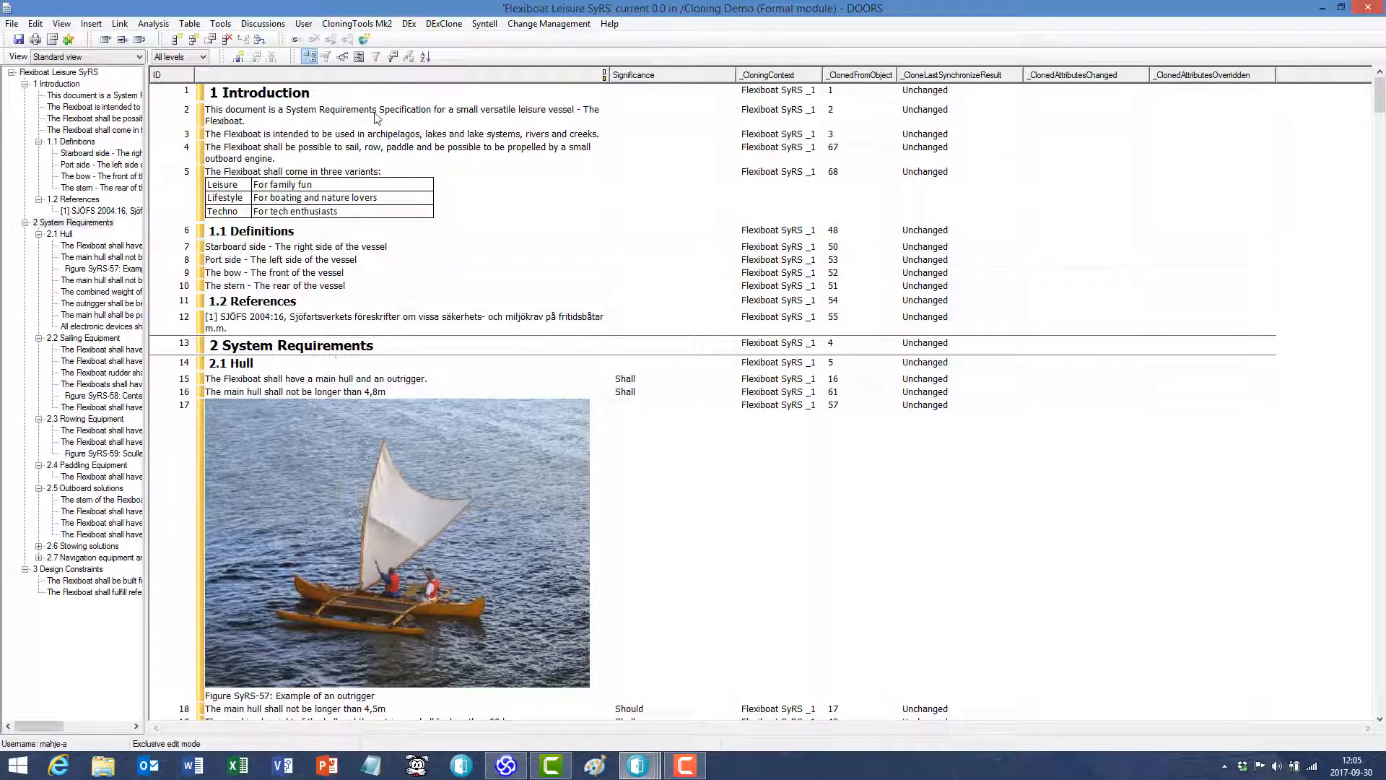
{"action": "left_click", "coordinate": [443, 25]}
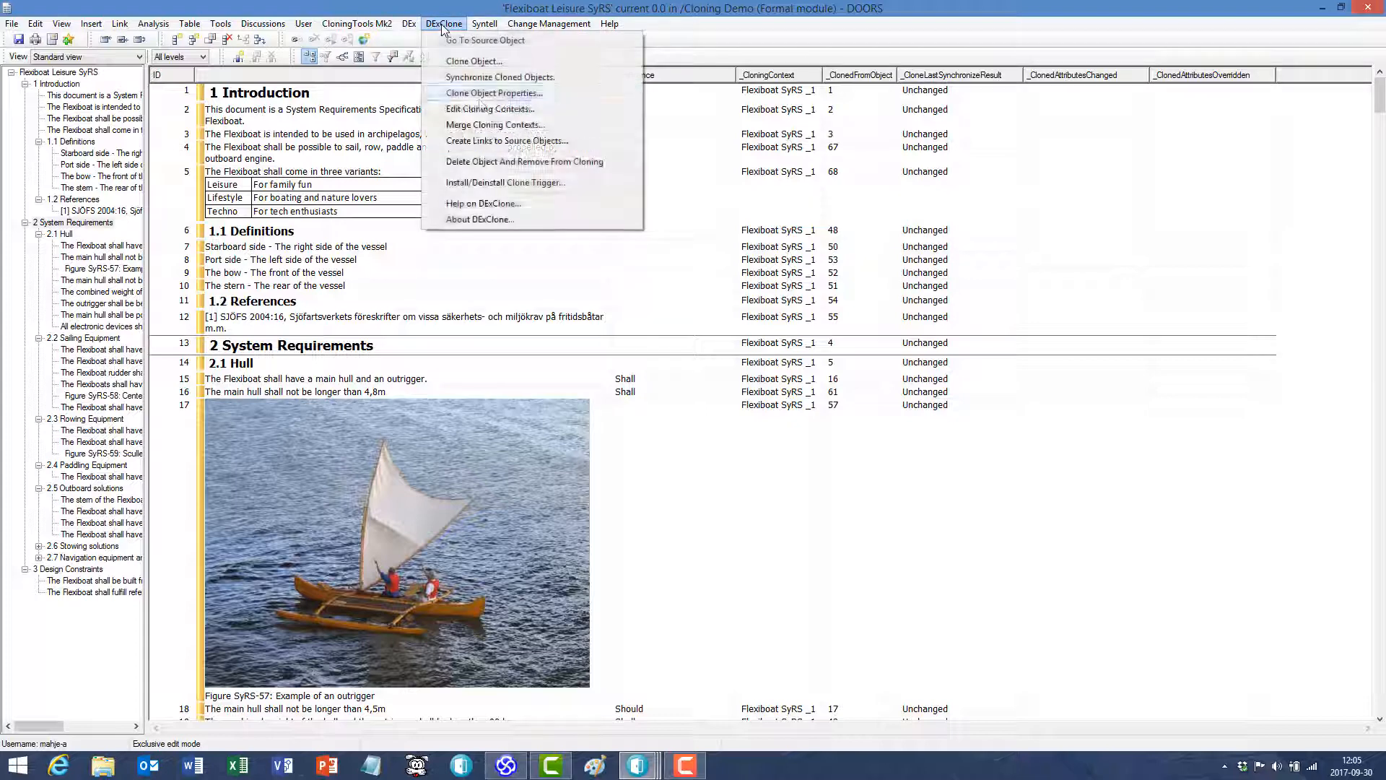
{"action": "left_click", "coordinate": [486, 95]}
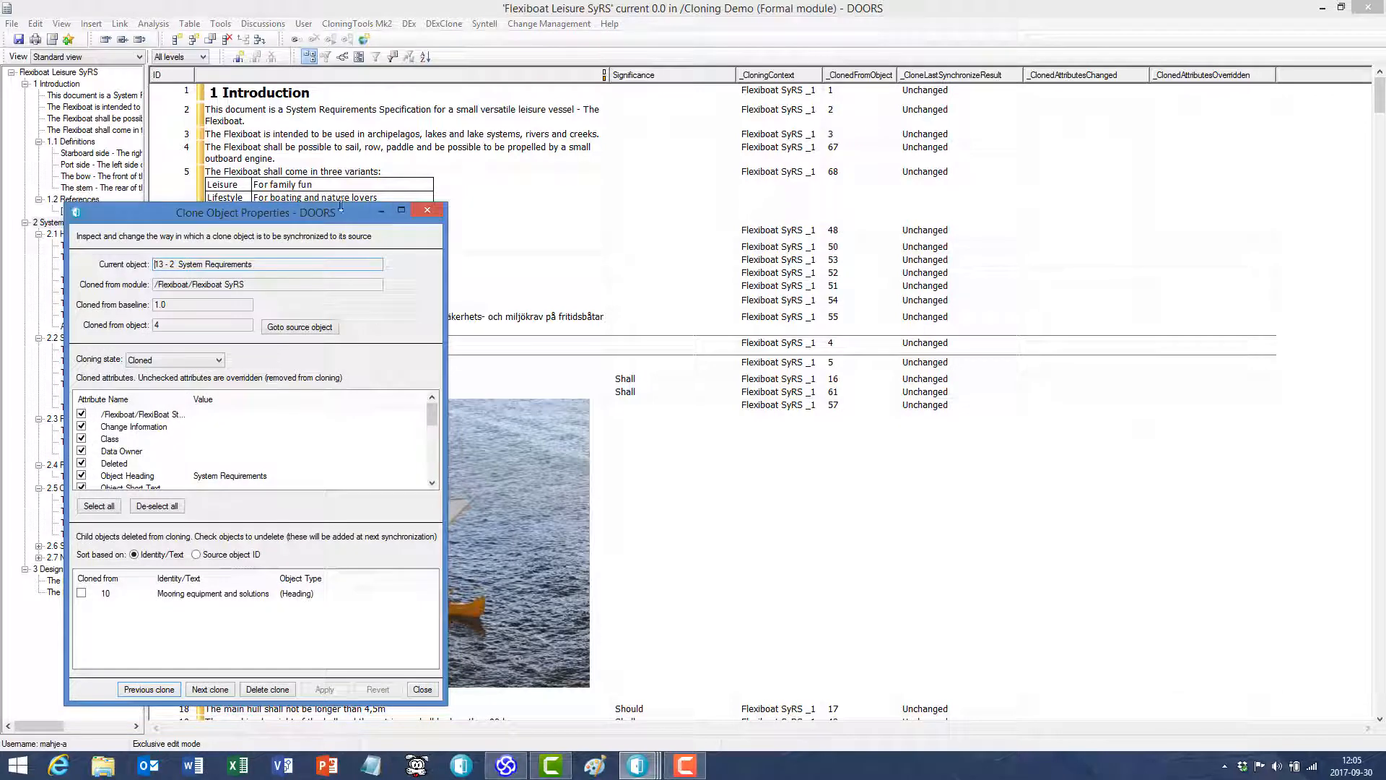
{"action": "left_click_drag", "start_coordinate": [404, 208], "coordinate": [705, 123]}
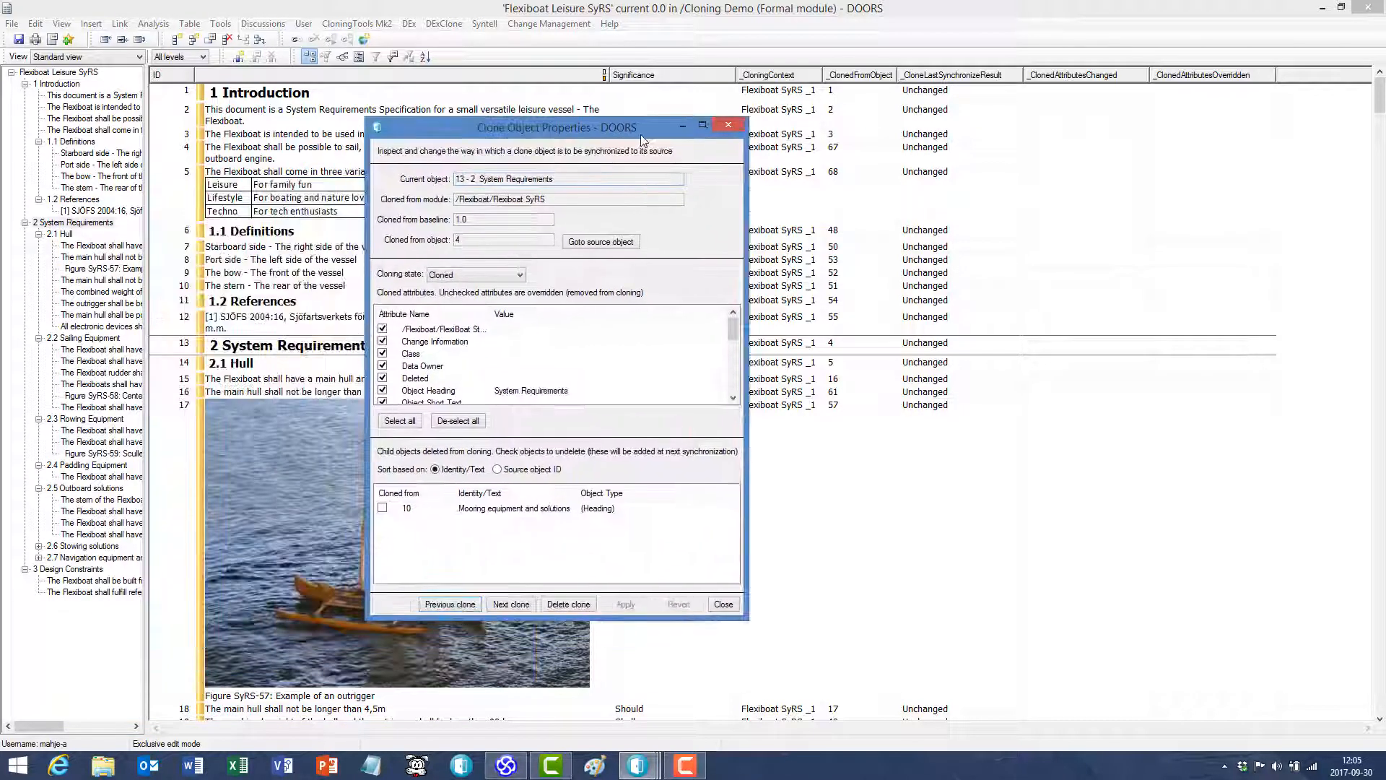
{"action": "left_click", "coordinate": [500, 510]}
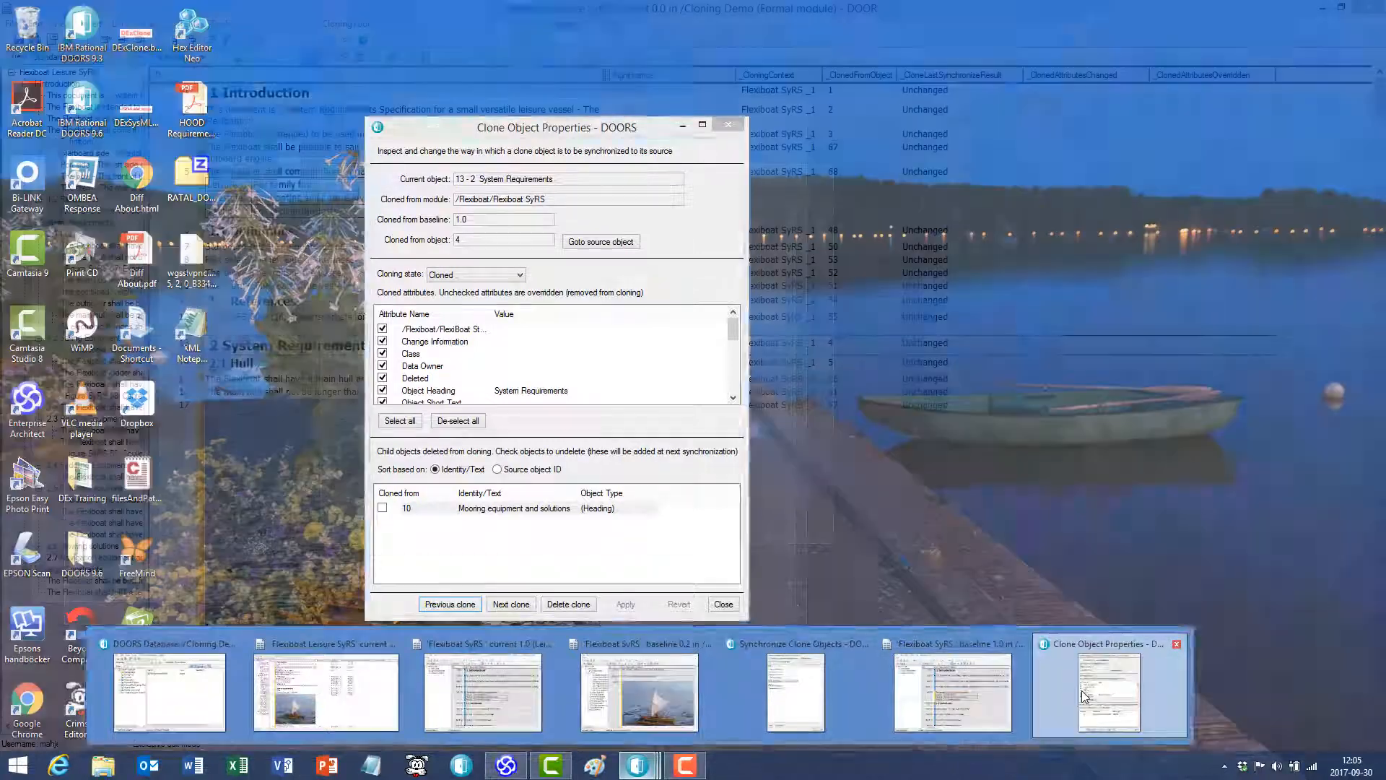
- Place the Synchronize Clone Objects and Clone Object Properties windows side by side, clear the old report and run the synchronization again
{"action": "left_click", "coordinate": [1084, 698]}
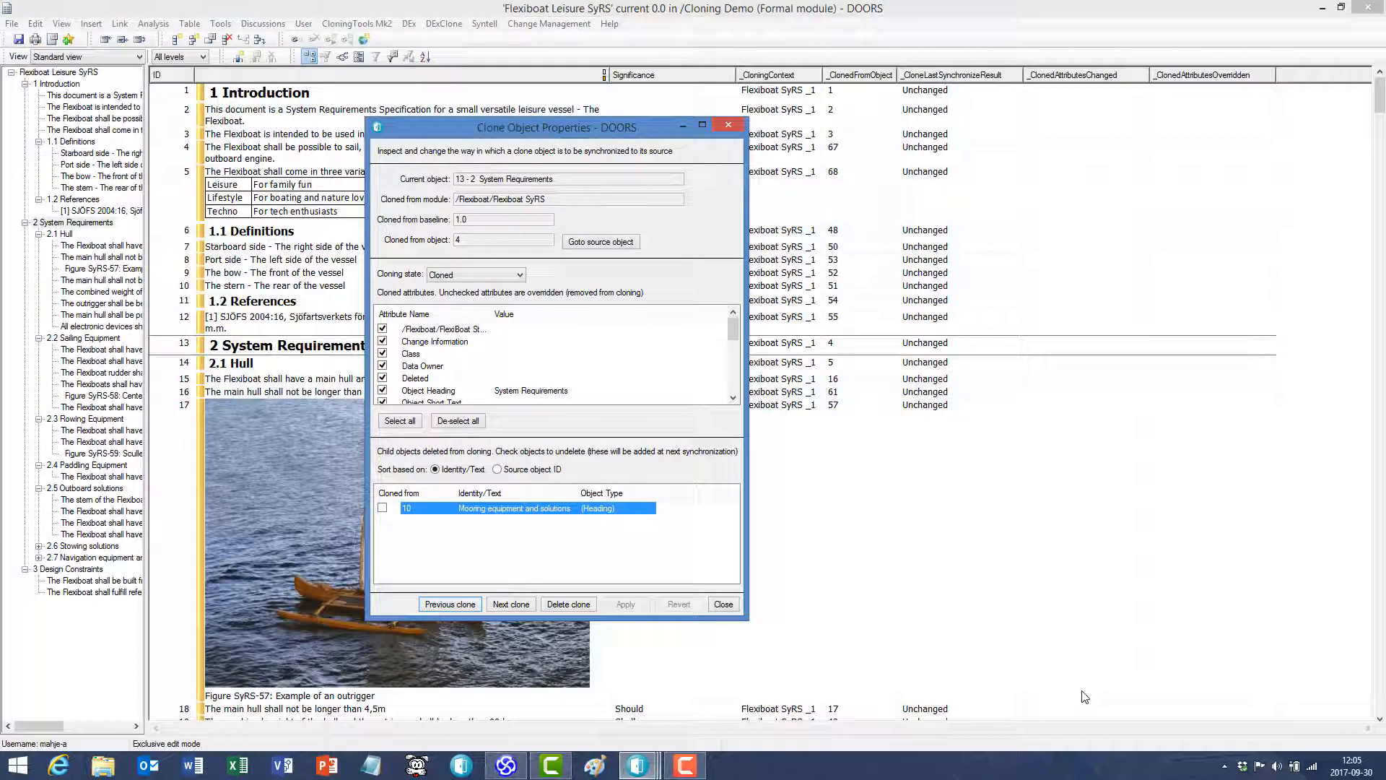
{"action": "left_click", "coordinate": [638, 765]}
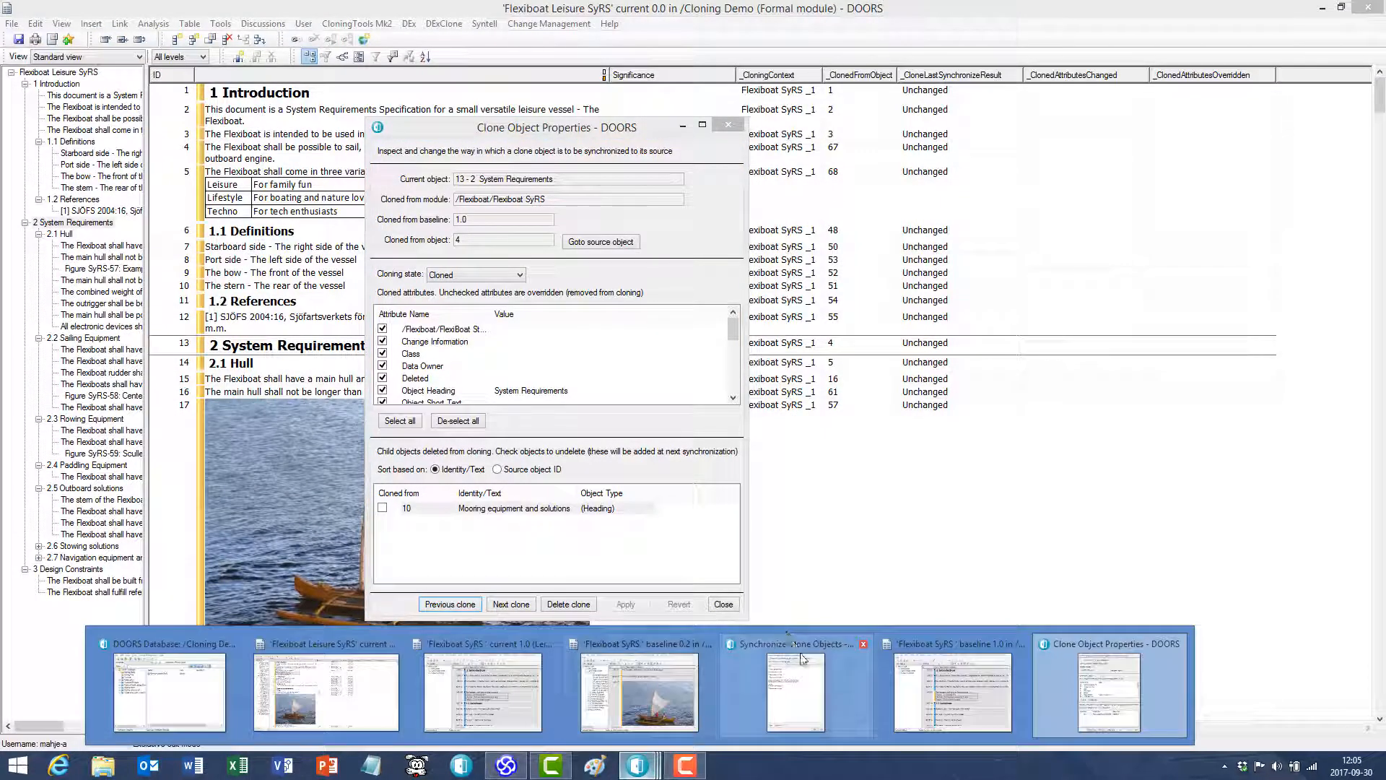
{"action": "left_click", "coordinate": [801, 658]}
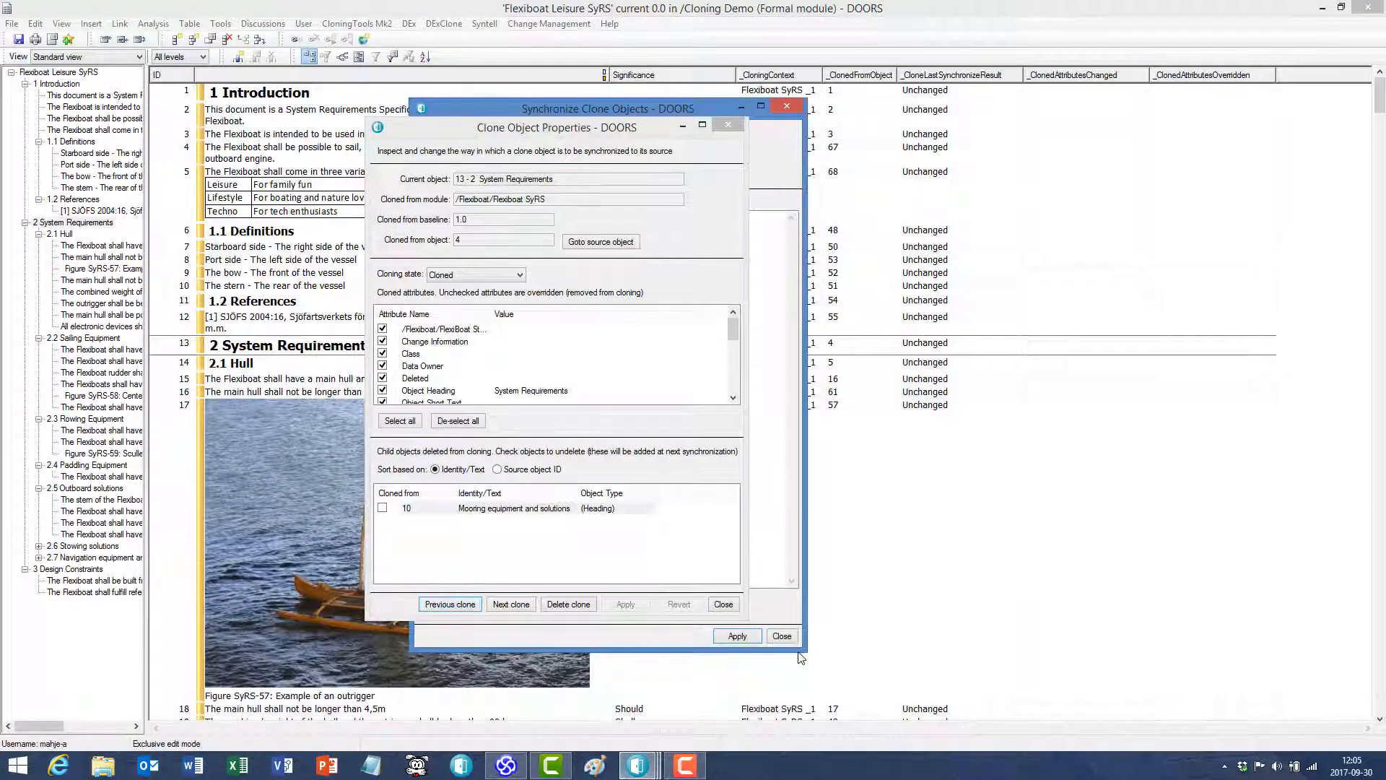
{"action": "left_click", "coordinate": [640, 767]}
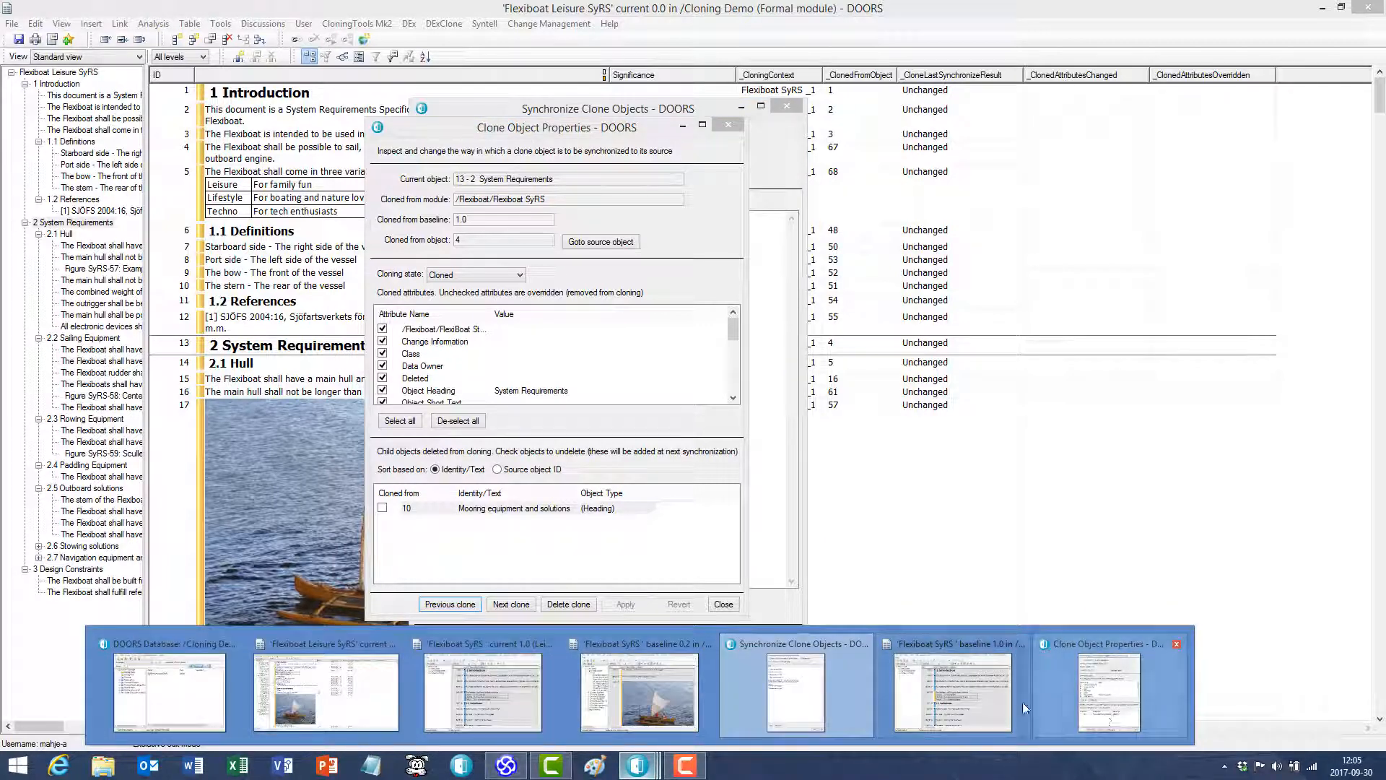
{"action": "left_click", "coordinate": [826, 688]}
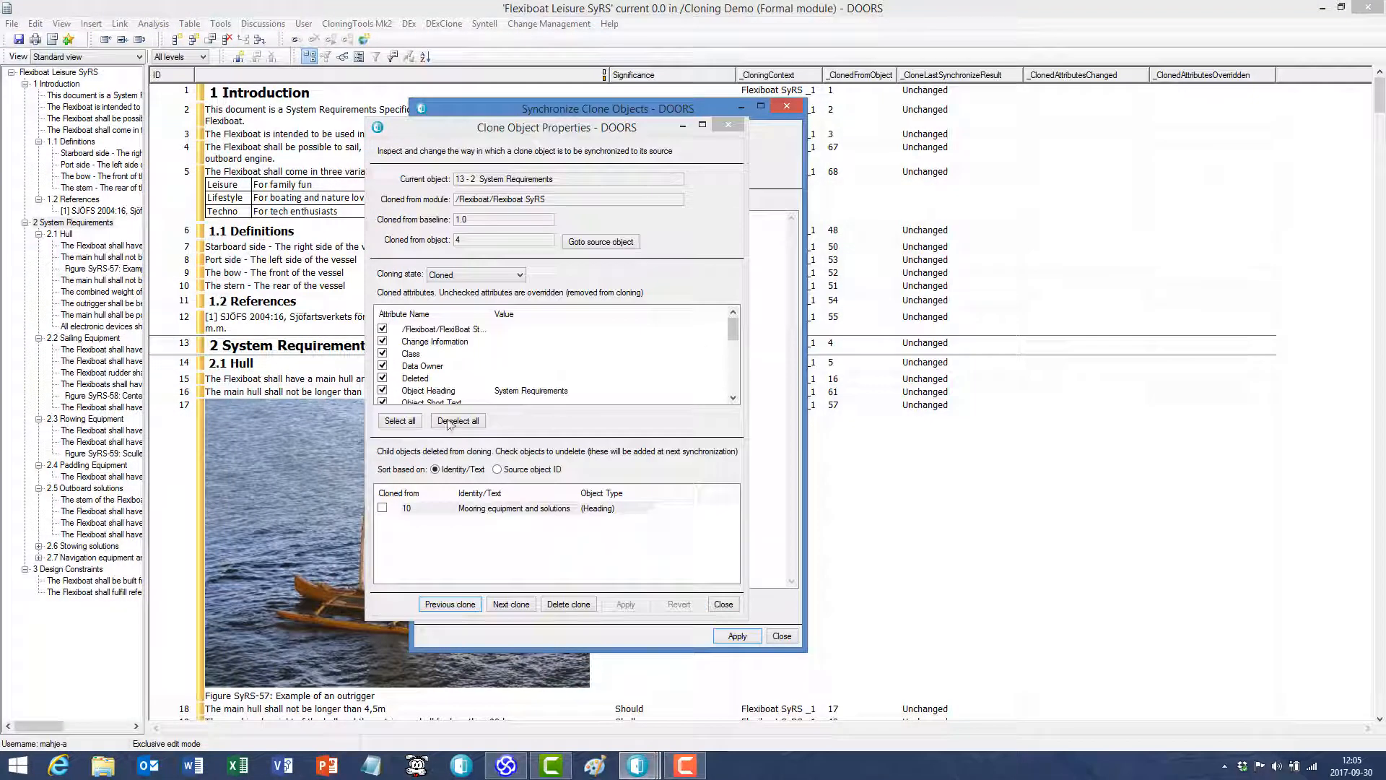
{"action": "left_click", "coordinate": [612, 160]}
{"action": "mouse_move", "coordinate": [612, 127]}
{"action": "left_mouse_down"}
{"action": "mouse_move", "coordinate": [933, 105]}
{"action": "mouse_move", "coordinate": [950, 138]}
{"action": "left_mouse_up"}
{"action": "left_click_drag", "start_coordinate": [560, 112], "coordinate": [388, 94]}
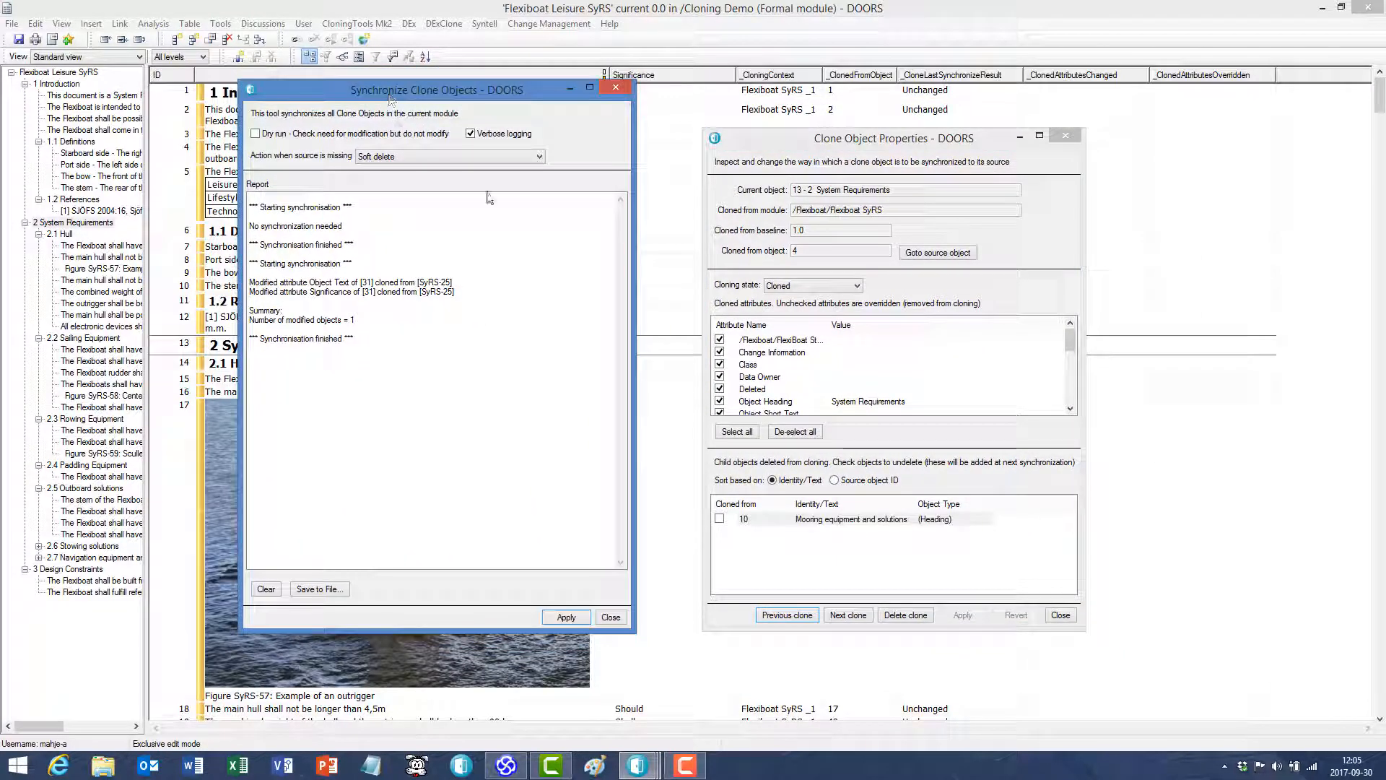
{"action": "left_click", "coordinate": [267, 589]}
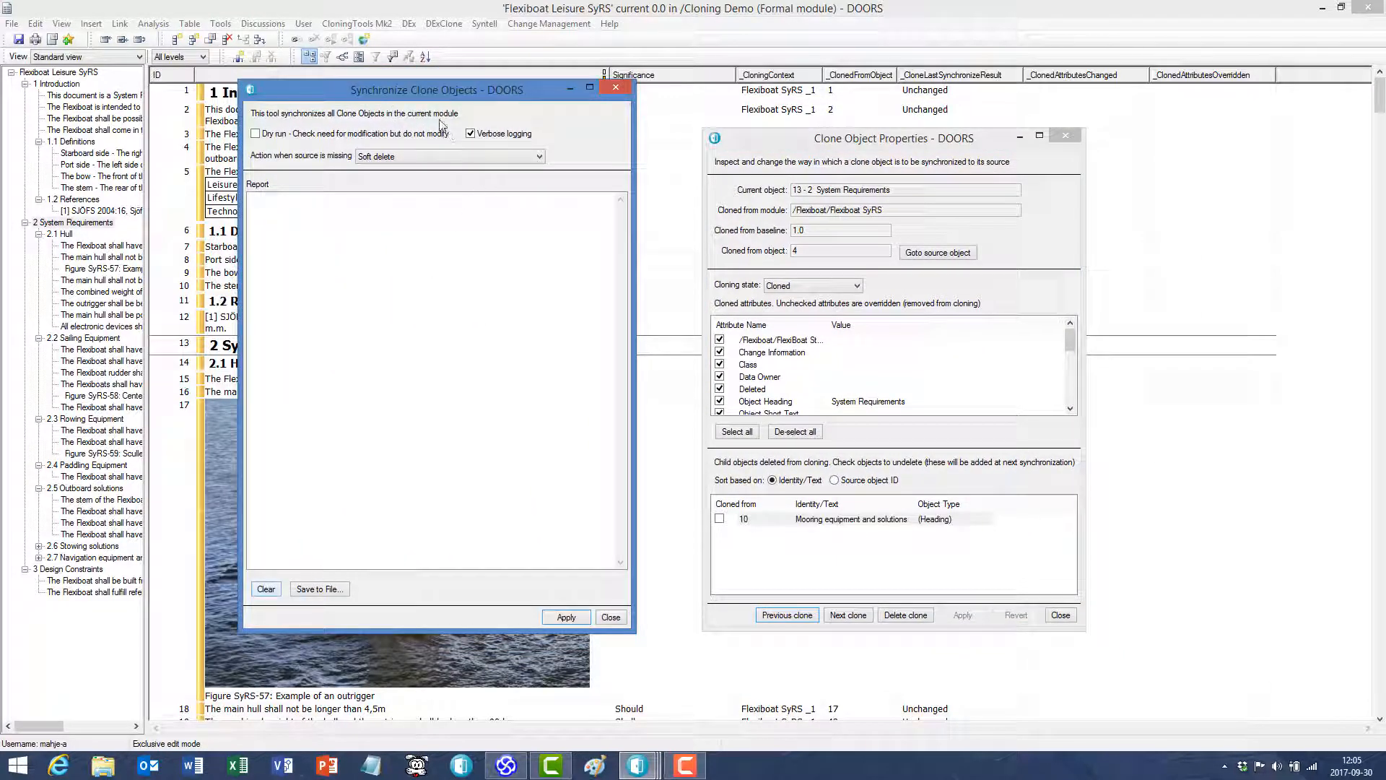
{"action": "left_click", "coordinate": [567, 617]}
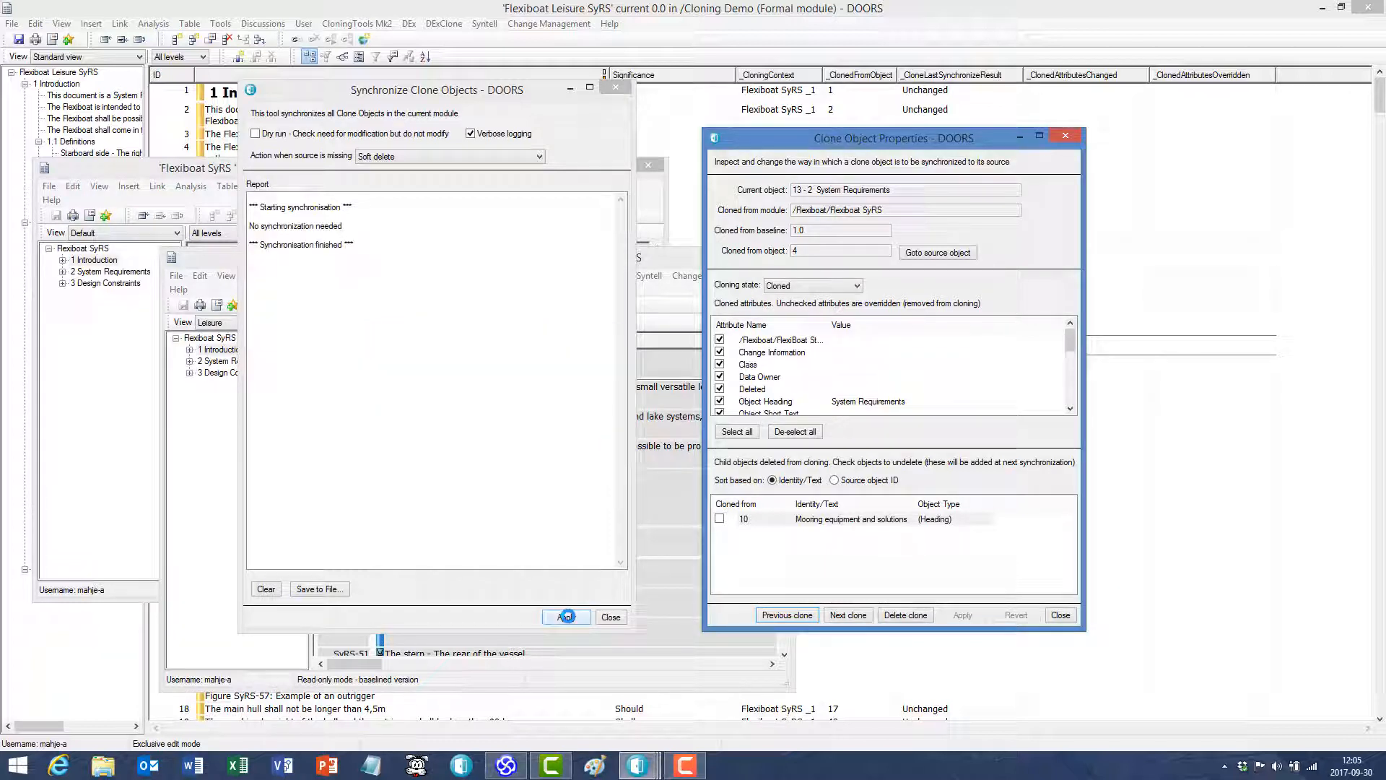
- Mark the deleted Mooring equipment and solutions child heading for undeletion under System Requirements and apply the change
{"action": "left_click", "coordinate": [720, 520]}
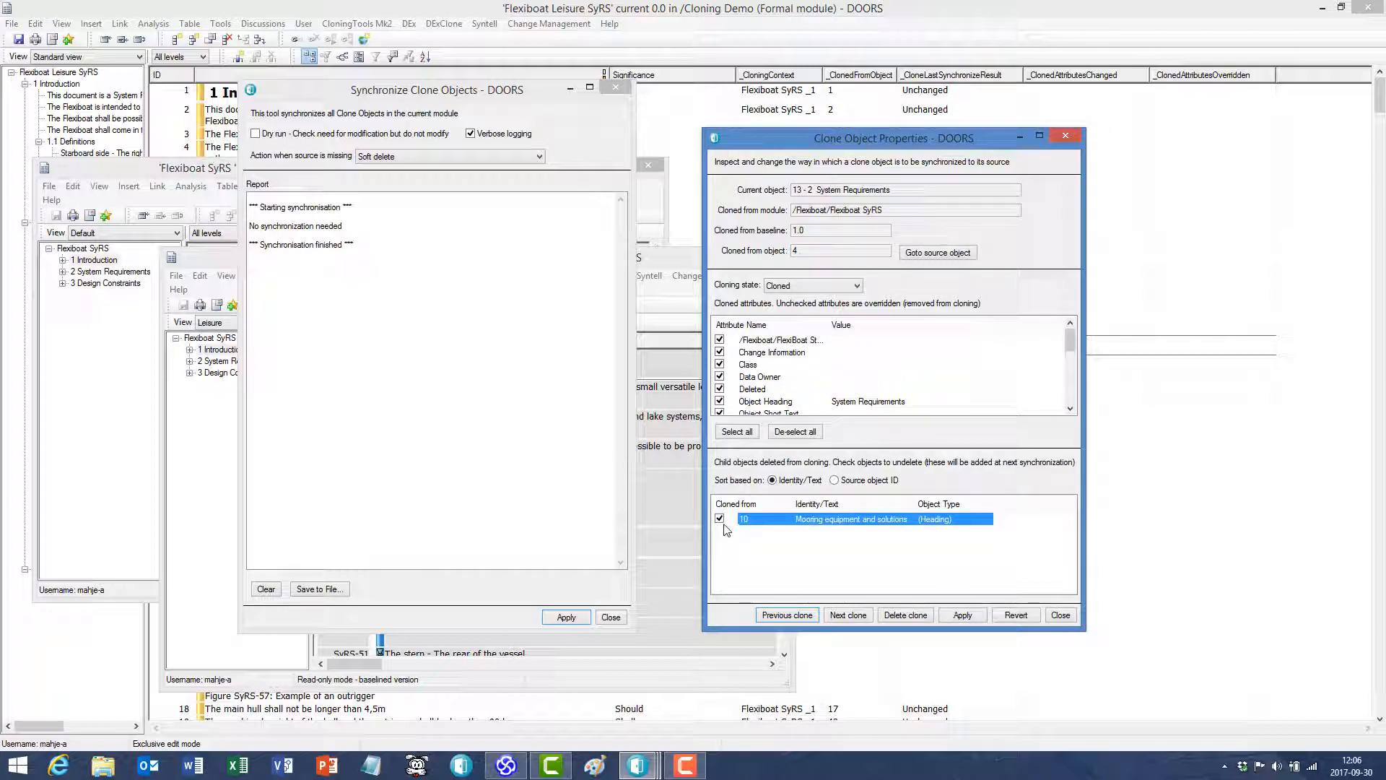
{"action": "left_click", "coordinate": [964, 615]}
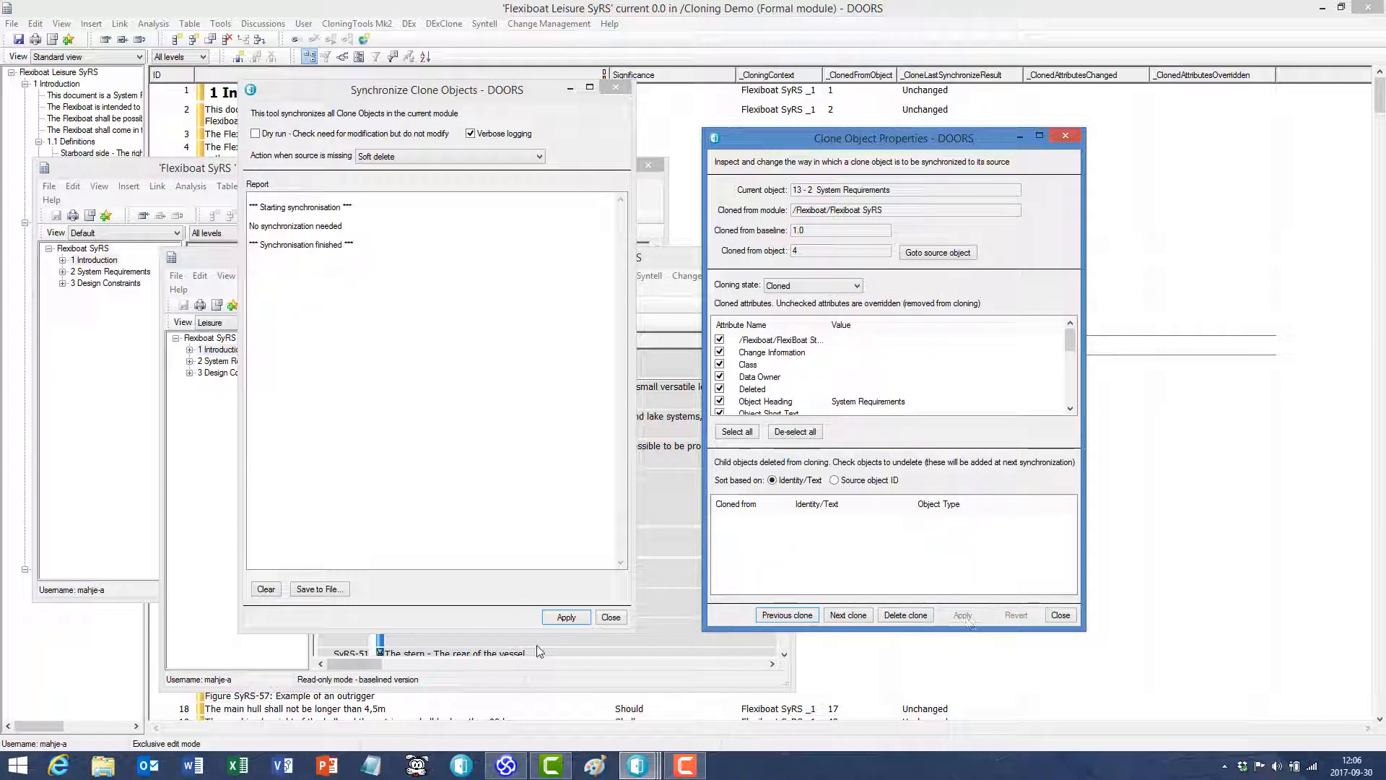
- Synchronize the clone objects to bring back the undeleted Mooring equipment and solutions section, close the cloning windows and save the module
{"action": "left_click", "coordinate": [566, 617]}
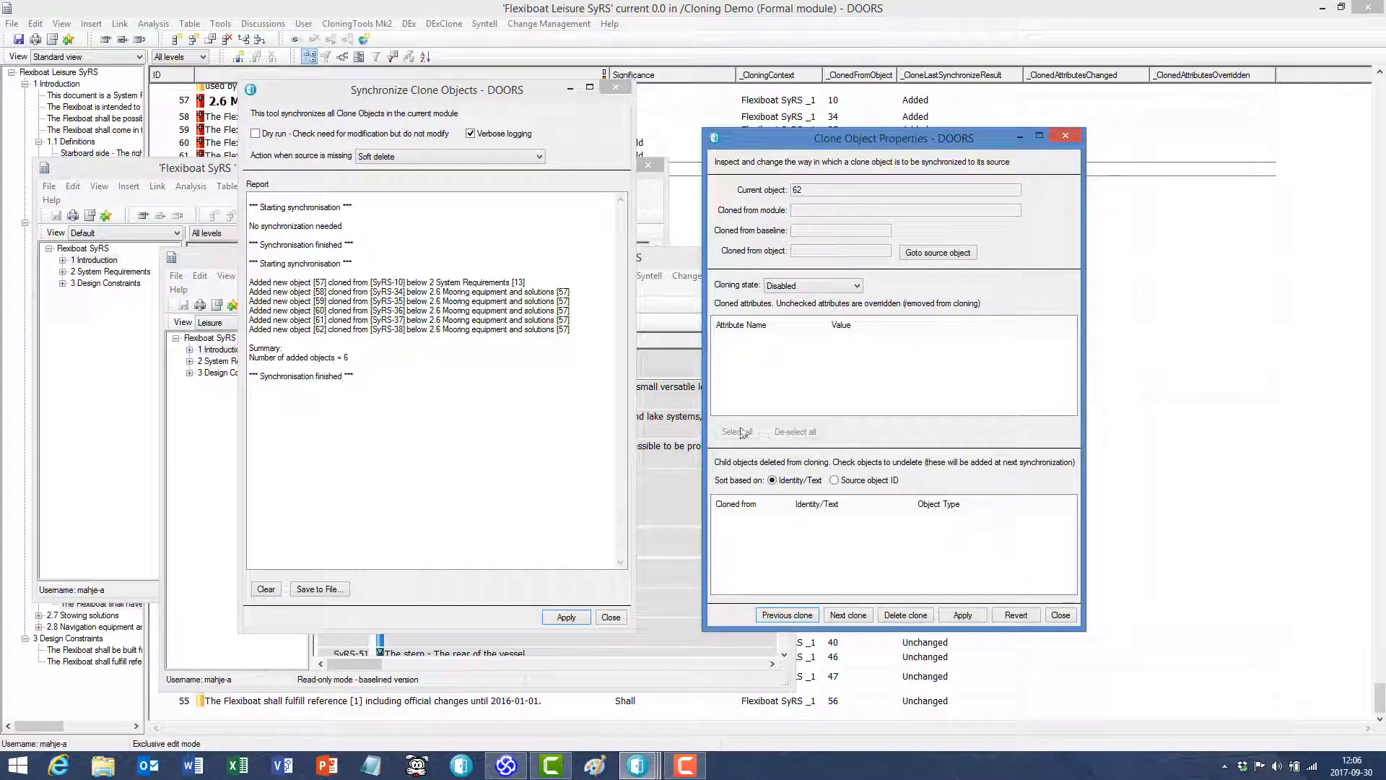
{"action": "left_click", "coordinate": [225, 103]}
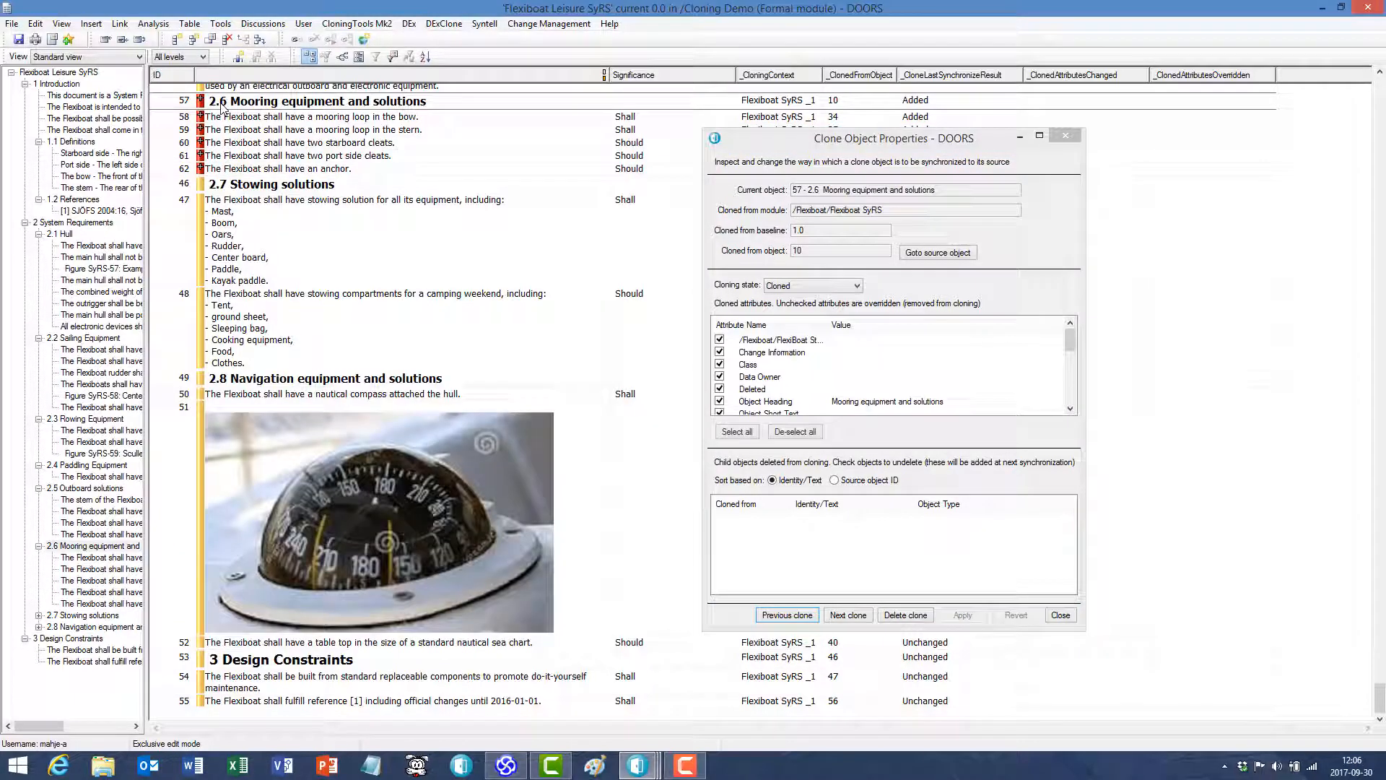
{"action": "left_click", "coordinate": [1069, 135]}
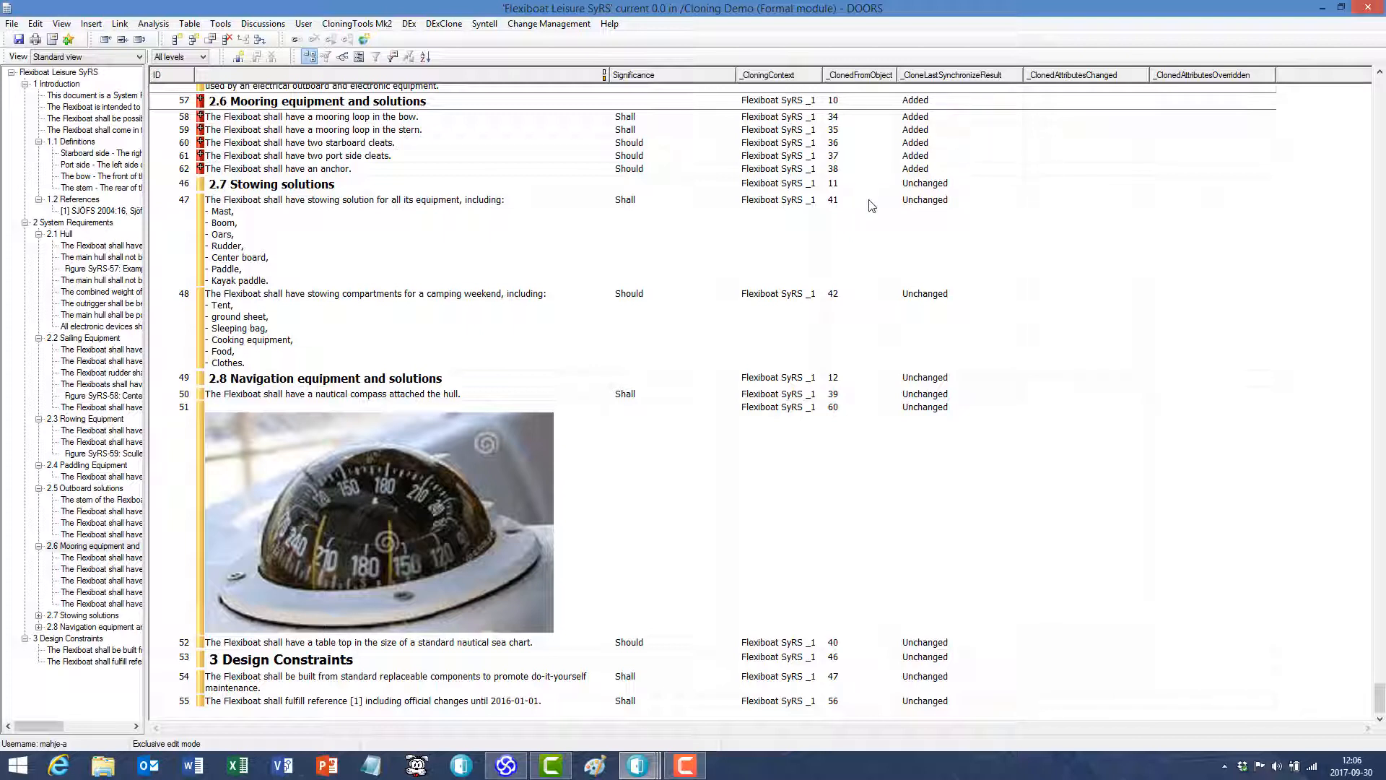
{"action": "left_click", "coordinate": [19, 40]}
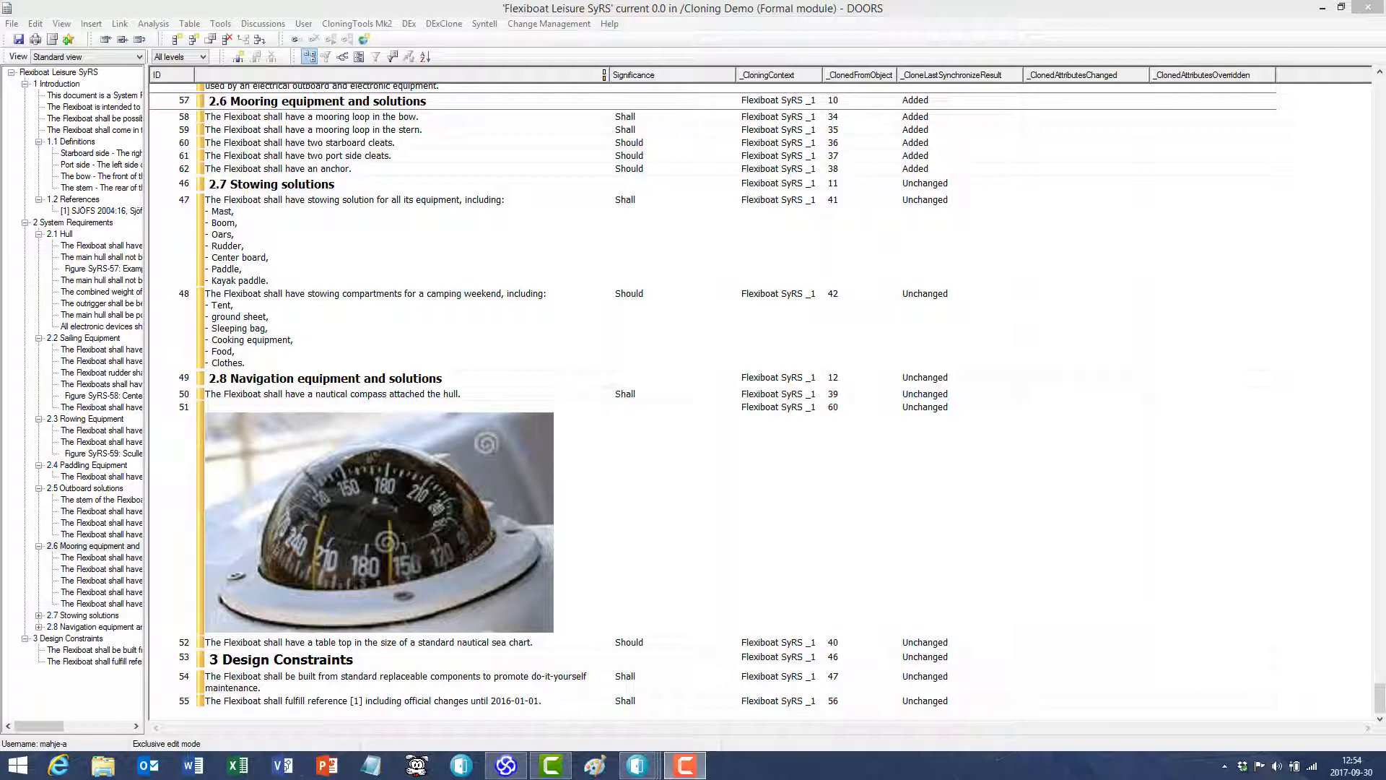
- Open the _CloningHistory attribute in the Flexiboat Leisure SyRS module properties and examine its logged cloning and synchronization events
{"action": "left_click", "coordinate": [52, 41]}
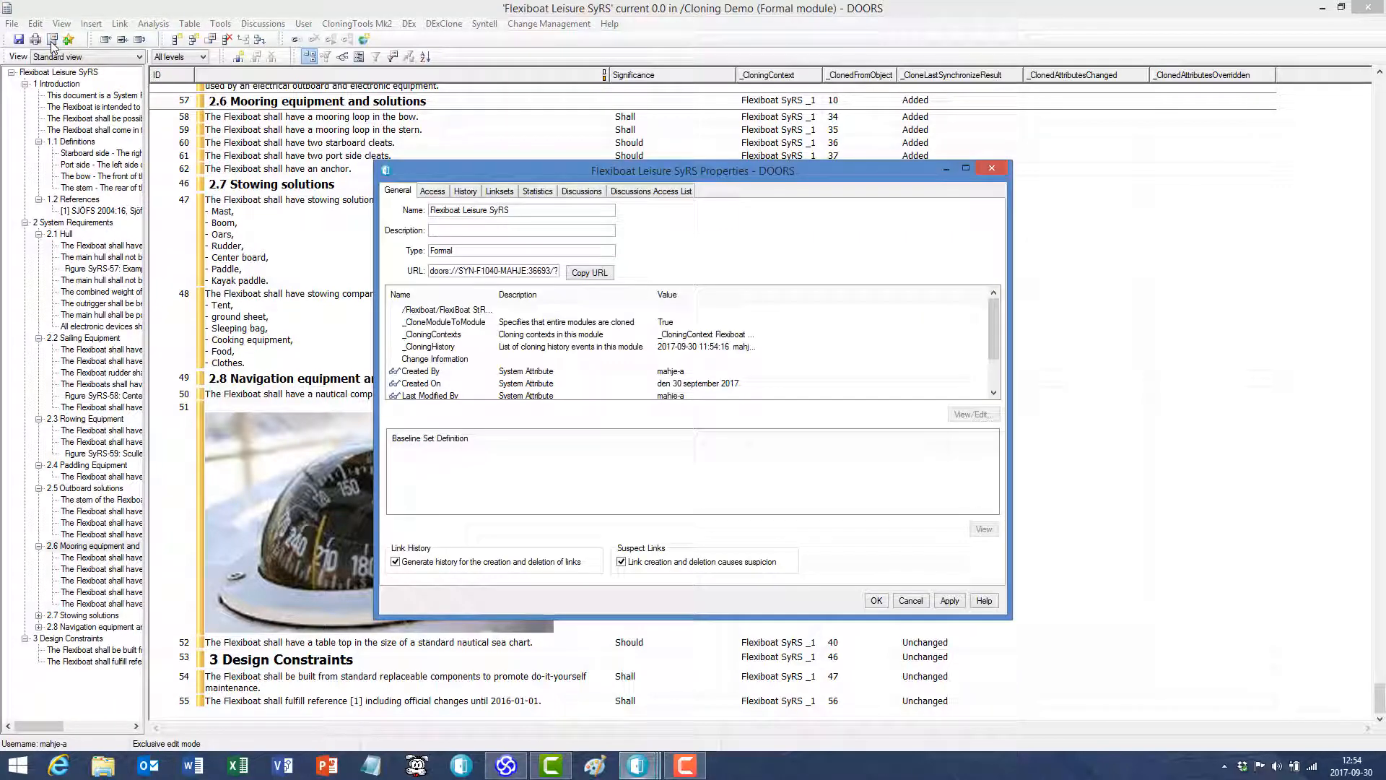
{"action": "double_click", "coordinate": [446, 345]}
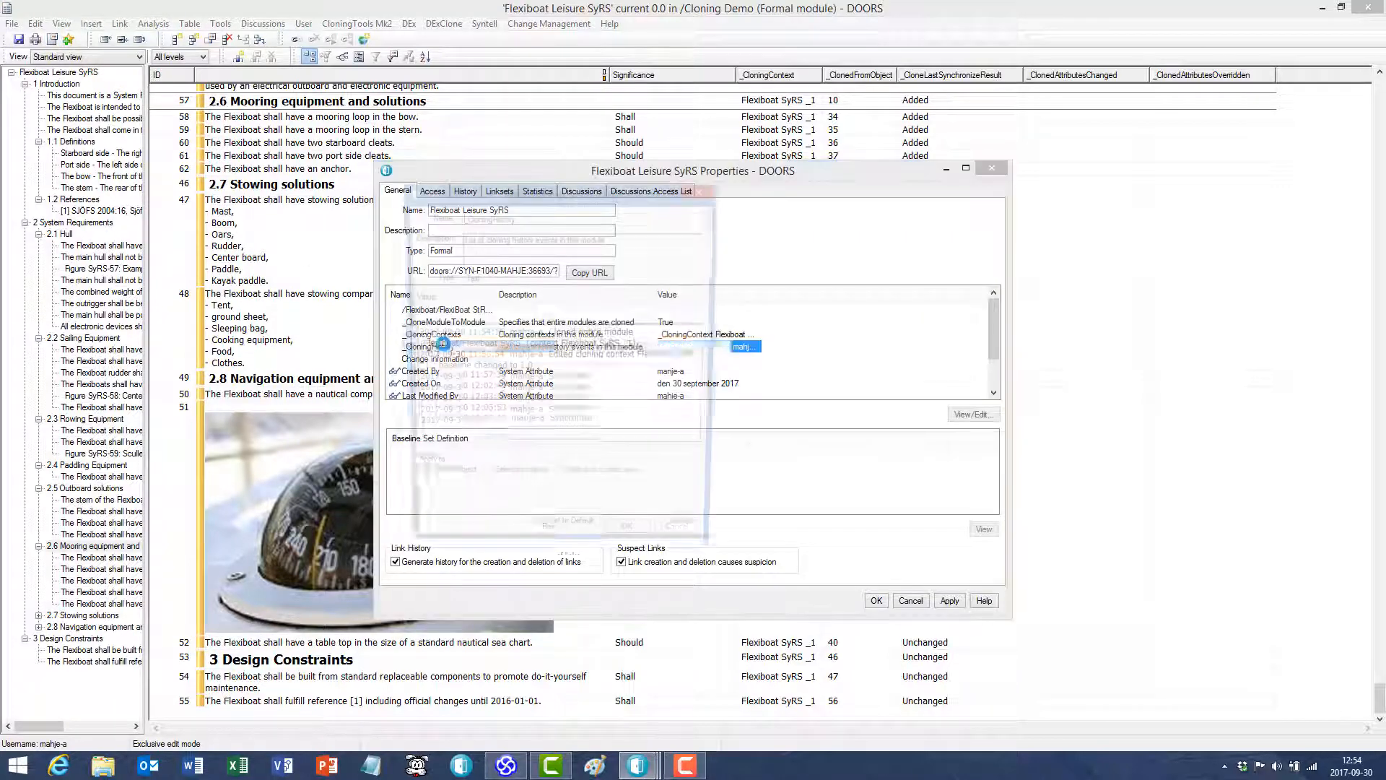
{"action": "left_click_drag", "start_coordinate": [718, 425], "coordinate": [999, 433]}
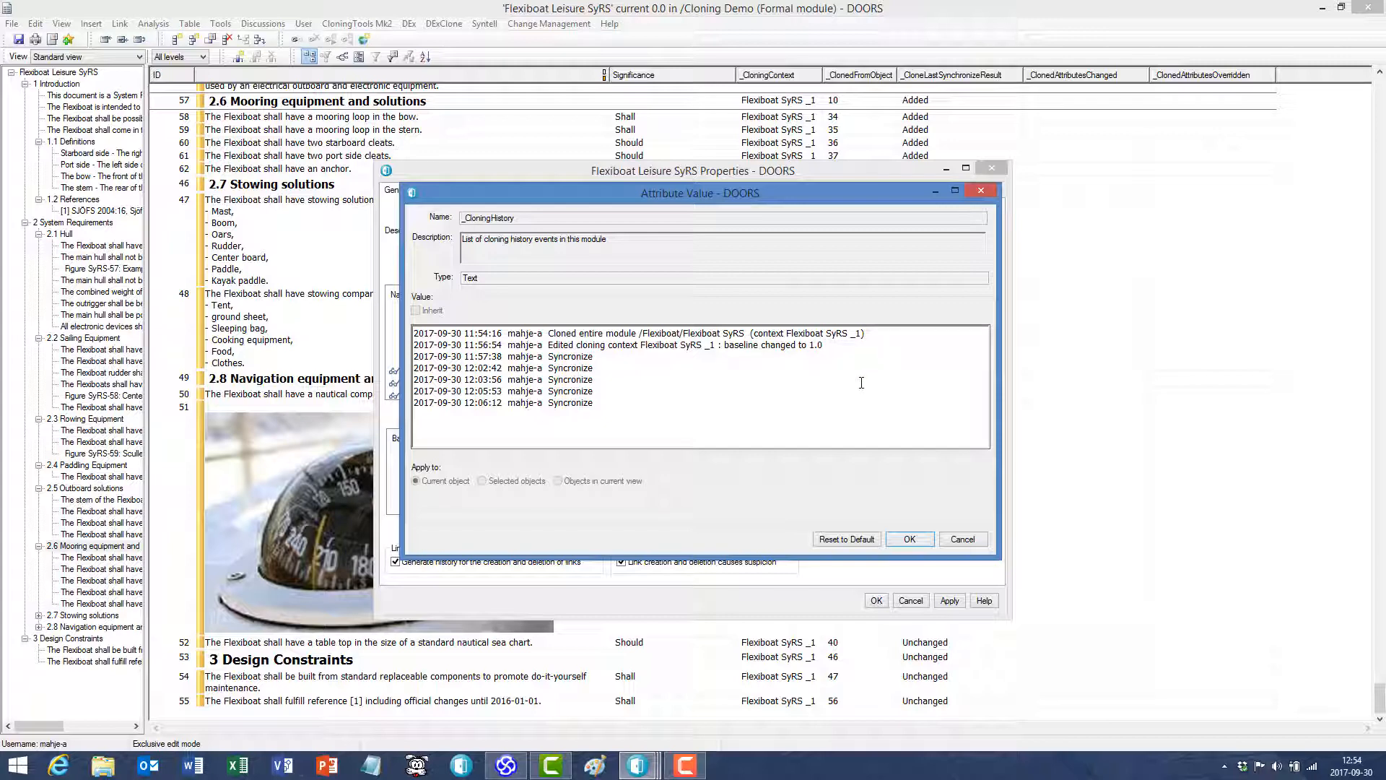
{"action": "left_click", "coordinate": [602, 359]}
{"action": "left_click", "coordinate": [596, 369]}
{"action": "left_click", "coordinate": [603, 382]}
{"action": "left_click", "coordinate": [605, 393]}
{"action": "left_click", "coordinate": [605, 404]}
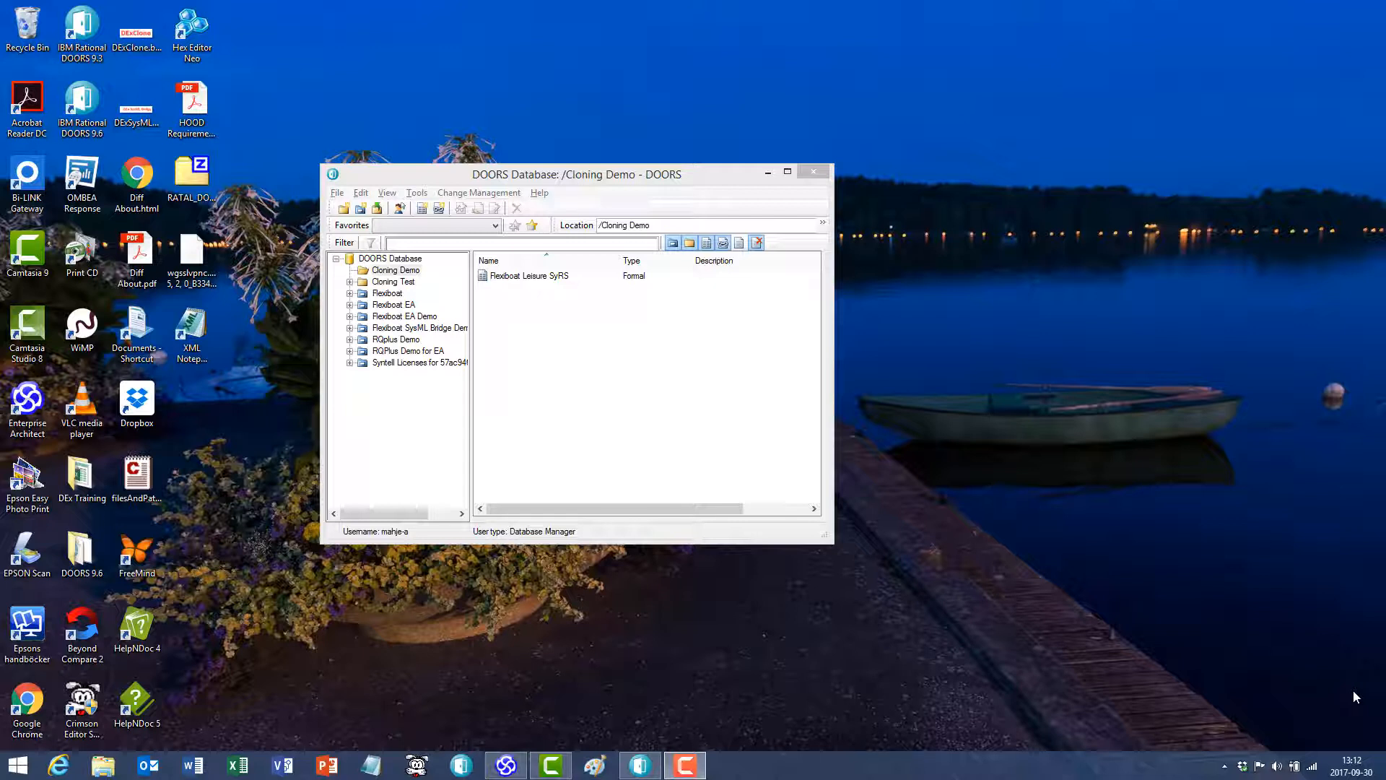
- Create a new formal module named "My clone" in the Cloning Demo folder
{"action": "right_click", "coordinate": [534, 329]}
{"action": "mouse_move", "coordinate": [581, 338]}
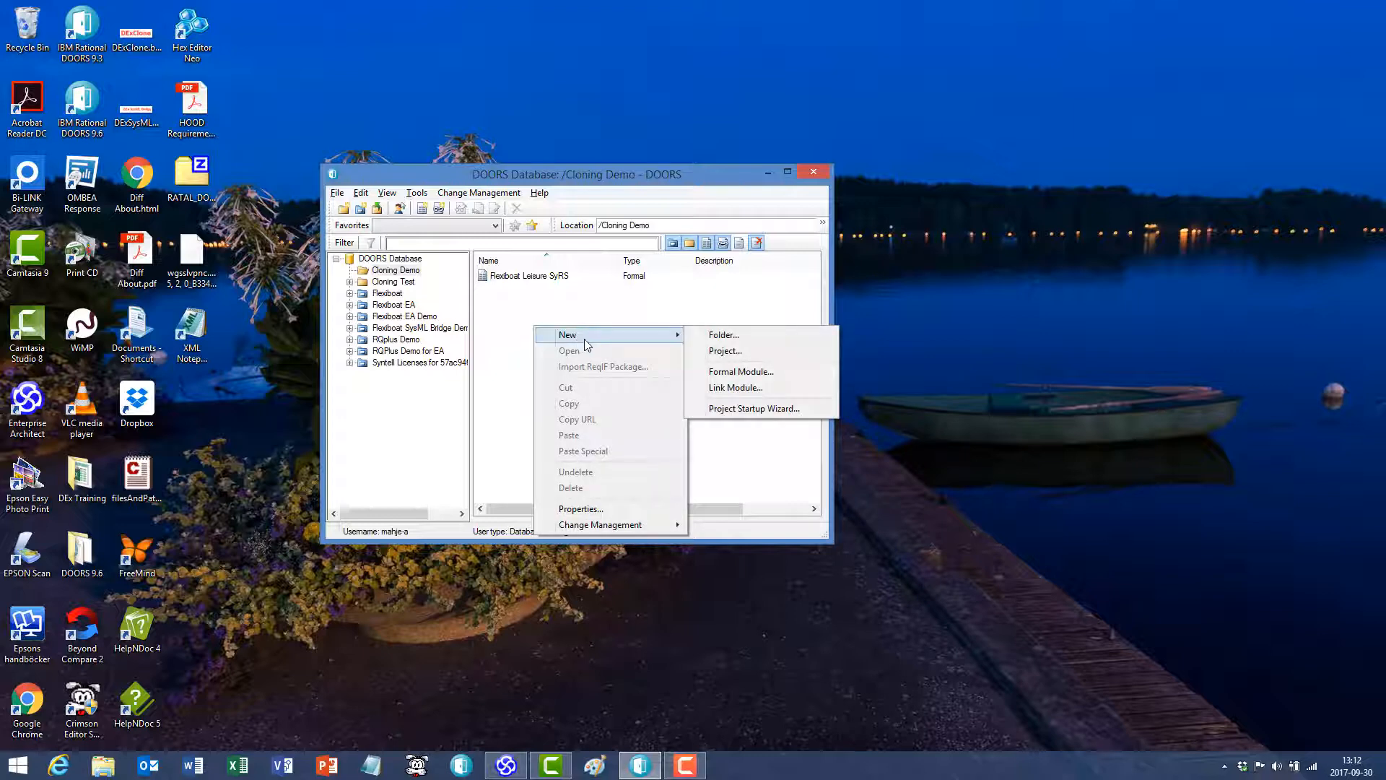
{"action": "left_click", "coordinate": [772, 374]}
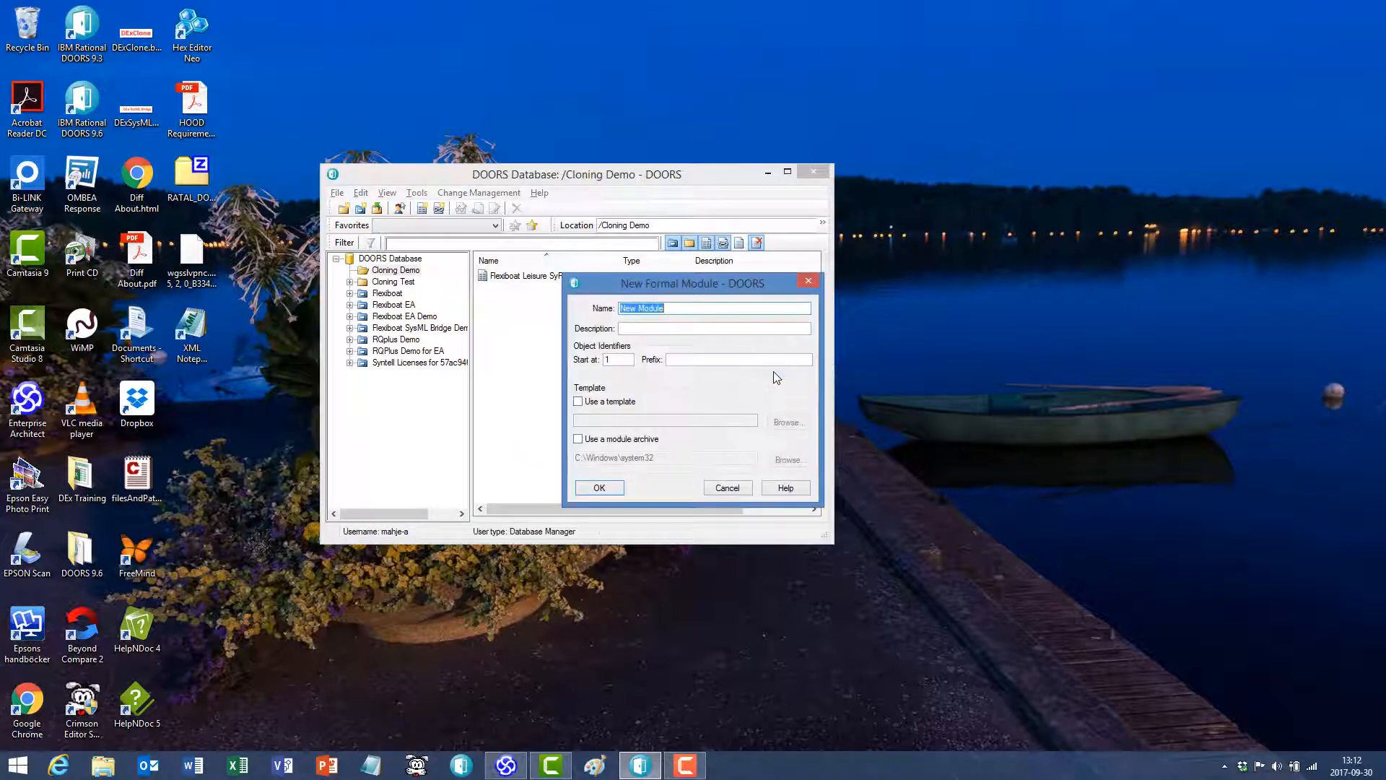
{"action": "type", "text": "My clone"}
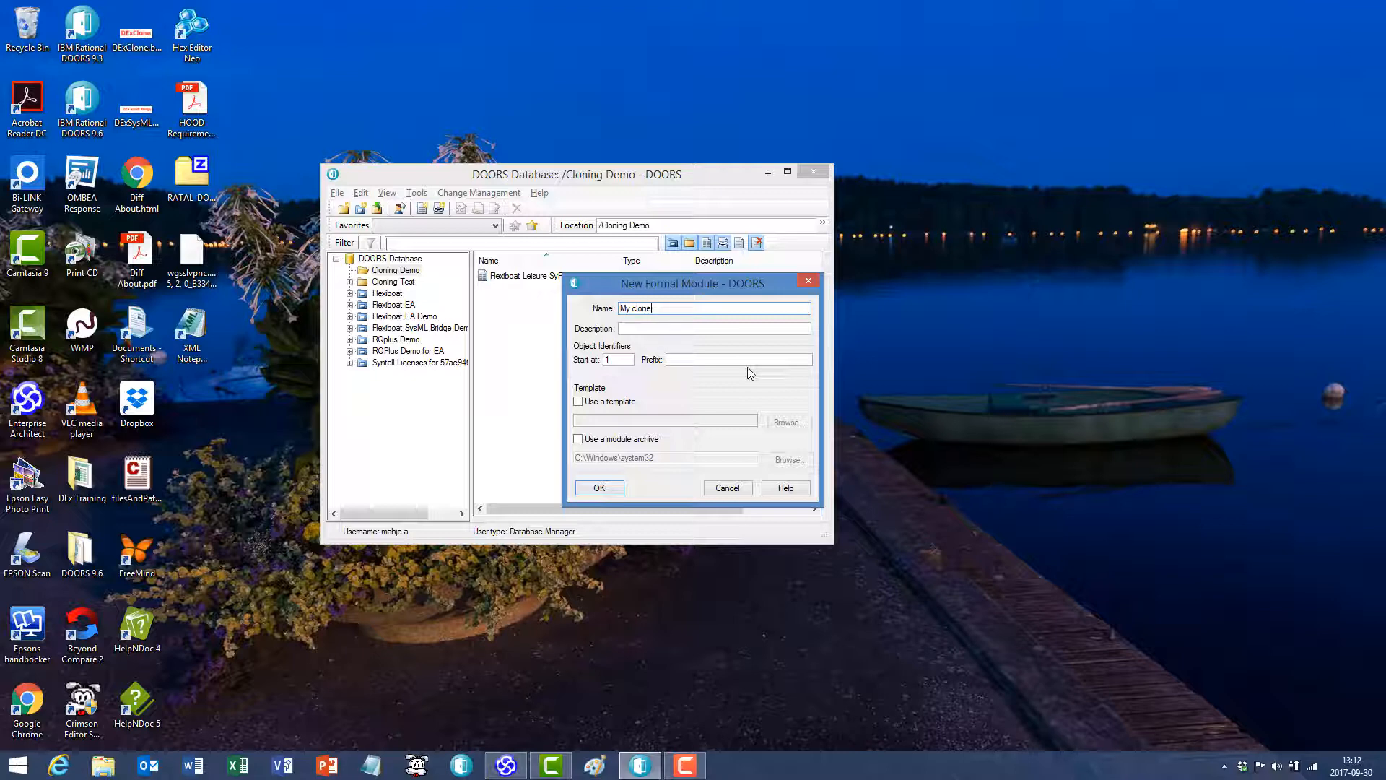
{"action": "left_click", "coordinate": [599, 489]}
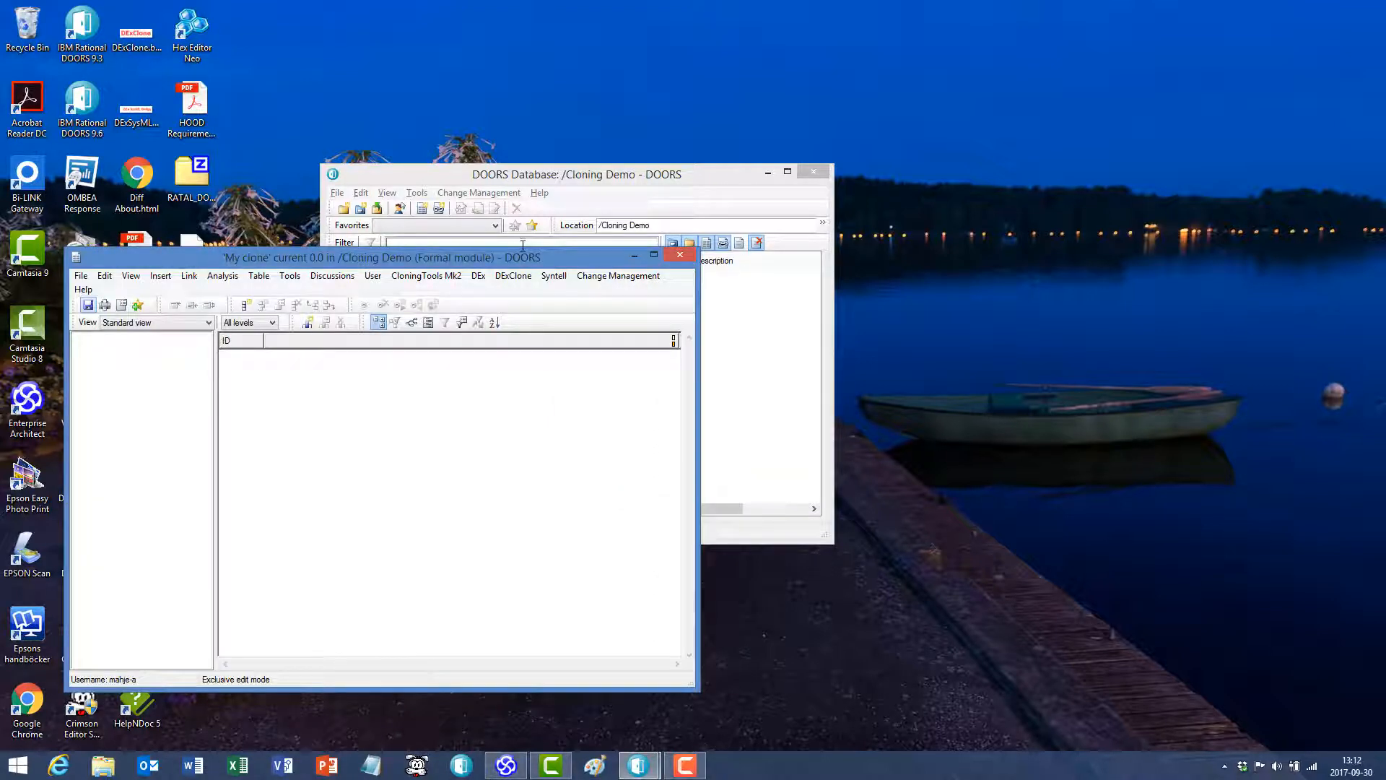
- Start cloning an object into My clone and choose FlexiBoat StRS from the Flexiboat project as the source module
{"action": "left_click_drag", "start_coordinate": [544, 252], "coordinate": [786, 66]}
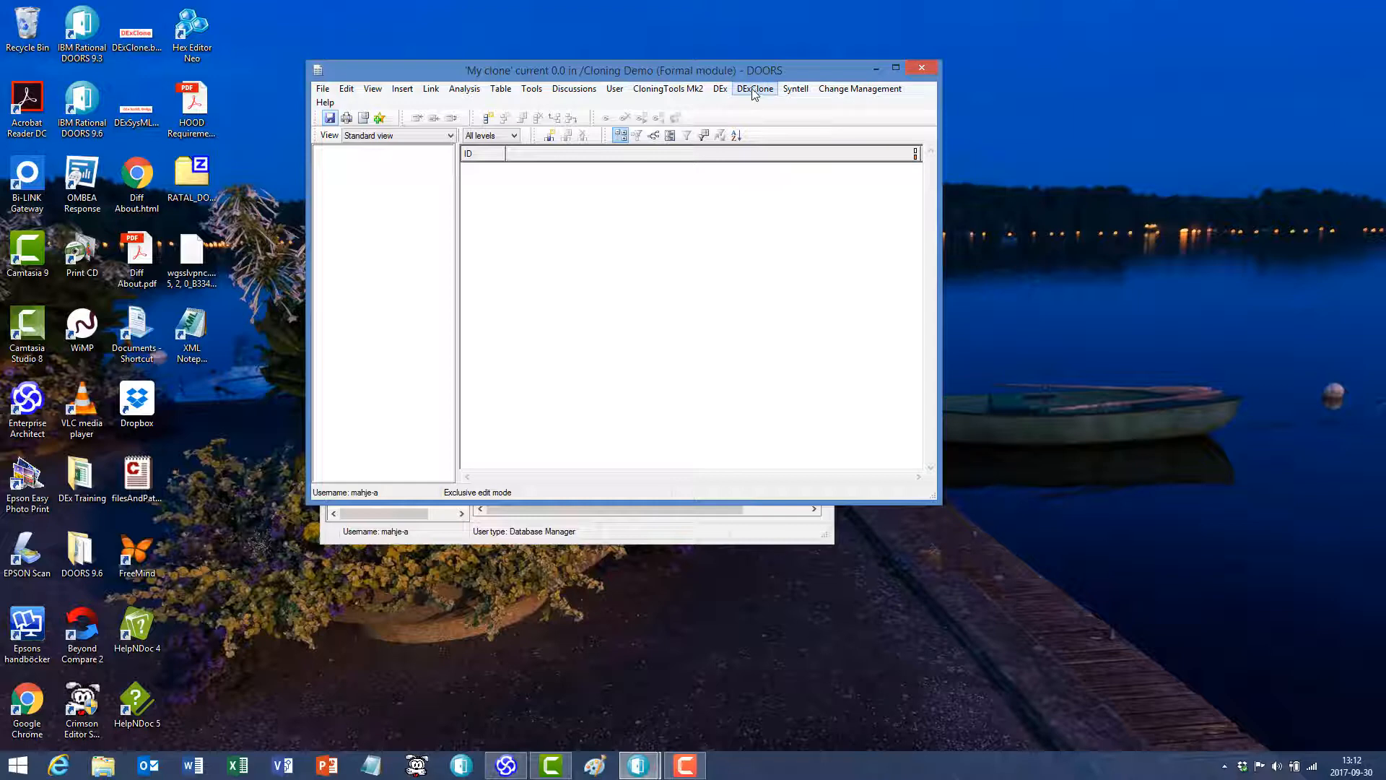
{"action": "left_click", "coordinate": [754, 88]}
{"action": "left_click", "coordinate": [787, 126]}
{"action": "mouse_move", "coordinate": [296, 243]}
{"action": "left_mouse_down"}
{"action": "mouse_move", "coordinate": [568, 197]}
{"action": "mouse_move", "coordinate": [766, 135]}
{"action": "left_mouse_up"}
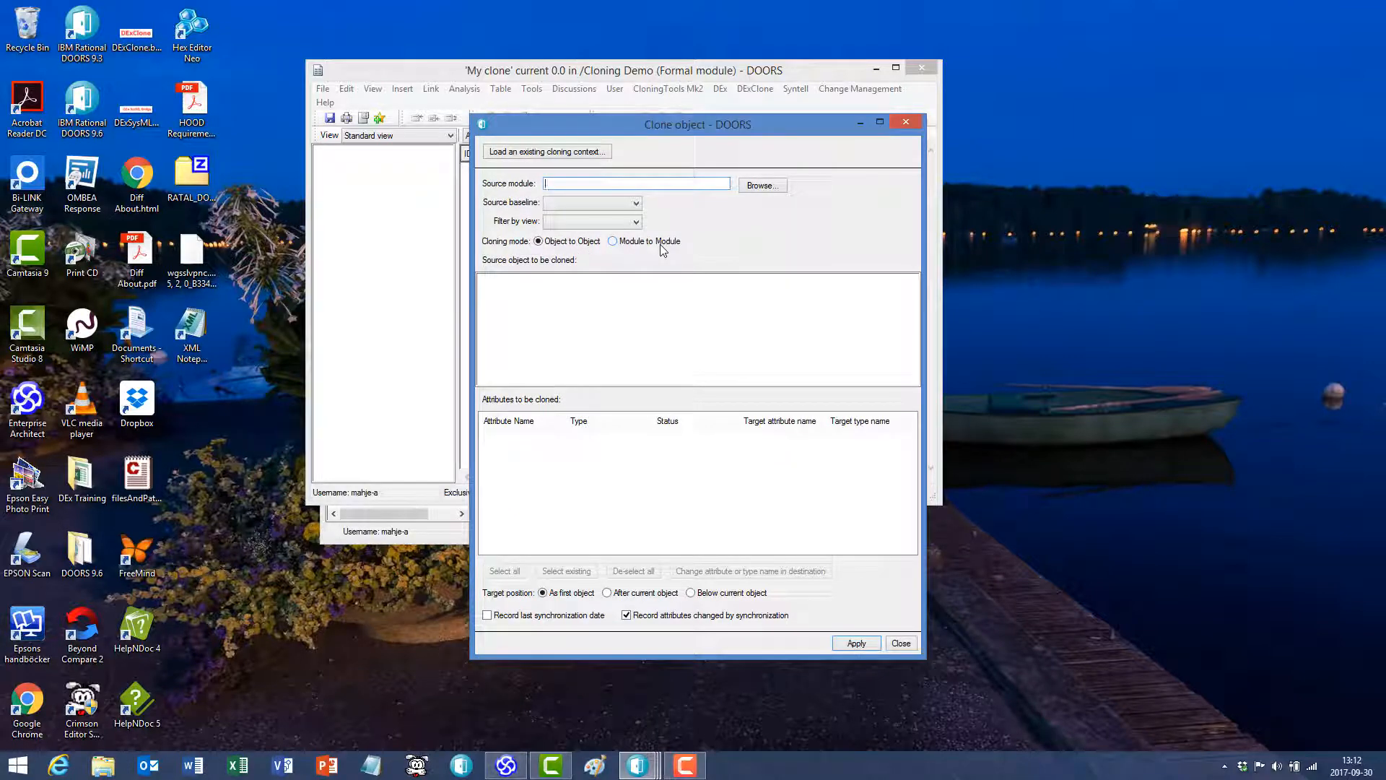
{"action": "left_click", "coordinate": [763, 187]}
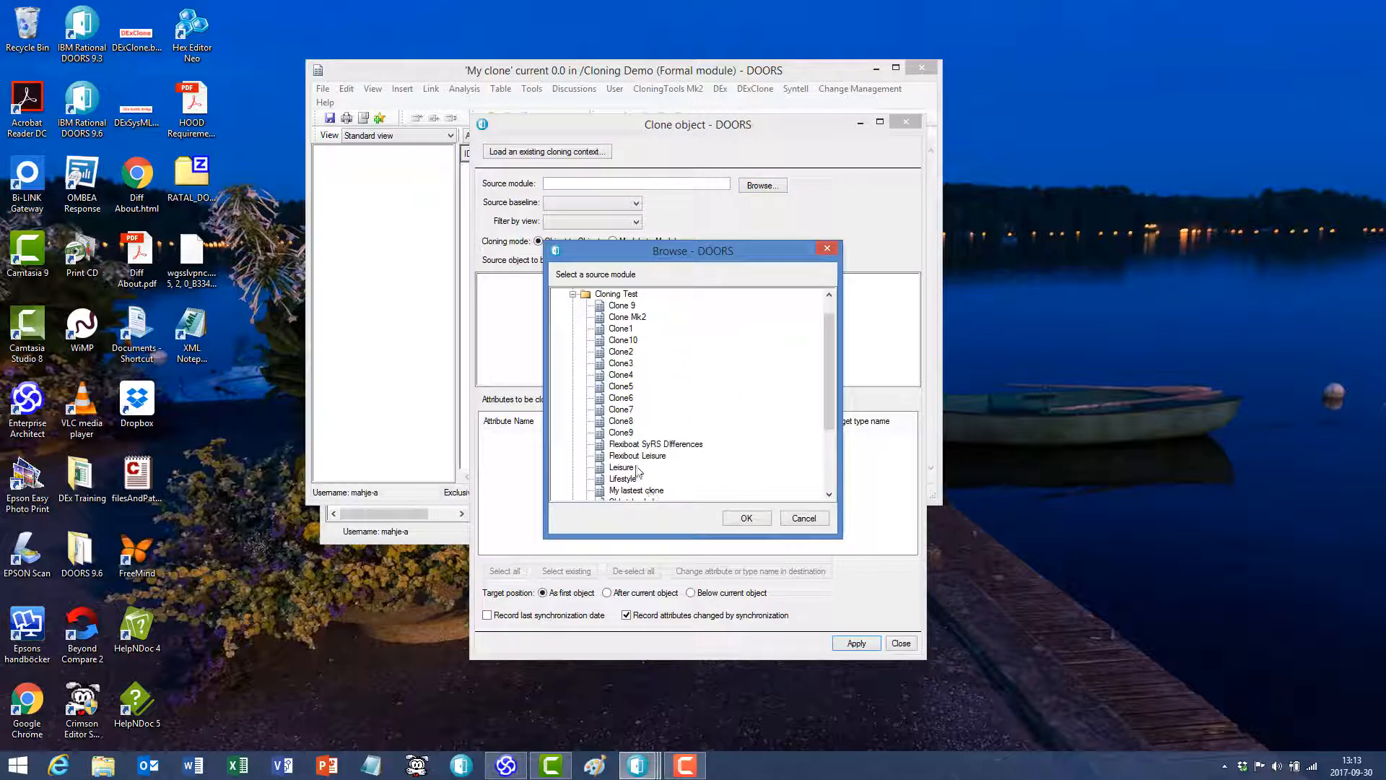
{"action": "left_click", "coordinate": [573, 294]}
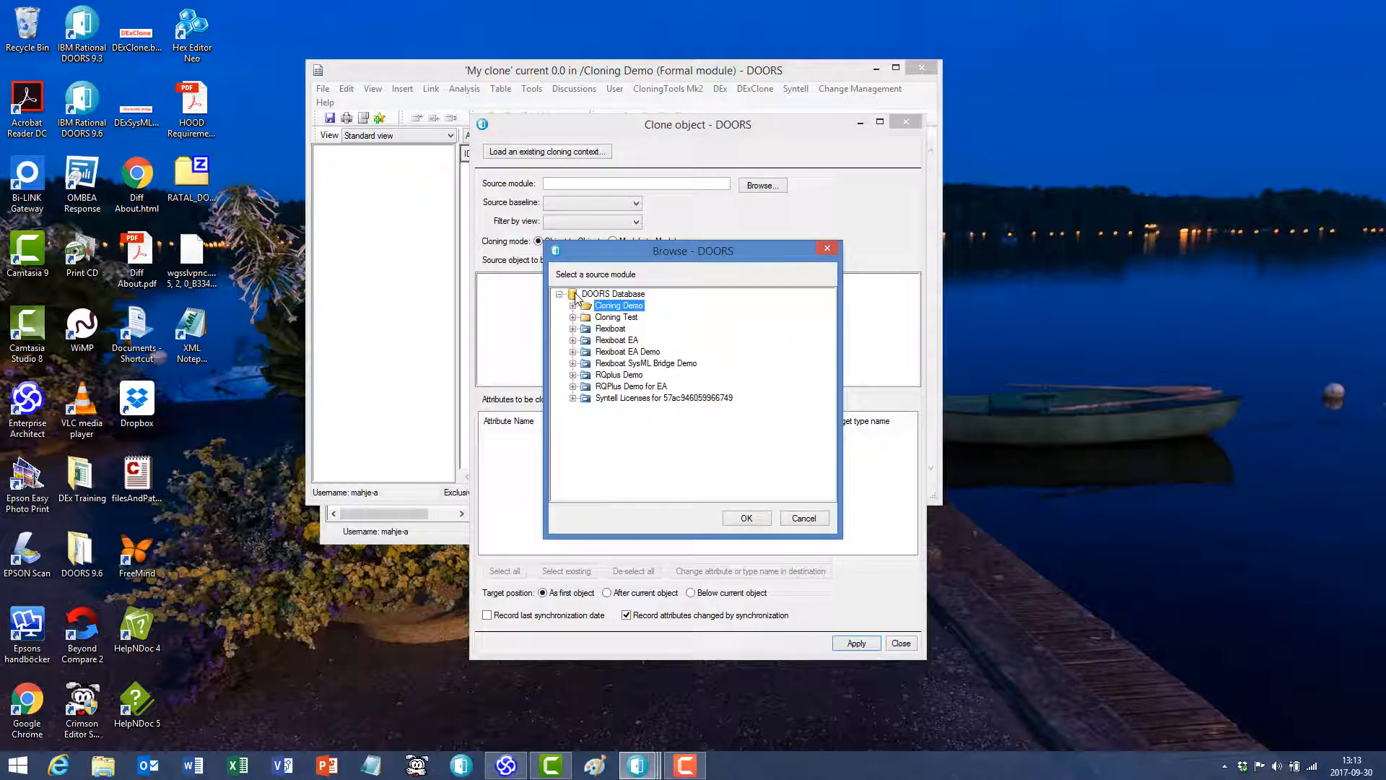
{"action": "left_click", "coordinate": [614, 328]}
{"action": "left_click", "coordinate": [573, 329]}
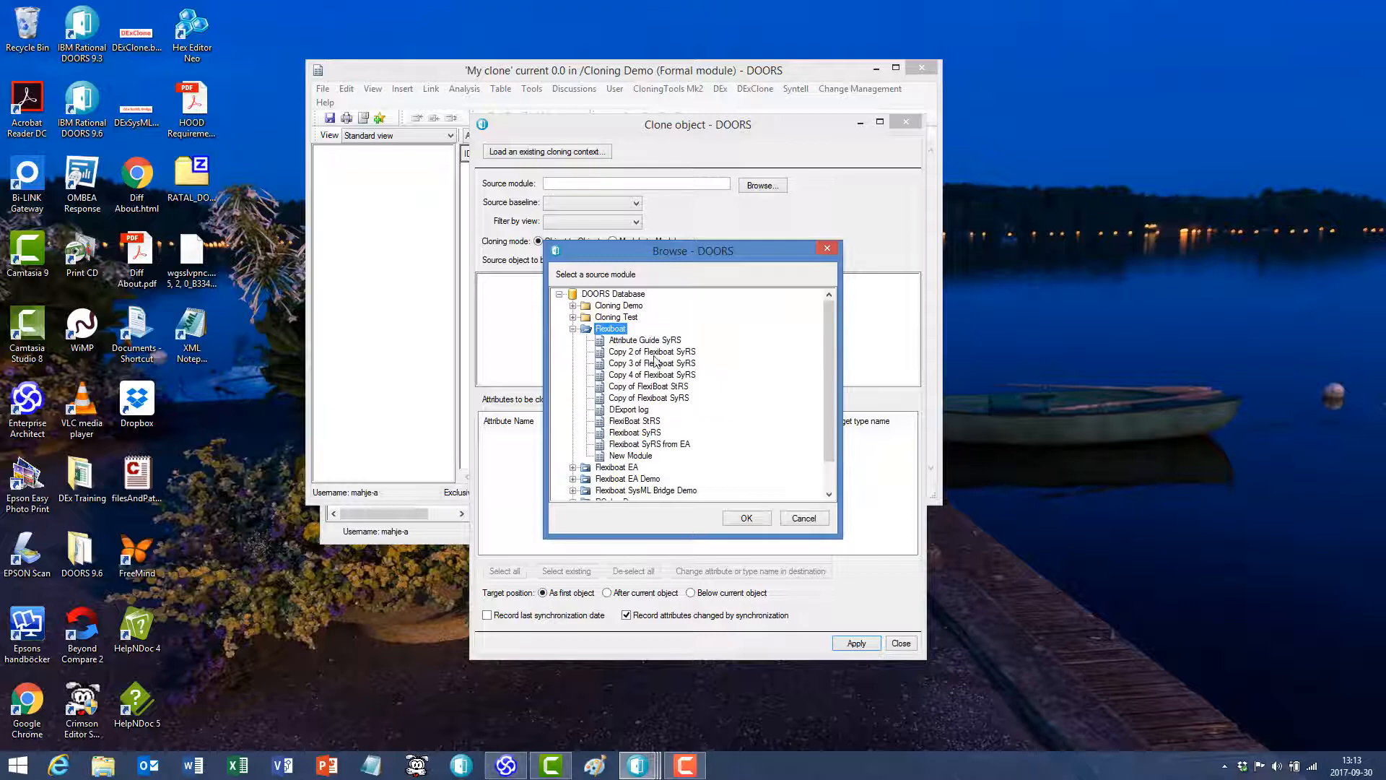
{"action": "left_click", "coordinate": [646, 422]}
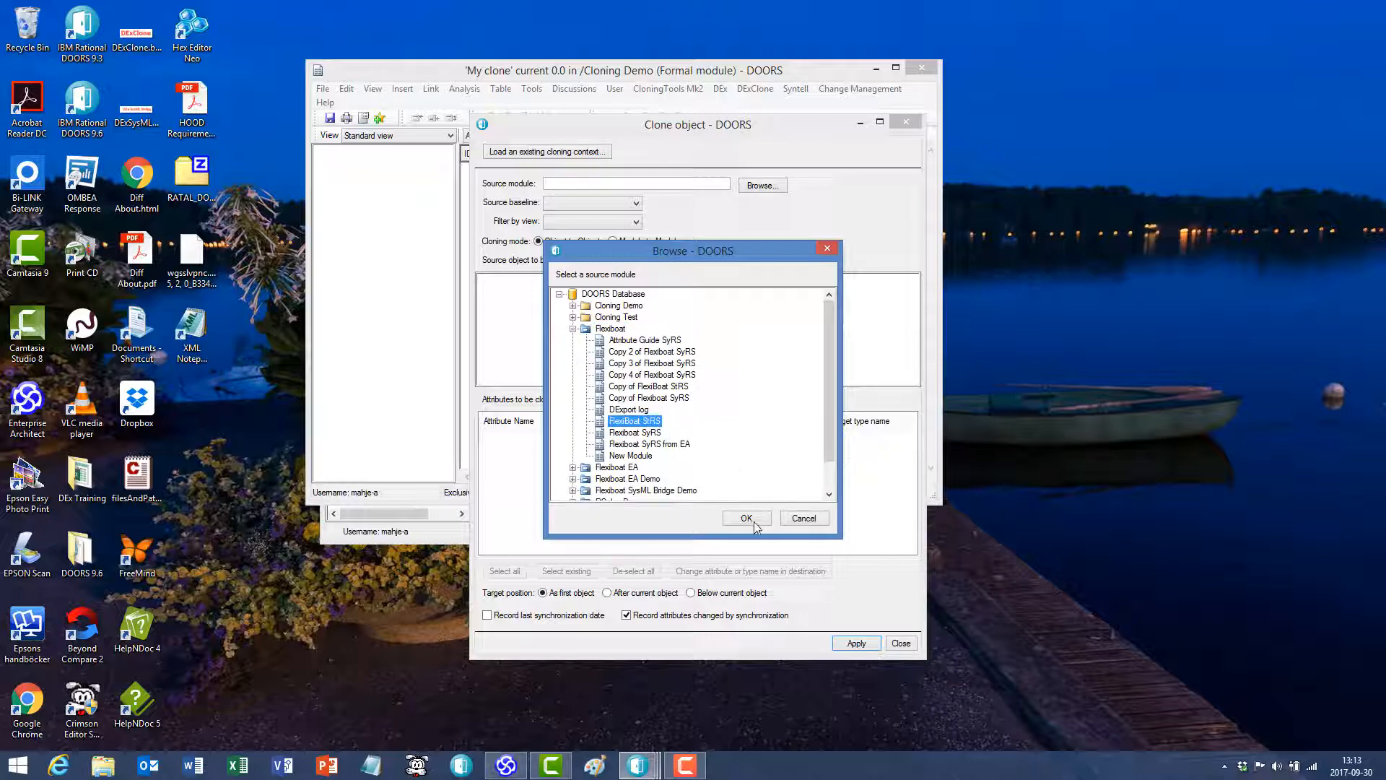
{"action": "left_click", "coordinate": [747, 518]}
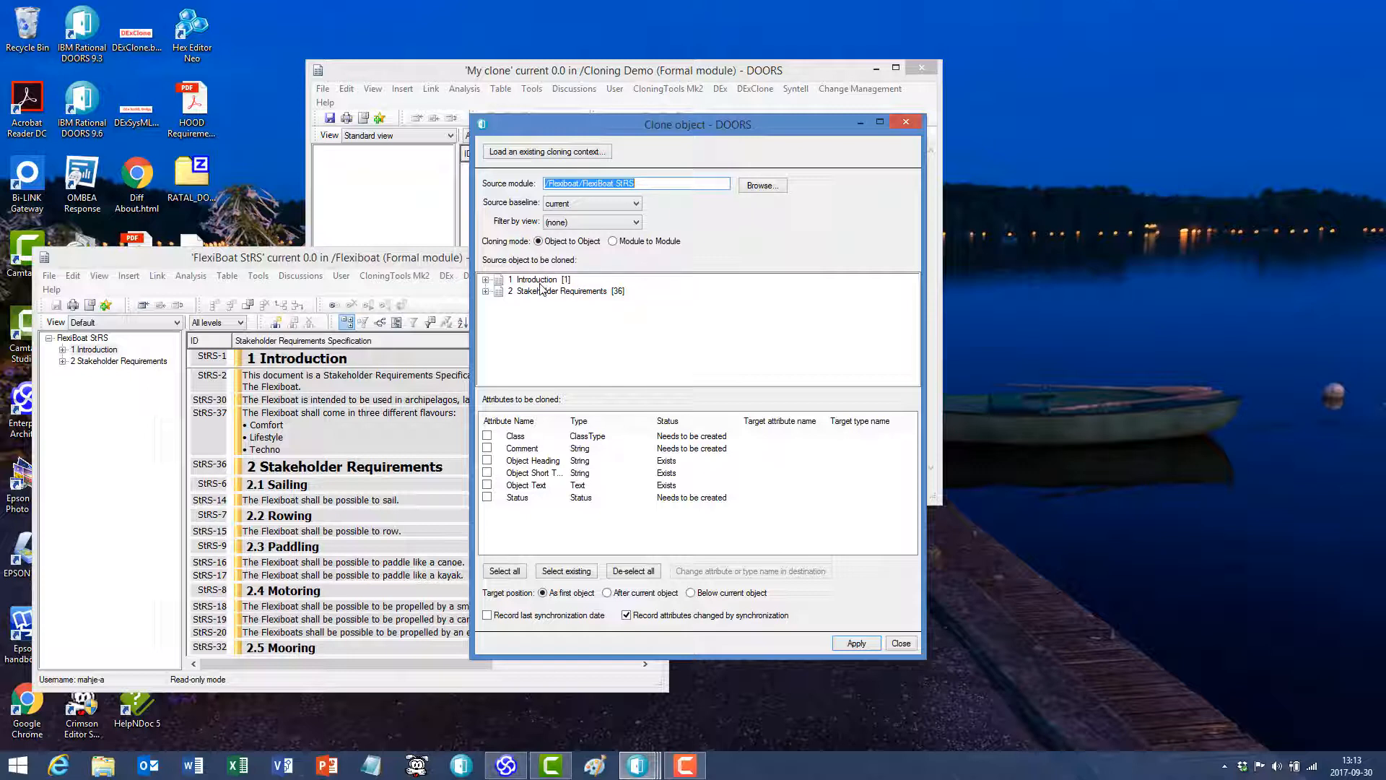
- Clone heading 1 Introduction from FlexiBoat StRS with all attributes as the first object in My clone
{"action": "left_click", "coordinate": [540, 281]}
{"action": "left_click", "coordinate": [515, 572]}
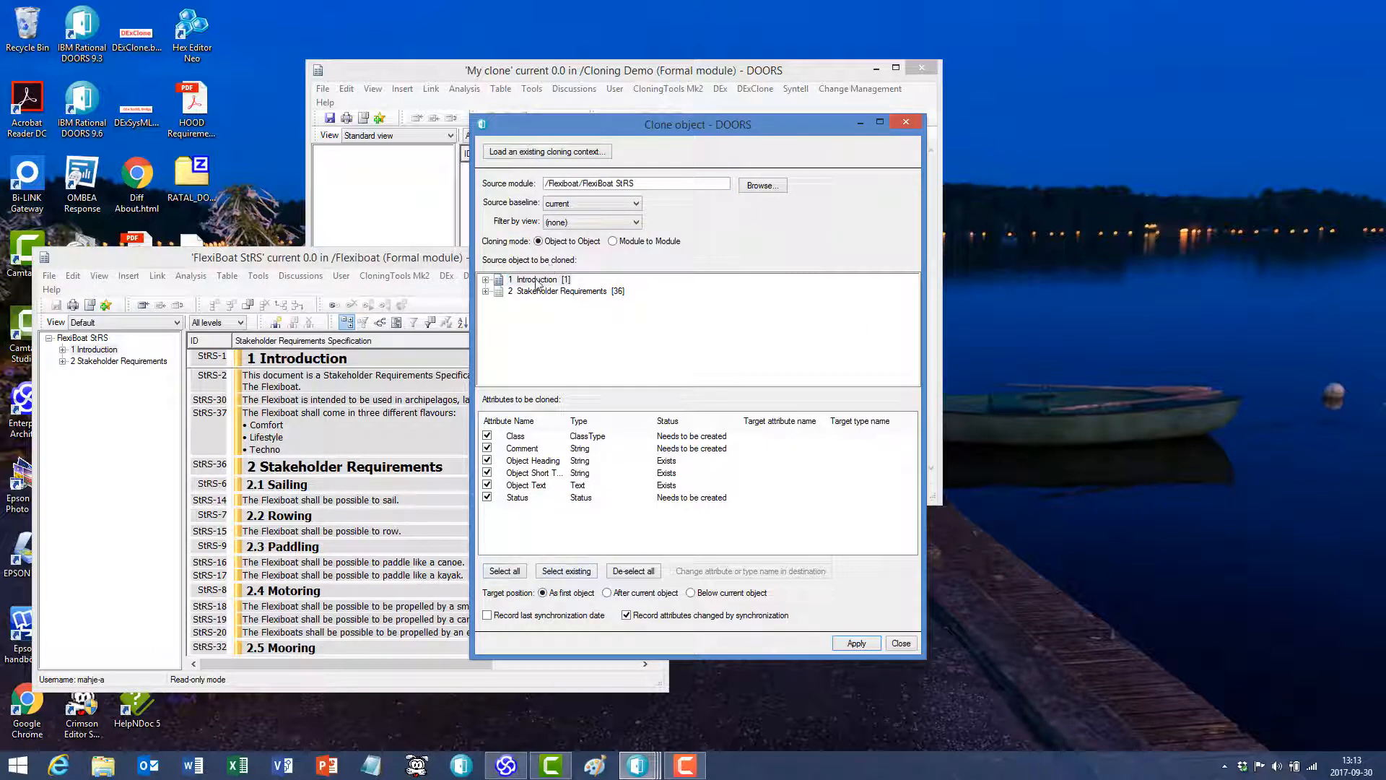
{"action": "left_click", "coordinate": [537, 282]}
{"action": "left_click", "coordinate": [855, 644]}
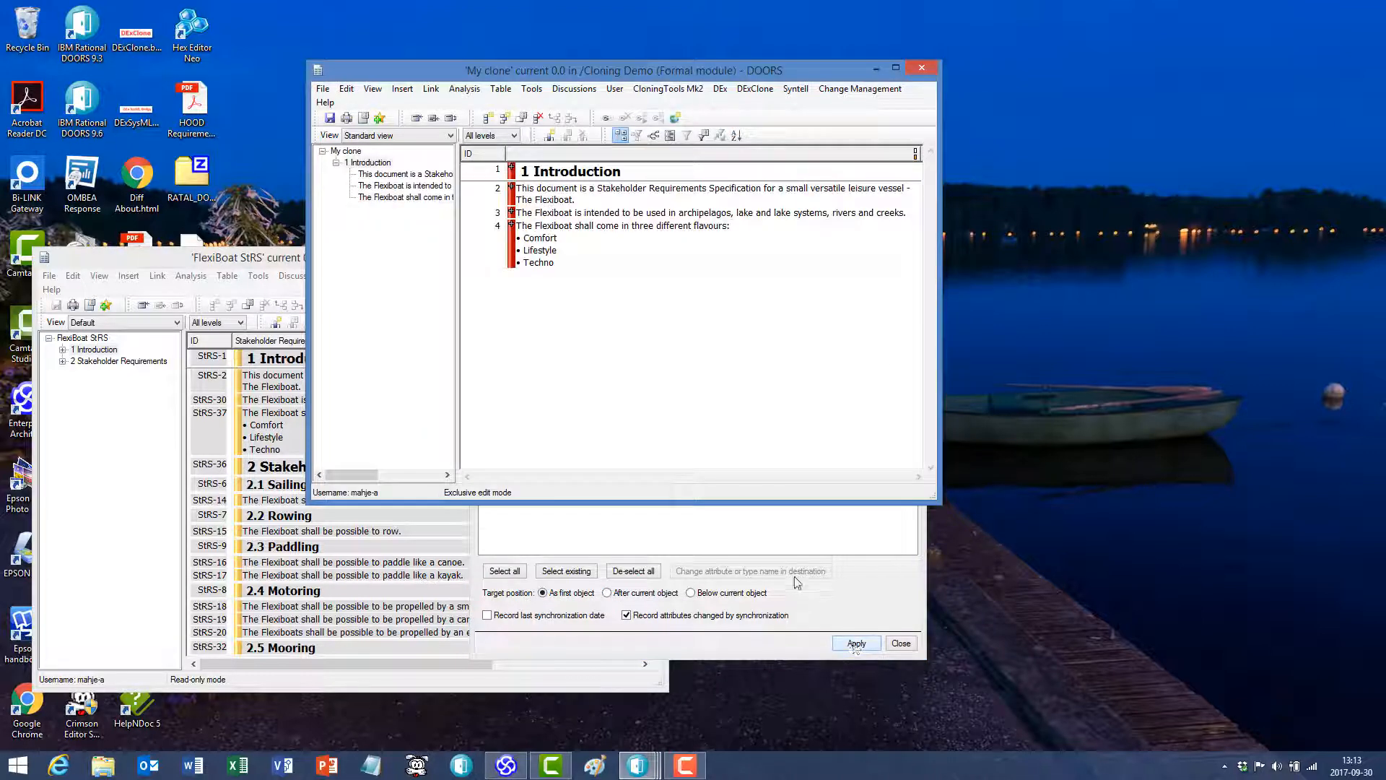
- Return to the Clone object dialog and change the source module to Flexiboat SyRS in the Flexiboat project
{"action": "left_click", "coordinate": [864, 580]}
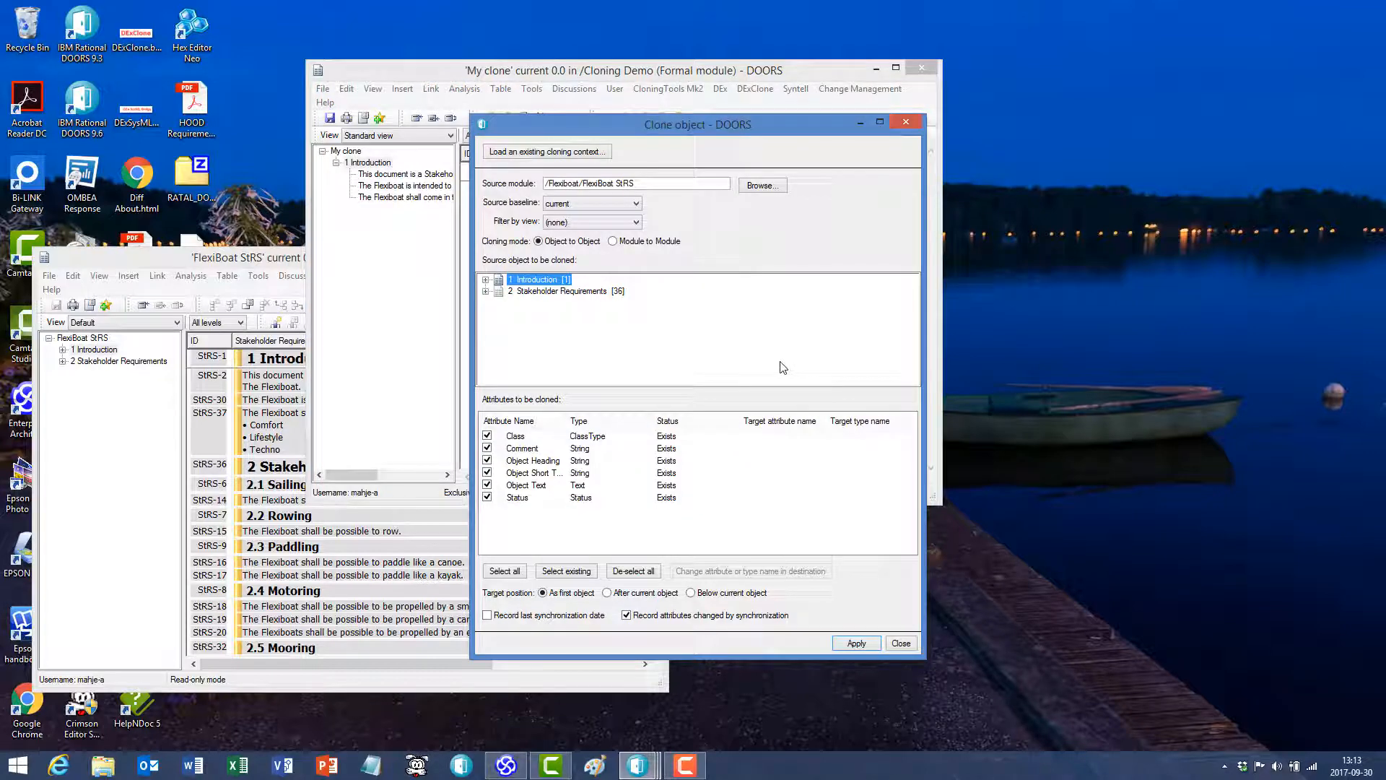
{"action": "left_click", "coordinate": [762, 186]}
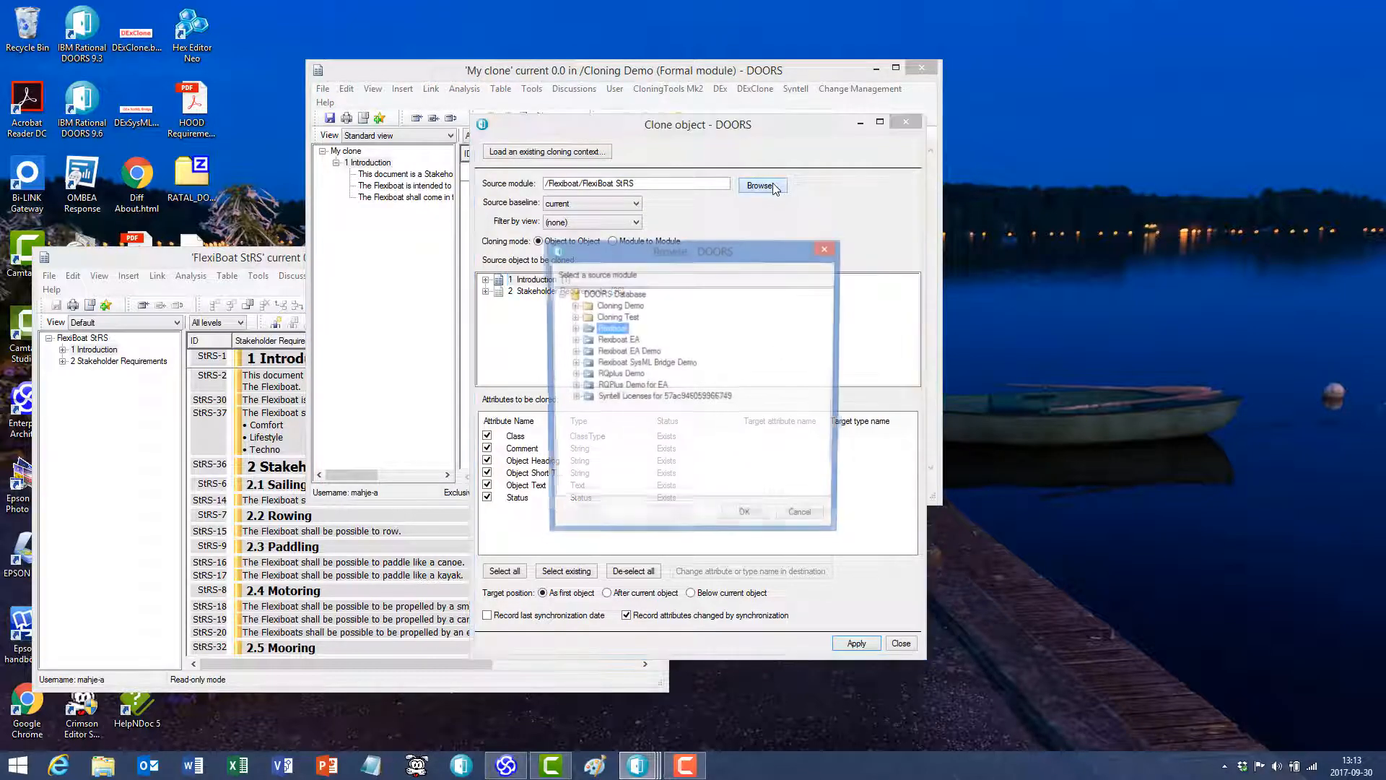
{"action": "left_click", "coordinate": [573, 329]}
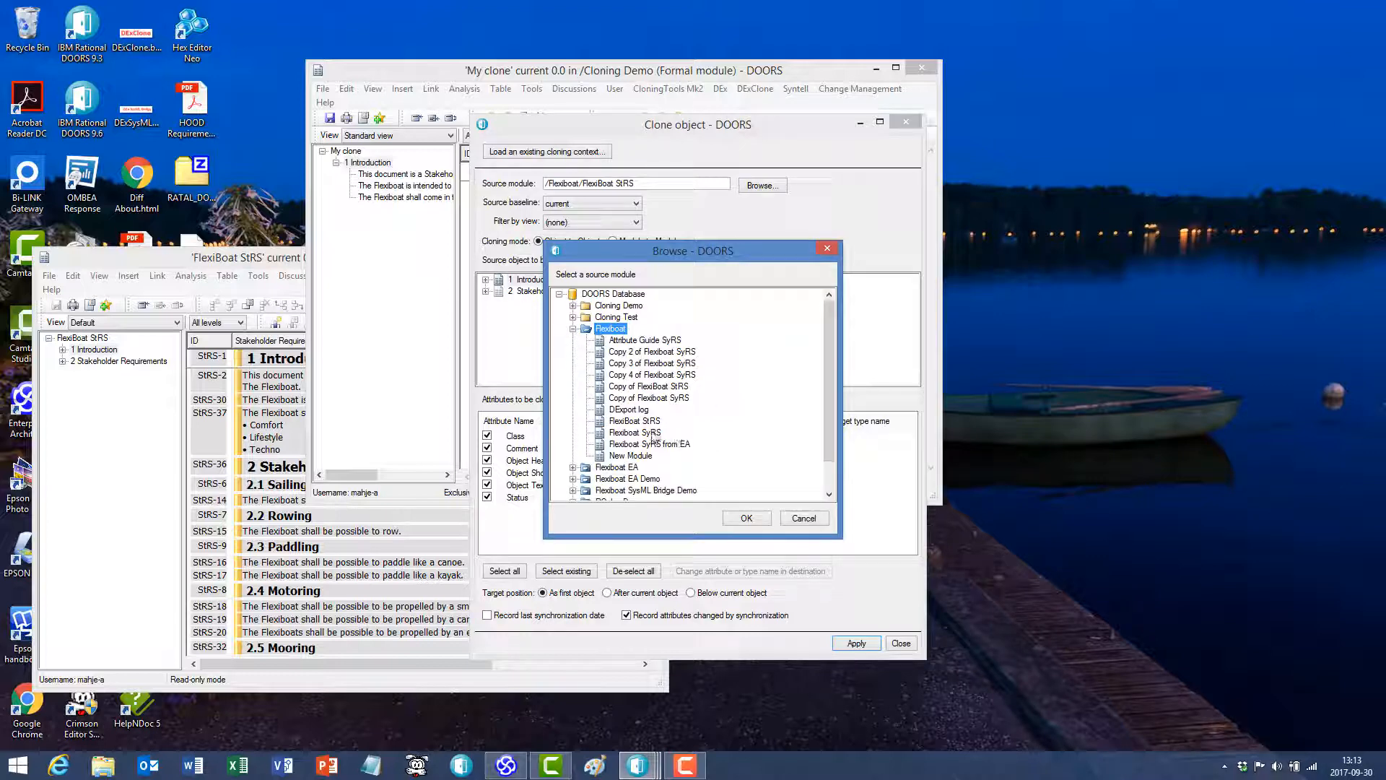
{"action": "left_click", "coordinate": [652, 432]}
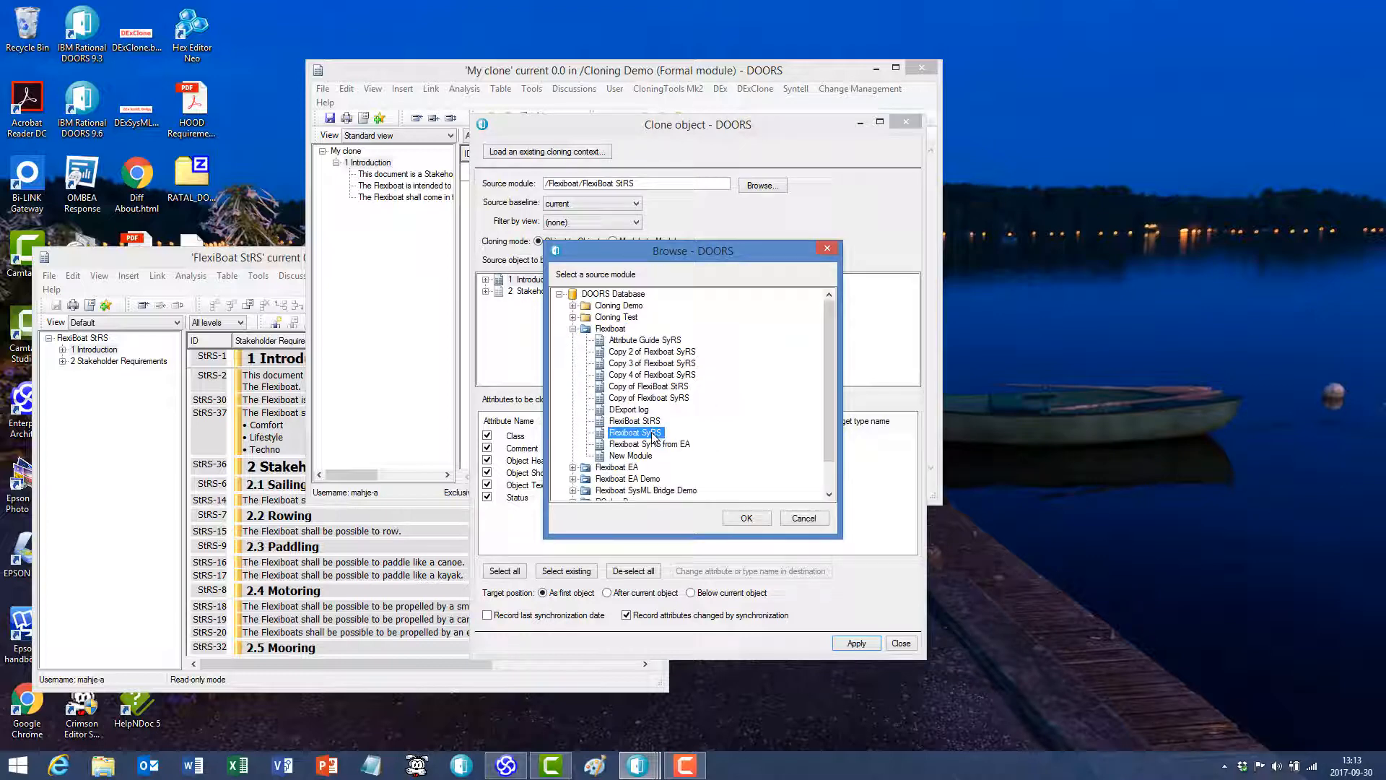
{"action": "left_click", "coordinate": [756, 520]}
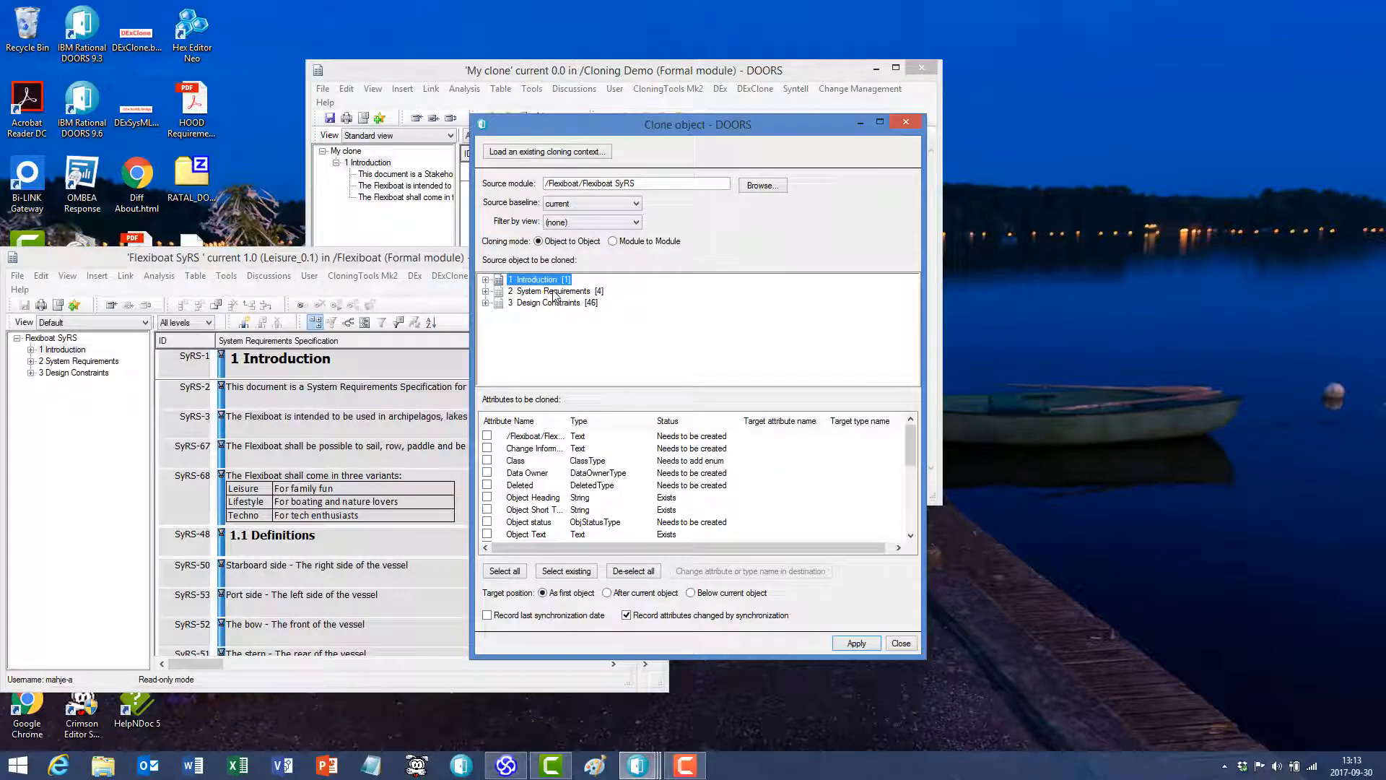
- Clone heading 2 System Requirements from Flexiboat SyRS with all attributes after the current object, and save My clone
{"action": "left_click", "coordinate": [554, 292]}
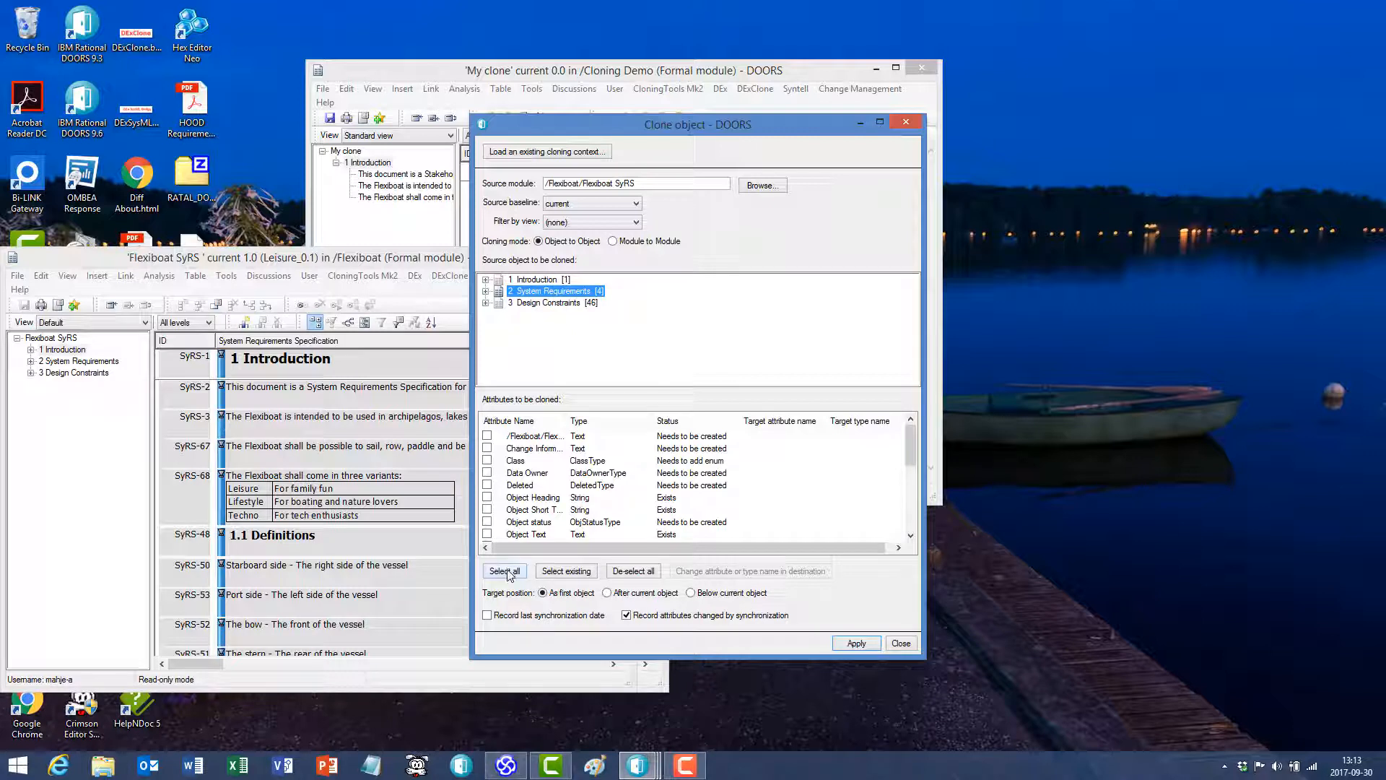
{"action": "left_click", "coordinate": [505, 572]}
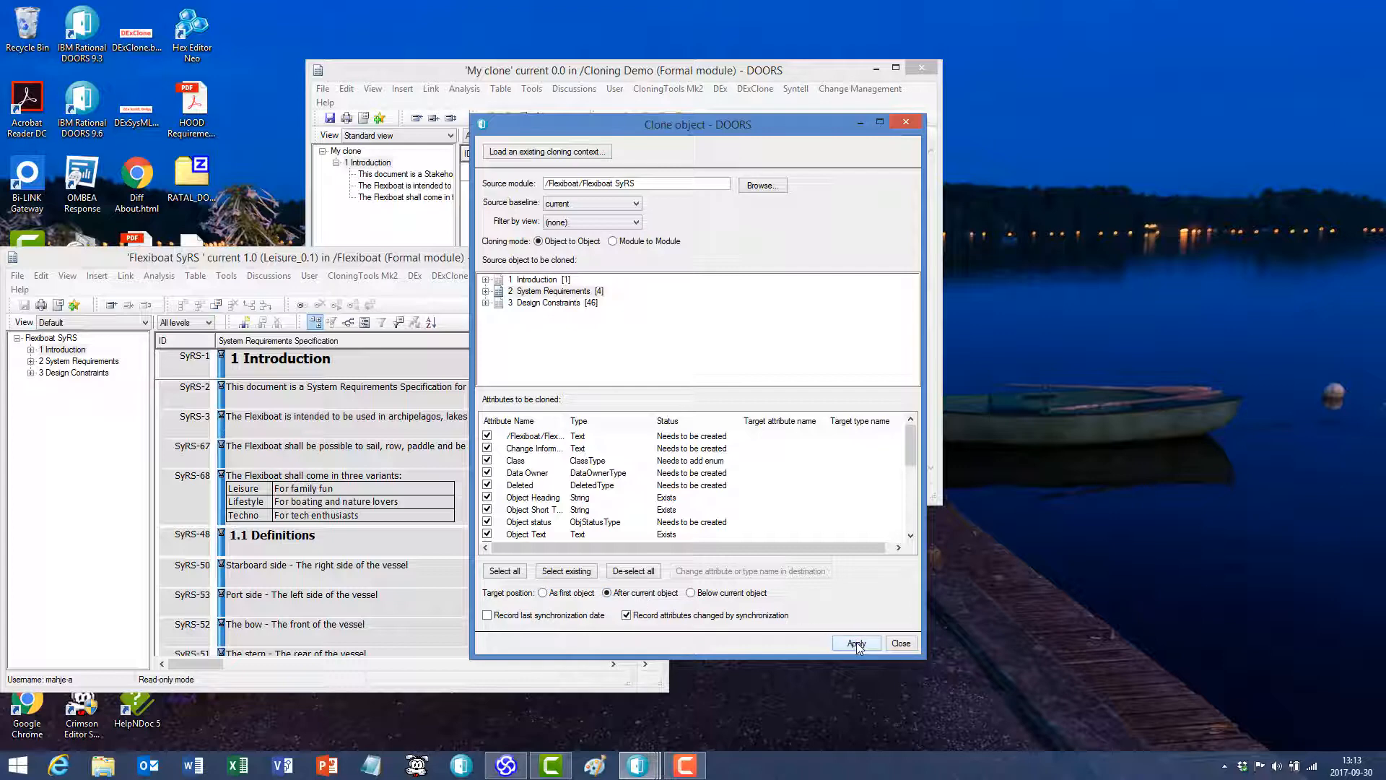
{"action": "left_click", "coordinate": [857, 642]}
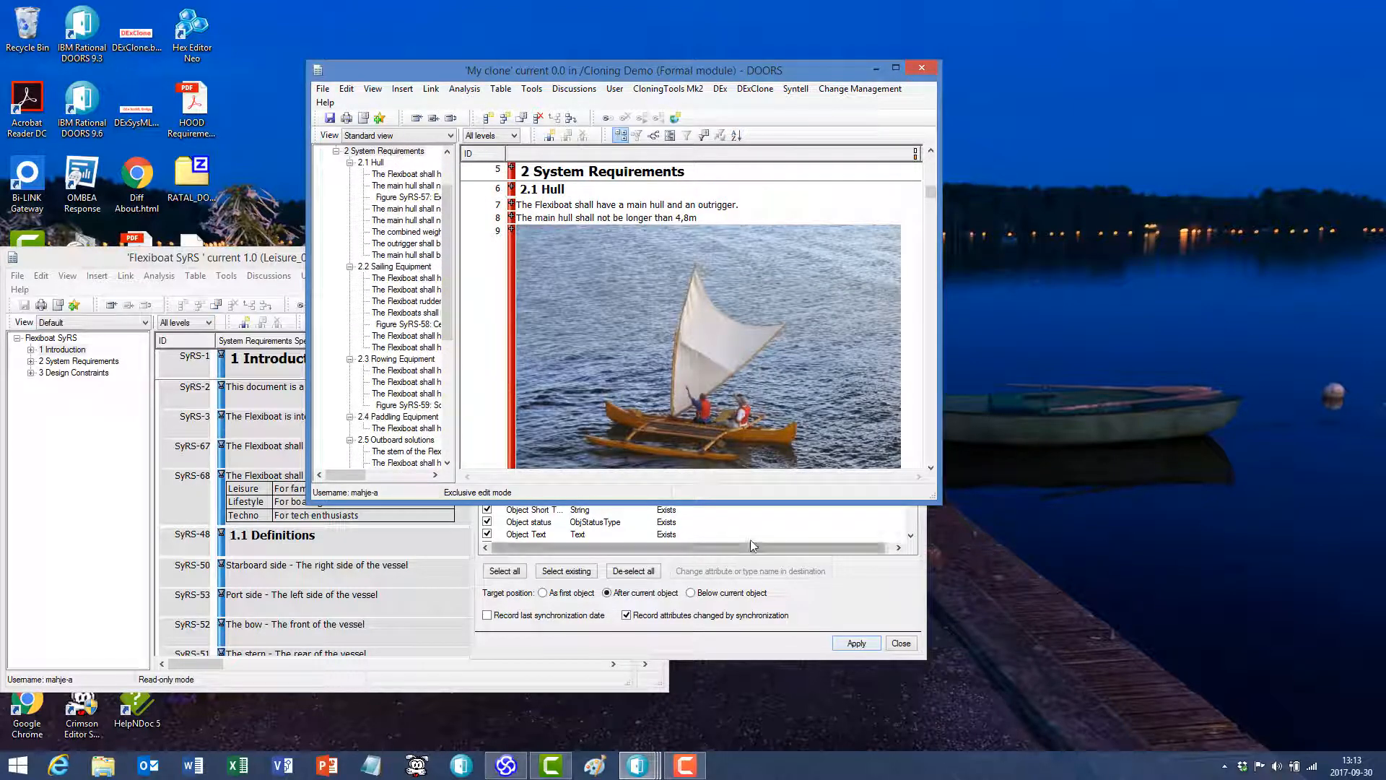
{"action": "left_click", "coordinate": [331, 123]}
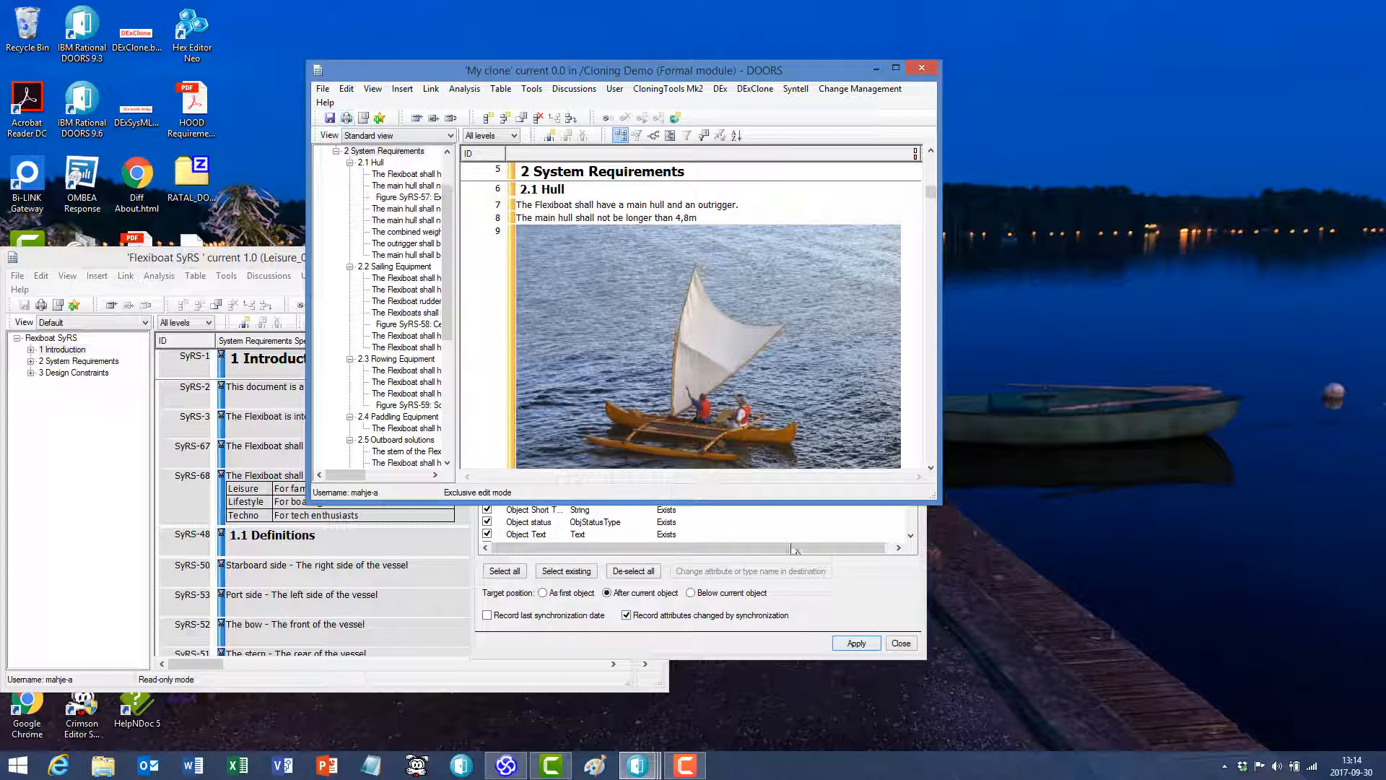
- Close the Clone object dialog and the Flexiboat SyRS and FlexiBoat StRS source modules
{"action": "left_click", "coordinate": [866, 601]}
{"action": "left_click", "coordinate": [909, 124]}
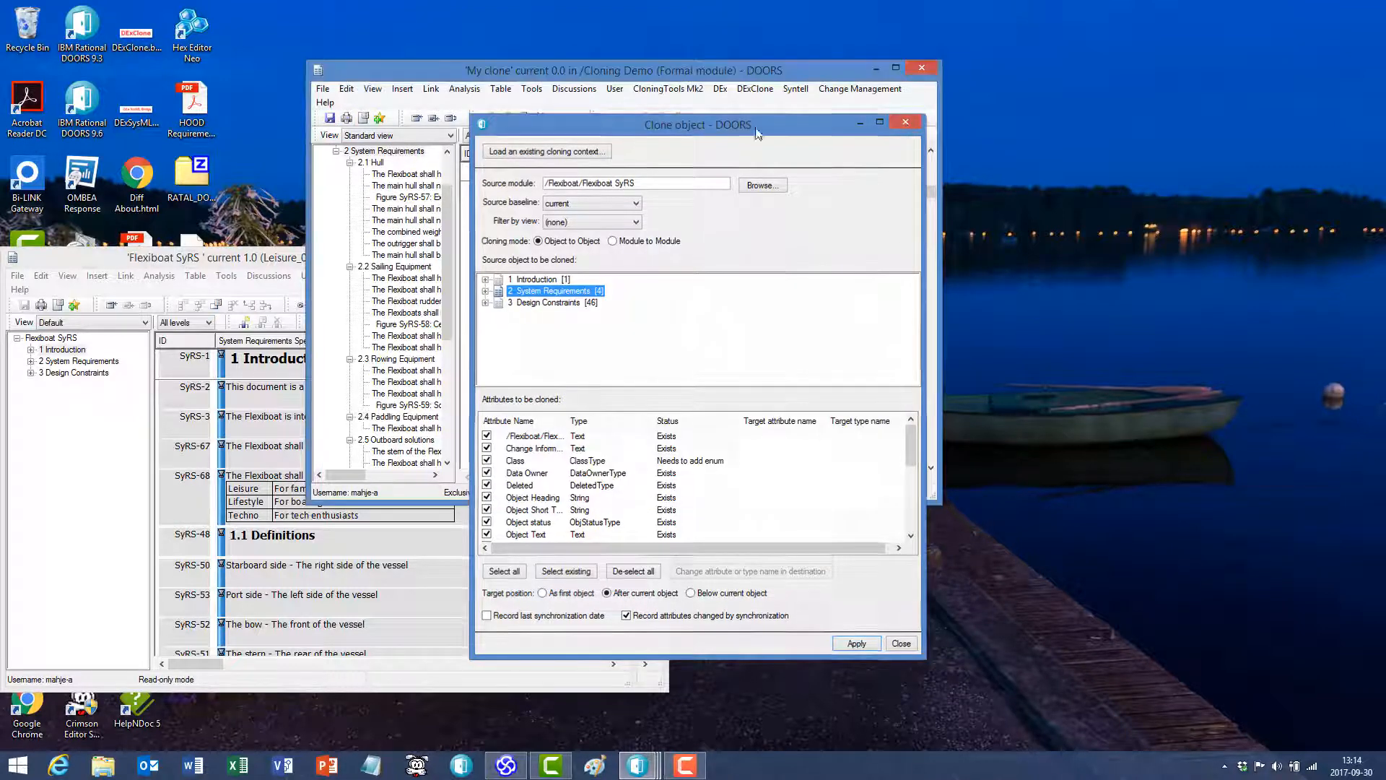
{"action": "left_click", "coordinate": [246, 258]}
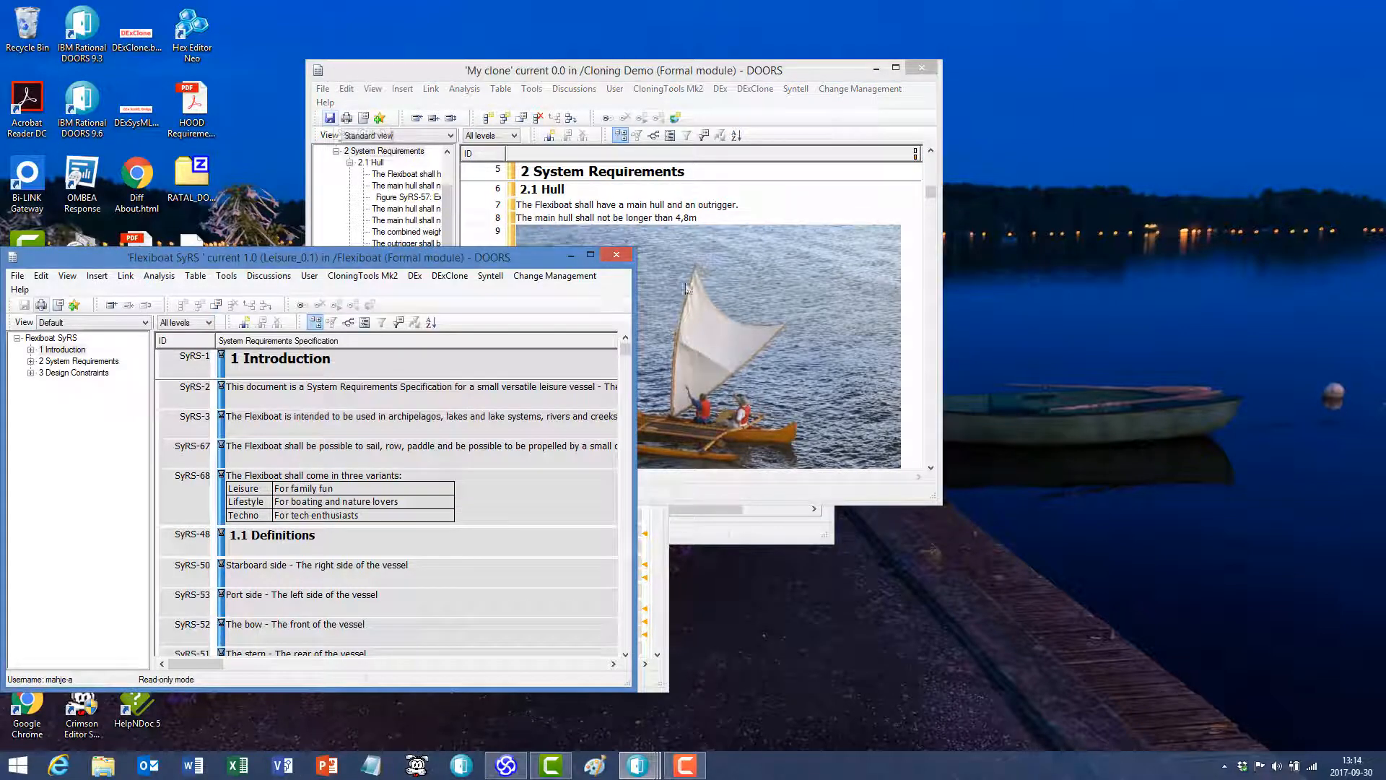
{"action": "left_click", "coordinate": [616, 254]}
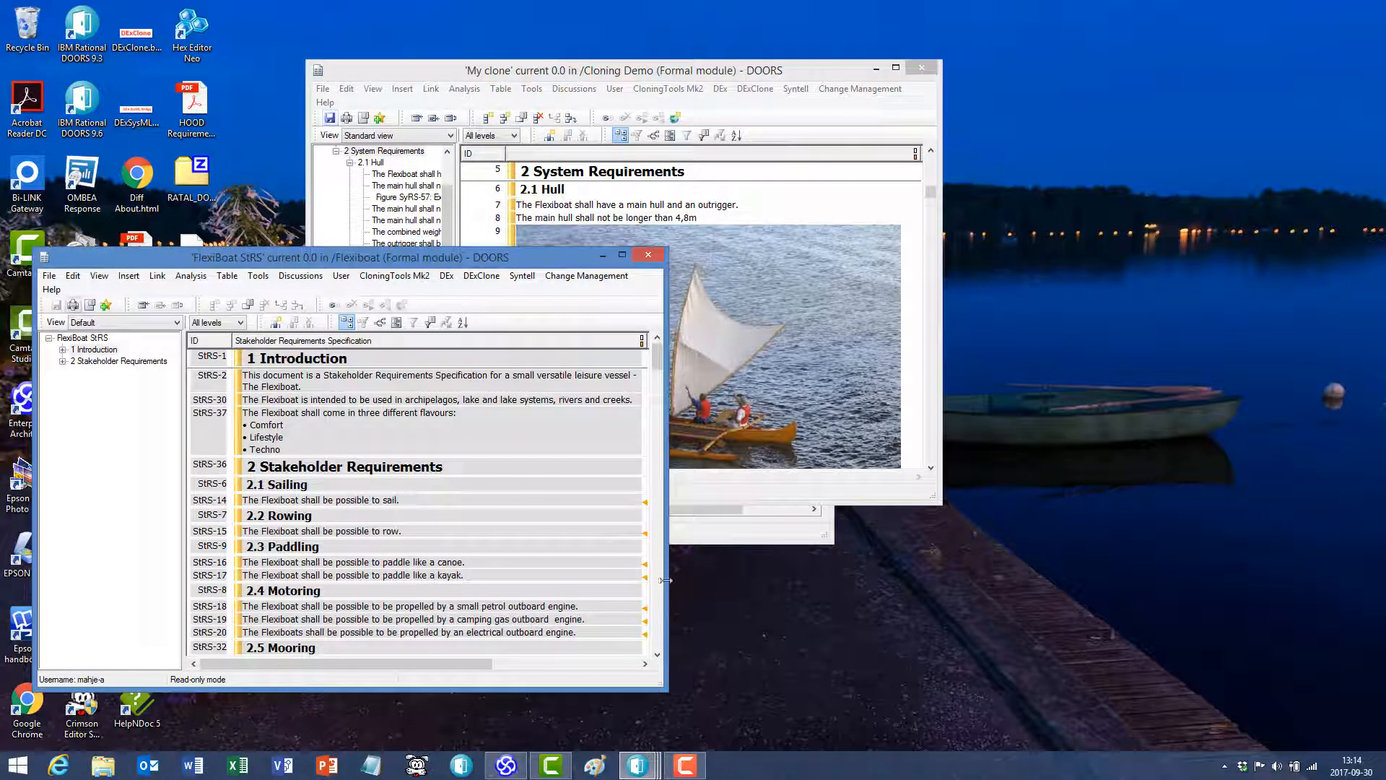
{"action": "left_click", "coordinate": [648, 255]}
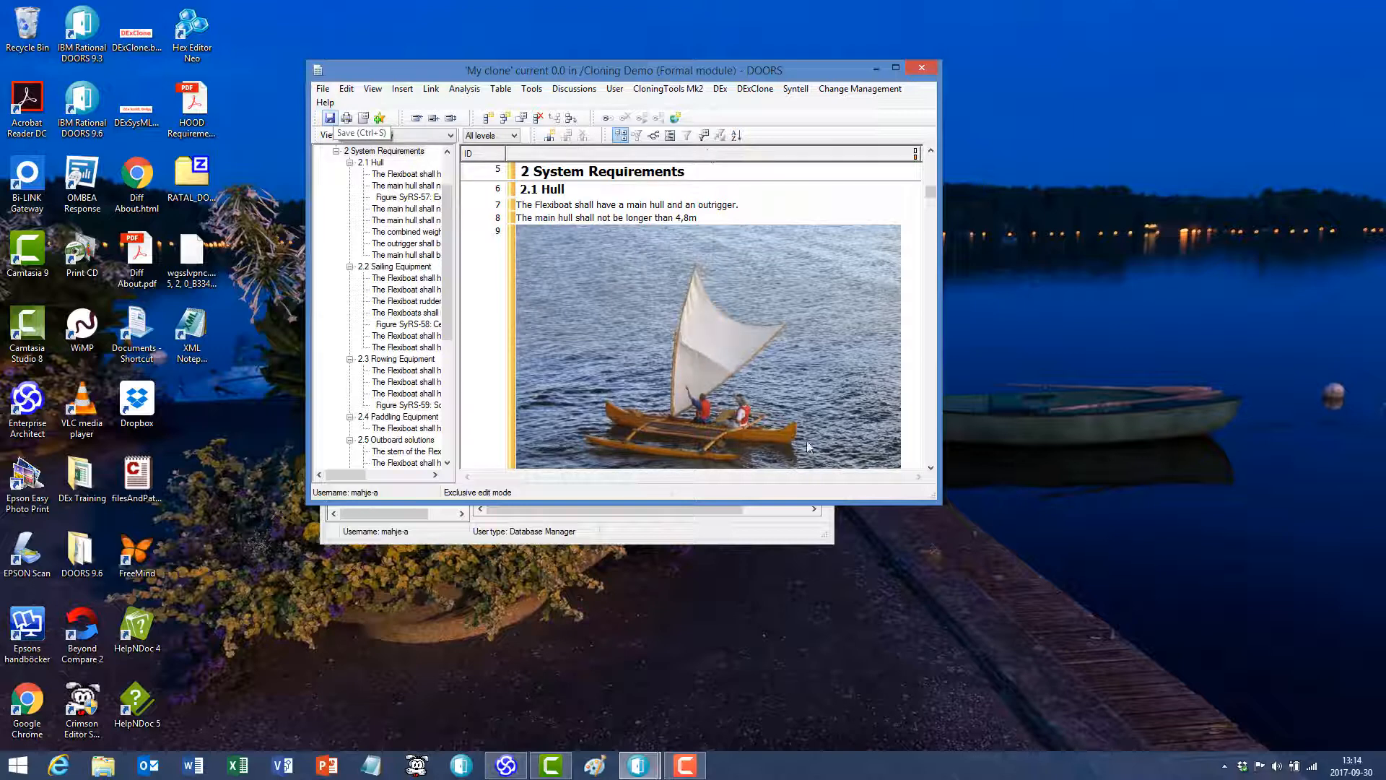
- Review the source module and attribute settings of the cloning contexts FlexiBoat StRS_1 and Flexiboat SyRS _1, and close the context editor
{"action": "left_click", "coordinate": [749, 90]}
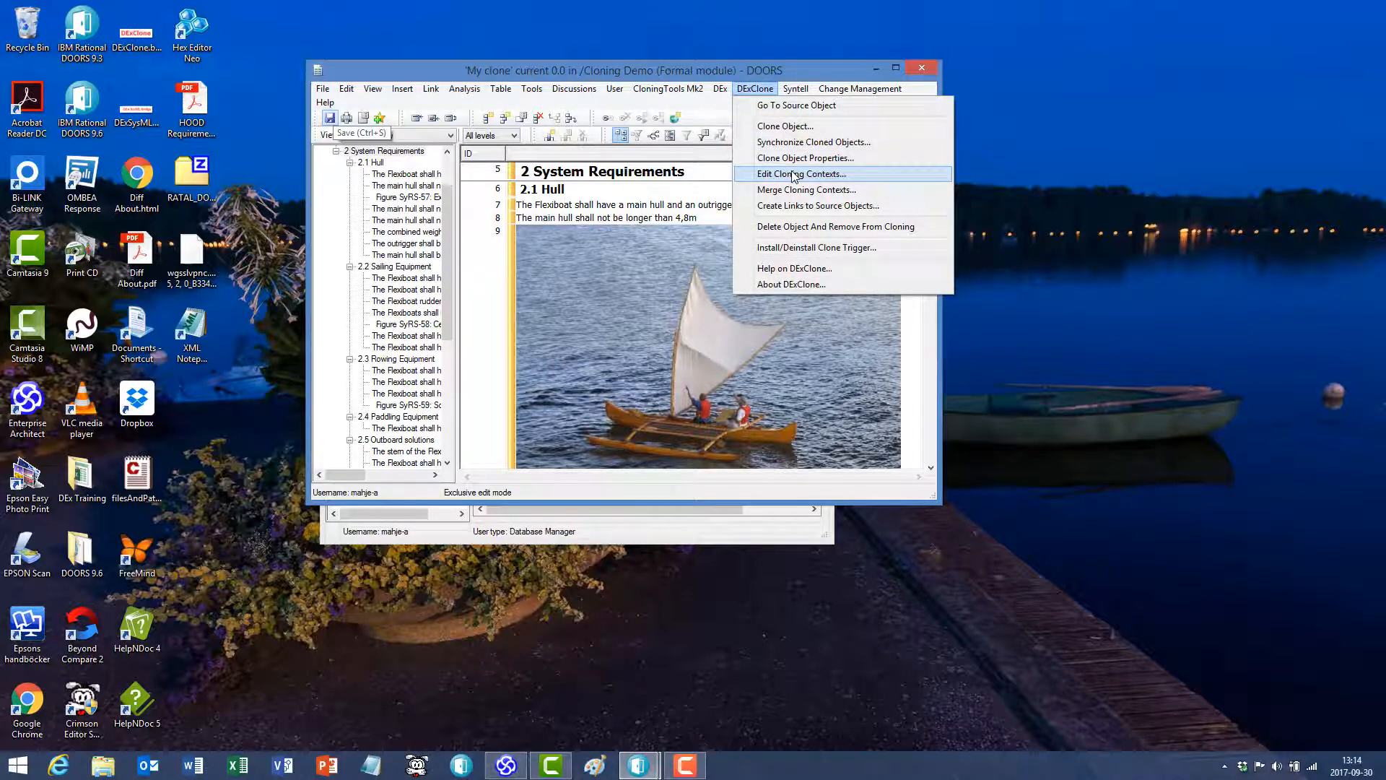
{"action": "left_click", "coordinate": [795, 174]}
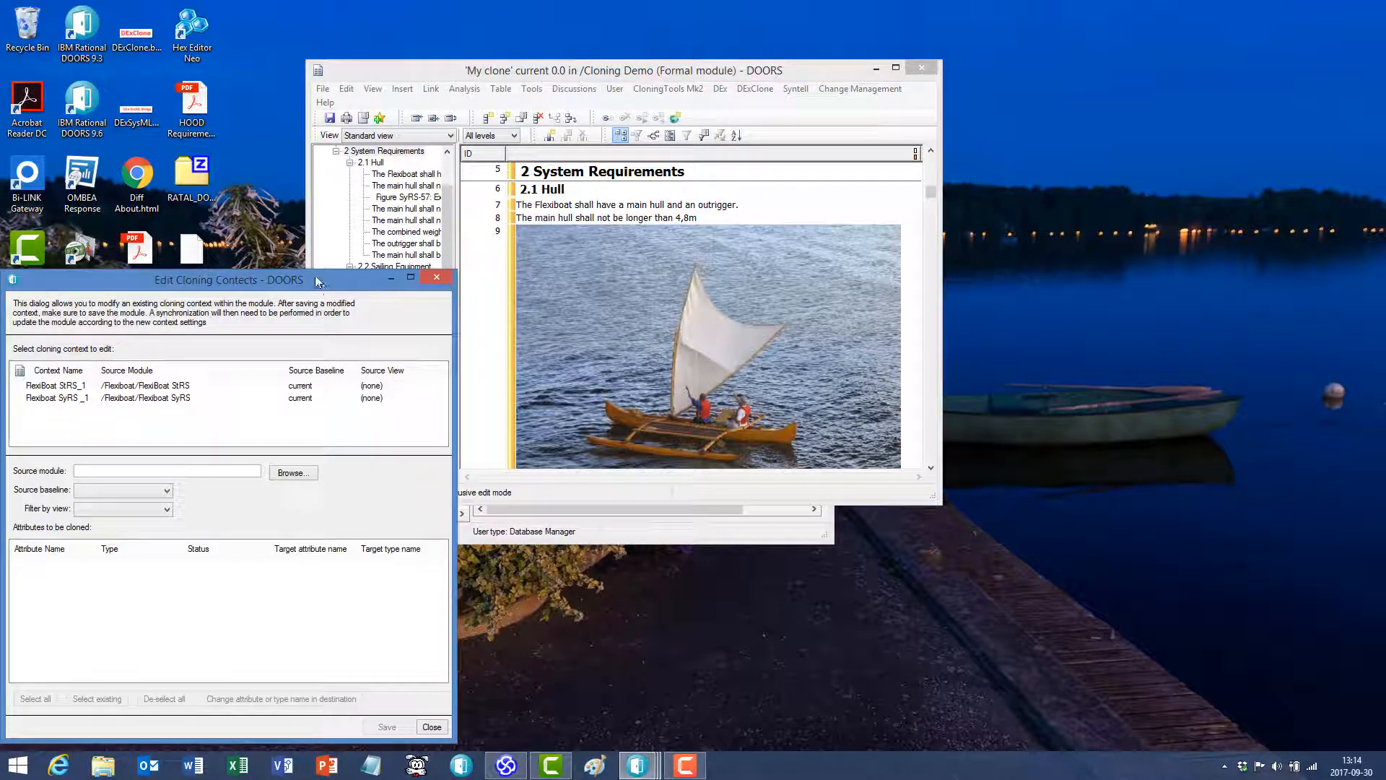
{"action": "mouse_move", "coordinate": [325, 285]}
{"action": "left_mouse_down"}
{"action": "mouse_move", "coordinate": [758, 145]}
{"action": "mouse_move", "coordinate": [760, 105]}
{"action": "left_mouse_up"}
{"action": "left_click", "coordinate": [590, 208]}
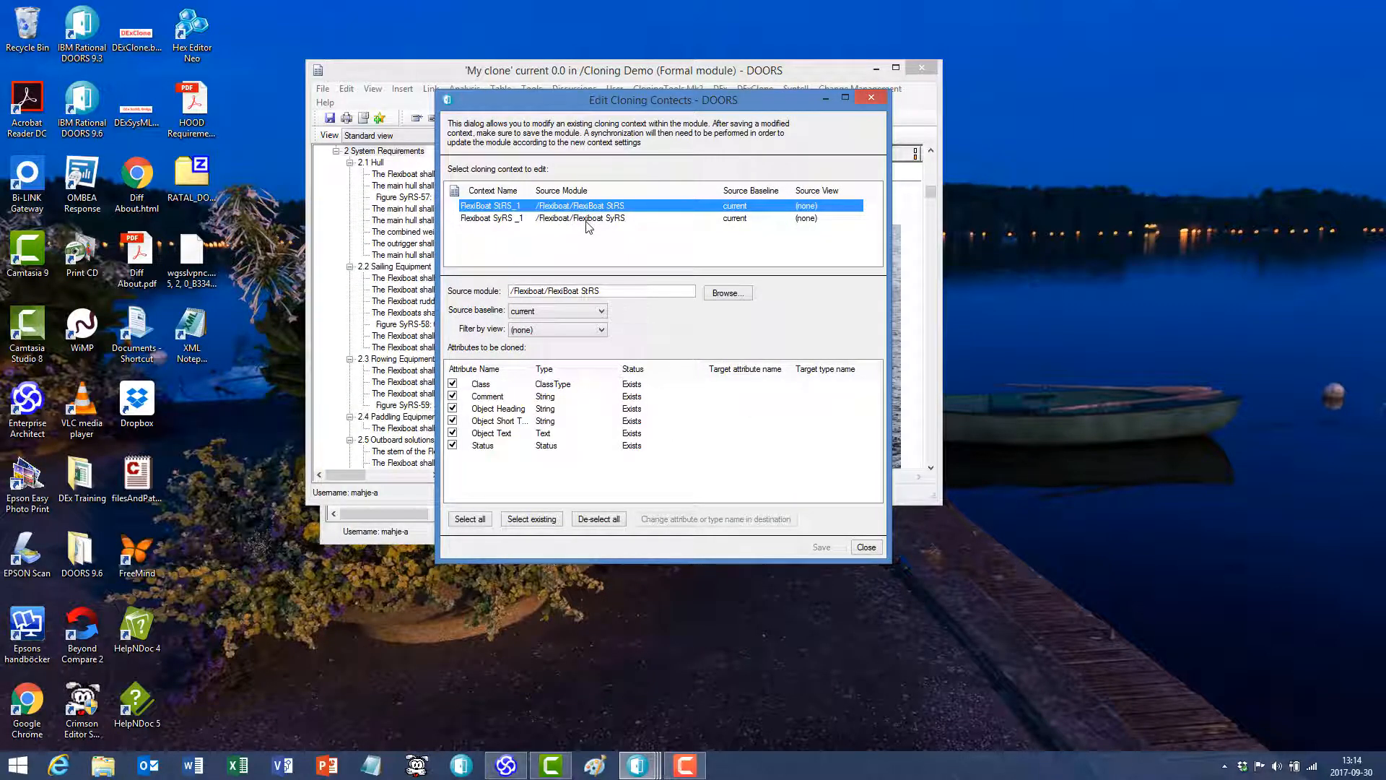
{"action": "left_click", "coordinate": [581, 221]}
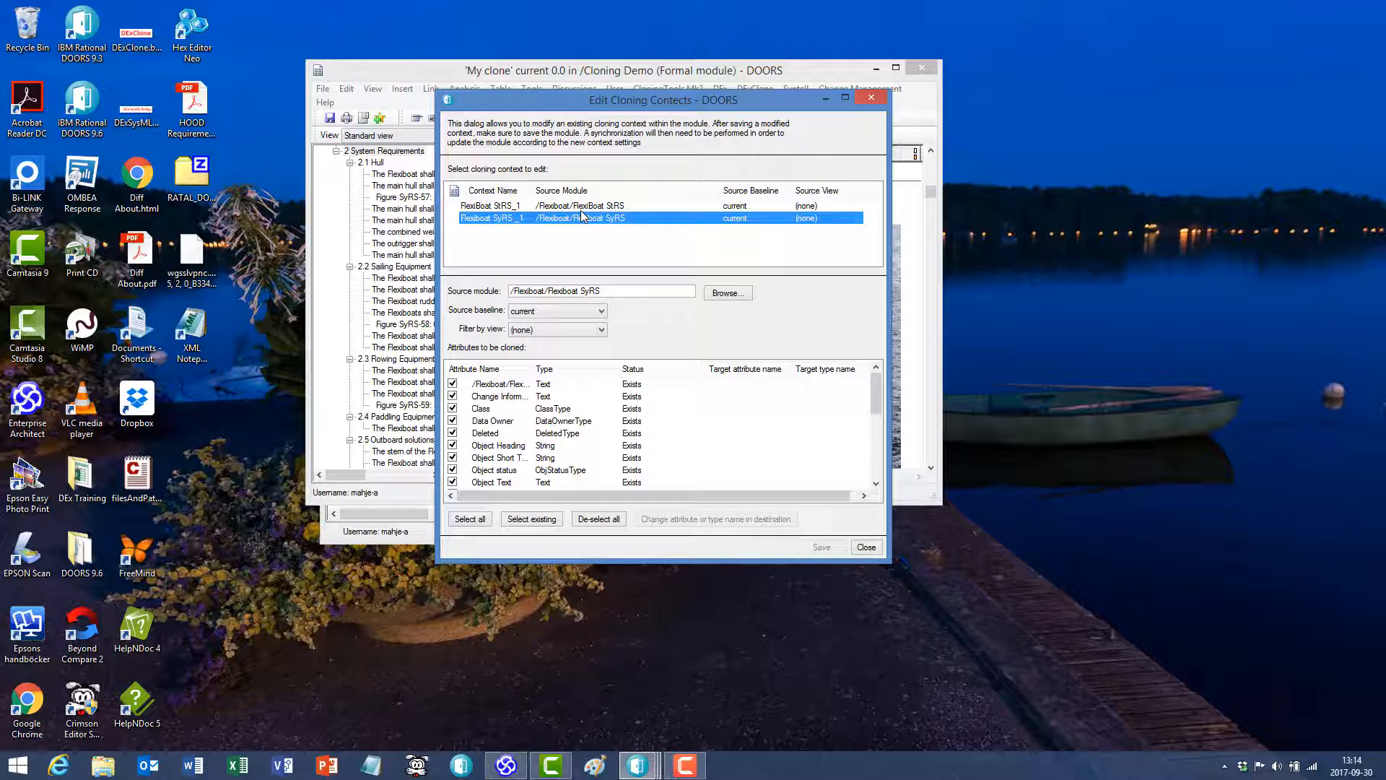
{"action": "left_click", "coordinate": [865, 548]}
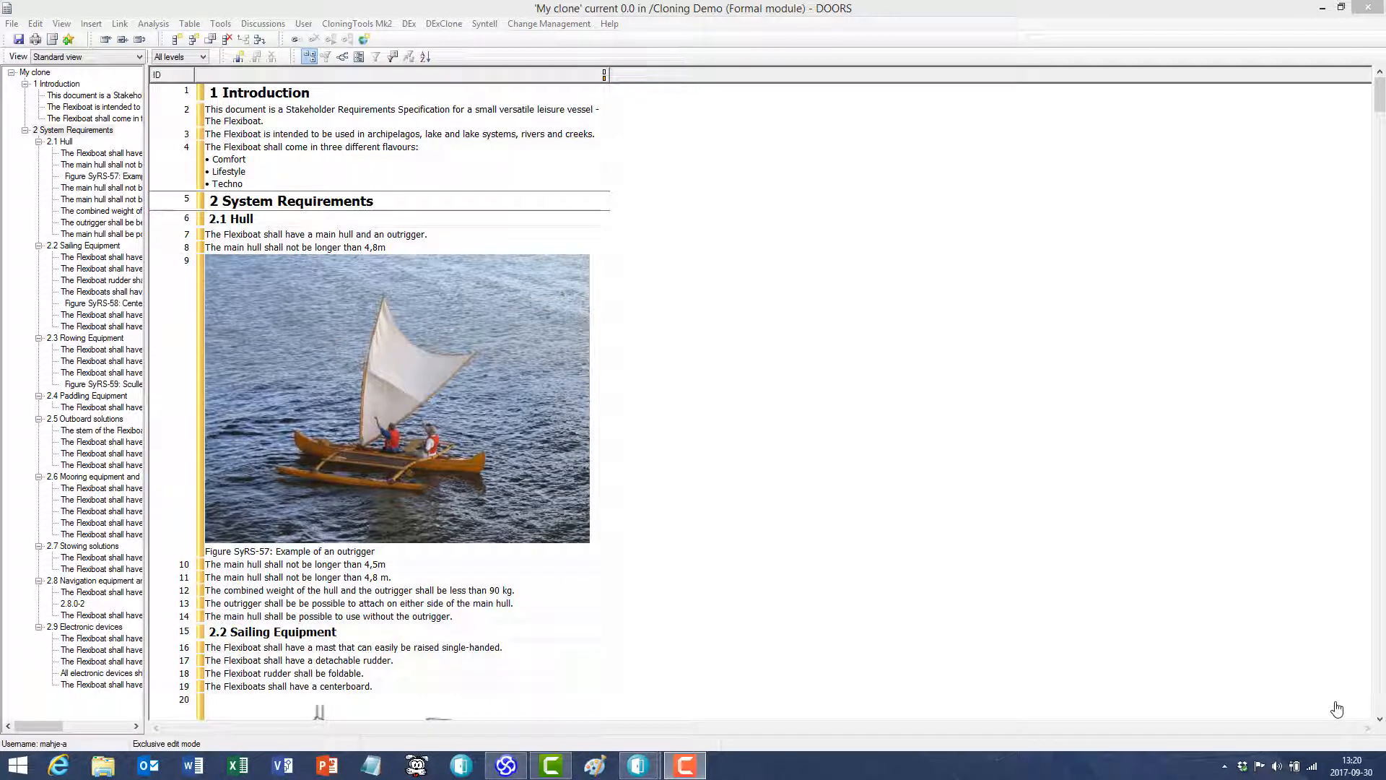
- Insert a new column showing the _CloningContext attribute in the My clone module
{"action": "left_click", "coordinate": [239, 57]}
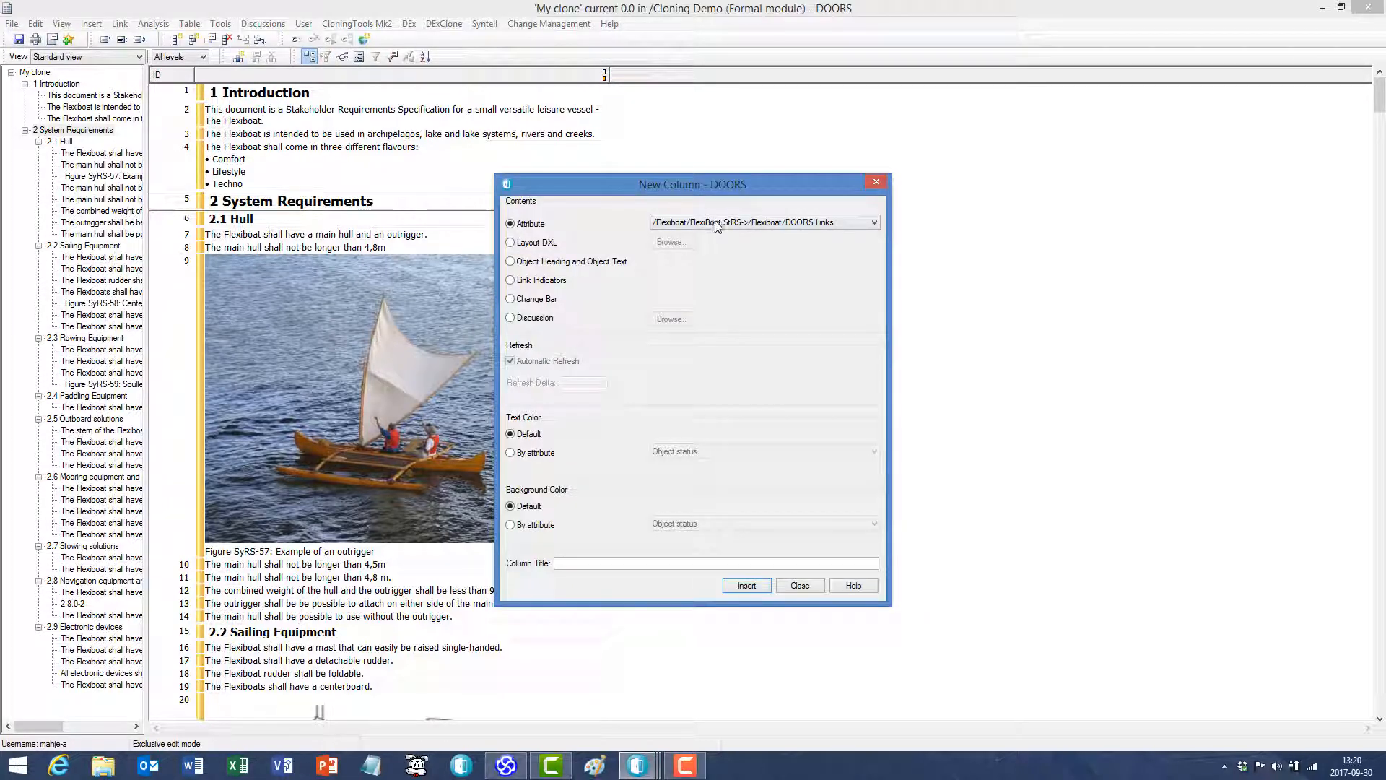
{"action": "left_click", "coordinate": [718, 222]}
{"action": "scroll", "coordinate": [751, 401], "scroll_direction": "down", "scroll_amount": 5}
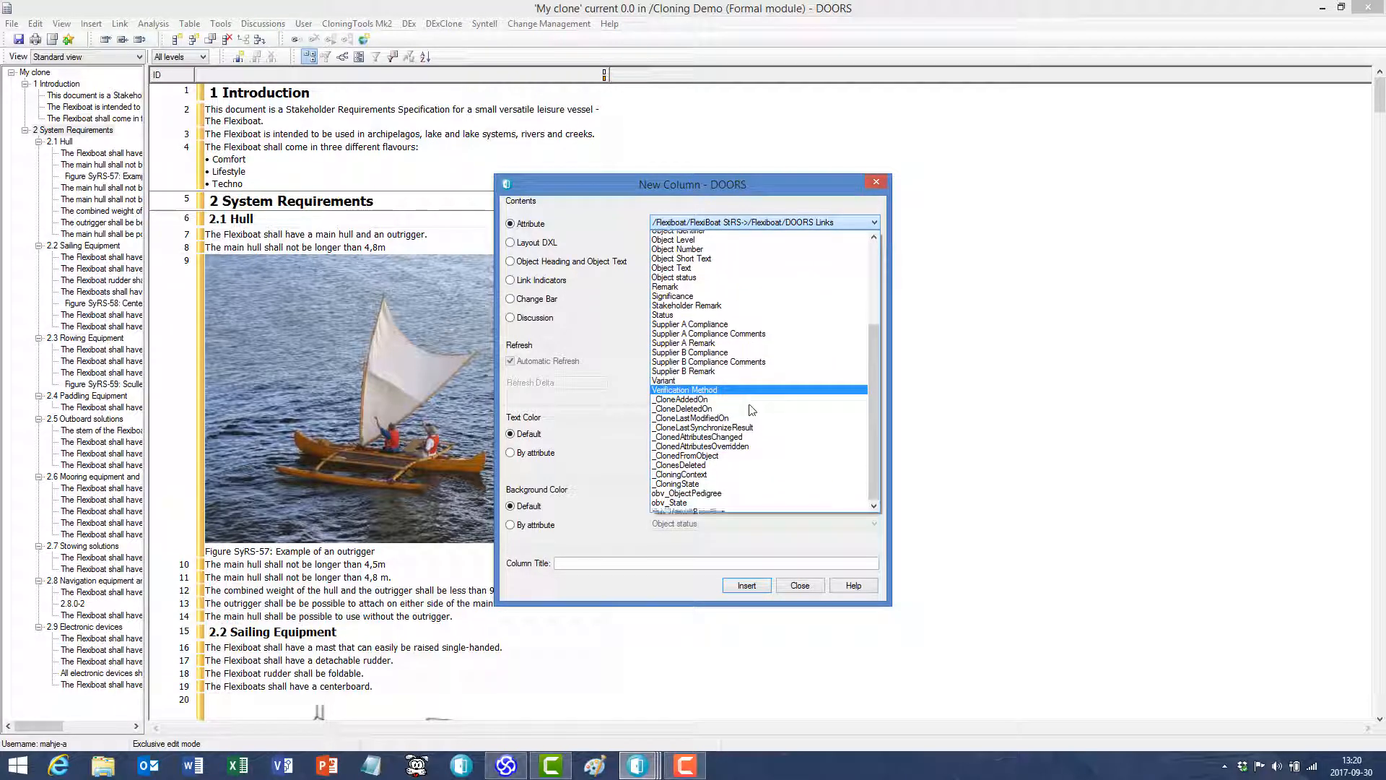
{"action": "left_click", "coordinate": [731, 471]}
{"action": "left_click", "coordinate": [757, 588]}
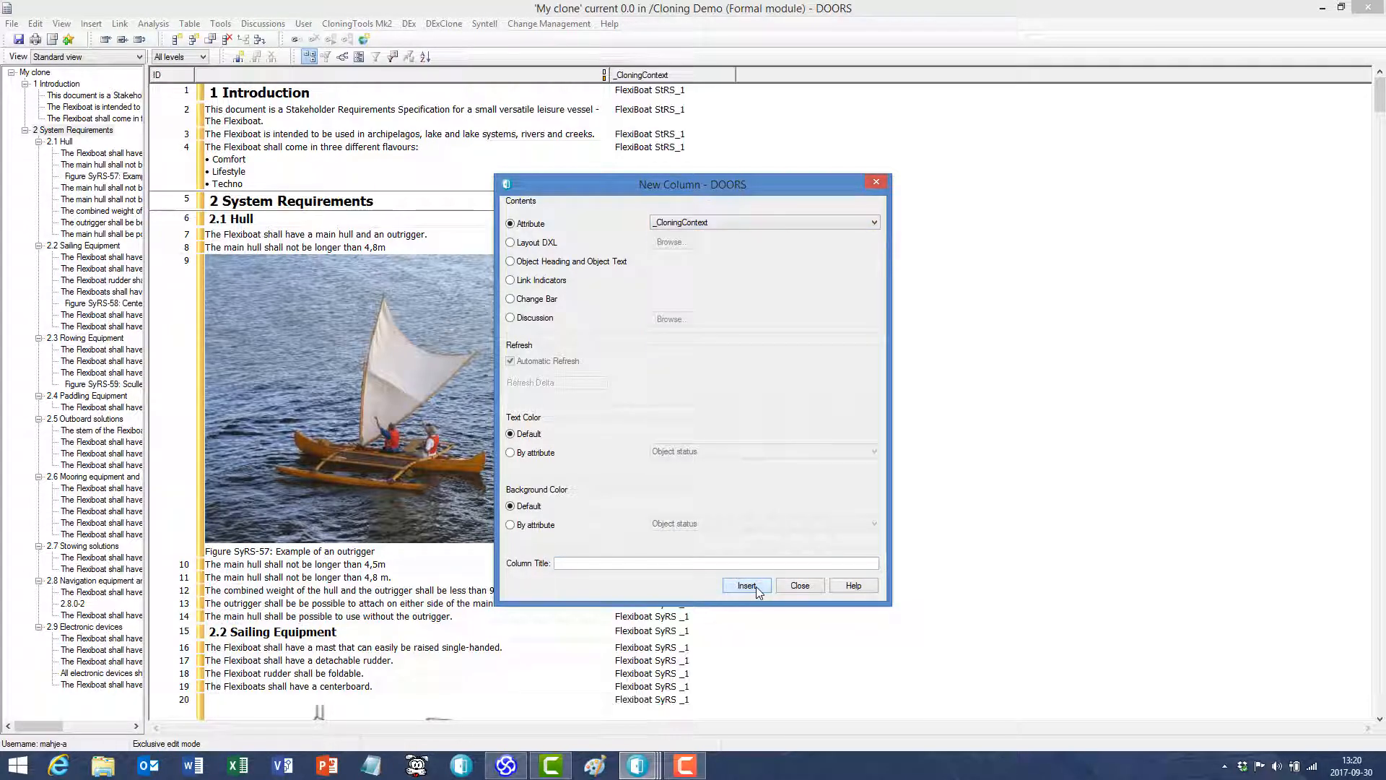
{"action": "left_click", "coordinate": [809, 587]}
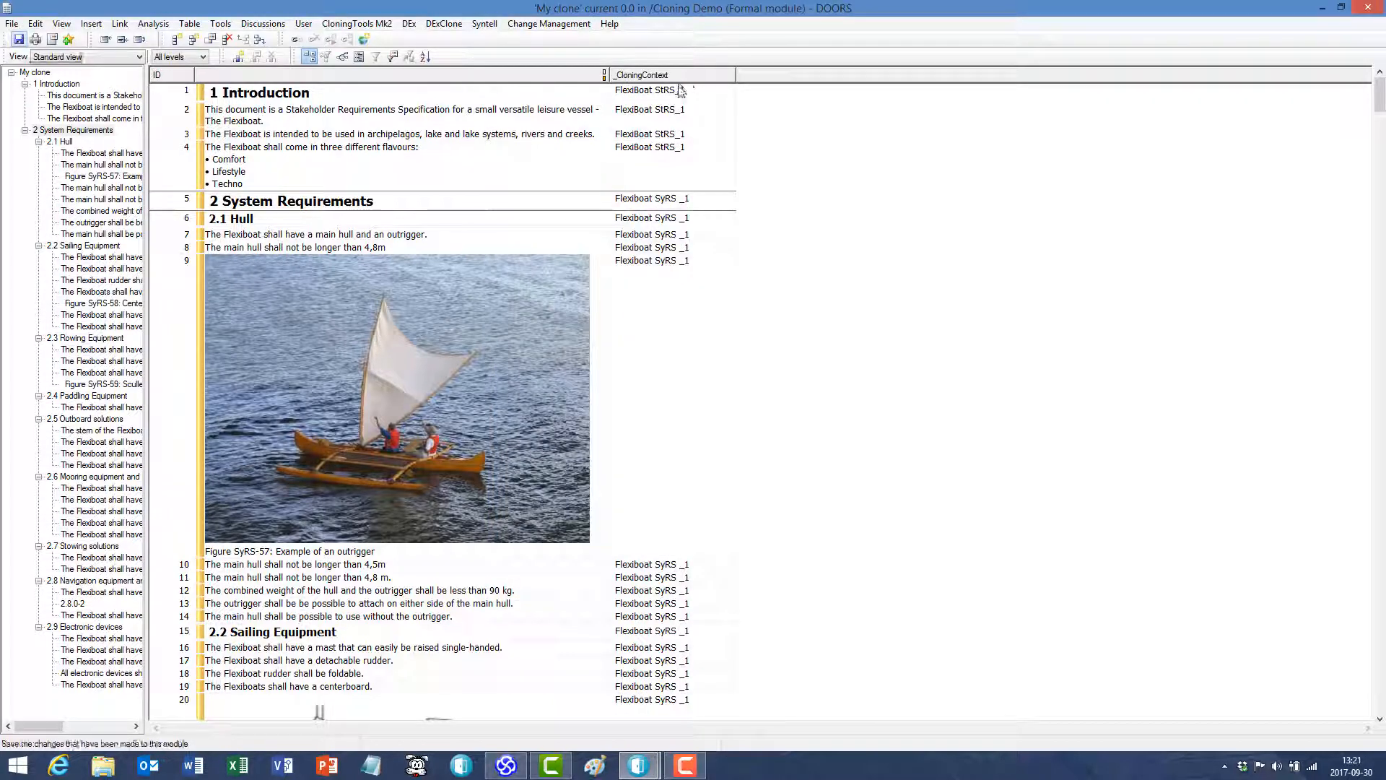
- Compare the cloning contexts of headings 1 Introduction and 2 System Requirements, ending with 2 System Requirements as the current object
{"action": "left_click", "coordinate": [715, 95]}
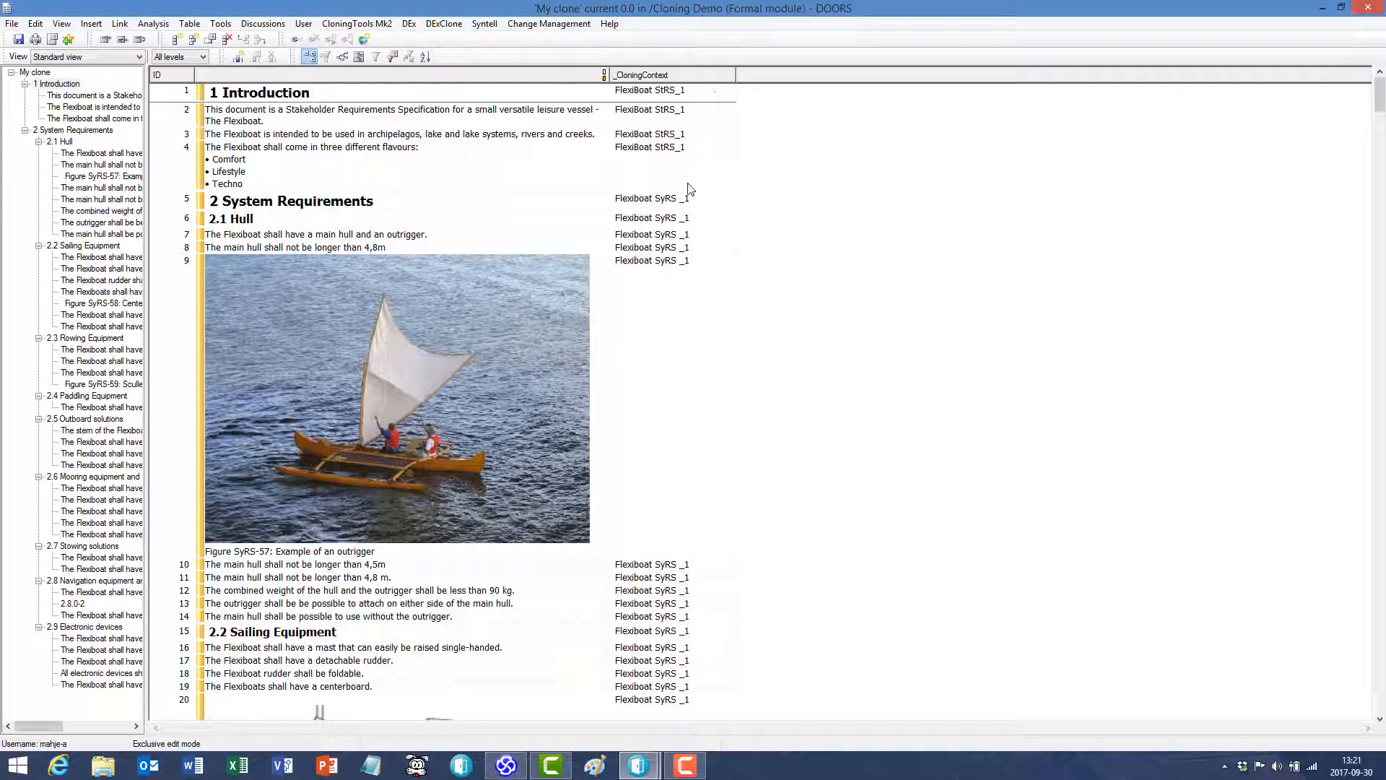
{"action": "left_click", "coordinate": [700, 218]}
{"action": "left_click", "coordinate": [706, 206]}
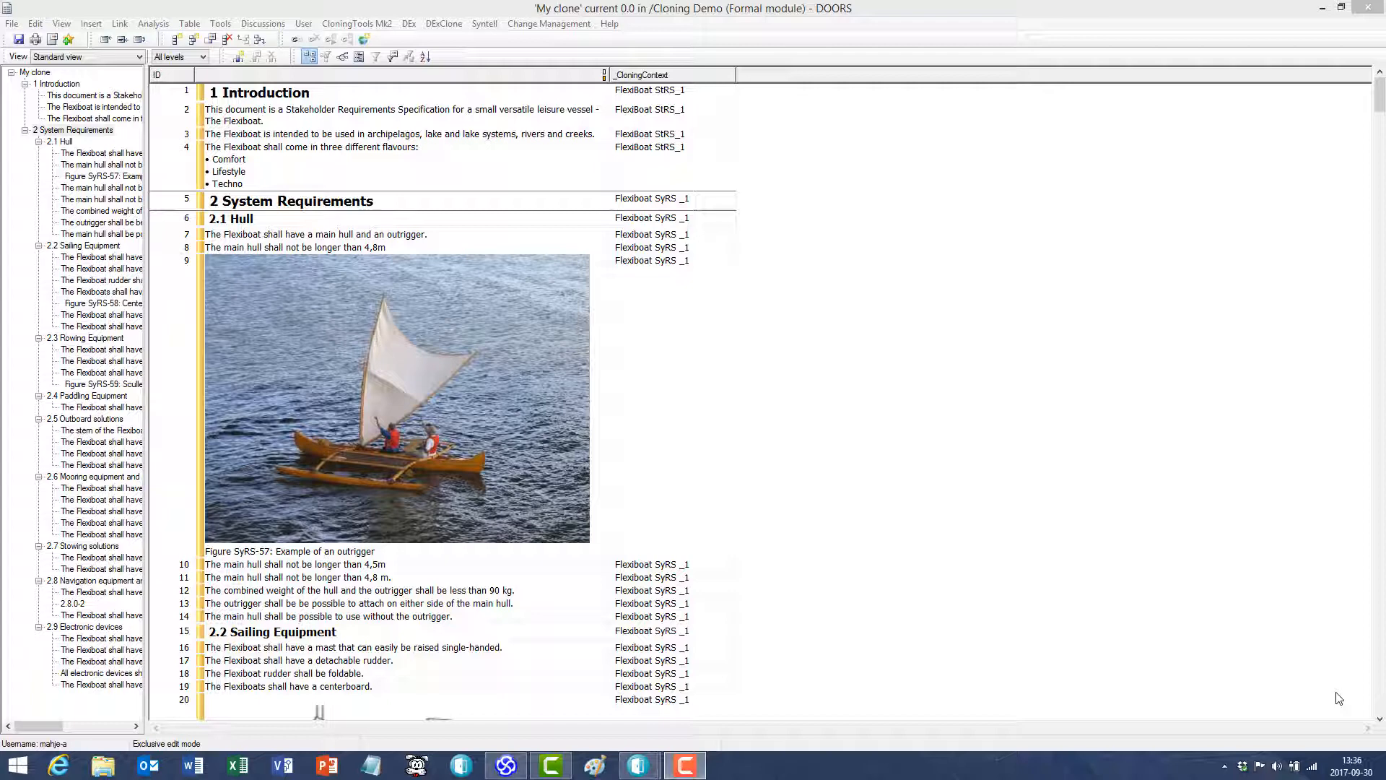
- Start cloning another object and load the existing cloning context FlexiBoat StRS_1
{"action": "left_click", "coordinate": [444, 27]}
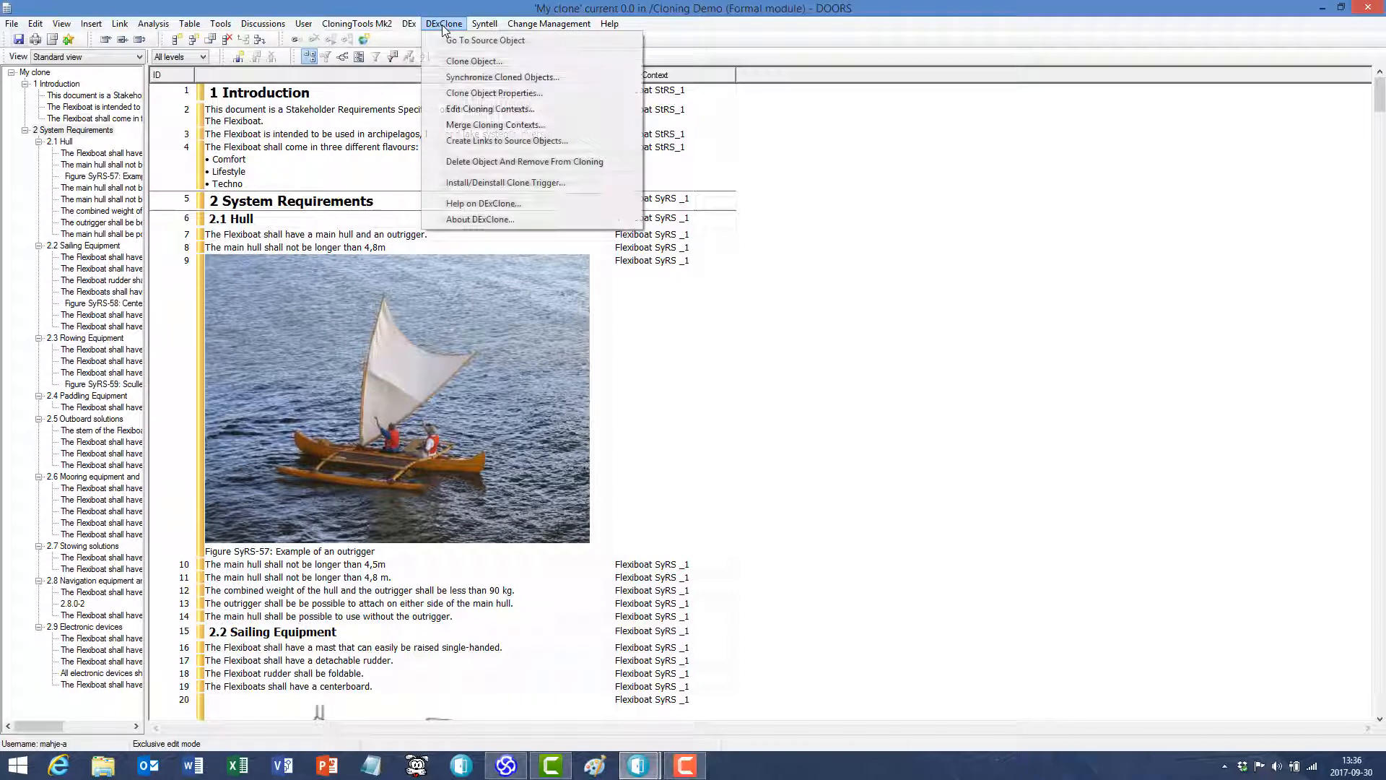
{"action": "left_click", "coordinate": [477, 62]}
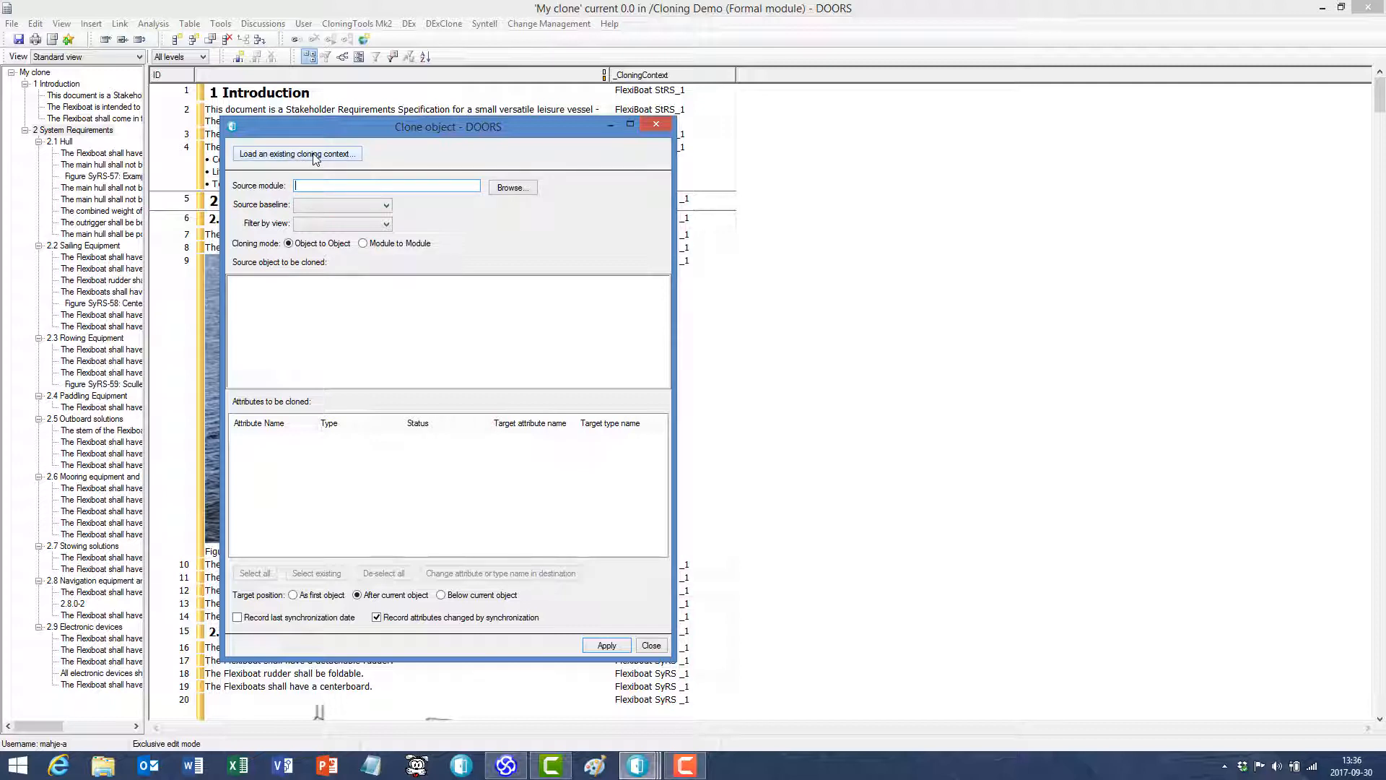
{"action": "left_click", "coordinate": [315, 155]}
{"action": "left_click_drag", "start_coordinate": [225, 320], "coordinate": [327, 243]}
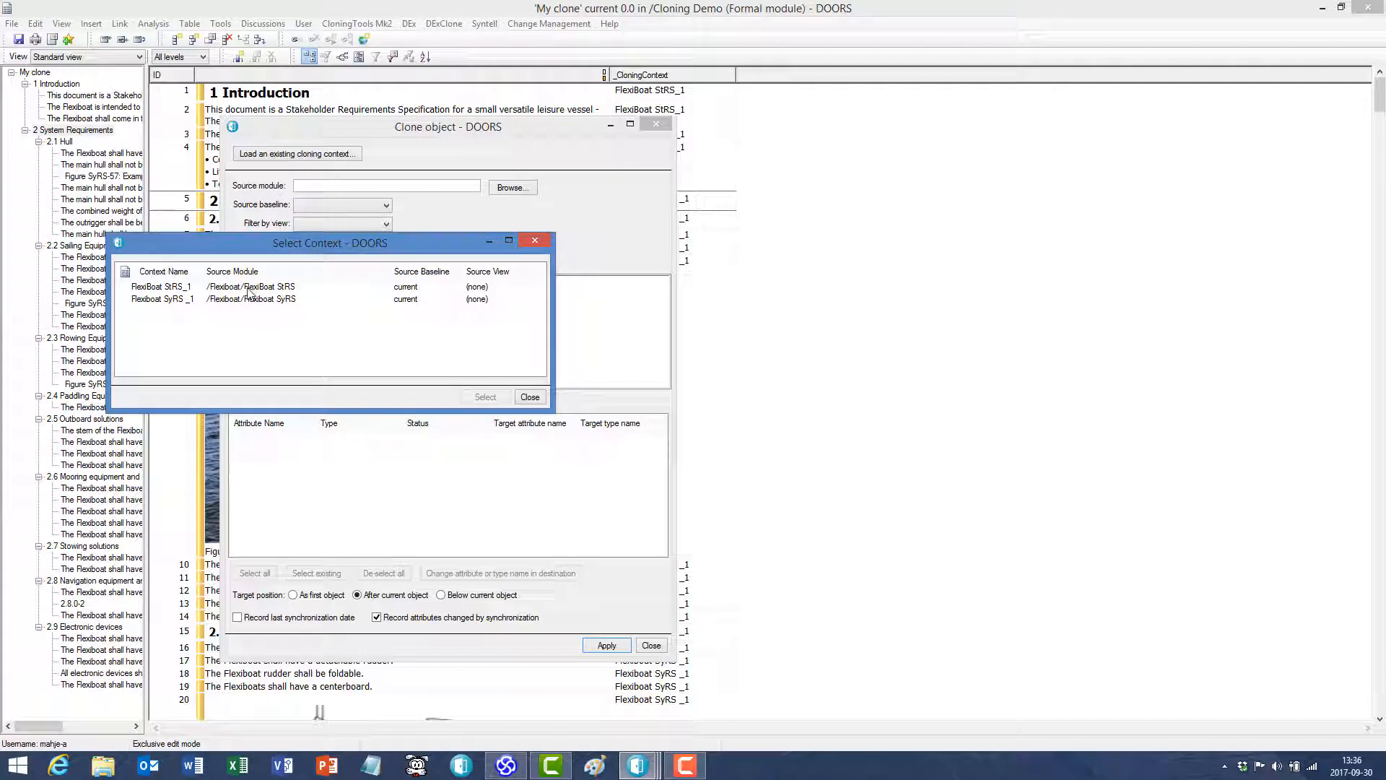
{"action": "left_click", "coordinate": [249, 289]}
{"action": "left_click", "coordinate": [479, 399]}
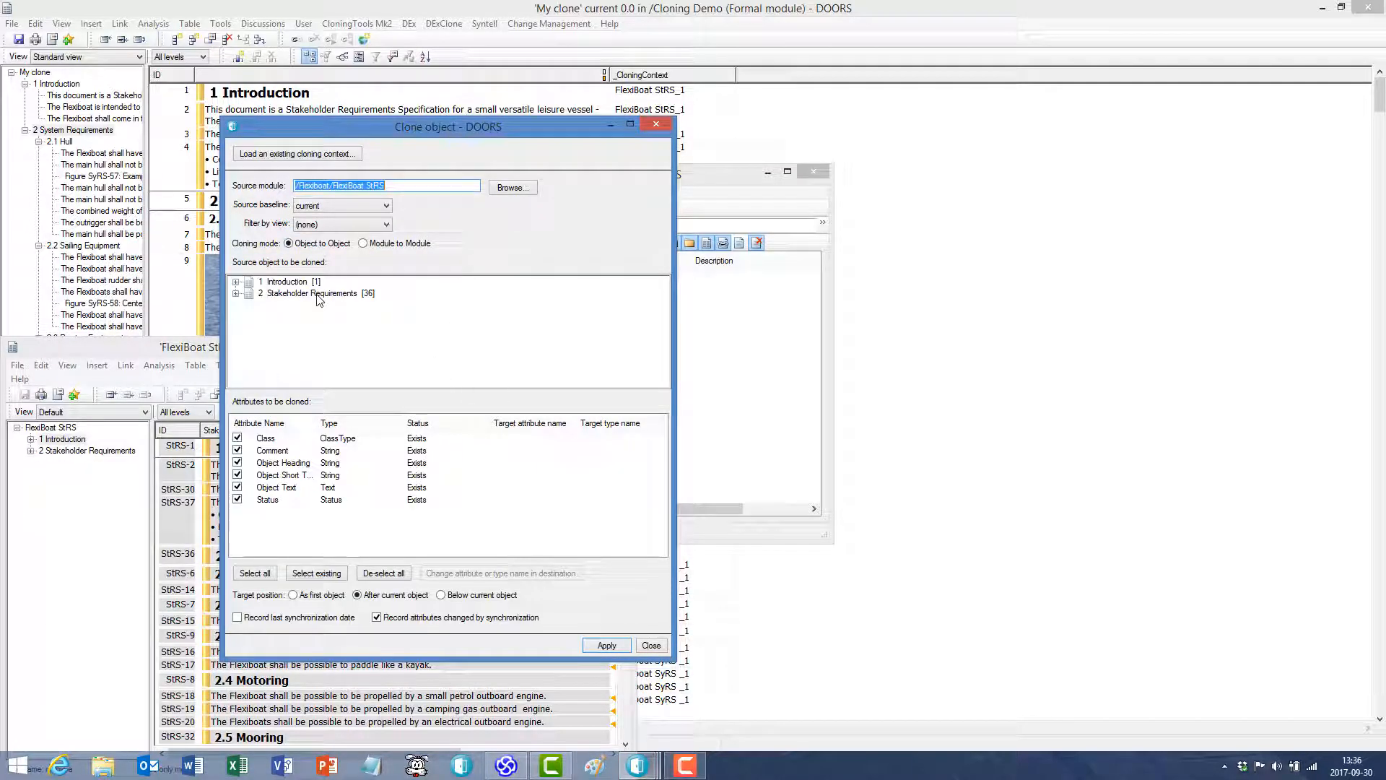
- Clone heading 2 Stakeholder Requirements after the current object with the loaded context's attributes, and save My clone
{"action": "left_click", "coordinate": [320, 294]}
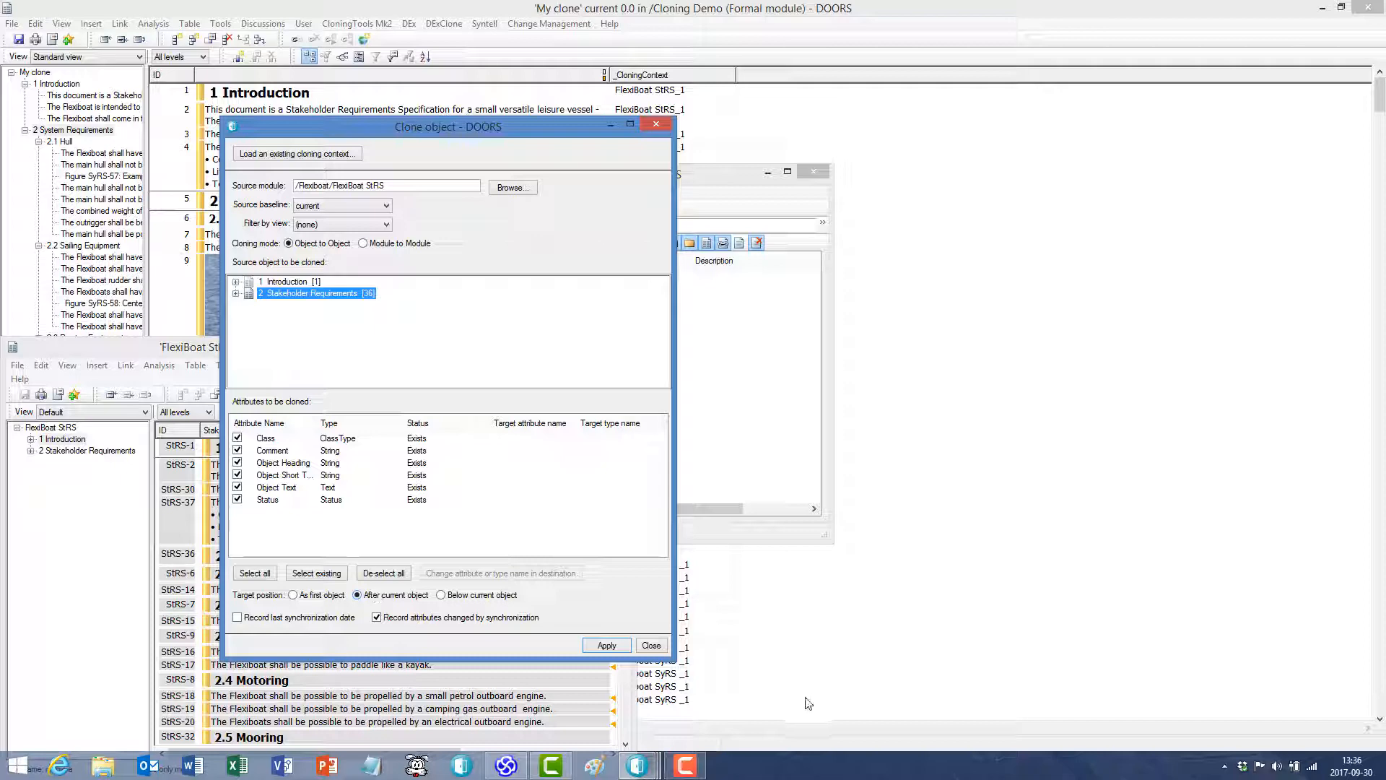
{"action": "left_click", "coordinate": [606, 646]}
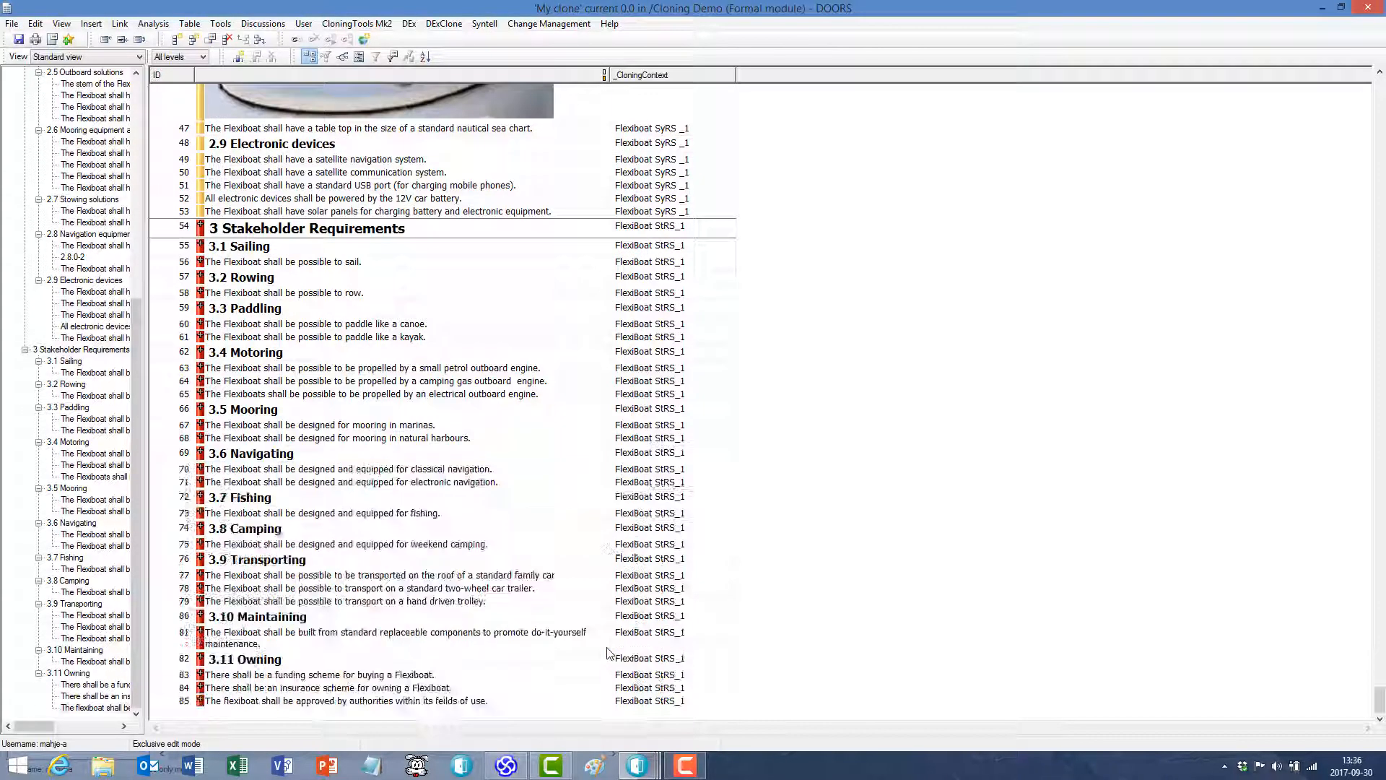
{"action": "left_click", "coordinate": [18, 40]}
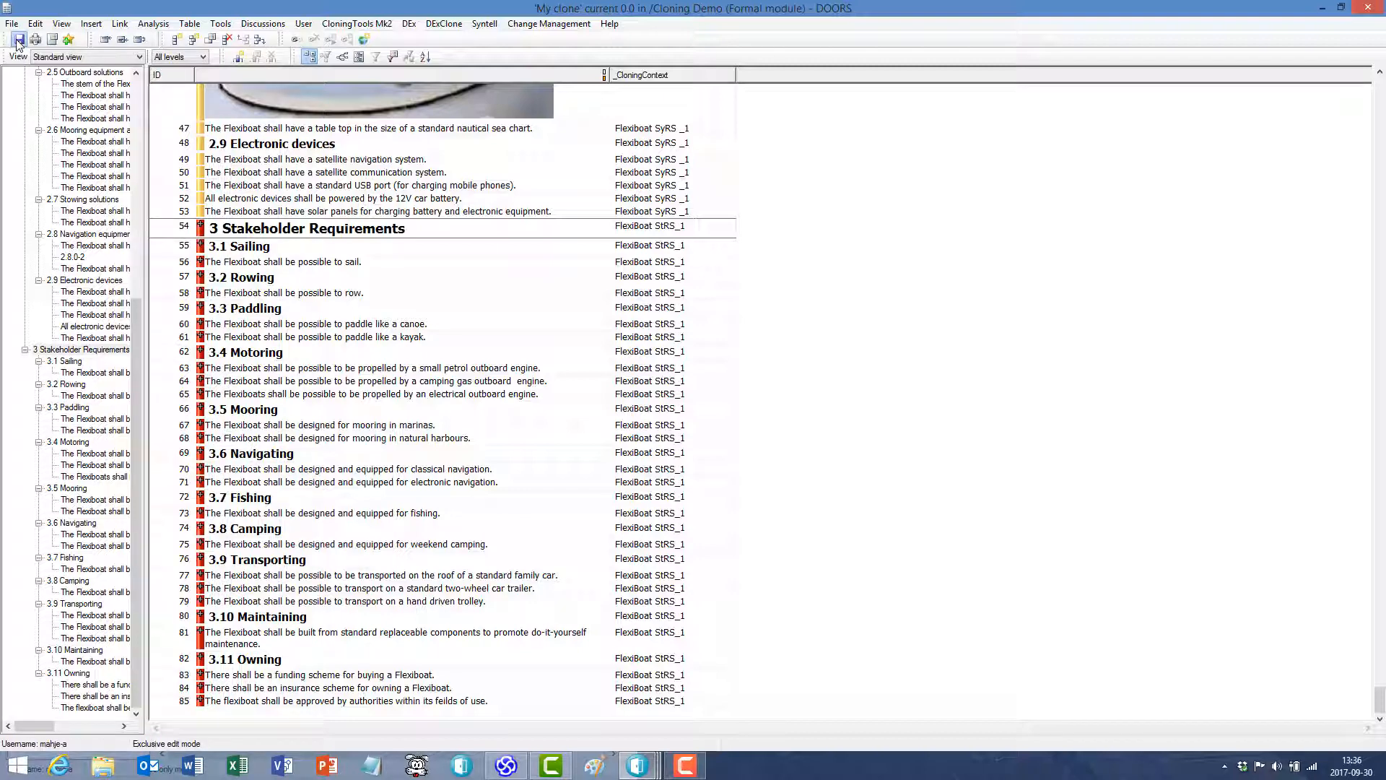